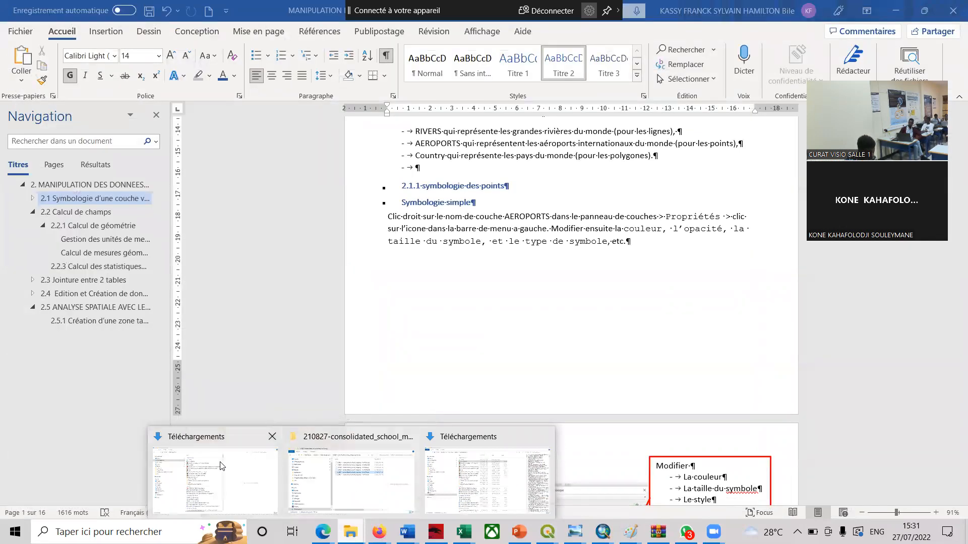
- Open the TP1 QGIS project from OUTILS SIG > TP QGIS > Données > TP1 > Donnees TP1 and dismiss the plugin warning
left_click(225, 468)
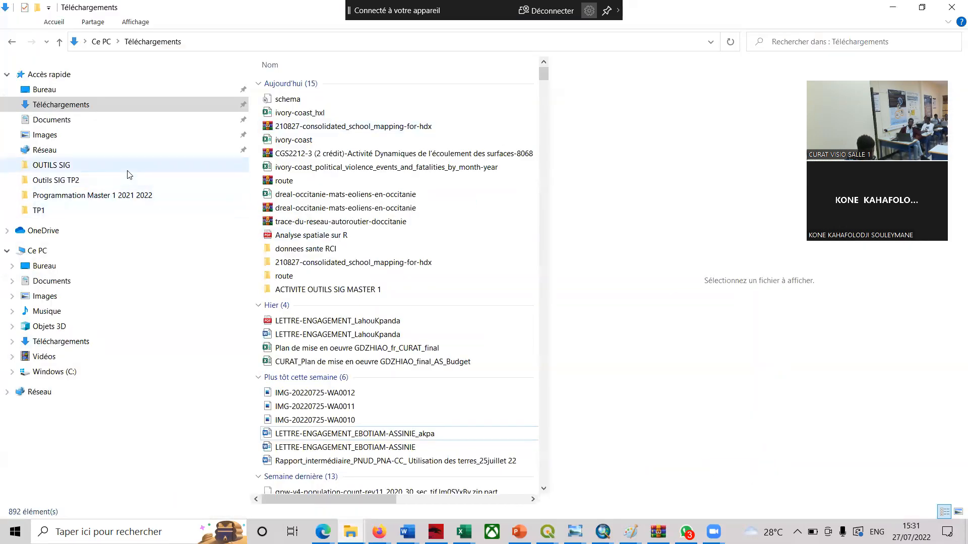
left_click(105, 169)
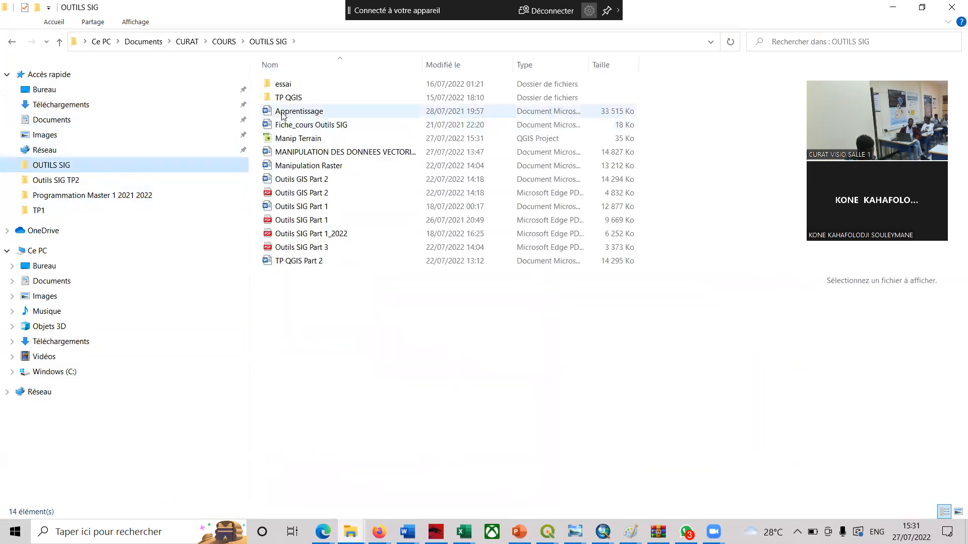
double_click(302, 101)
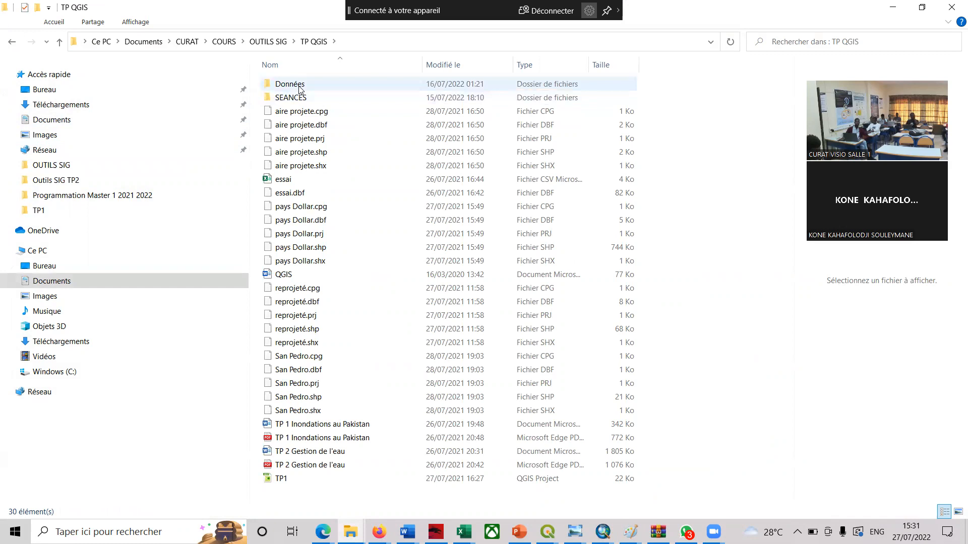
double_click(299, 86)
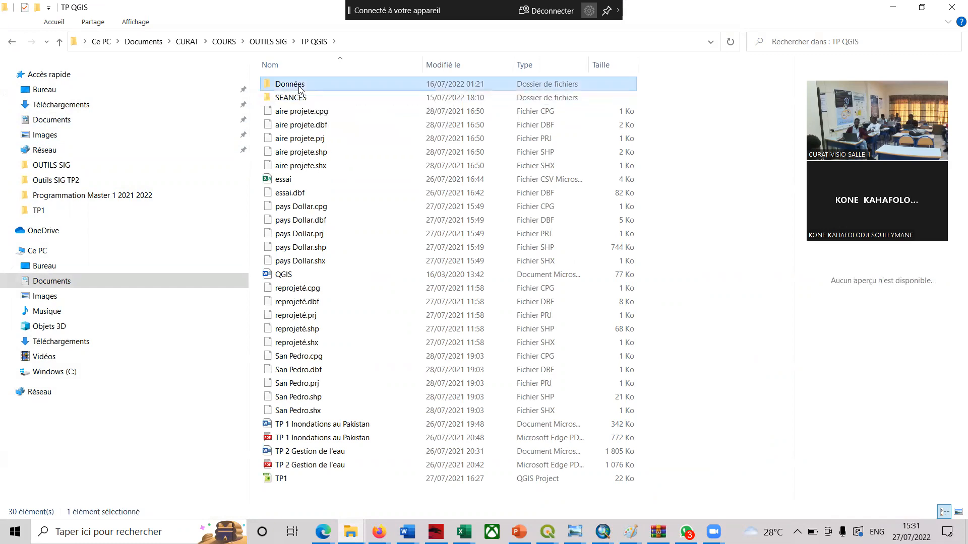
double_click(300, 86)
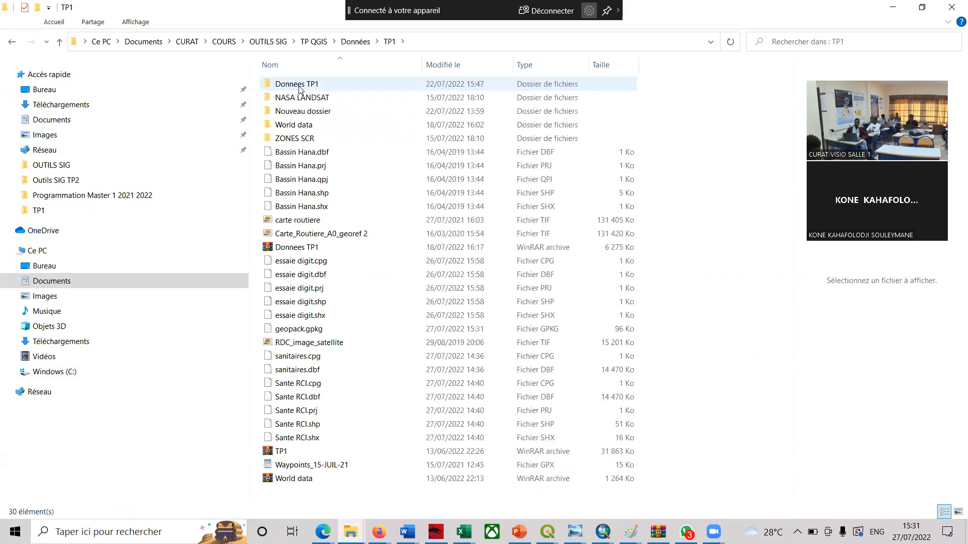
double_click(299, 85)
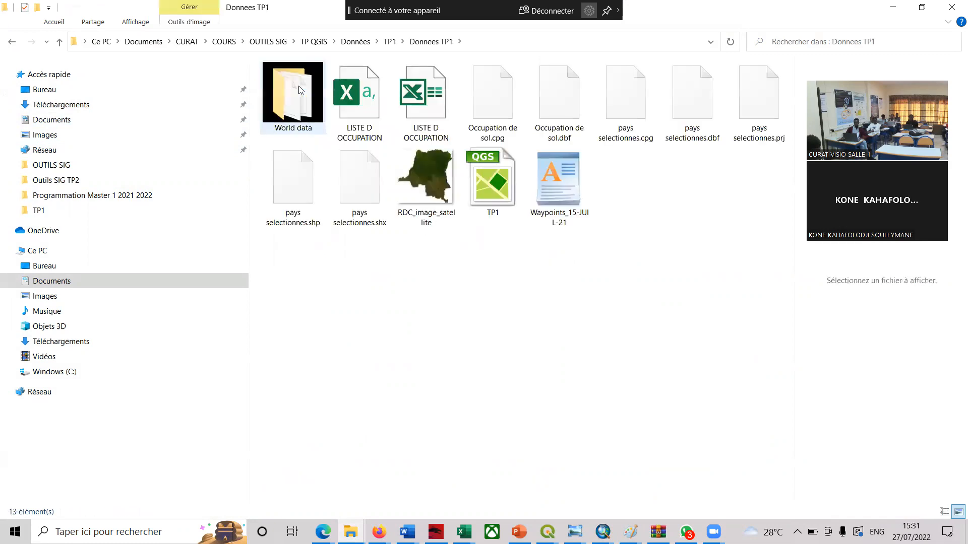
left_click(497, 203)
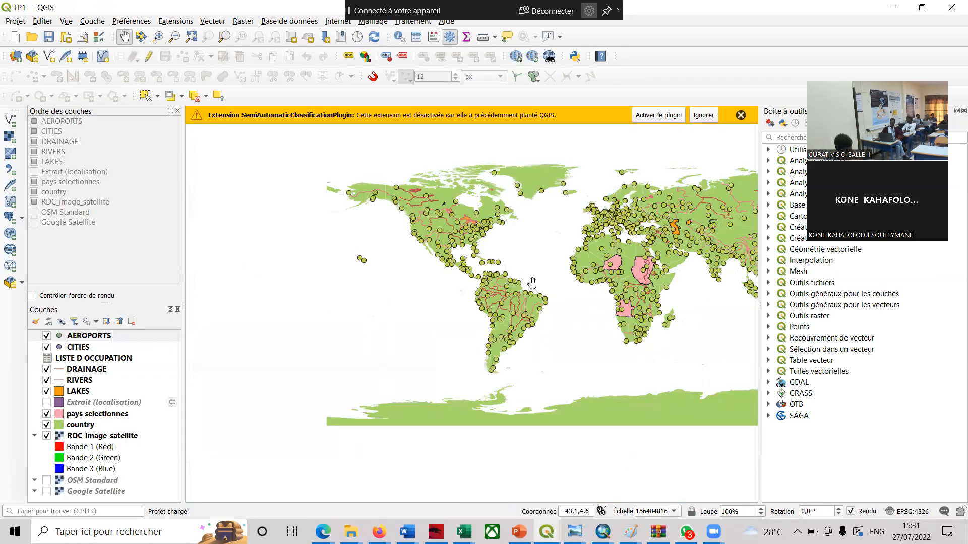
left_click_drag(532, 285, 472, 303)
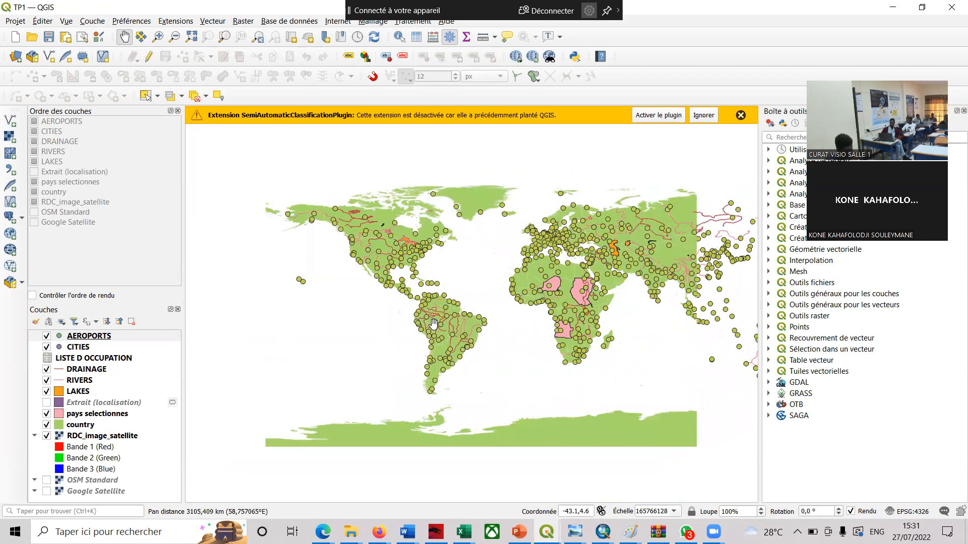
left_click(740, 115)
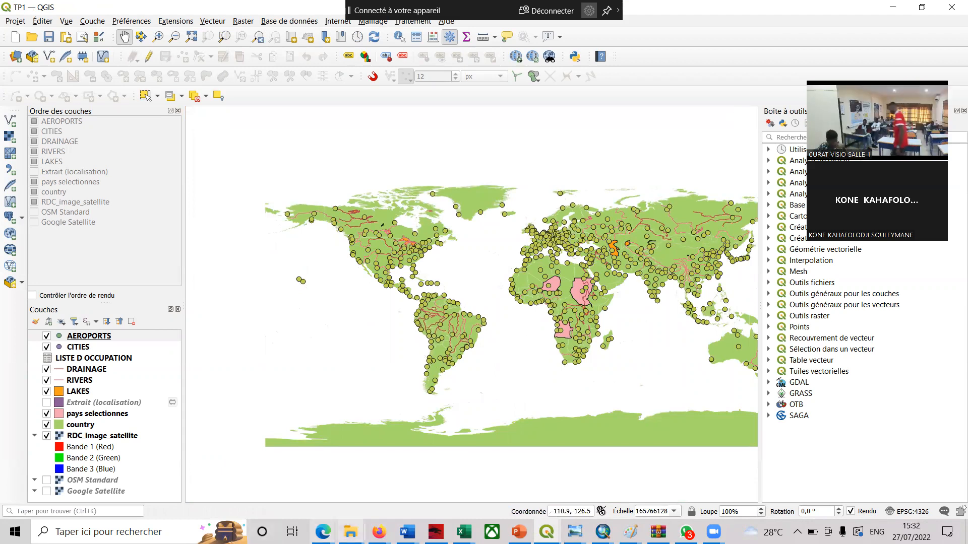
- Switch to the Word document MANIPULATION DES DONNEES VECTORIELLES, review the simple point symbology instructions, and return to QGIS
left_click(407, 532)
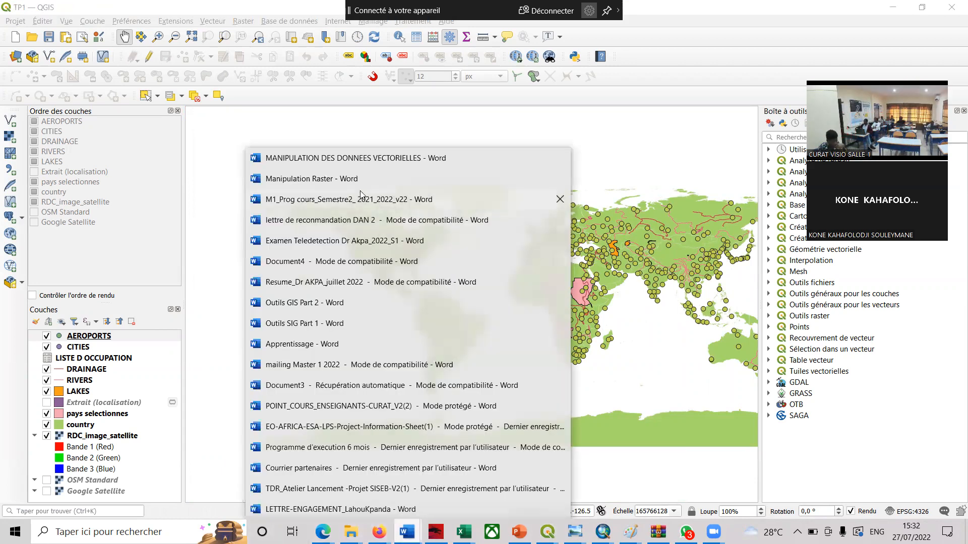
left_click(353, 162)
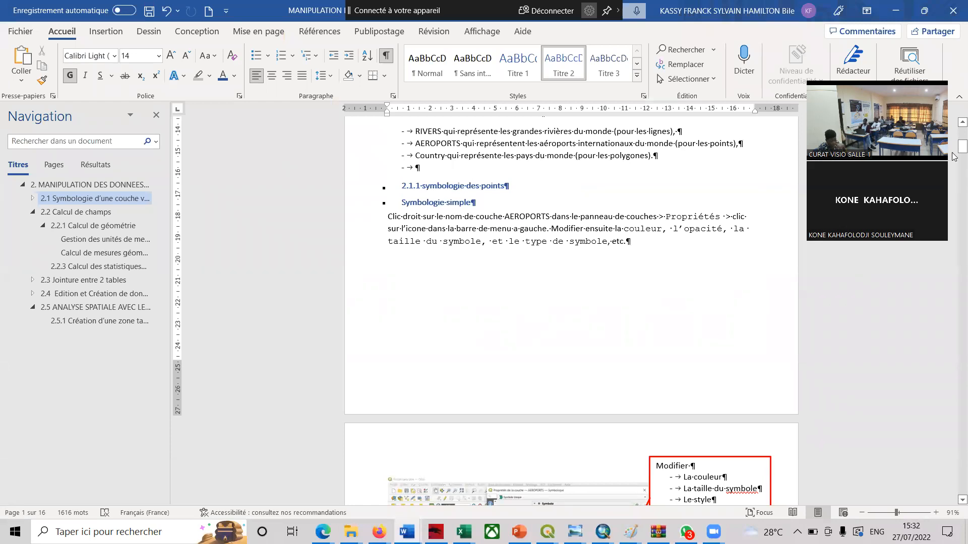
left_click_drag(952, 146, 952, 147)
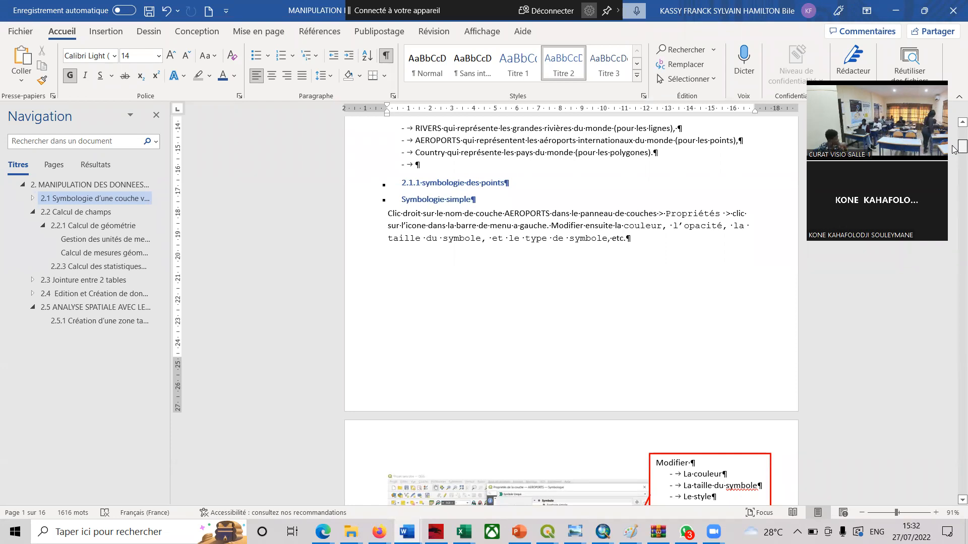
mouse_move(952, 146)
left_mouse_down()
mouse_move(952, 186)
mouse_move(952, 152)
left_mouse_up()
scroll(952, 151, "up", 9)
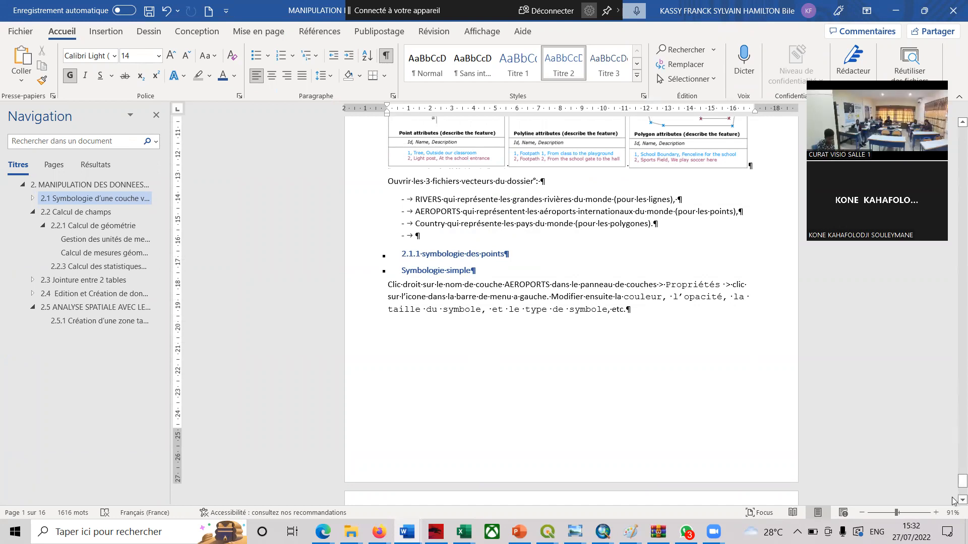
scroll(954, 501, "down", 4)
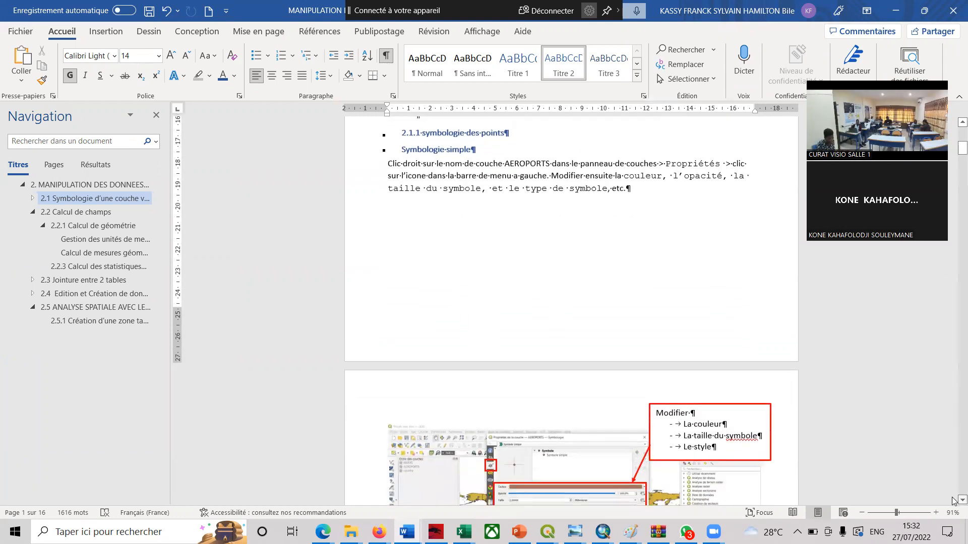
scroll(954, 501, "down", 1)
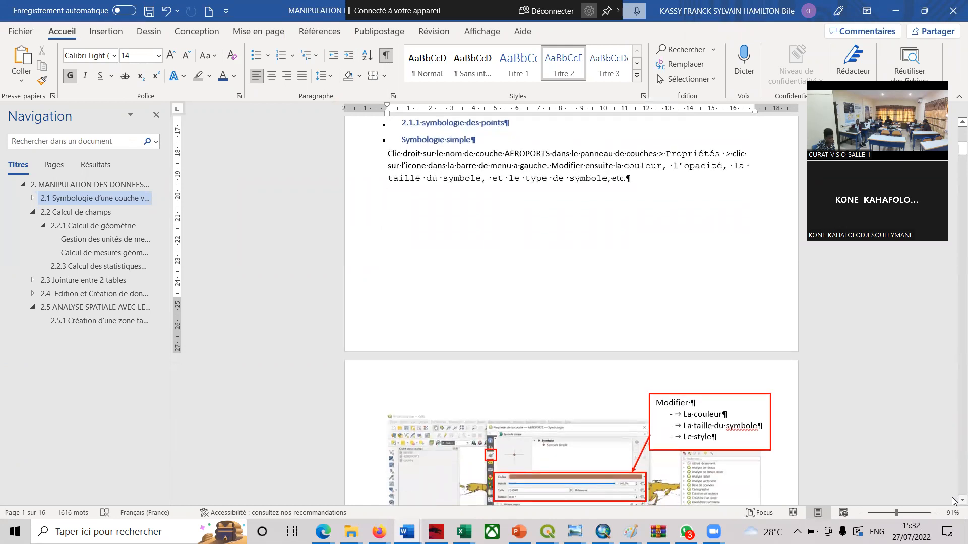
left_click(897, 16)
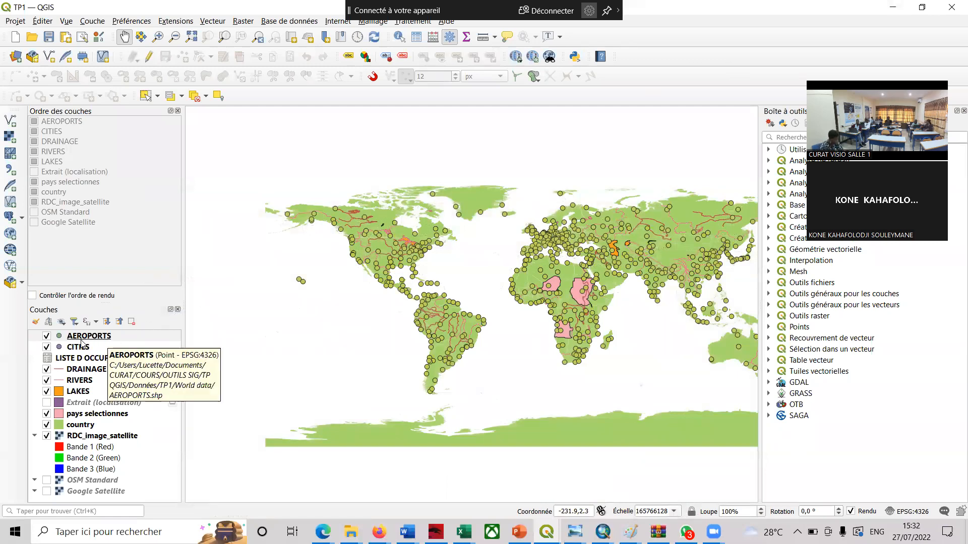
- Open the symbology properties of the AEROPORTS layer and select its Symbole simple component for editing
right_click(81, 341)
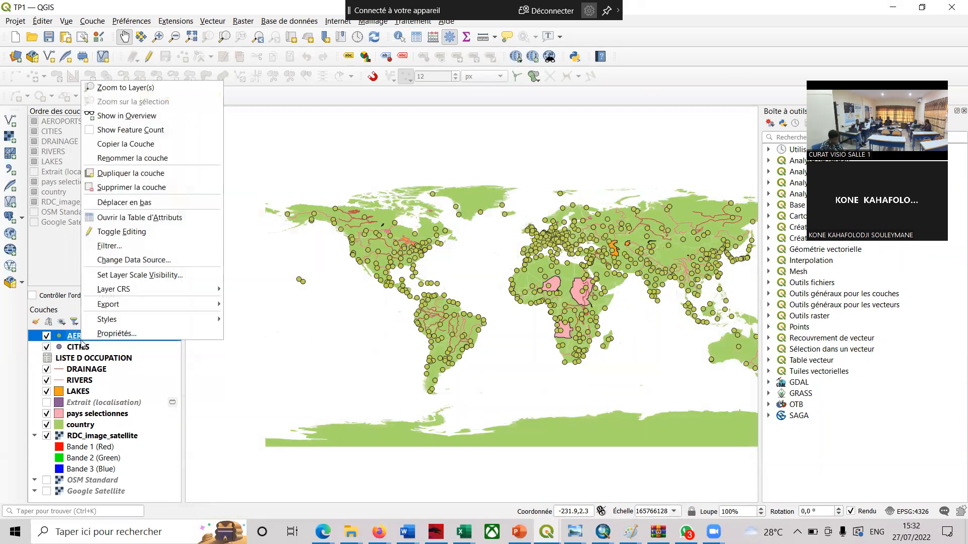
left_click(112, 335)
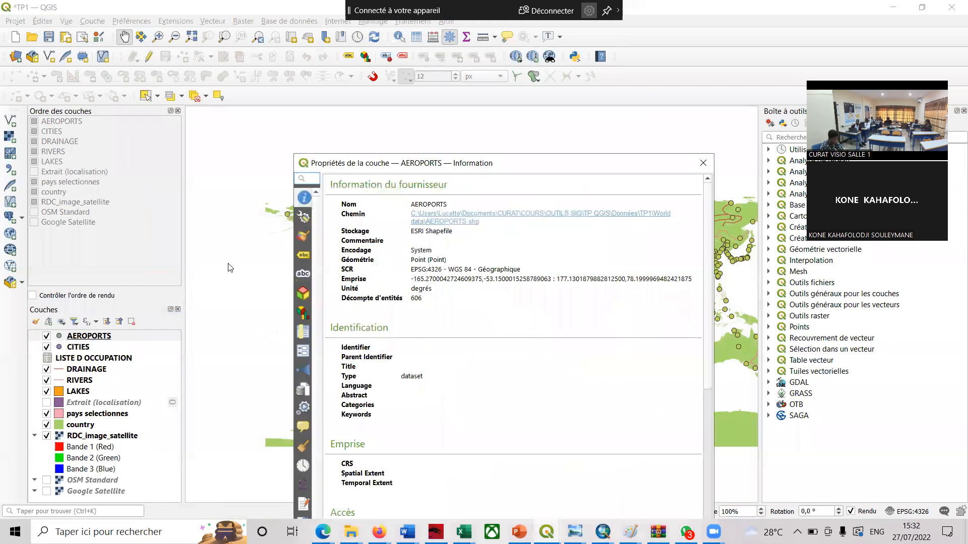
left_click(303, 236)
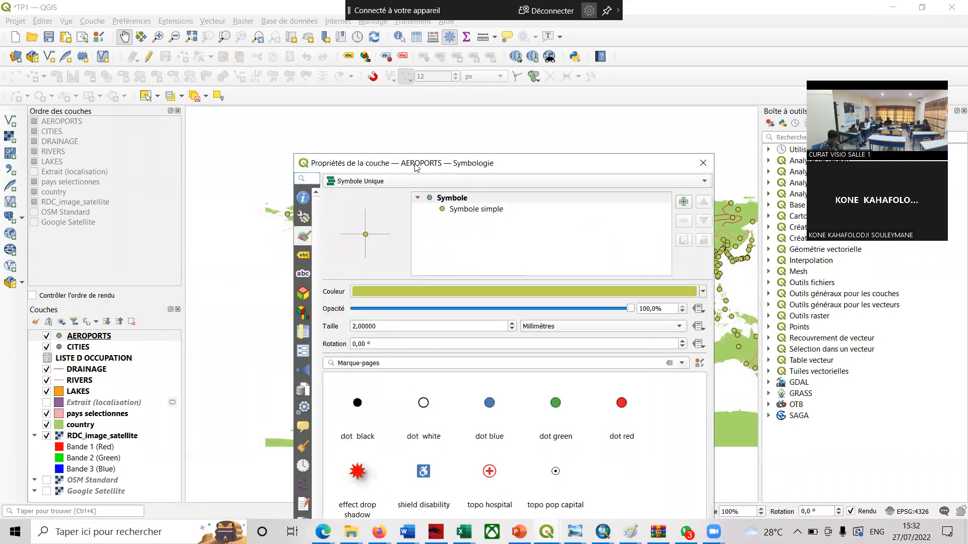
left_click_drag(474, 163, 478, 92)
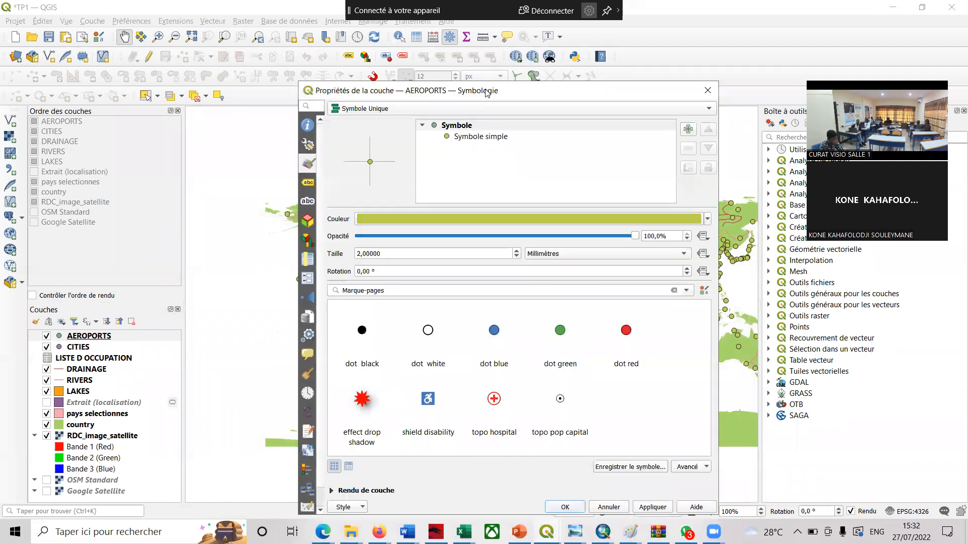
left_click(493, 137)
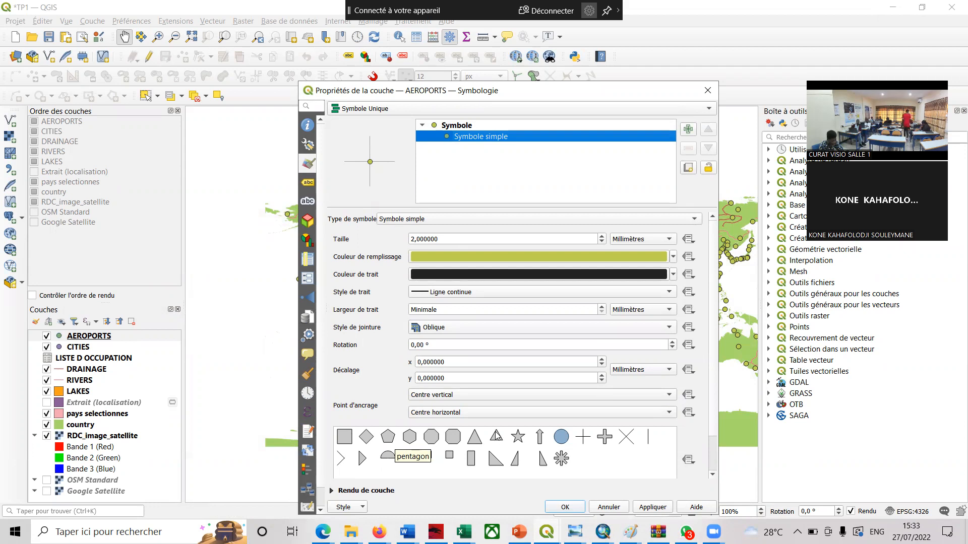
- Give the airport symbol a square marker shape, a size of 1.6 mm and a dark brown fill colour
left_click(344, 438)
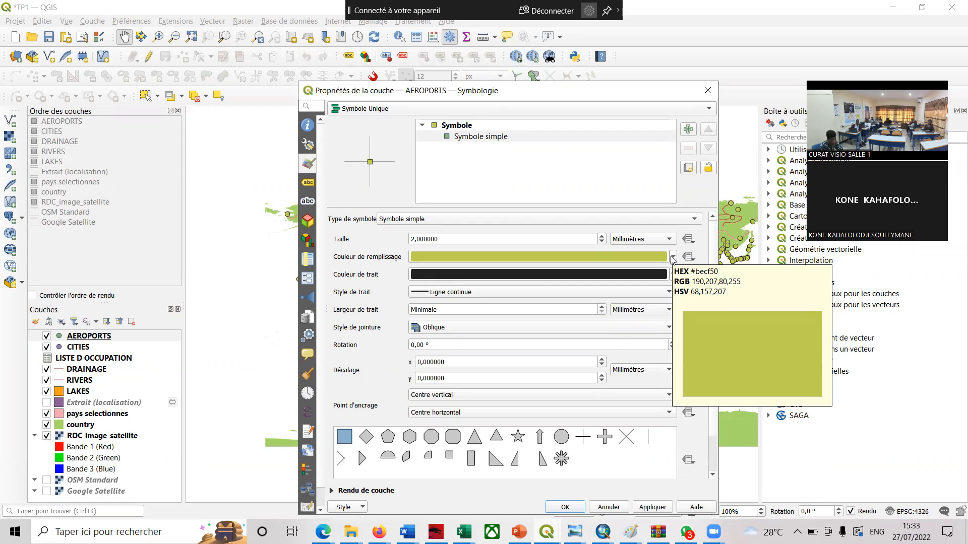
left_click(603, 243)
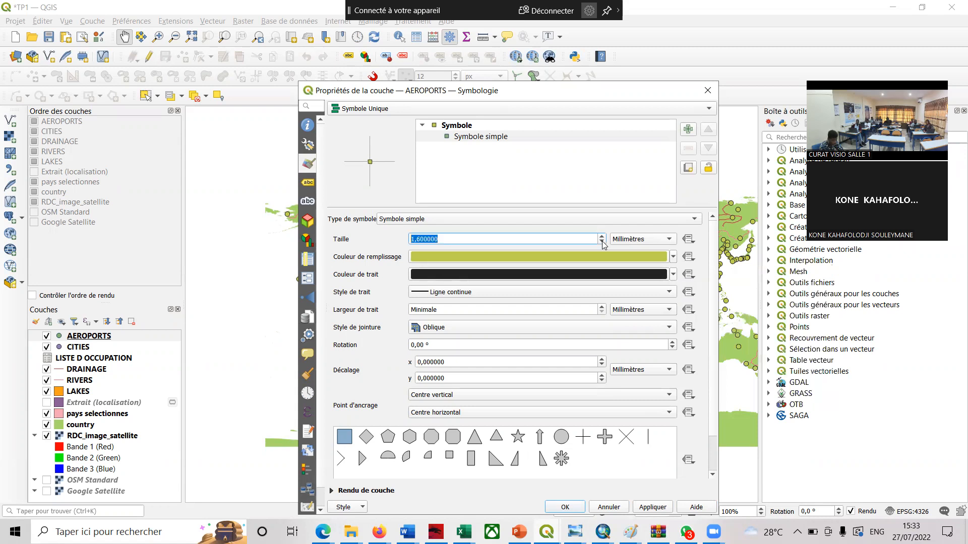
left_click(674, 259)
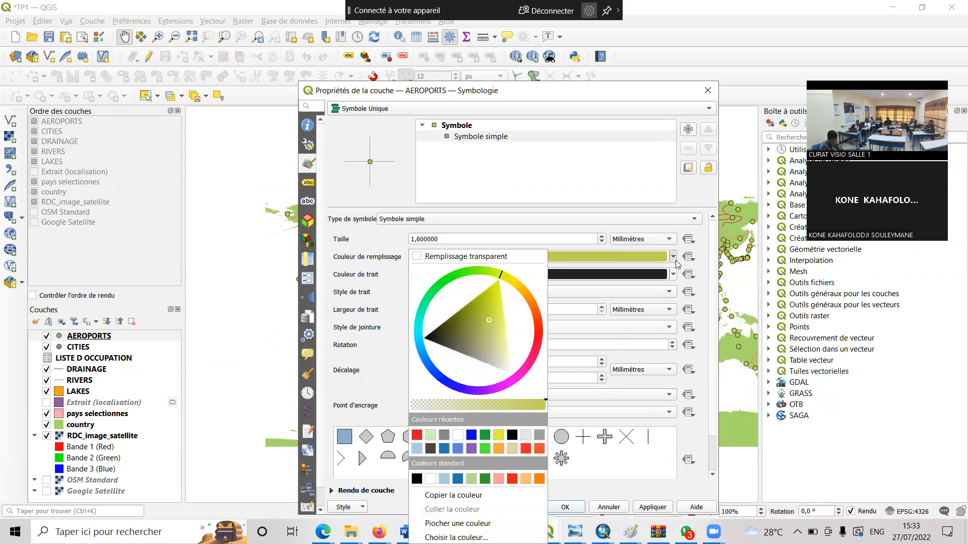
left_click_drag(480, 343, 493, 319)
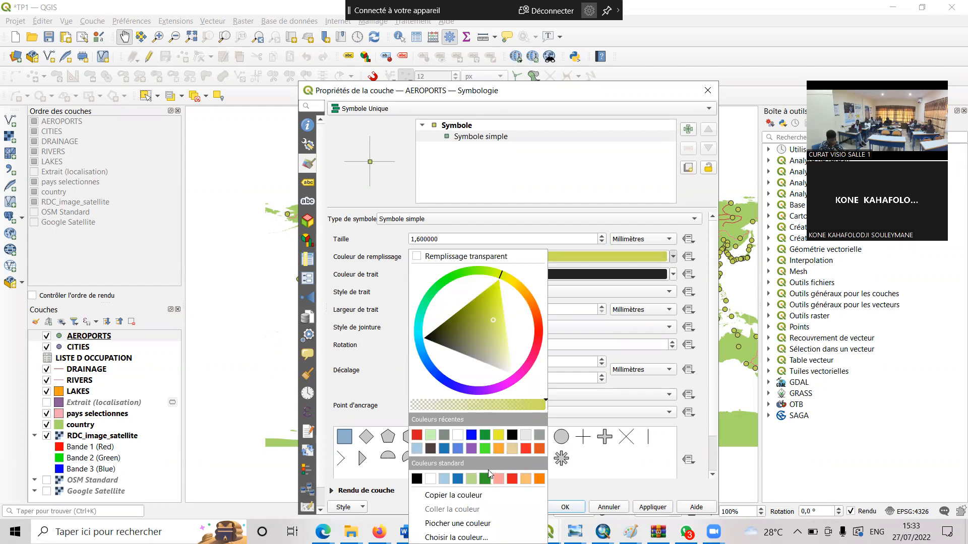
left_click(431, 449)
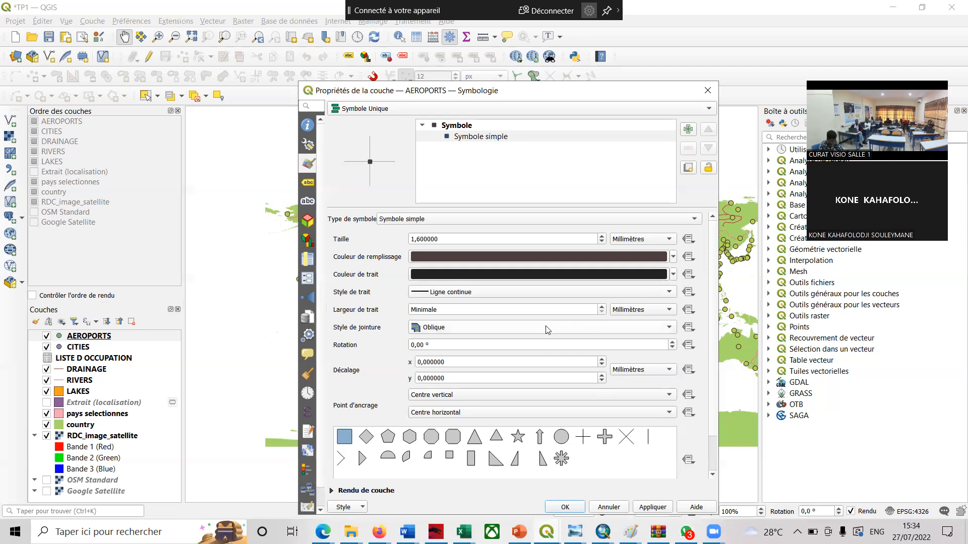
- Set the airport symbol's rotation to 1.50° and its stroke style to Ligne en tiret, and apply the symbology
left_click(674, 342)
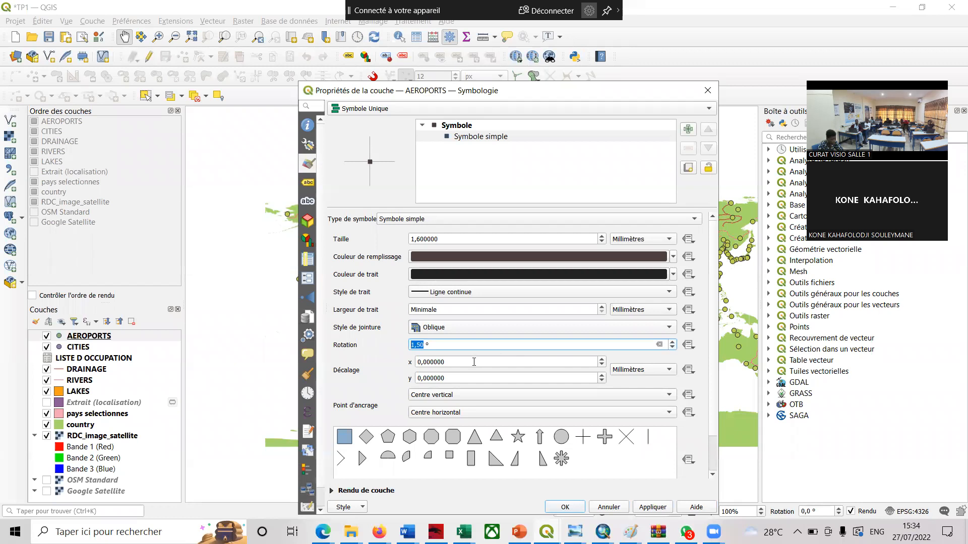
left_click(591, 294)
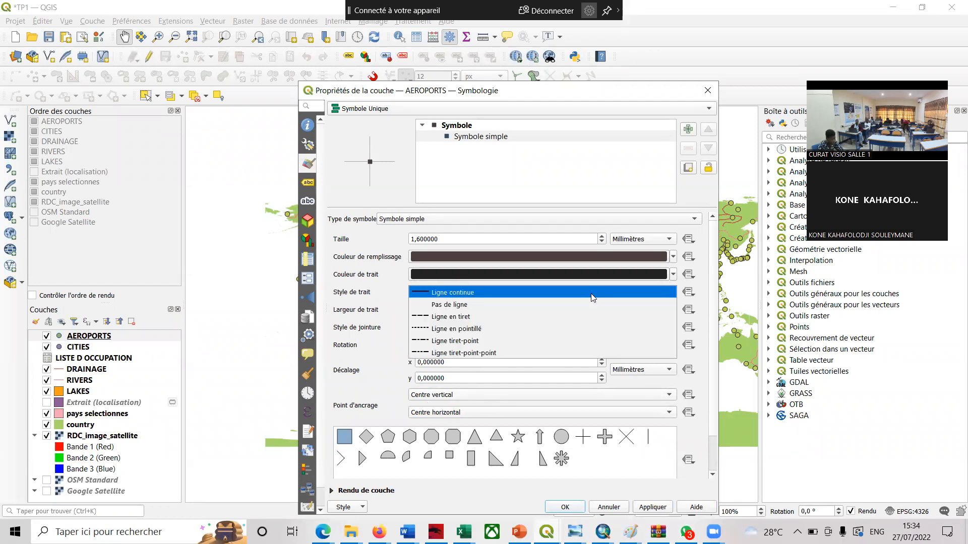
left_click(505, 314)
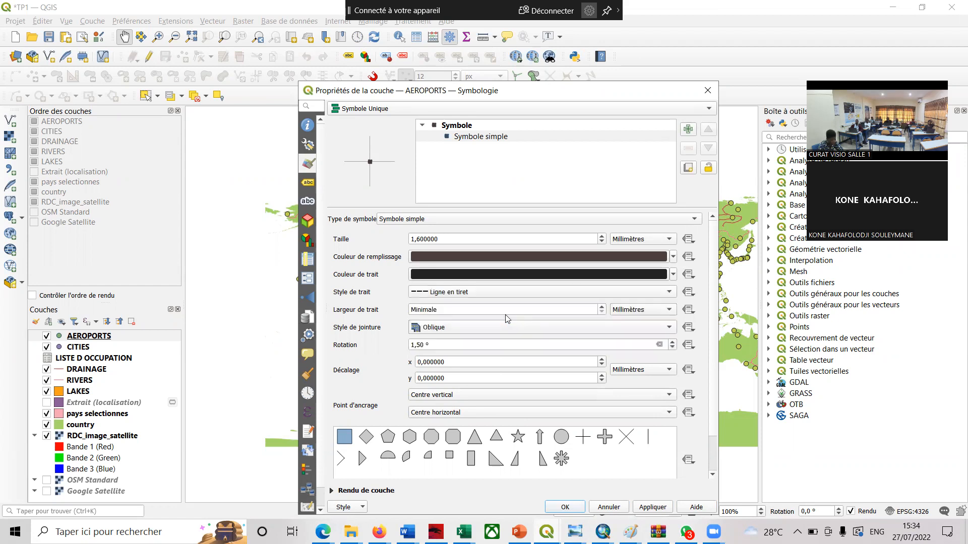
left_click(653, 507)
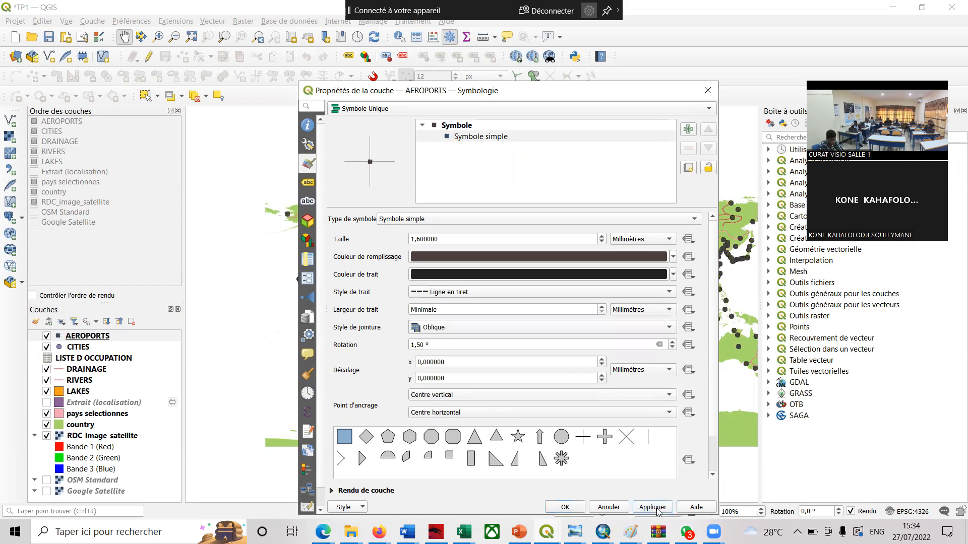
left_click(565, 507)
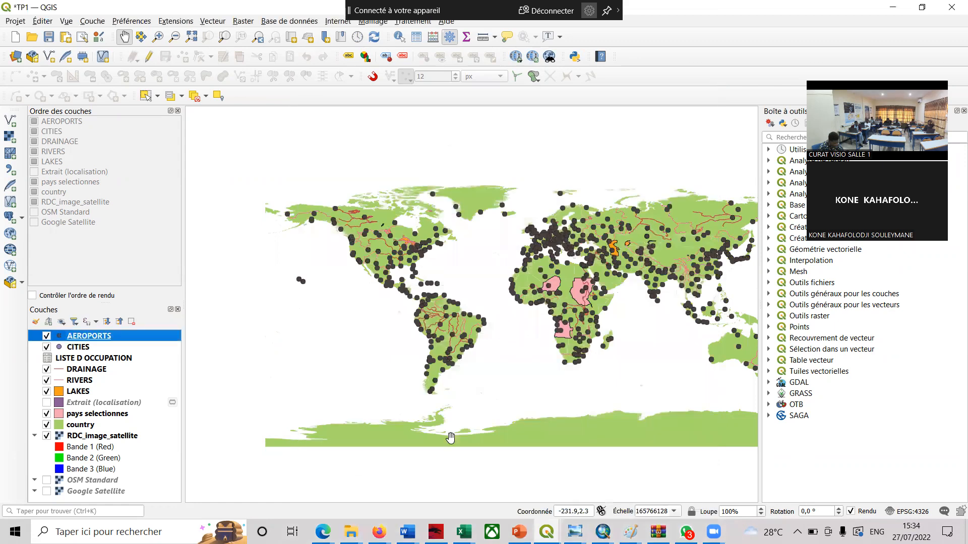
- Hide the CITIES layer and zoom in on the west coast of North America to inspect the airport symbols
left_click(46, 347)
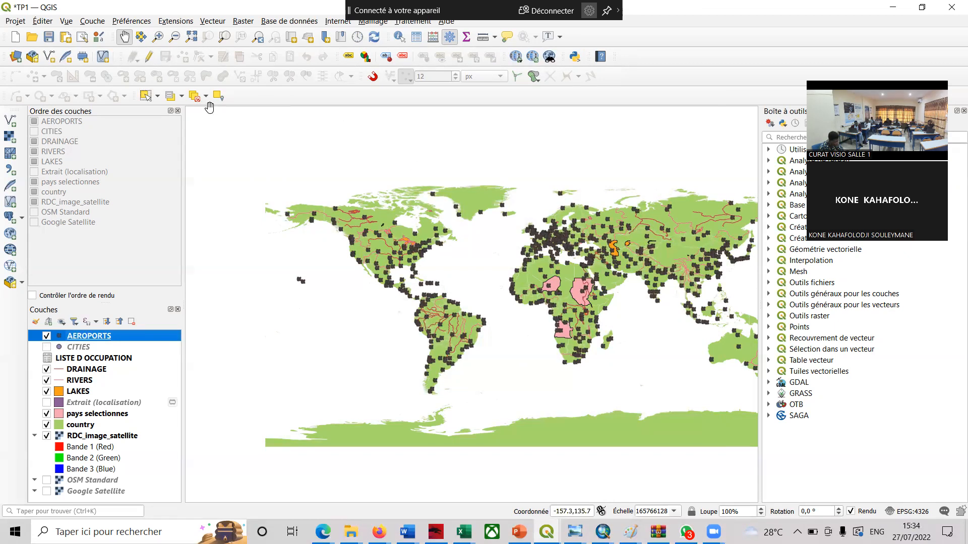
left_click(158, 37)
left_click(402, 265)
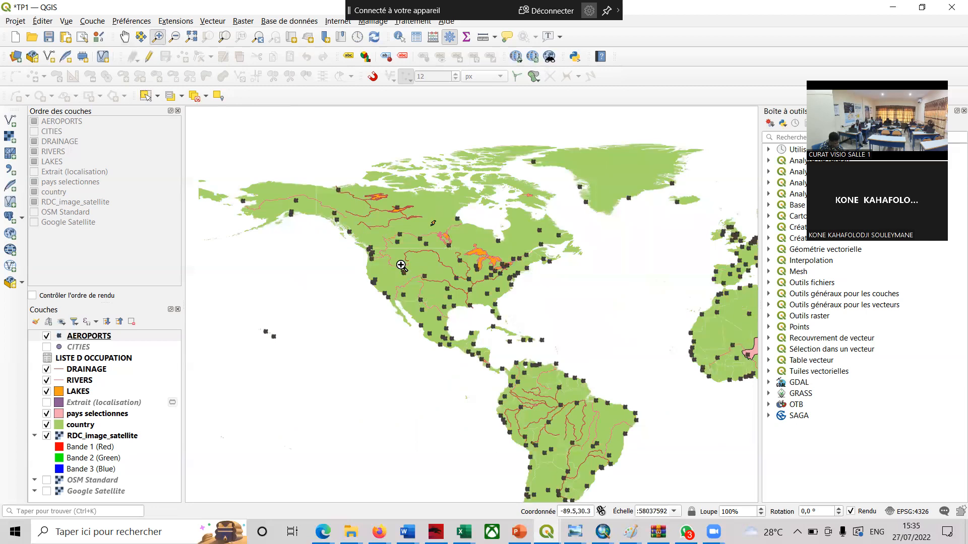
left_click(402, 266)
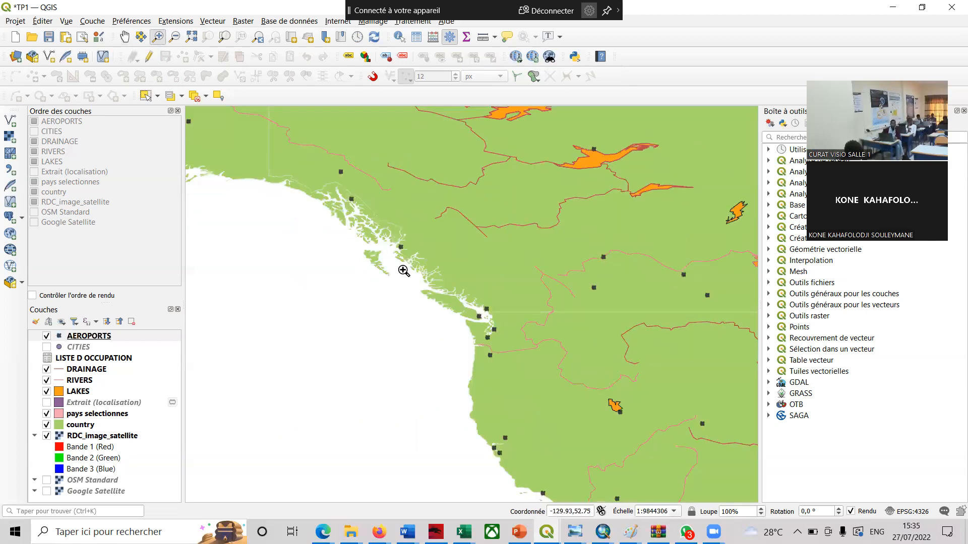
left_click(499, 314)
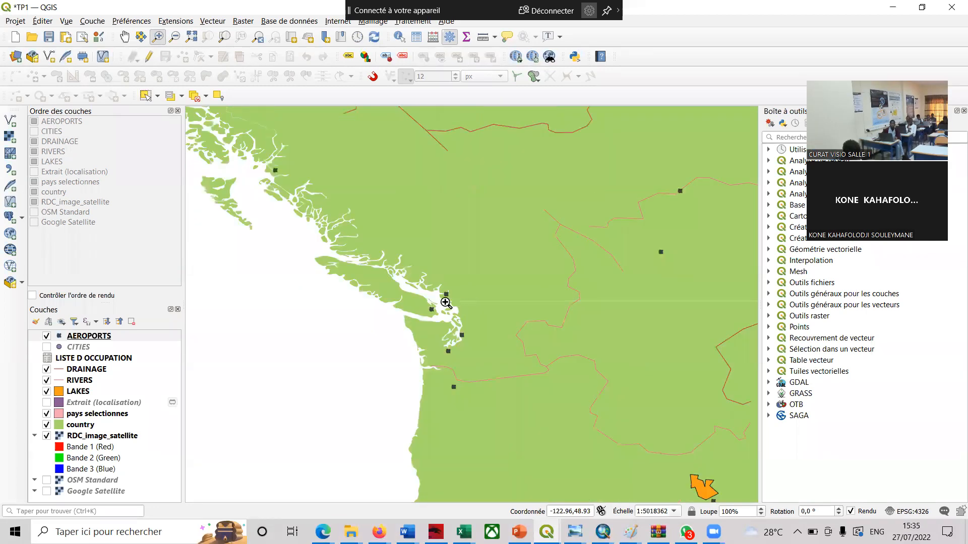
- Inspect the airport symbols around Vancouver Island at close range, and return to an overview of North America
left_click(446, 302)
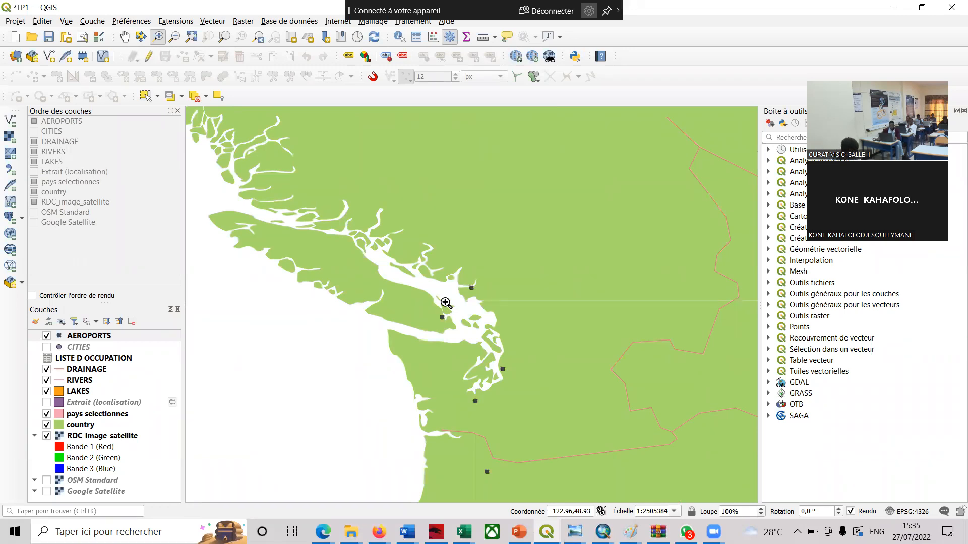
left_click(445, 303)
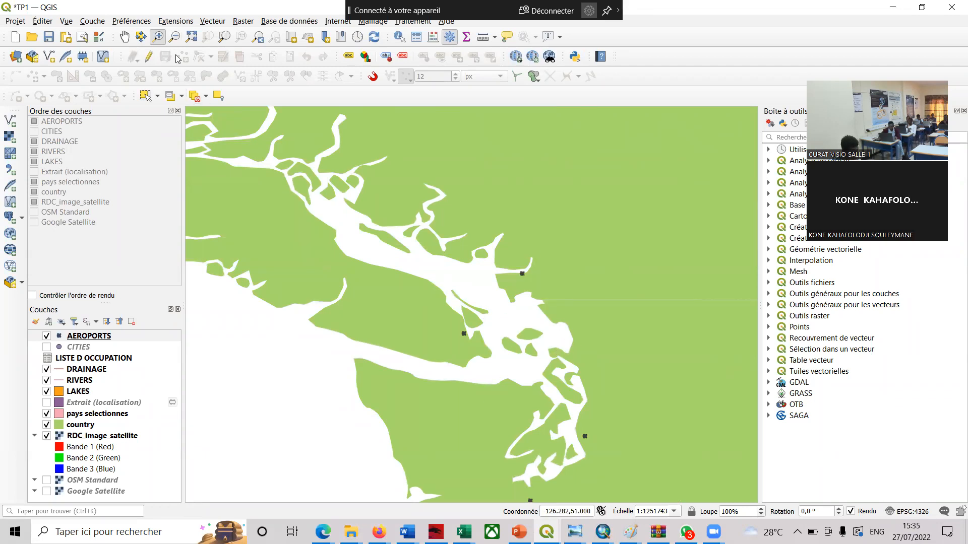
left_click(175, 37)
left_click(567, 385)
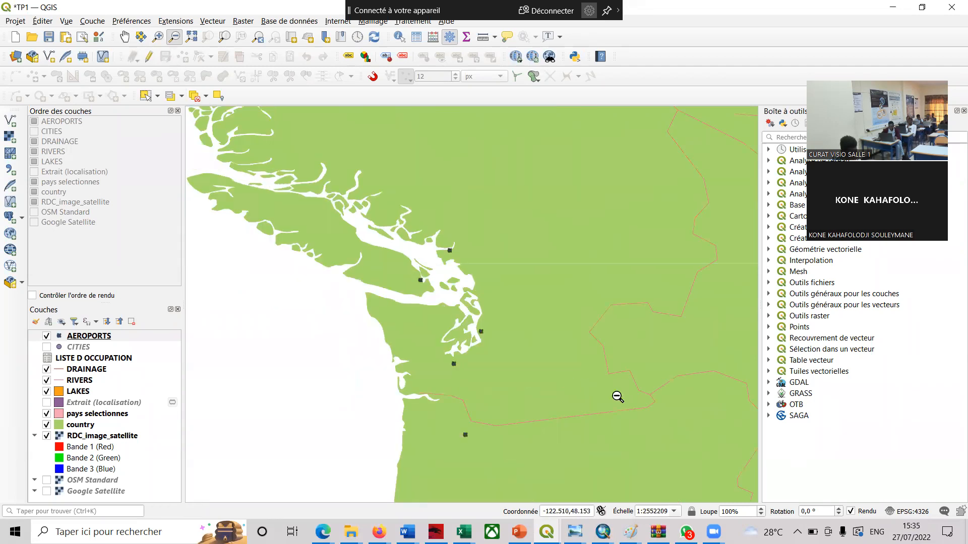
left_click(668, 427)
left_click(668, 426)
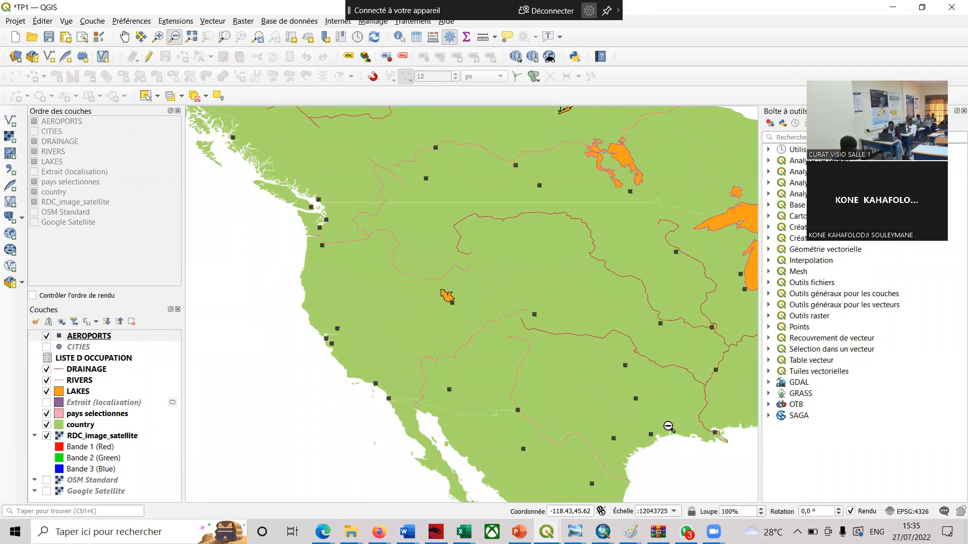
left_click(668, 396)
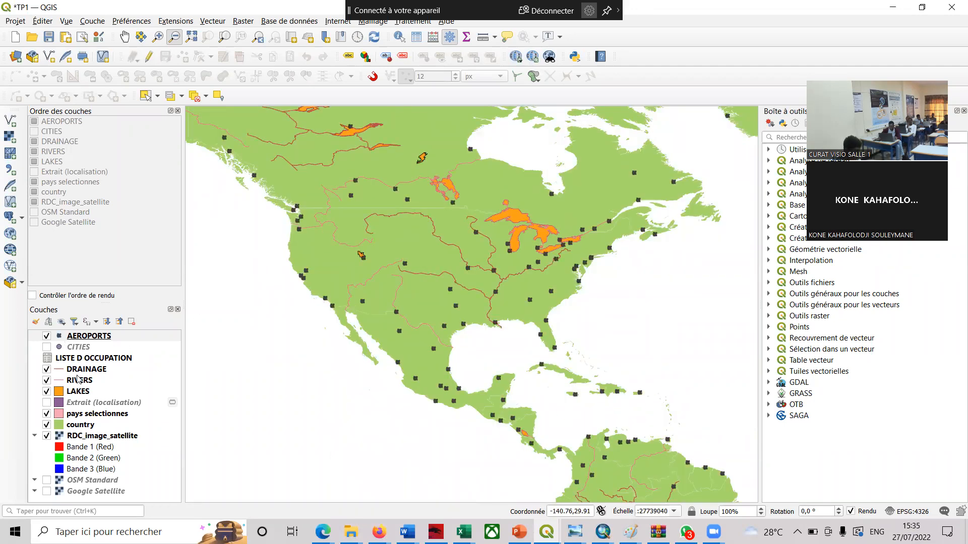
left_click(78, 381)
right_click(78, 381)
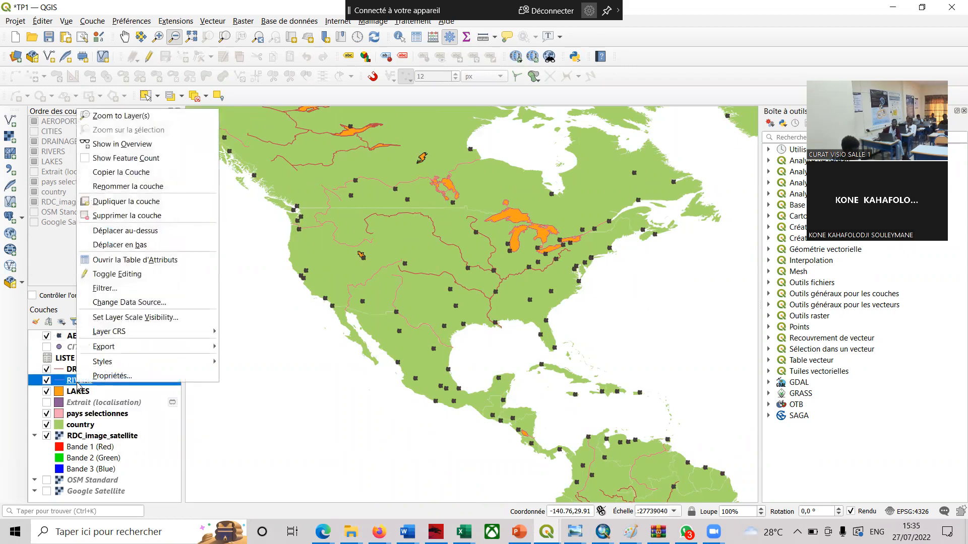
left_click(102, 376)
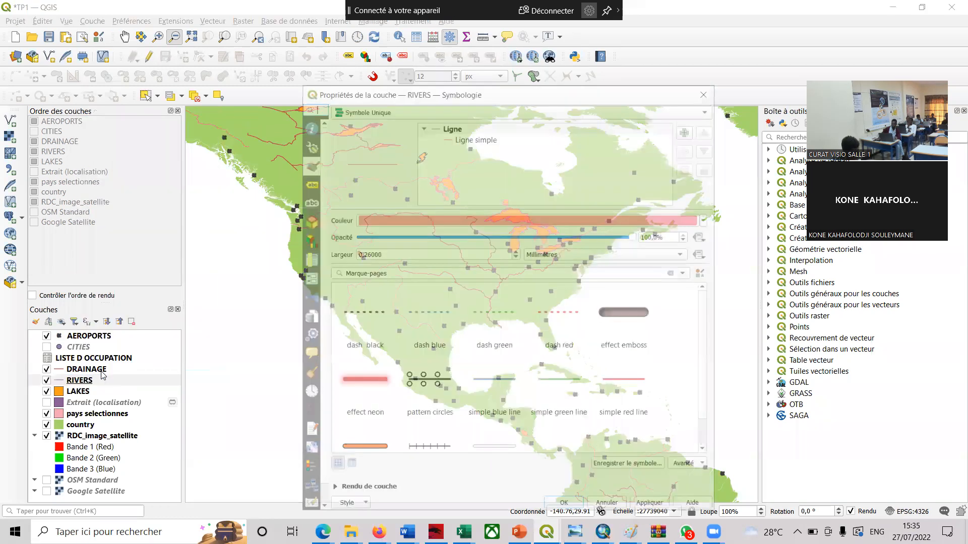
left_click(707, 91)
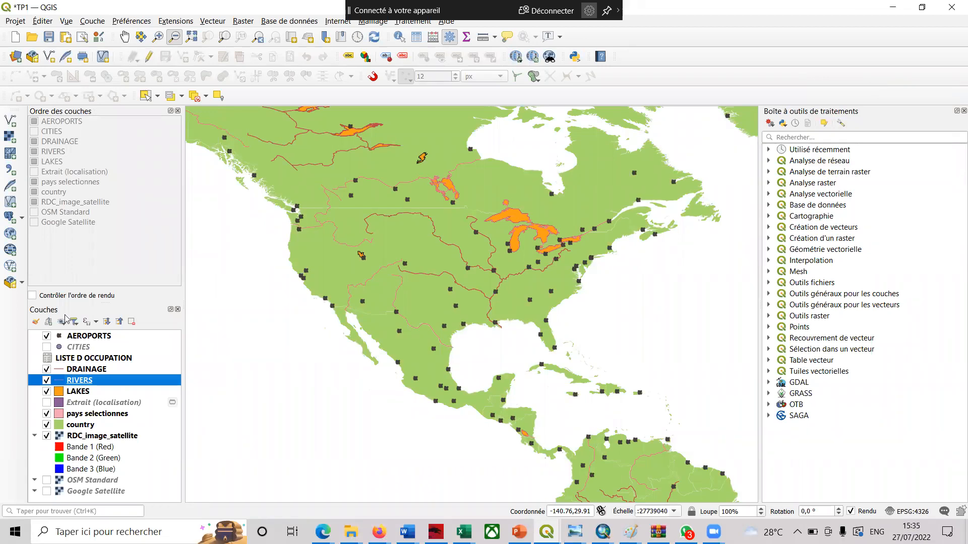
- Show the layer styling panel for RIVERS and open that layer's symbology properties with the whole dialog in view
left_click(35, 322)
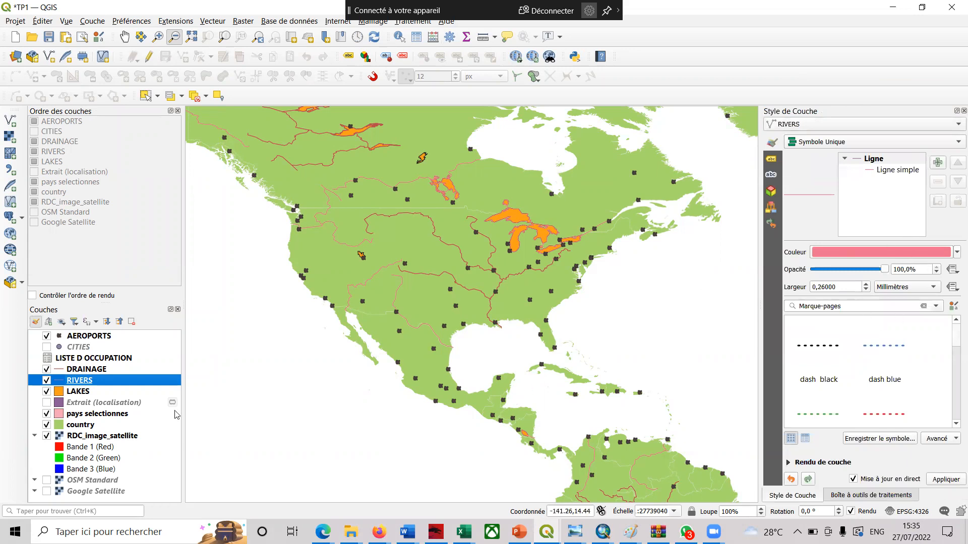
right_click(86, 381)
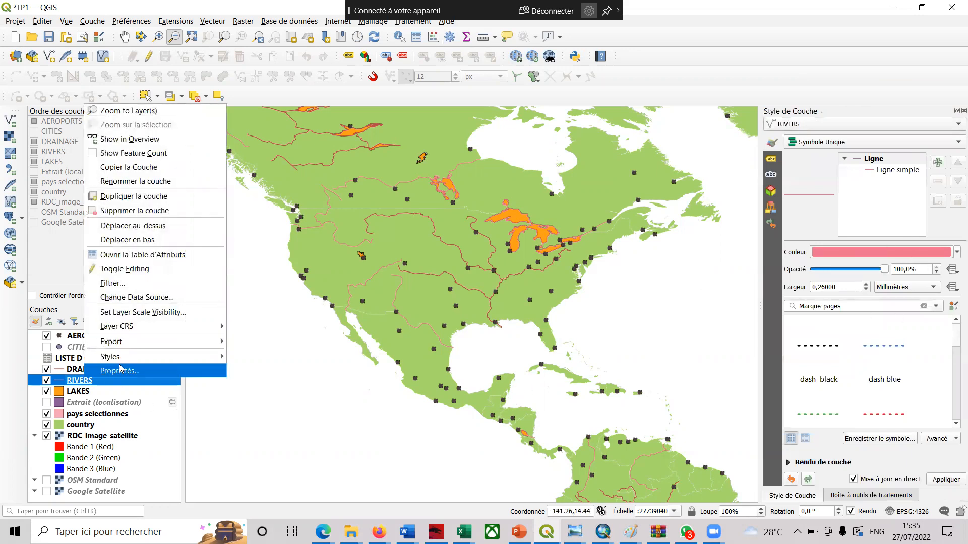
left_click(120, 370)
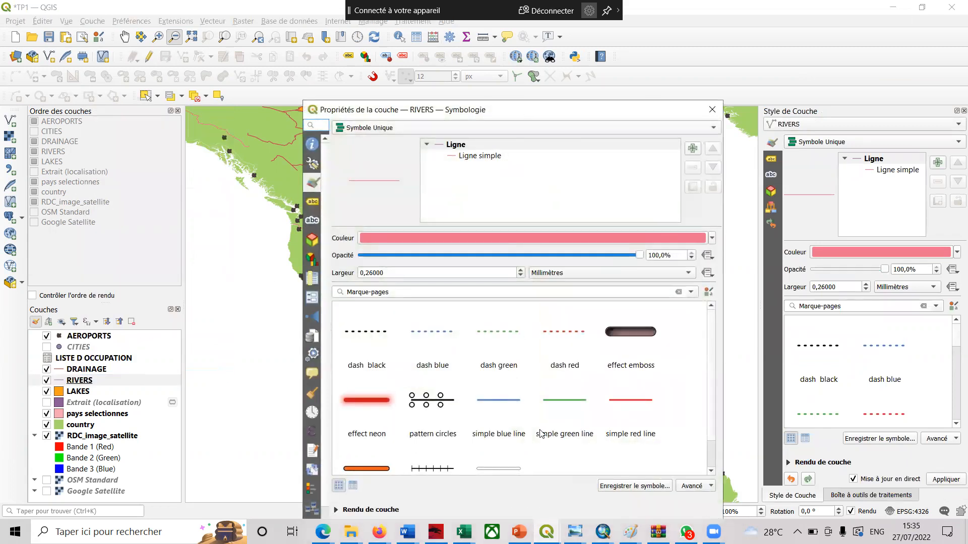
mouse_move(539, 433)
left_click_drag(688, 106, 671, 57)
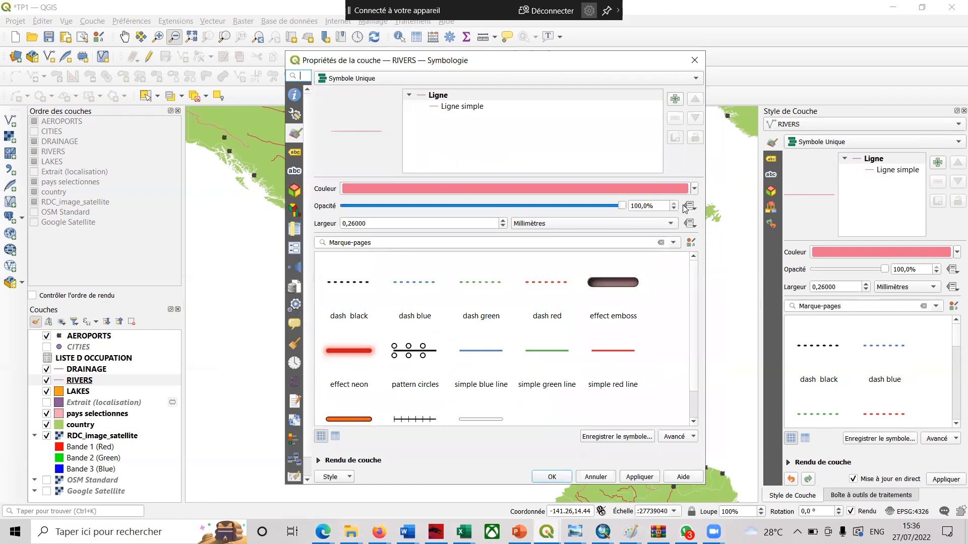
- Set the stroke style of the RIVERS layer's Ligne simple component to Ligne en tiret
left_click(458, 106)
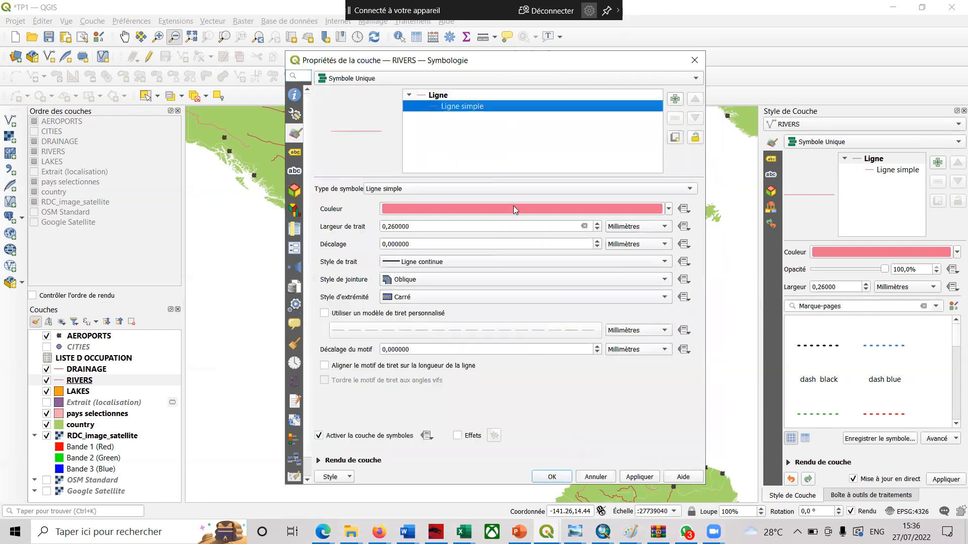
left_click(634, 263)
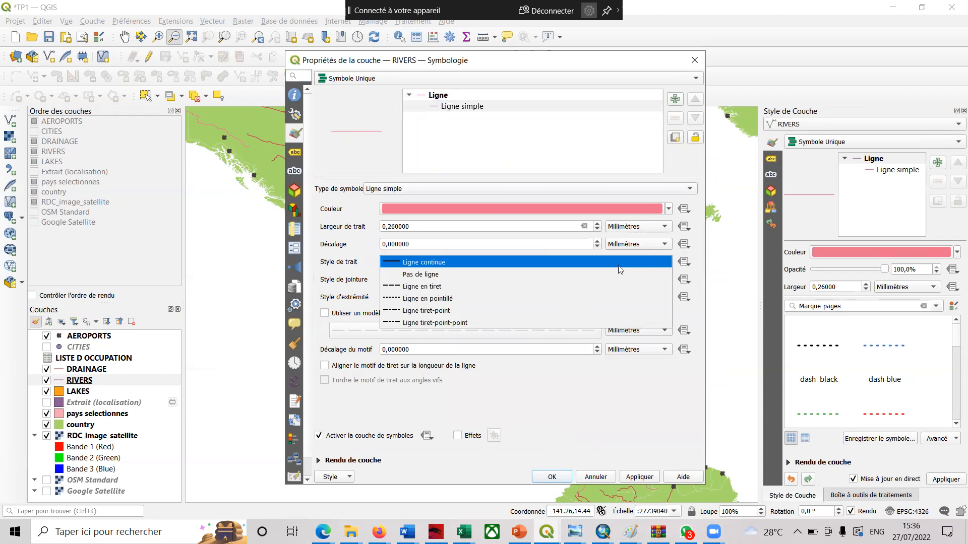
left_click(469, 286)
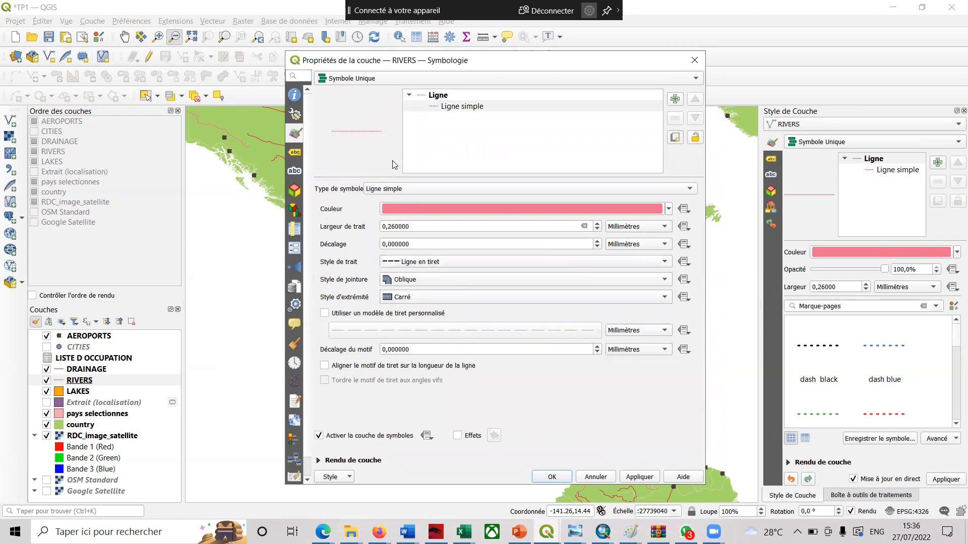
- Give the RIVERS line the topo railway preset symbol and look at its colour choices
left_click(438, 96)
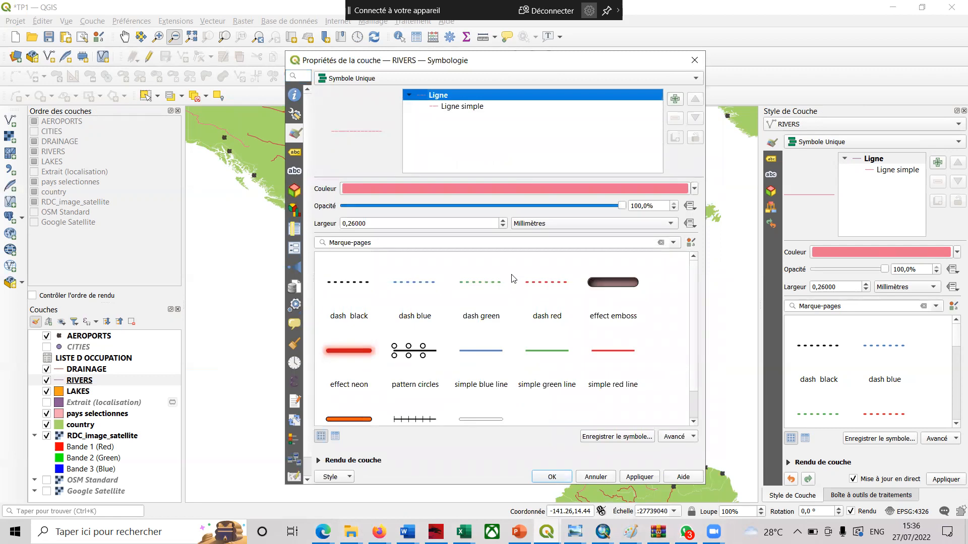
scroll(696, 375, "down", 1)
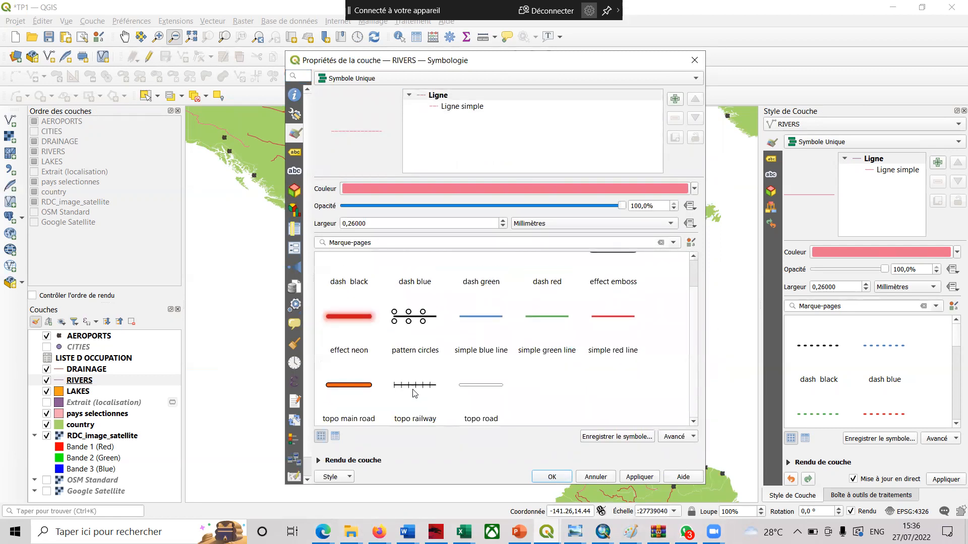
left_click(412, 390)
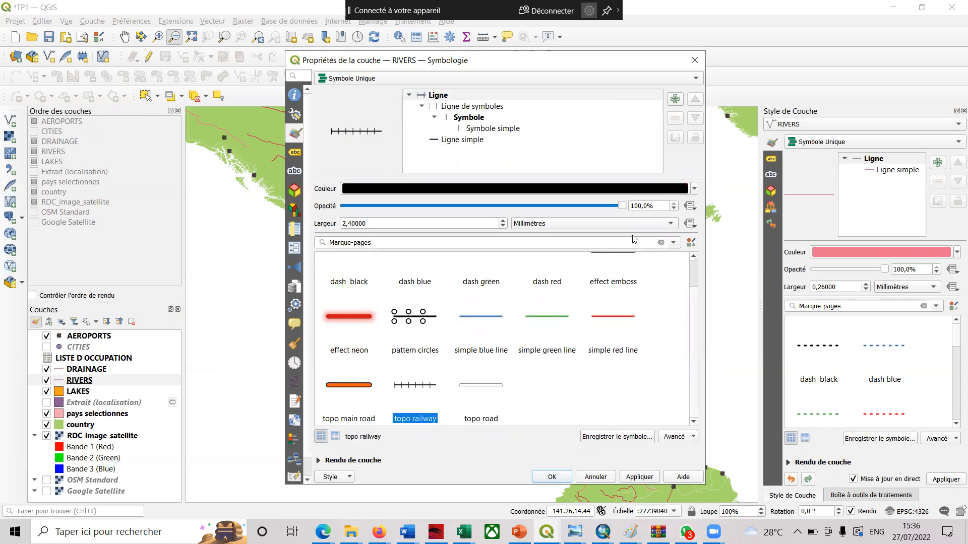
left_click(694, 190)
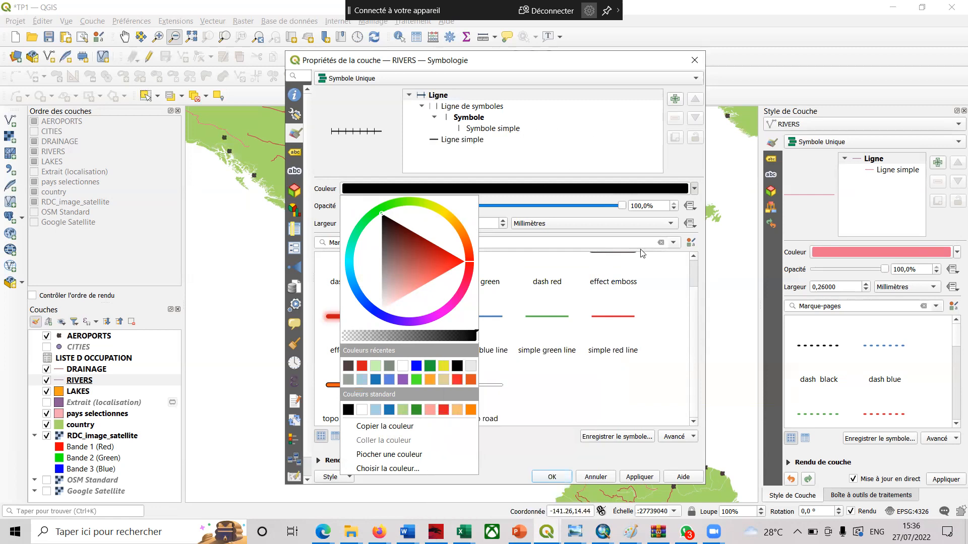
left_click(696, 273)
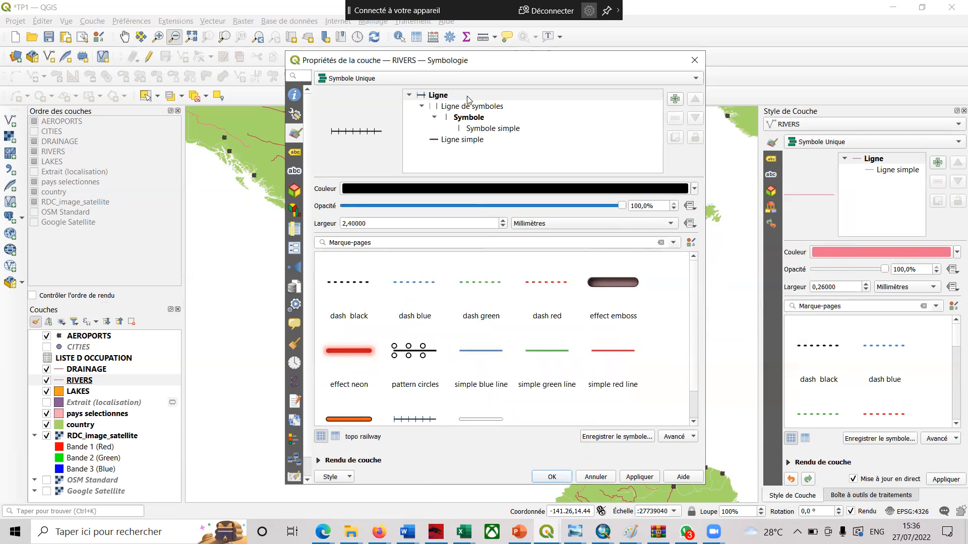
- Examine the Ligne simple settings, the available symbol types and the Ligne de symboles settings of the railway symbol
left_click(463, 141)
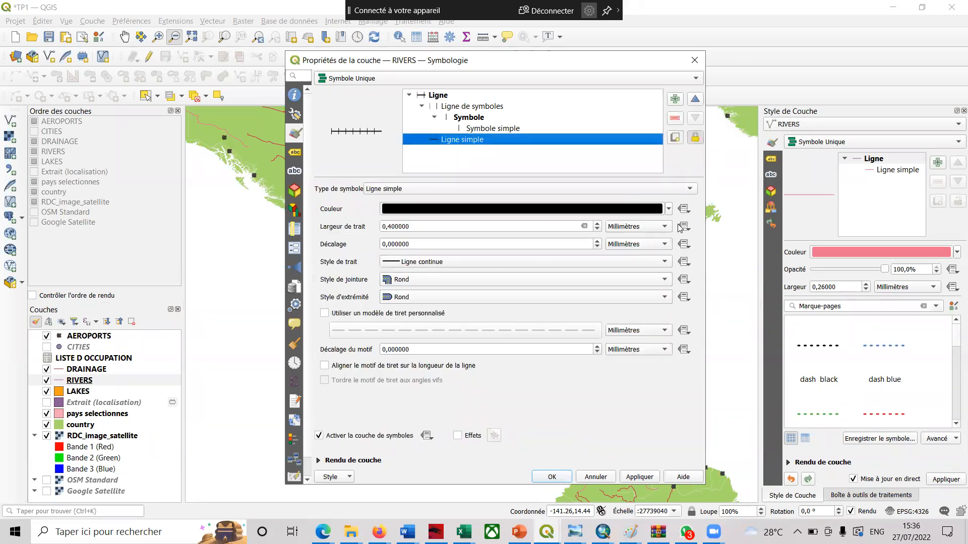
left_click(673, 191)
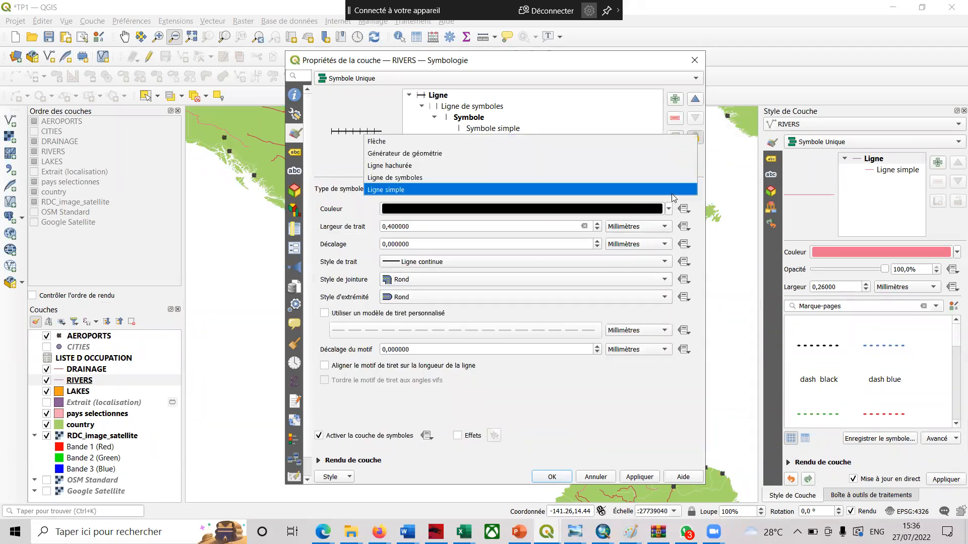
left_click(704, 213)
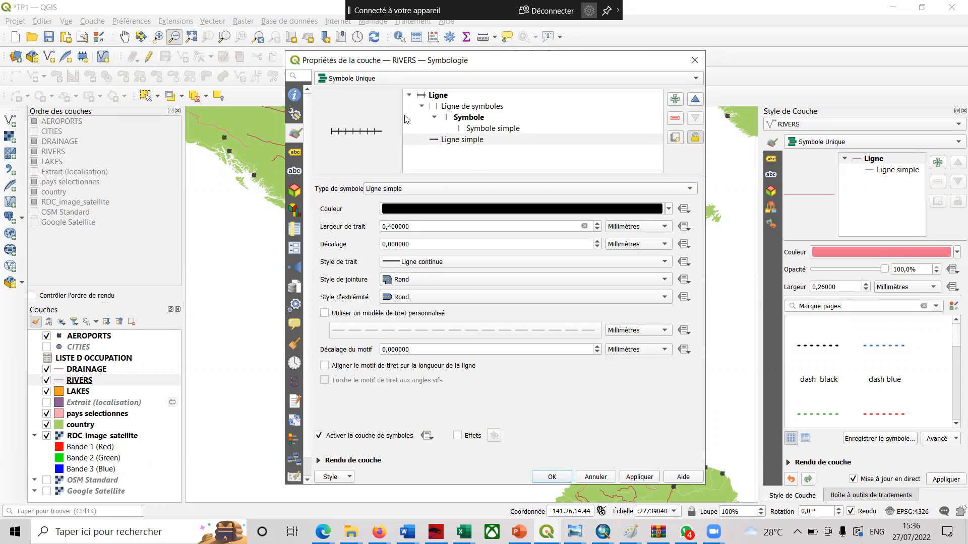
left_click(458, 108)
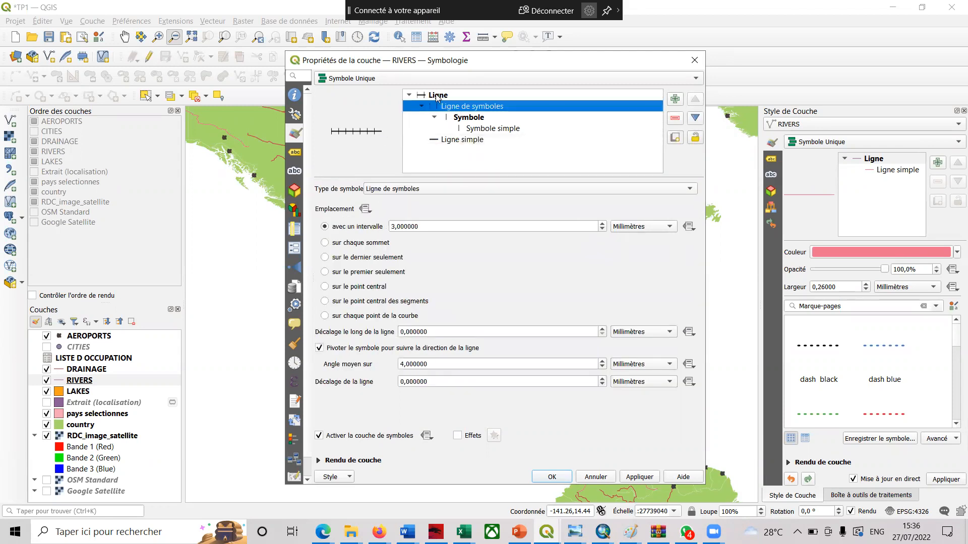
- Give the RIVERS line the simple blue line preset and set its width to 0.46 mm
left_click(436, 96)
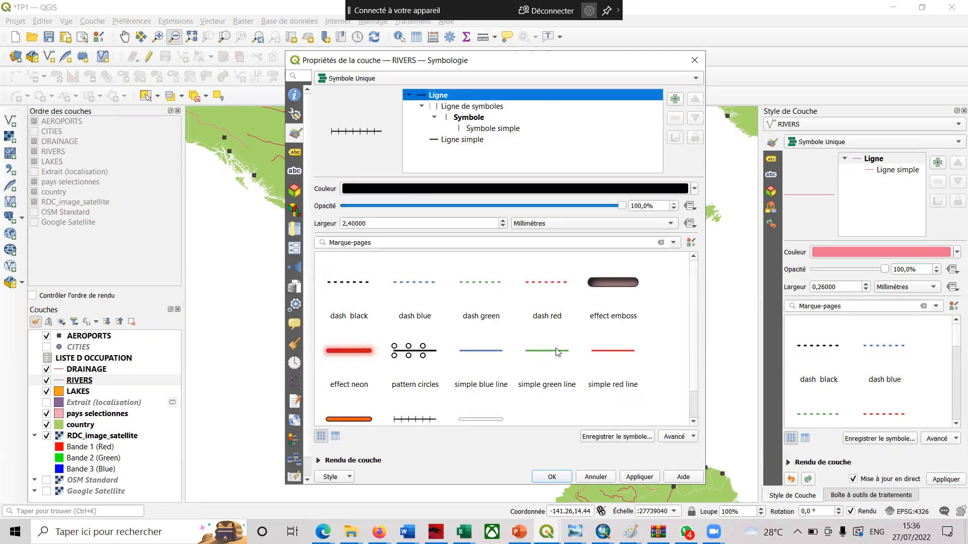
left_click(502, 356)
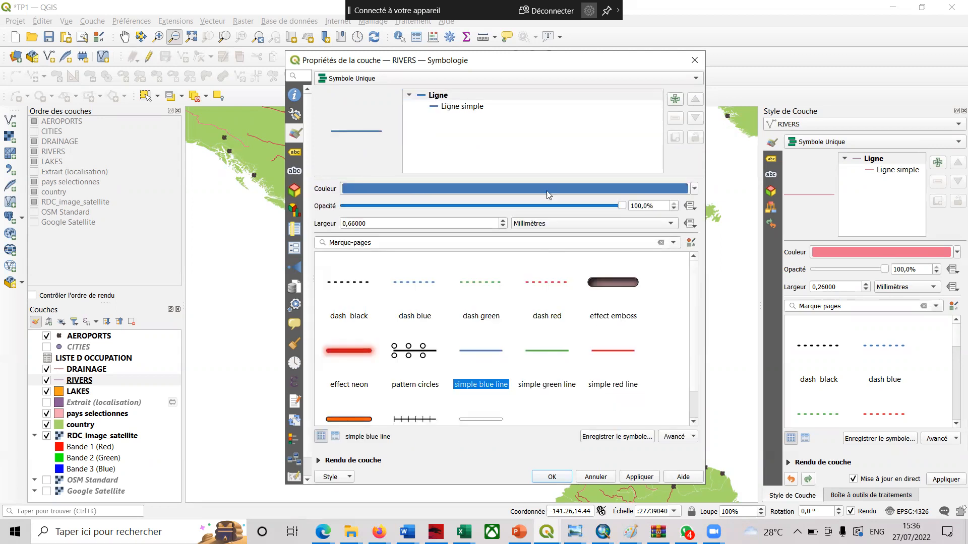
left_click(502, 226)
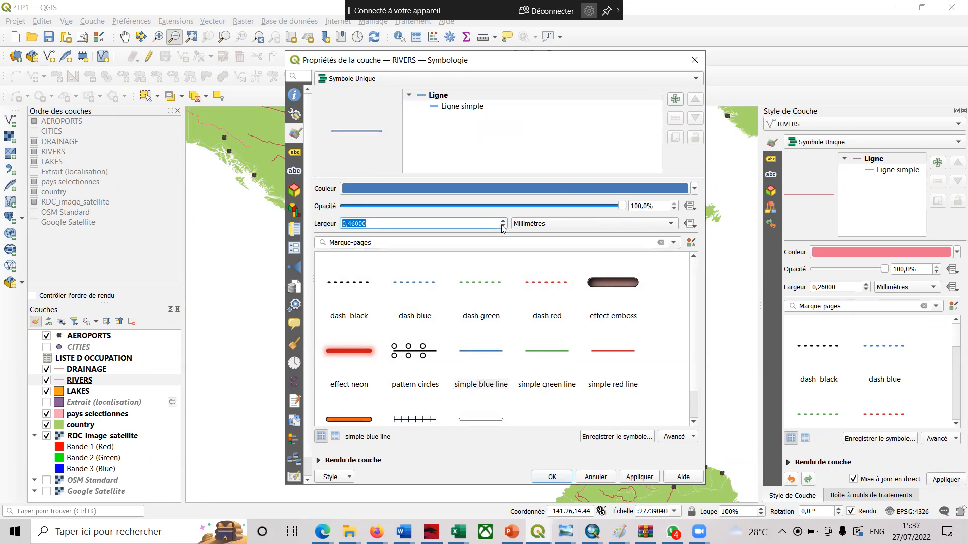
- Change the RIVERS line colour to a more vivid blue, apply the symbology and close the layer properties
left_click(694, 190)
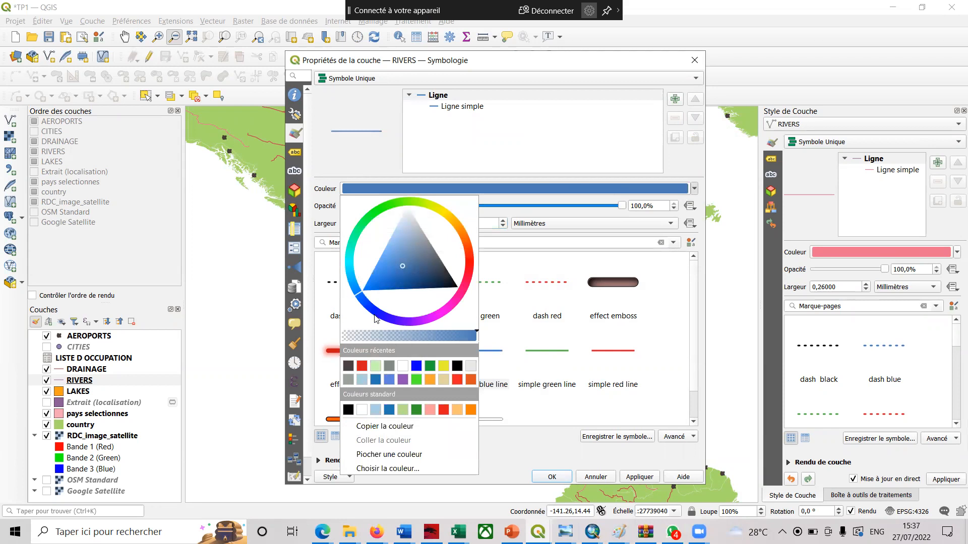
left_click(375, 318)
left_click(387, 293)
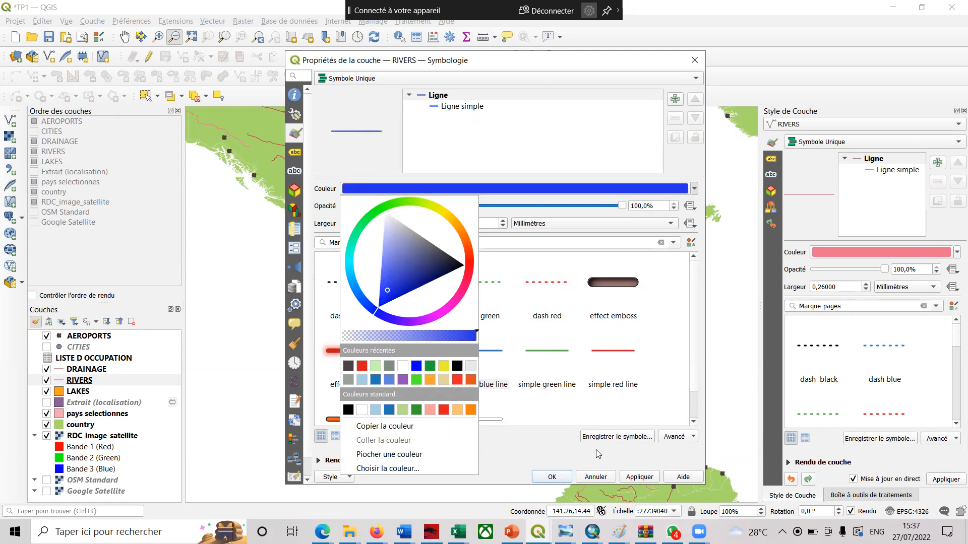
left_click(640, 465)
left_click(645, 475)
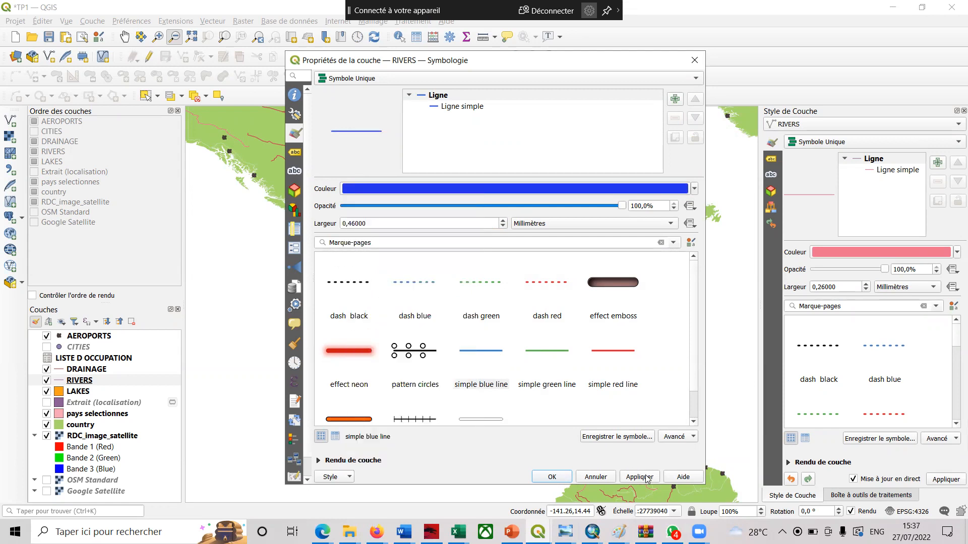
left_click(563, 476)
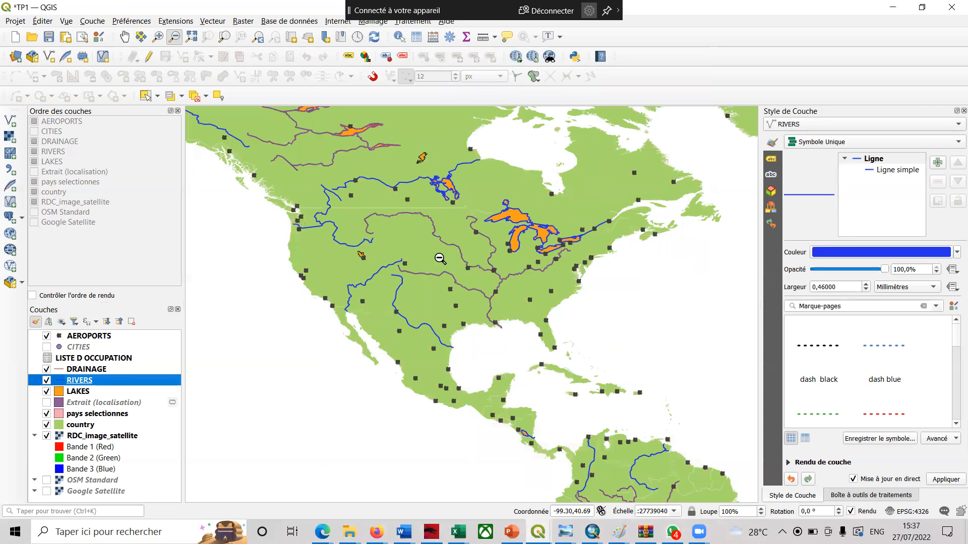
- Hide the DRAINAGE layer and inspect the restyled rivers across Africa, Europe and western Asia
left_click(124, 36)
left_click_drag(517, 361, 244, 222)
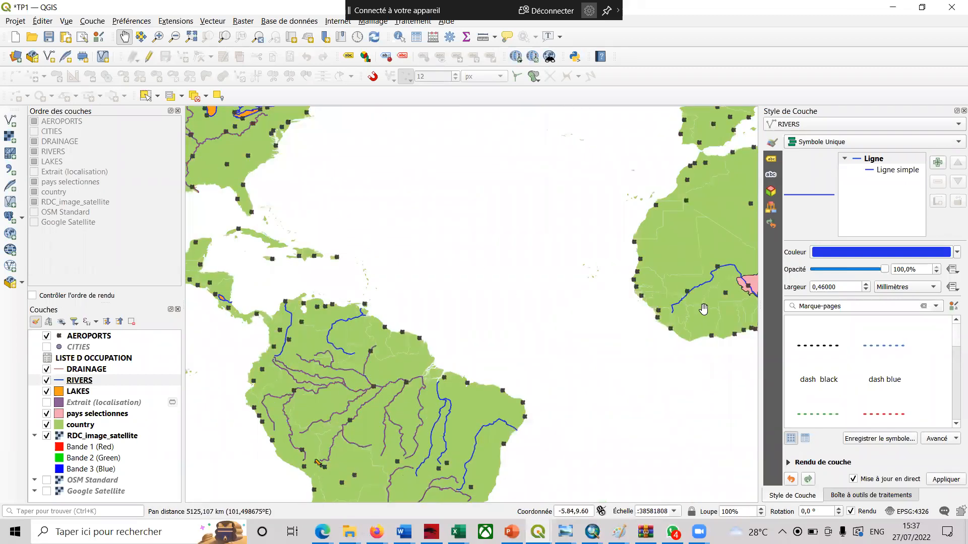
left_click_drag(575, 303, 363, 299)
left_click_drag(454, 283, 371, 294)
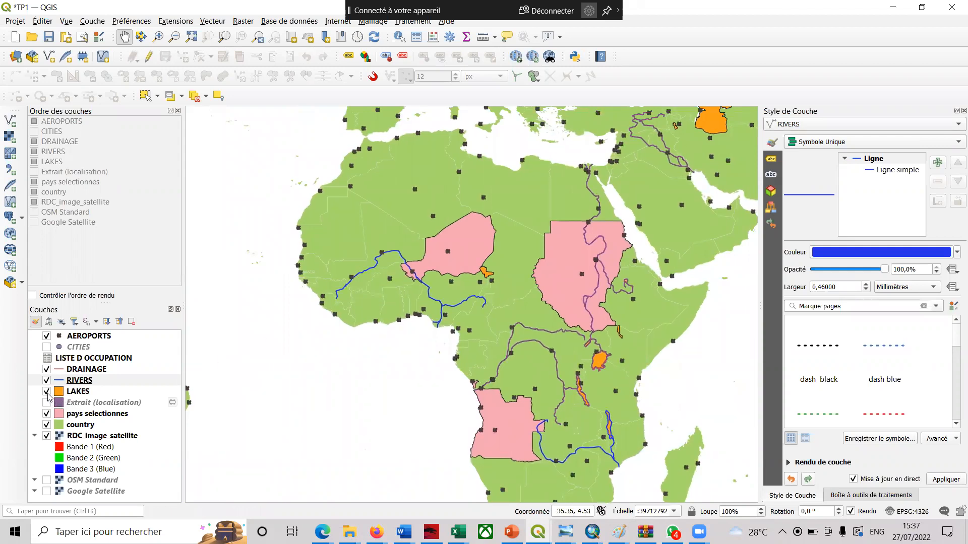
left_click(47, 370)
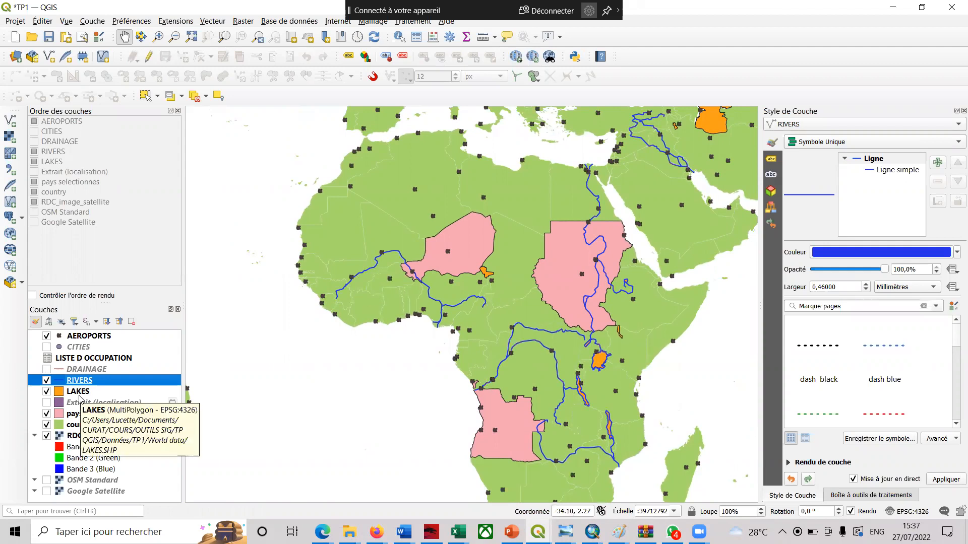
left_click_drag(682, 146, 567, 317)
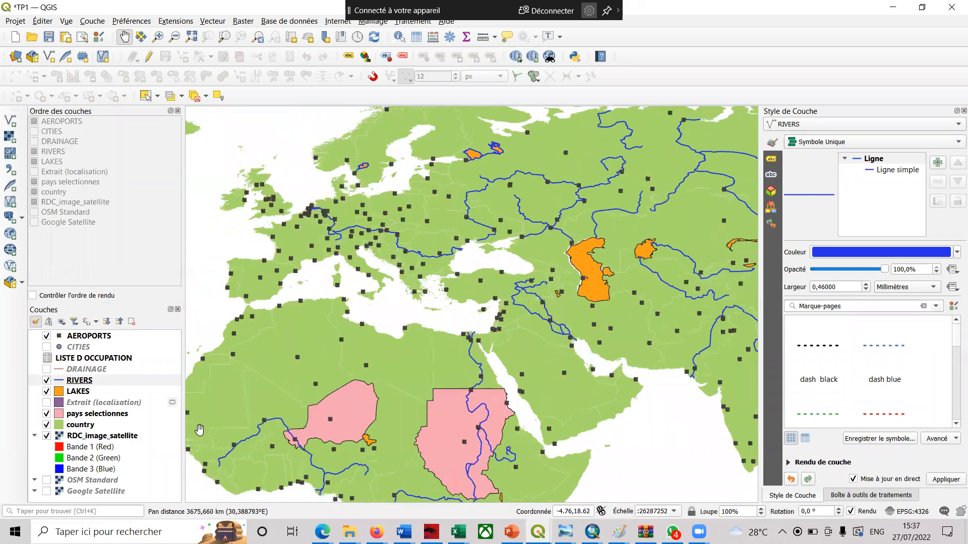
- Open the LAKES layer's symbology properties, review its simple fill settings and add a second Remplissage simple symbol layer
right_click(84, 392)
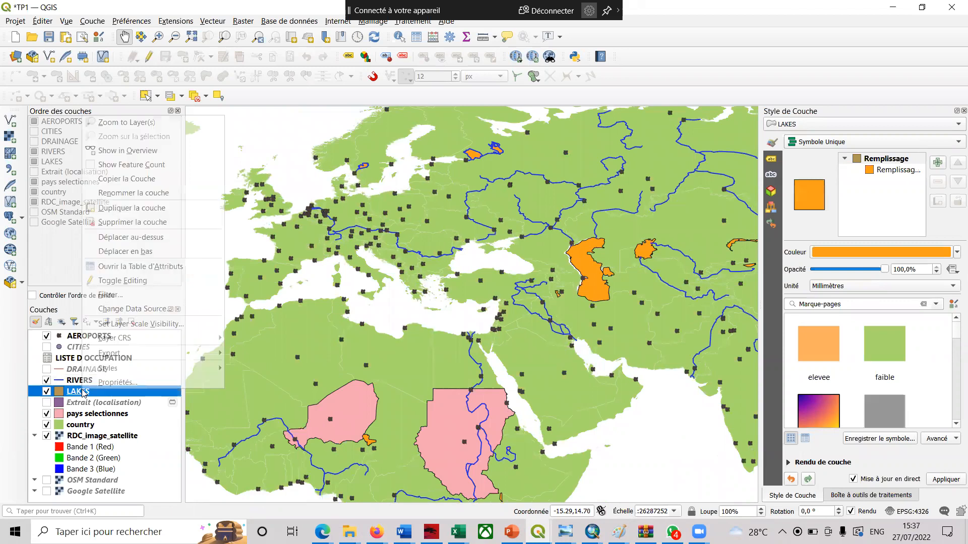
left_click(101, 386)
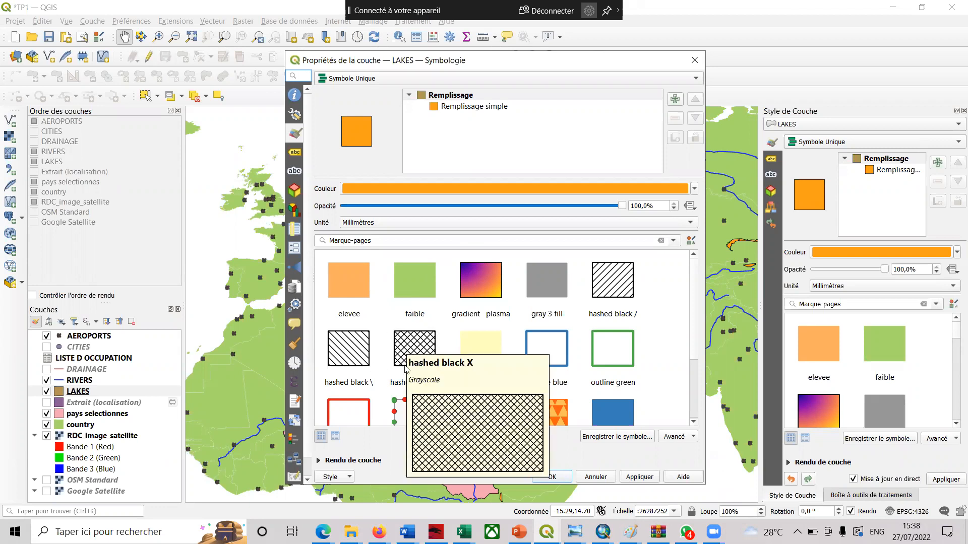
left_click(486, 106)
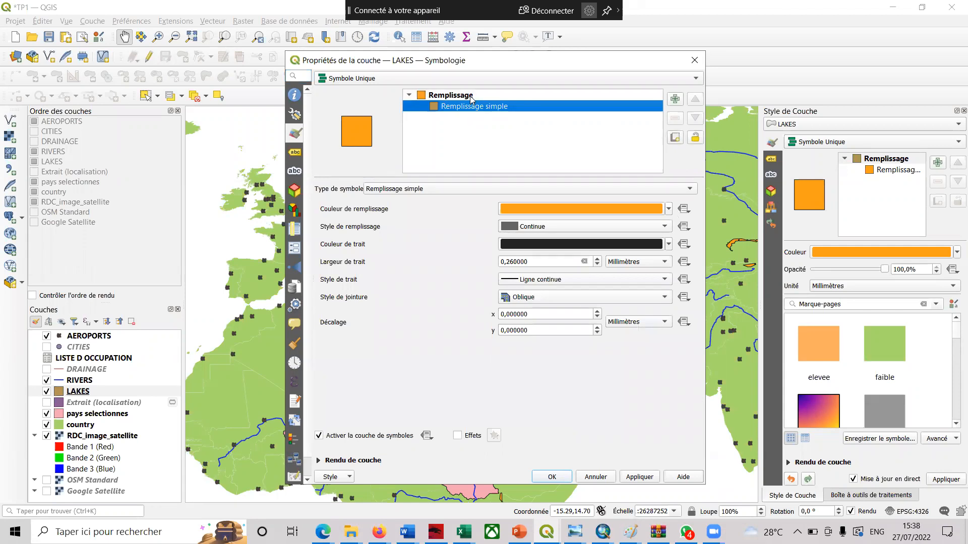
left_click(647, 96)
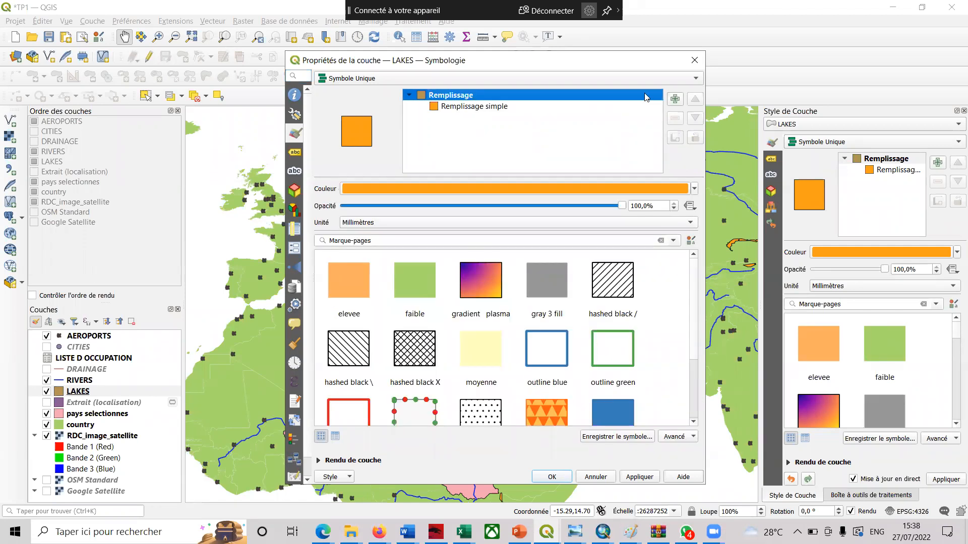
left_click(675, 100)
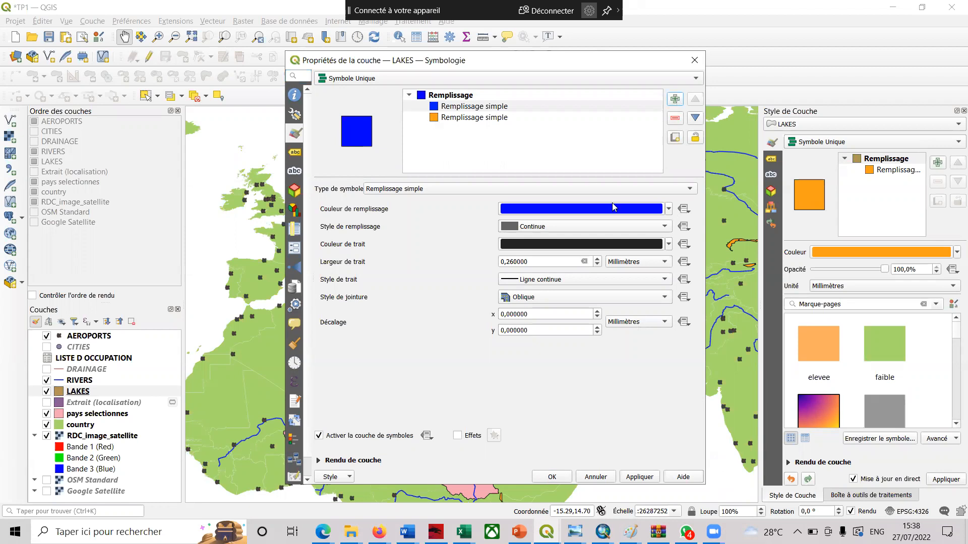
- Change the orange Remplissage simple symbol layer of LAKES to Motif de points and apply the symbology
left_click(436, 120)
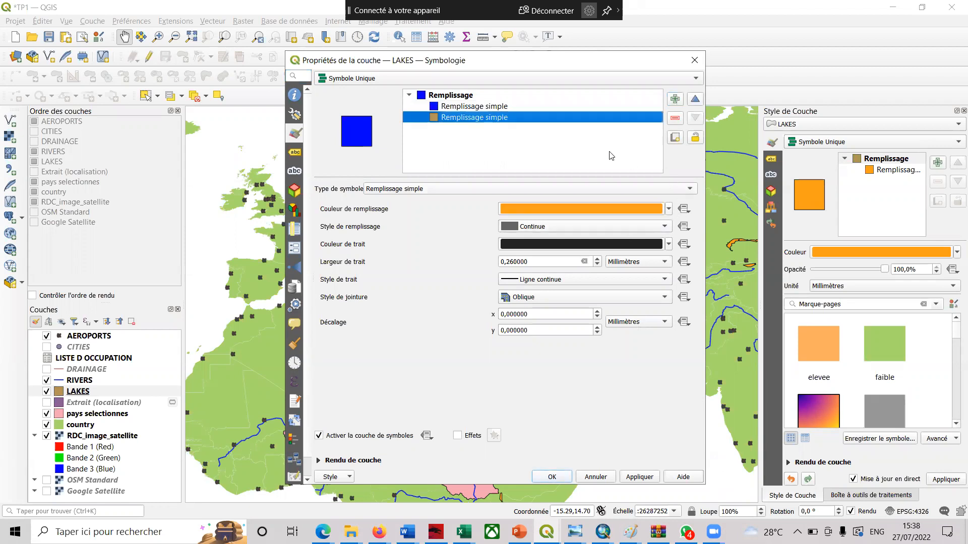
left_click(688, 190)
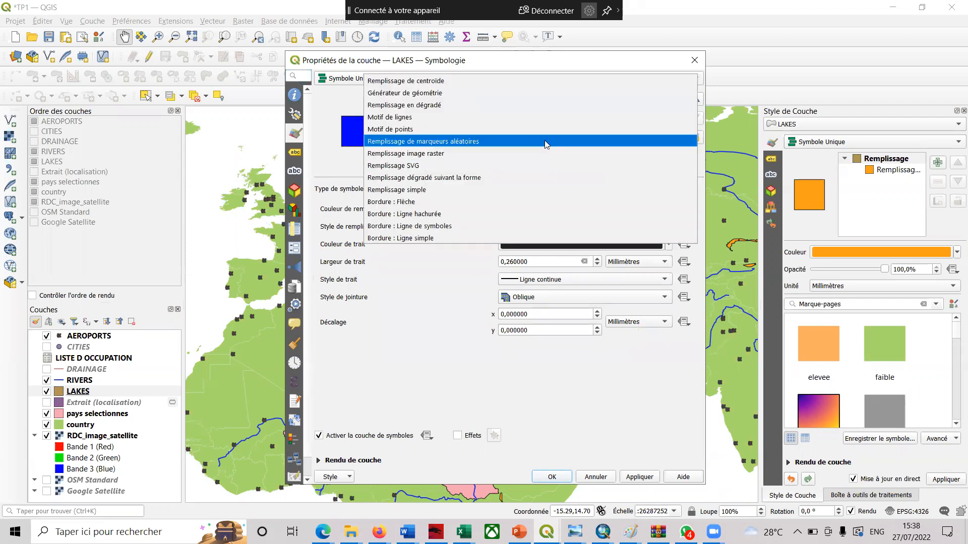
key("Escape")
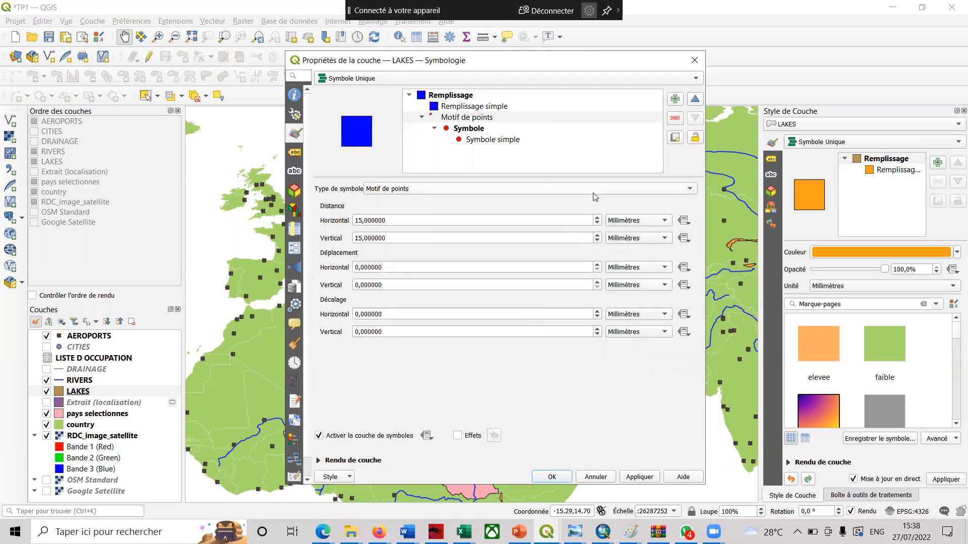
left_click(595, 191)
left_click(593, 192)
left_click(645, 477)
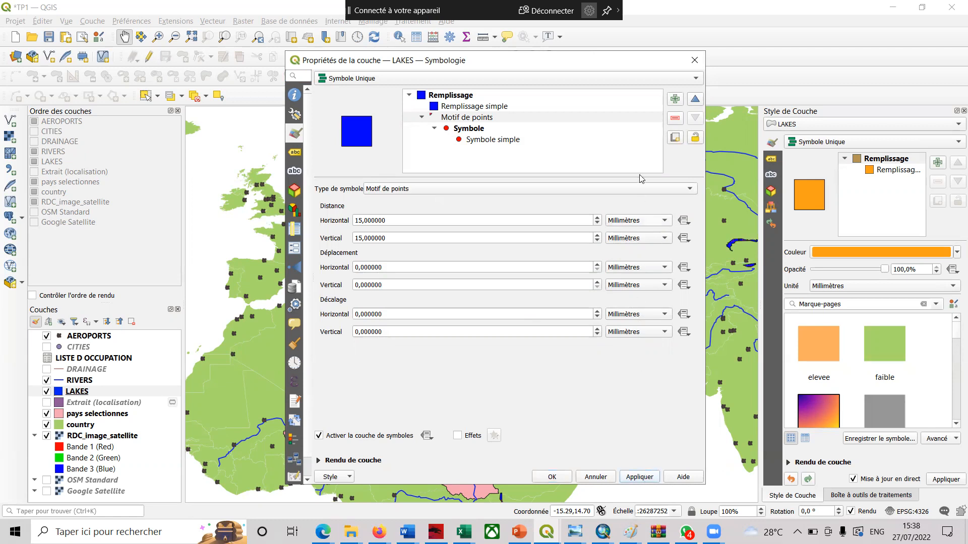
- Add another Remplissage simple layer to the LAKES symbol and set its symbol type to Générateur de géométrie
left_click(408, 95)
left_click(408, 95)
left_click(464, 107)
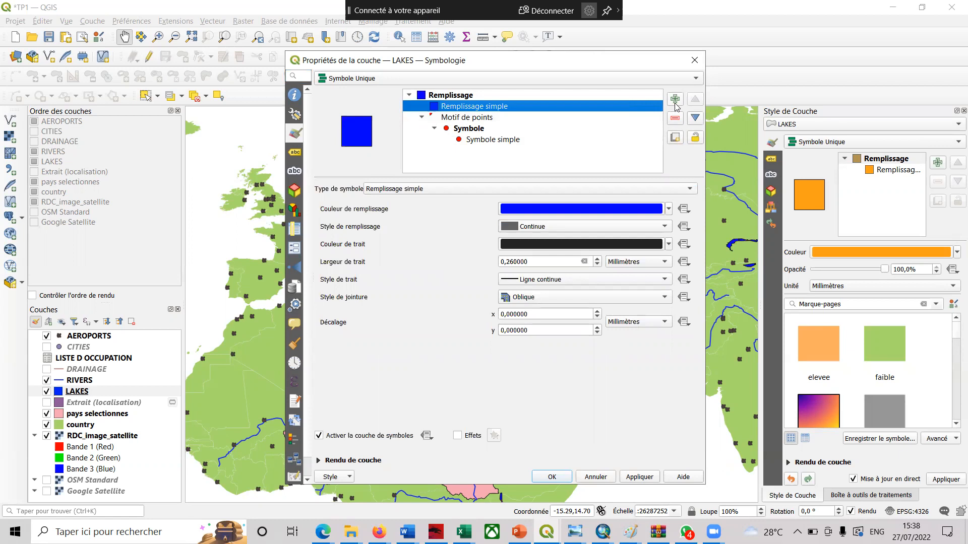
left_click(675, 101)
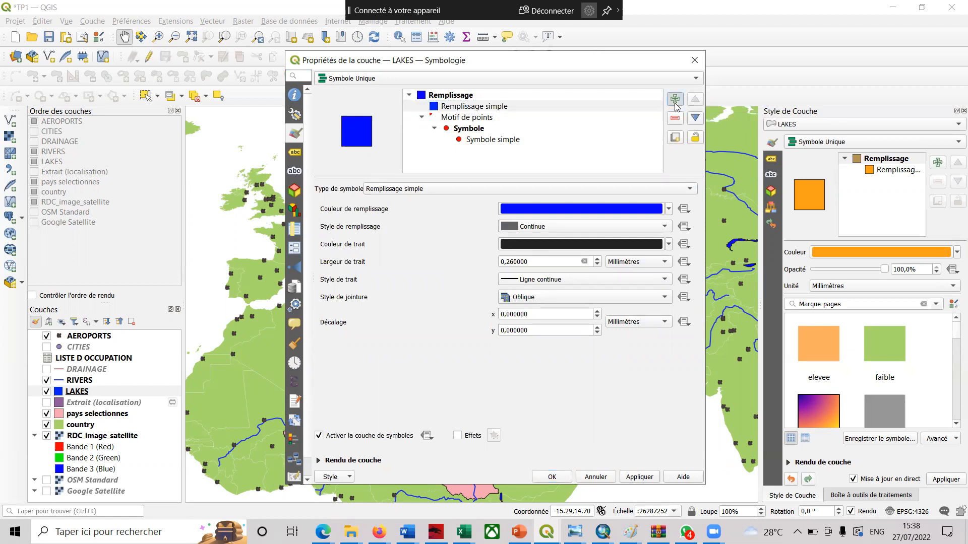
left_click(437, 118)
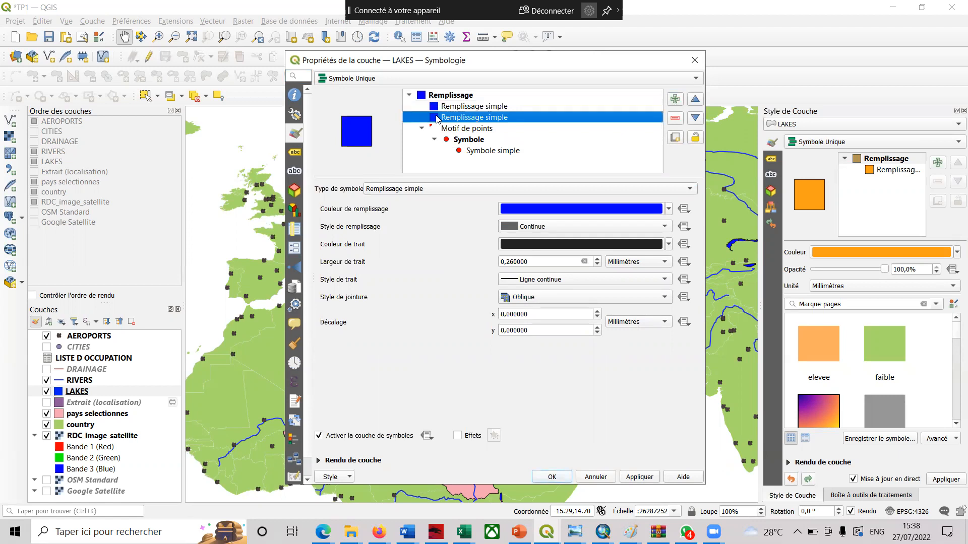
left_click(669, 210)
left_click(670, 212)
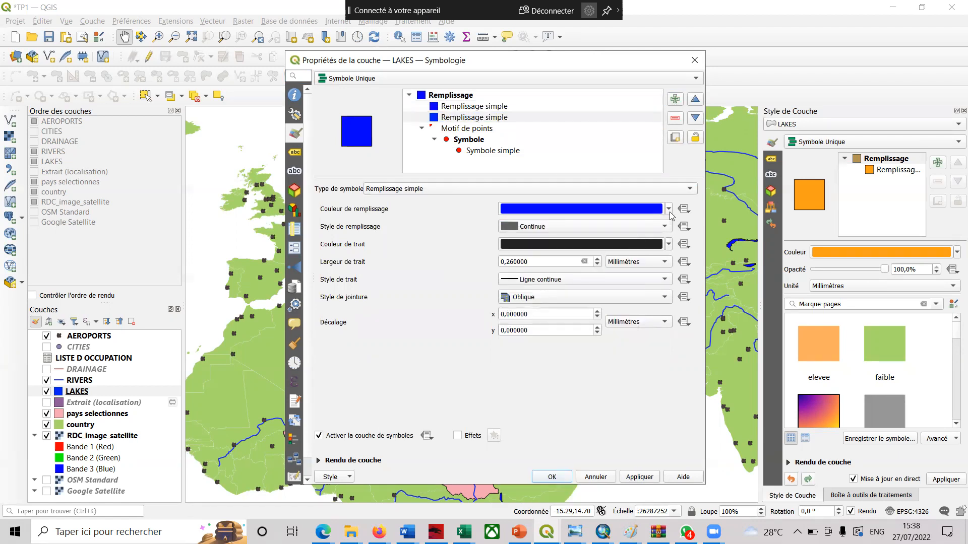
left_click(672, 193)
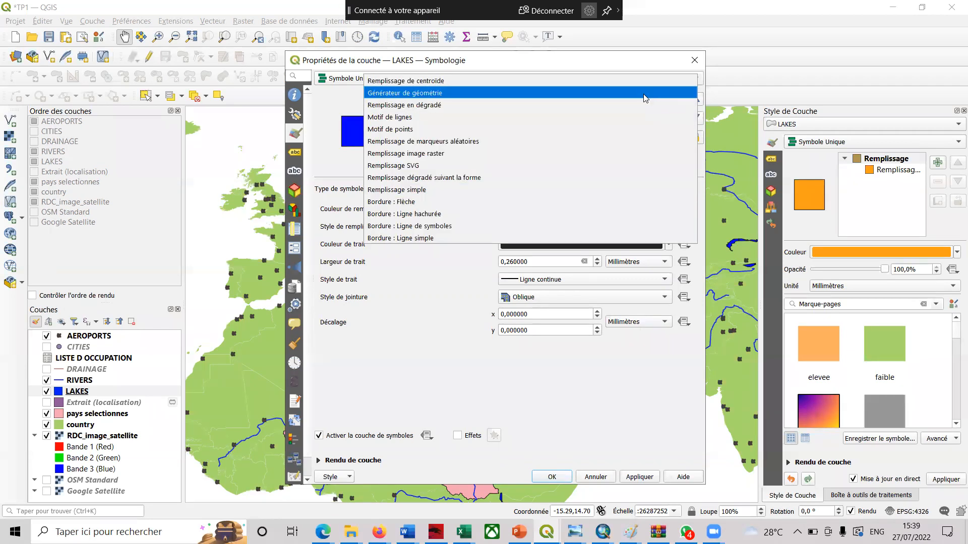
key("Escape")
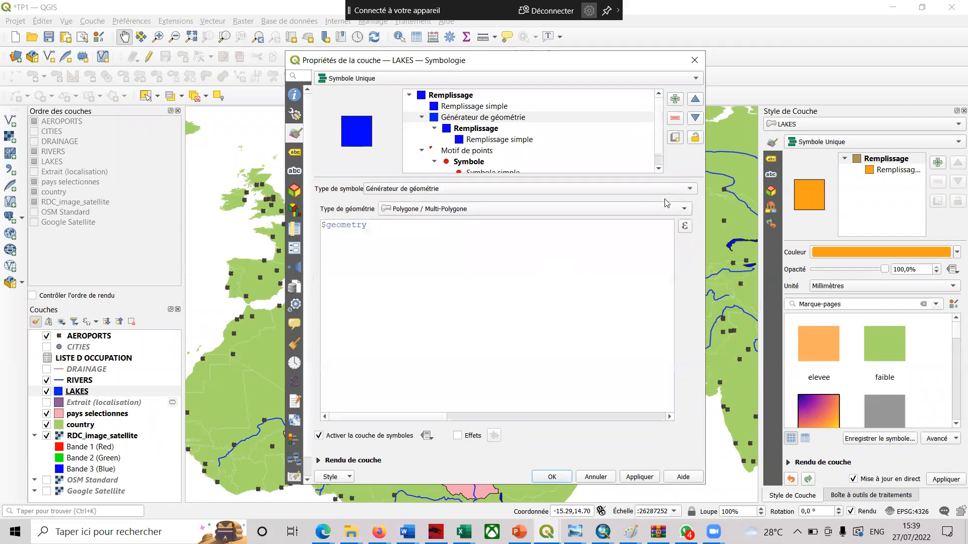
- Remove the Générateur de géométrie symbol layer from the LAKES fill
left_click(529, 119)
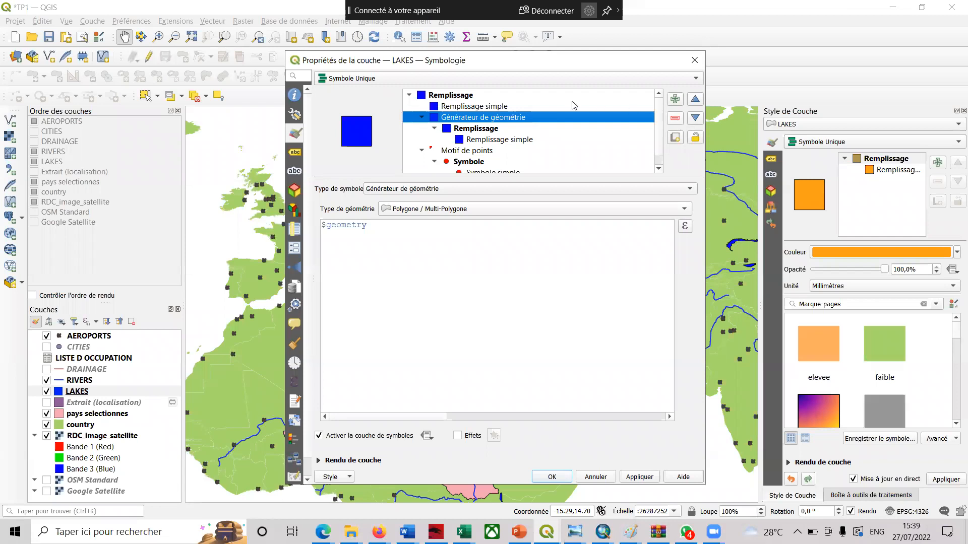
left_click(676, 123)
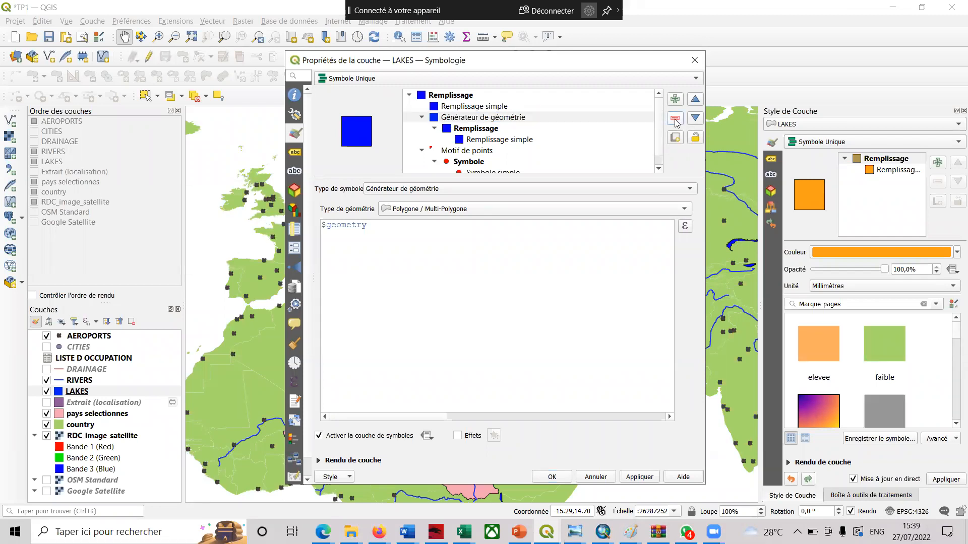
left_click(676, 122)
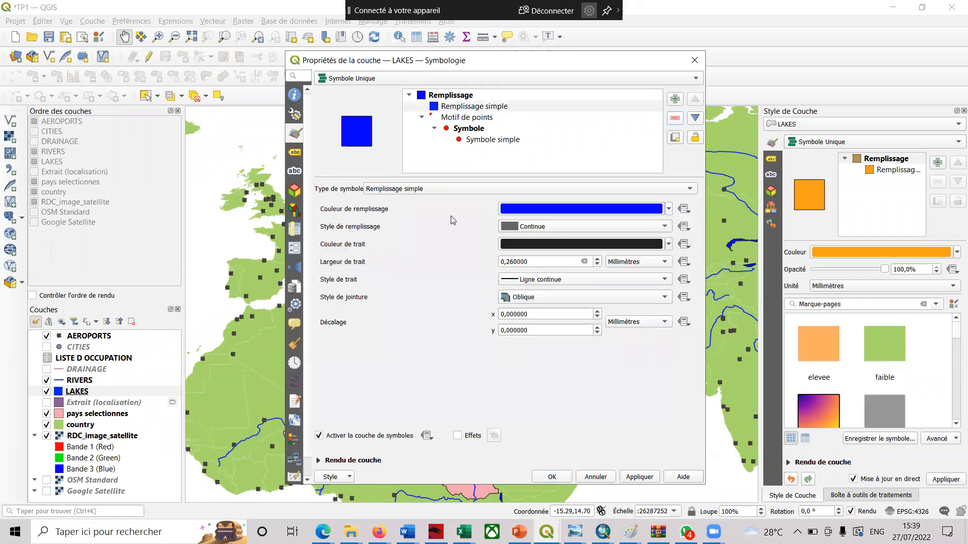
- Examine the layer style saving options and the marker types available for the point pattern's Symbole simple
left_click(351, 477)
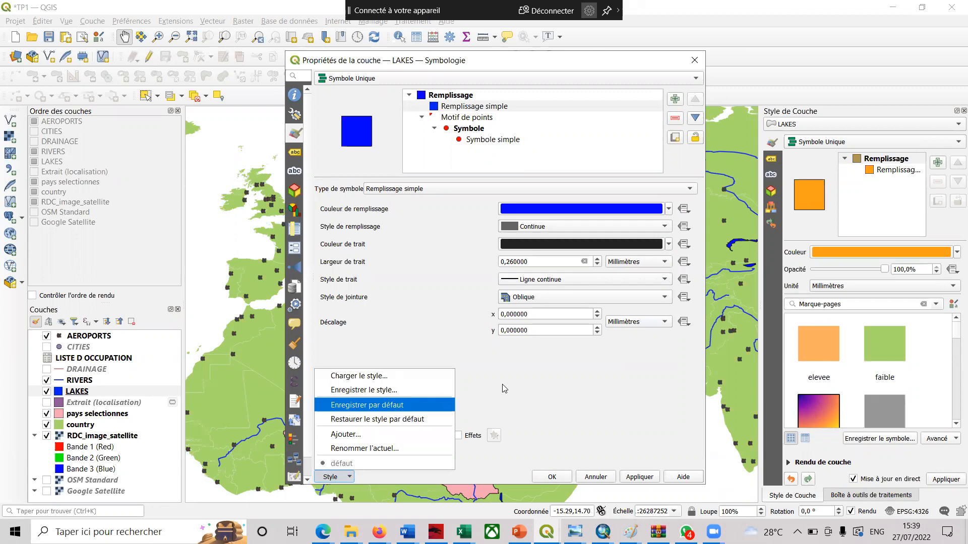
left_click(534, 397)
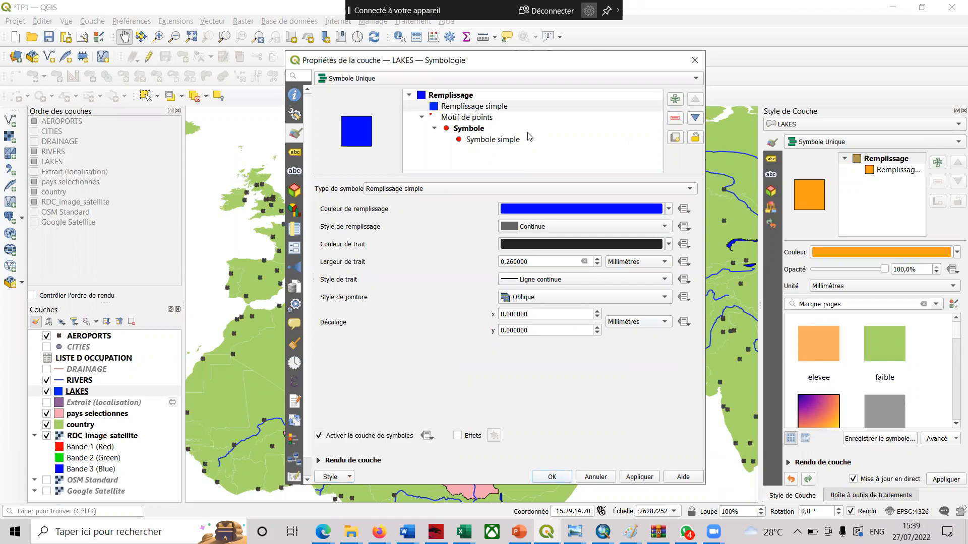
left_click(505, 143)
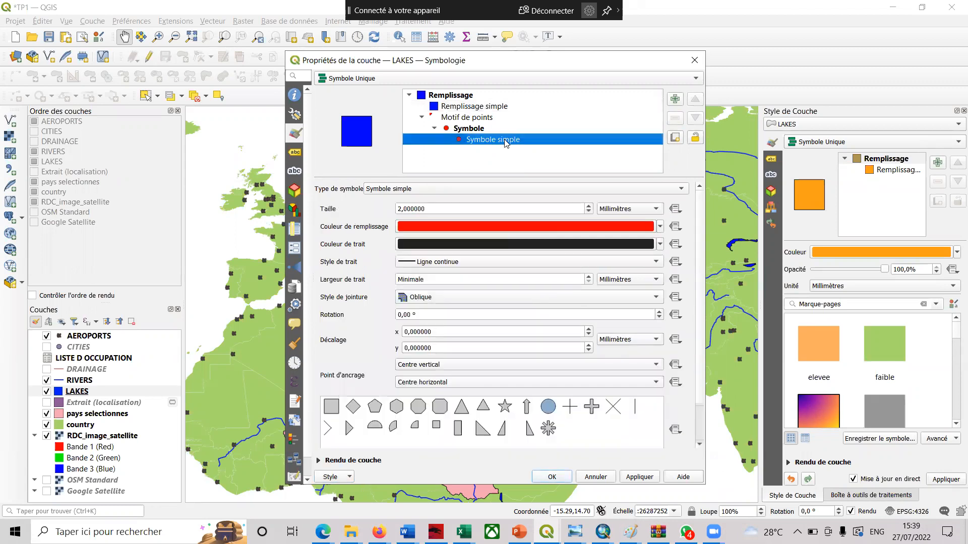
left_click(516, 190)
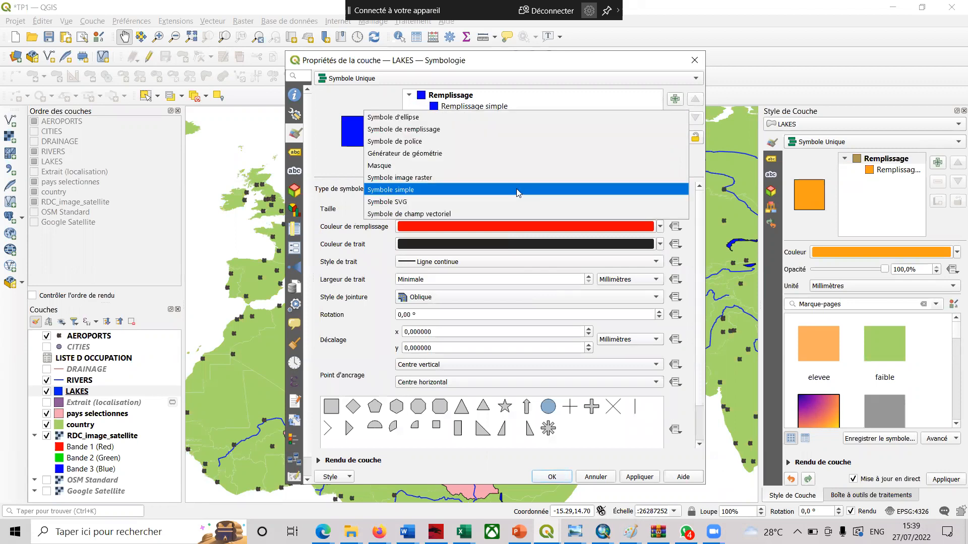
left_click(516, 190)
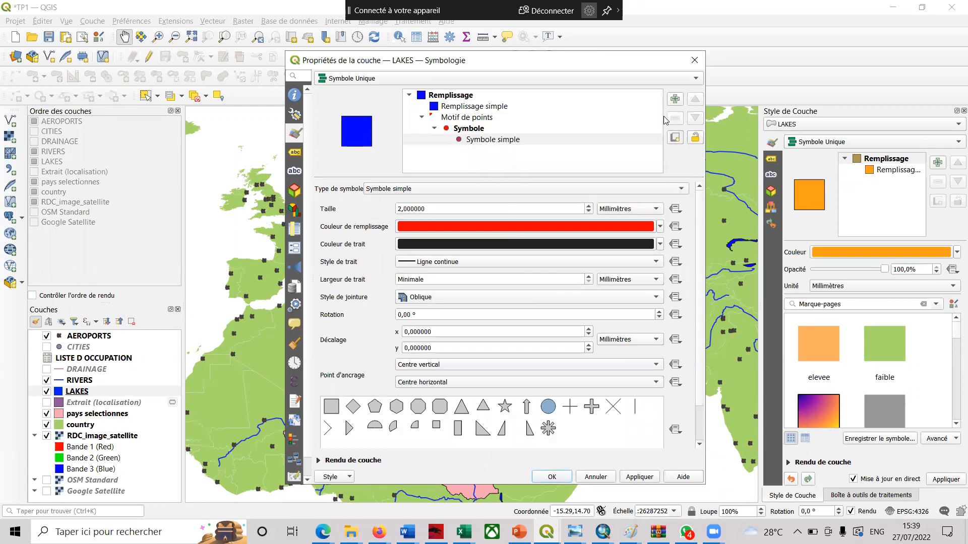
- Change the blue Remplissage simple symbol layer of LAKES to Motif de points and collapse its entry in the symbol tree
left_click(482, 106)
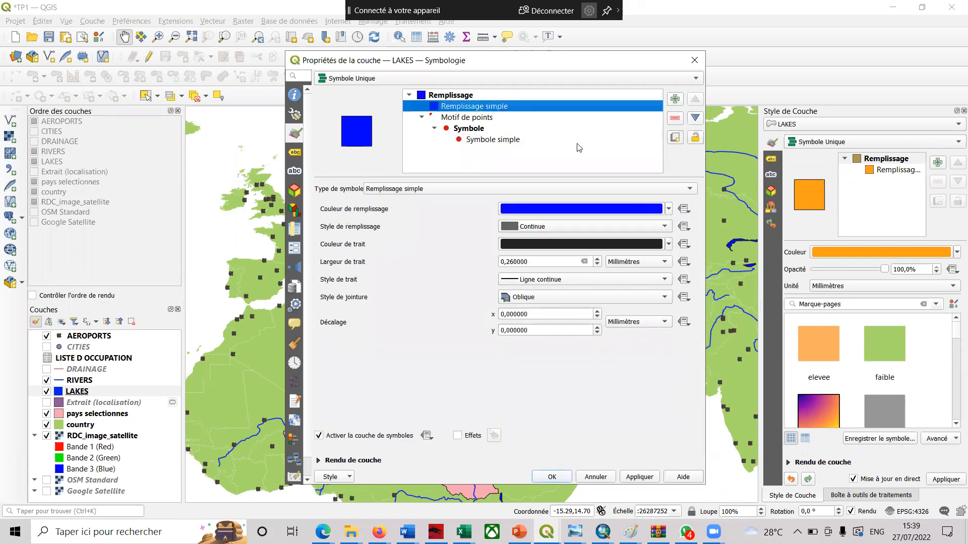
left_click(691, 190)
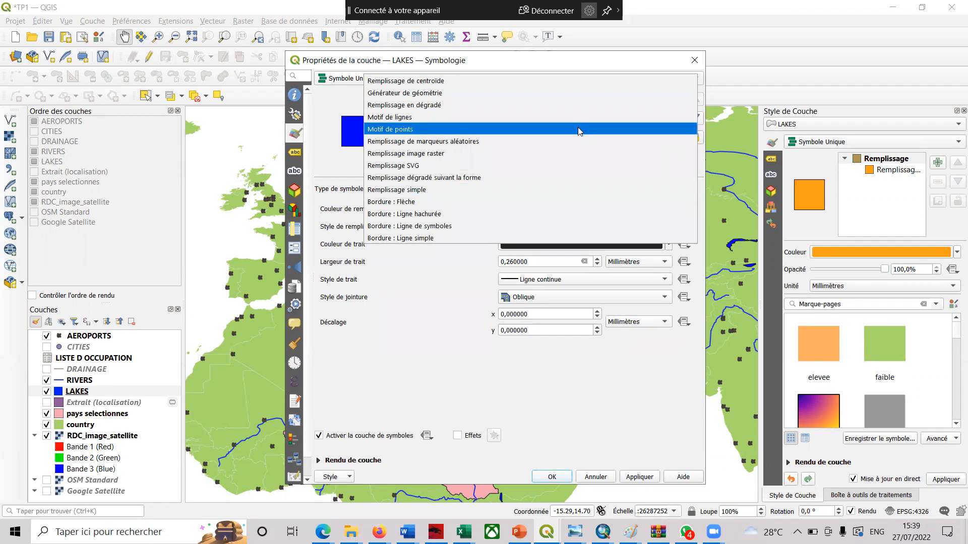
left_click(578, 128)
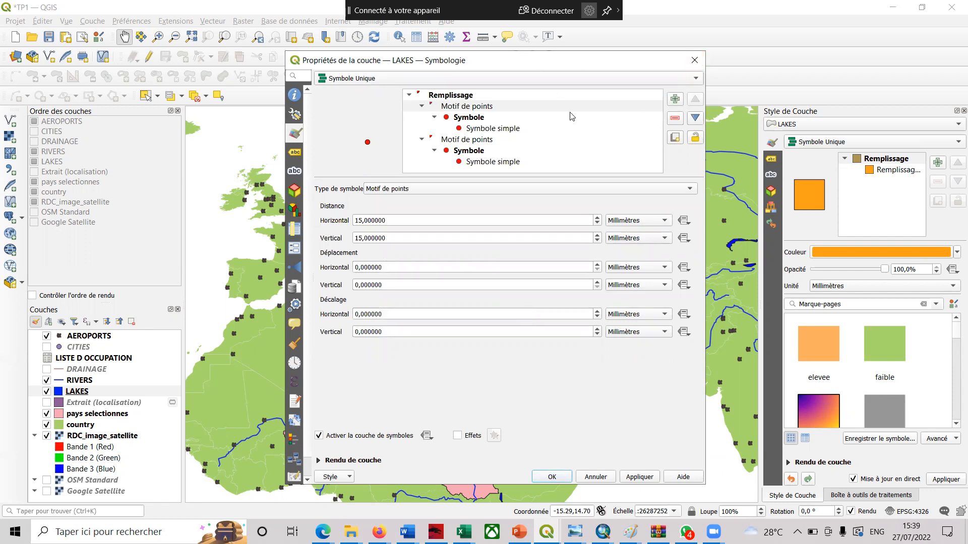
left_click(410, 96)
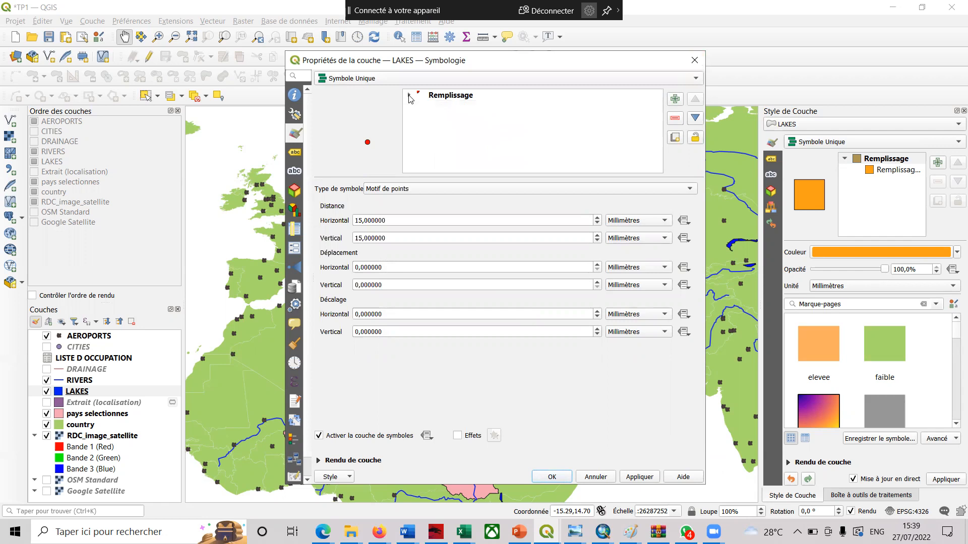
left_click(410, 96)
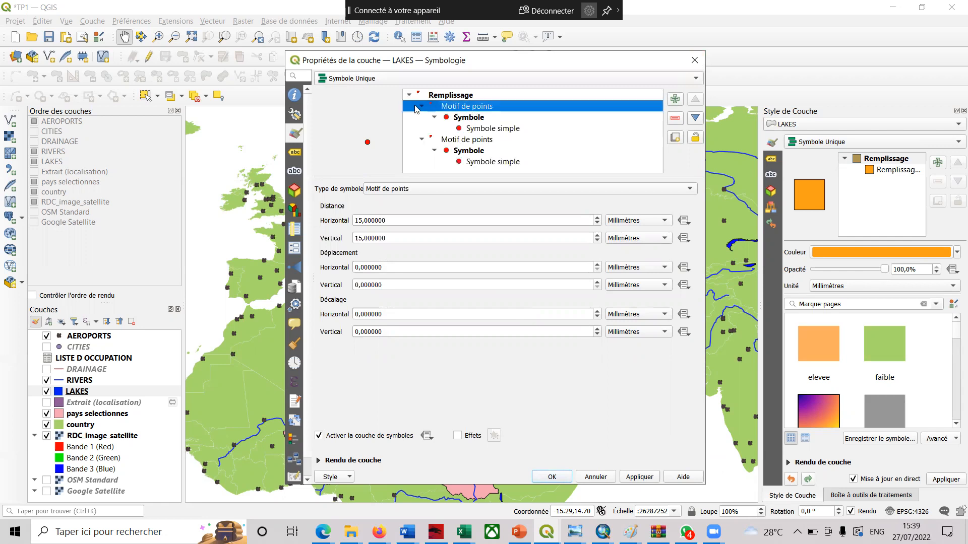
left_click(422, 106)
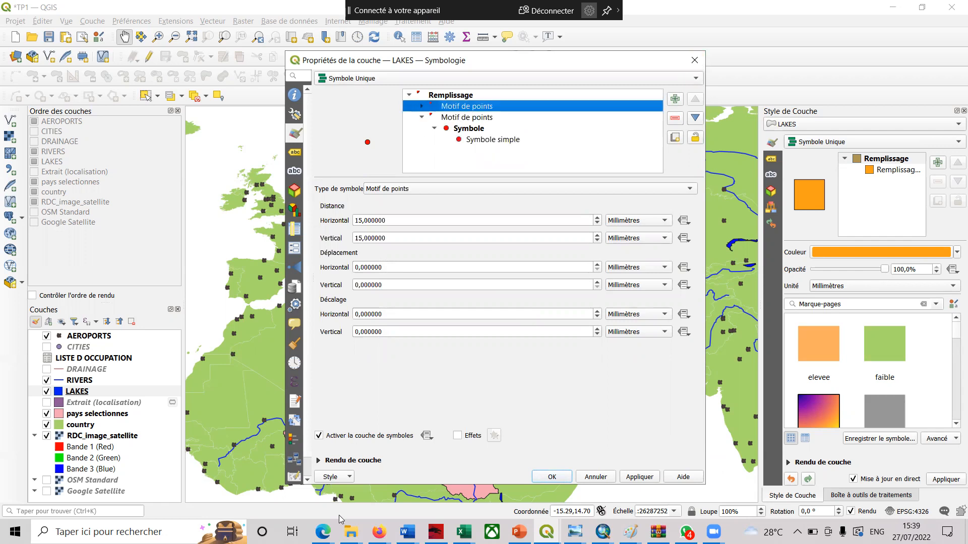
- Switch to the Word document MANIPULATION DES DONNEES VECTORIELLES and read the graduated symbology instructions for the AEROPORTS layer
left_click(407, 532)
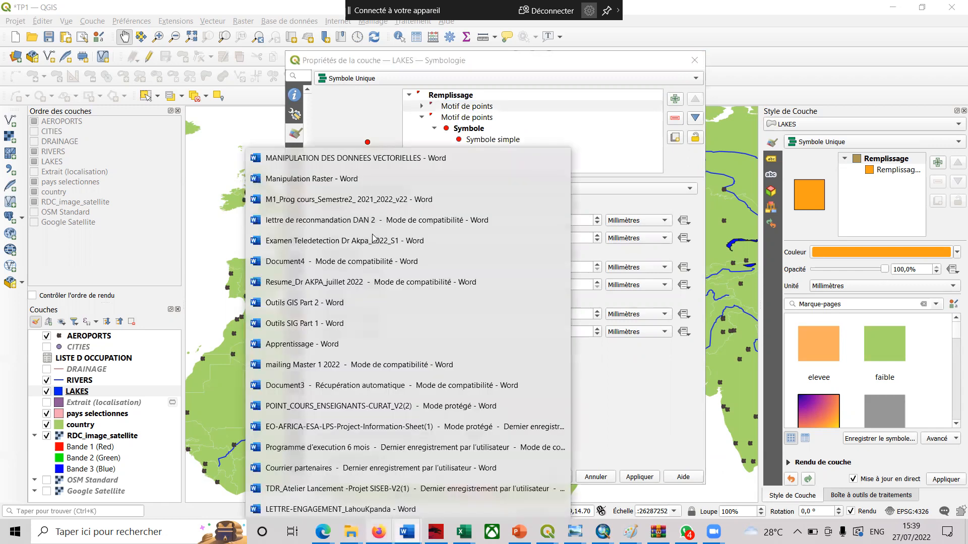
left_click(330, 158)
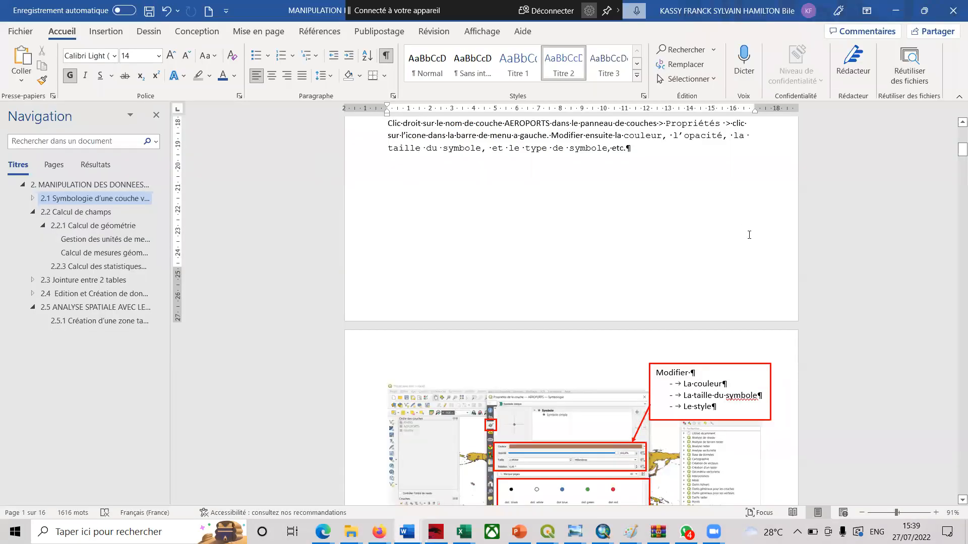
left_click_drag(955, 156, 954, 188)
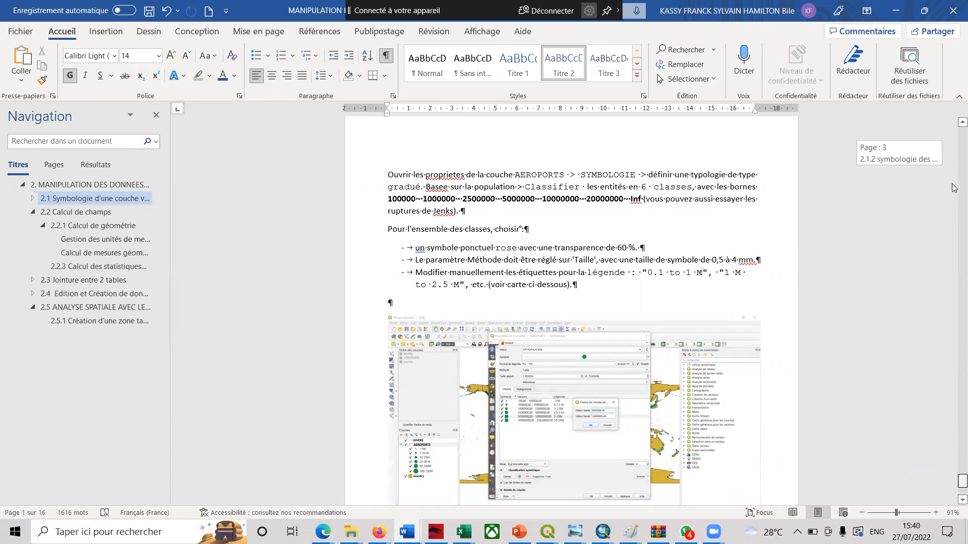
mouse_move(955, 189)
left_mouse_down()
mouse_move(954, 197)
mouse_move(954, 172)
mouse_move(953, 186)
left_mouse_up()
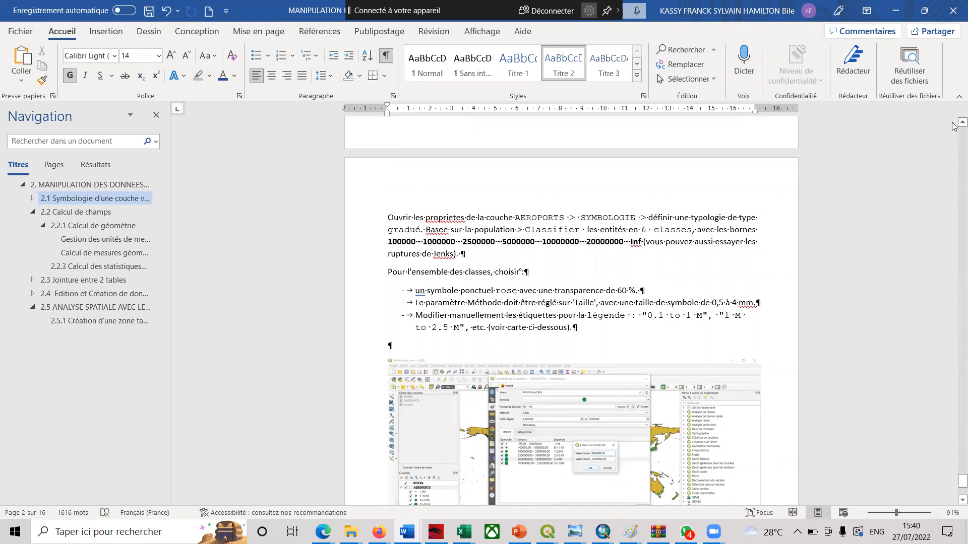
scroll(953, 123, "up", 2)
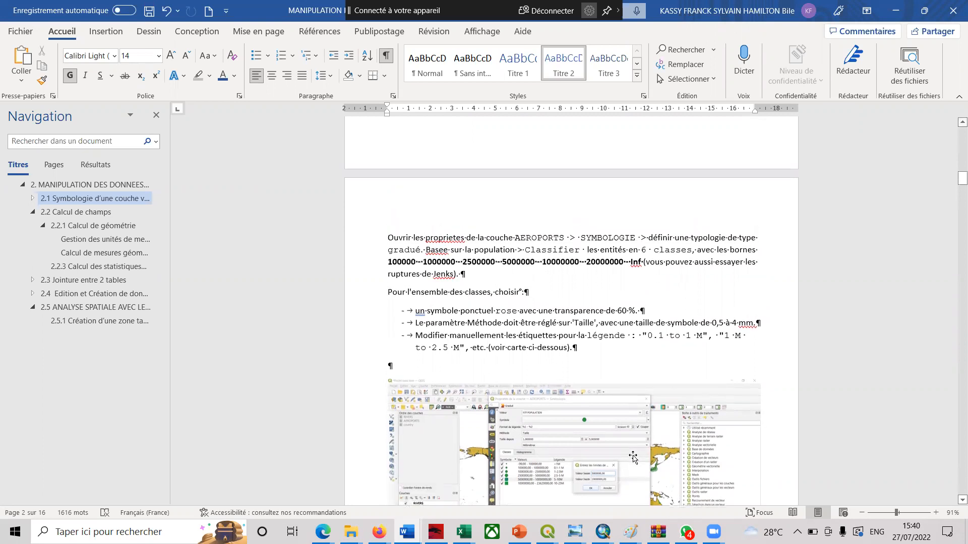
mouse_move(686, 531)
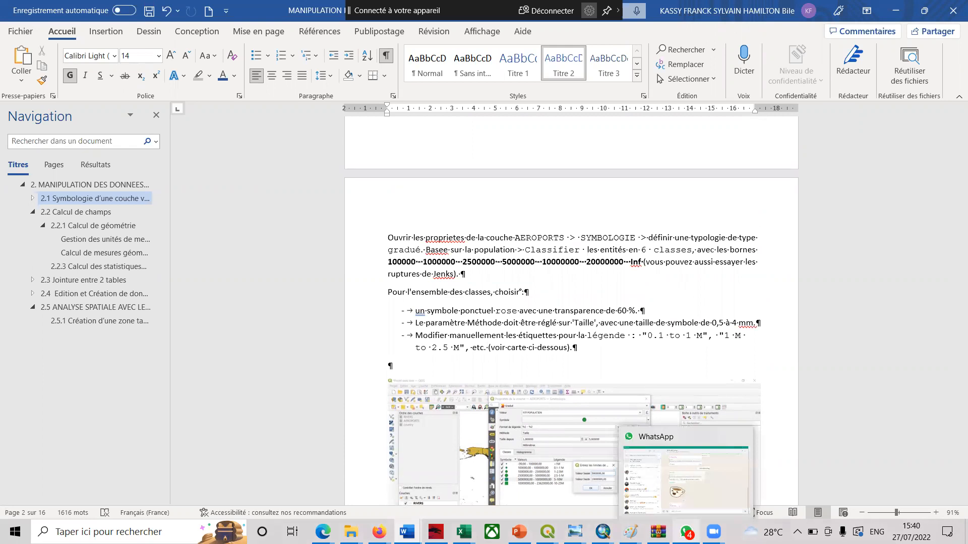
- Switch back to the TP1 project in QGIS and close the LAKES layer properties
mouse_move(547, 532)
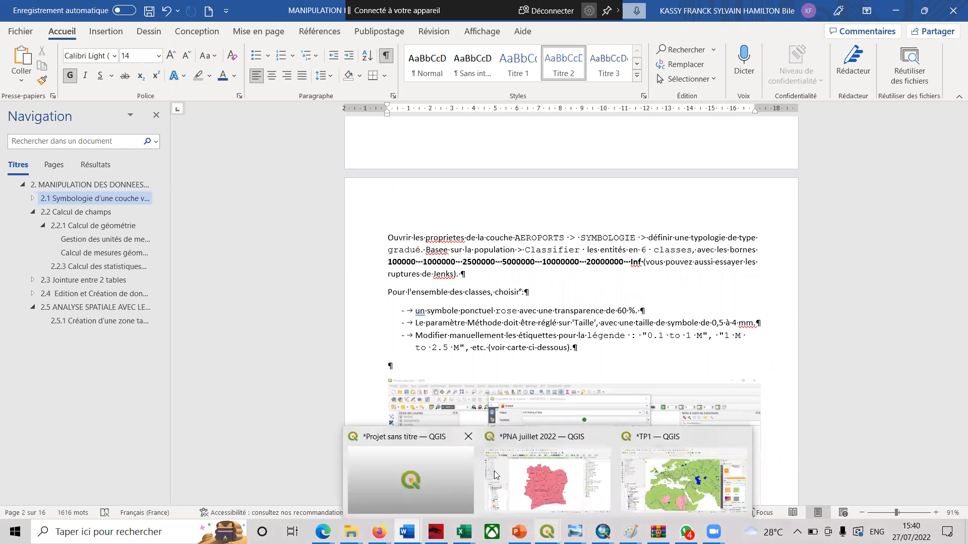
left_click(664, 484)
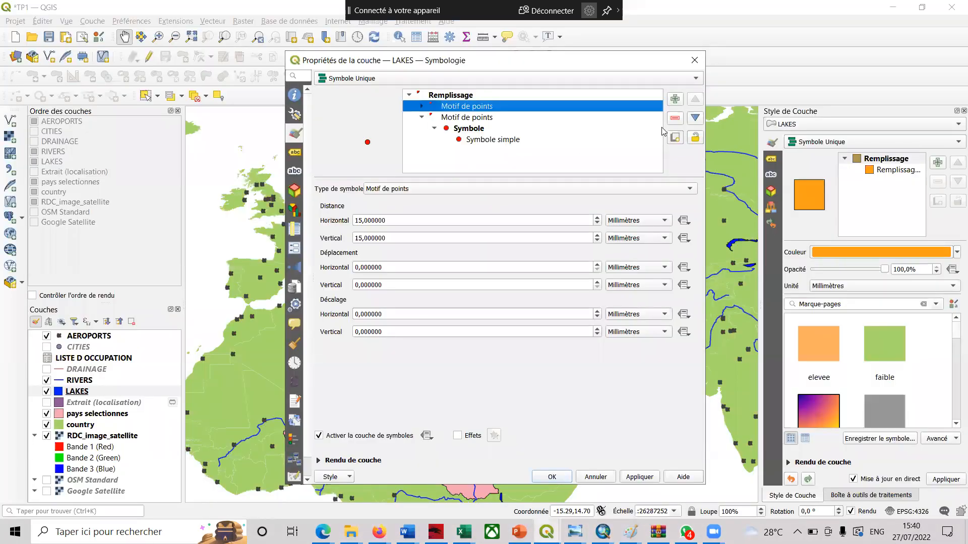
left_click(695, 60)
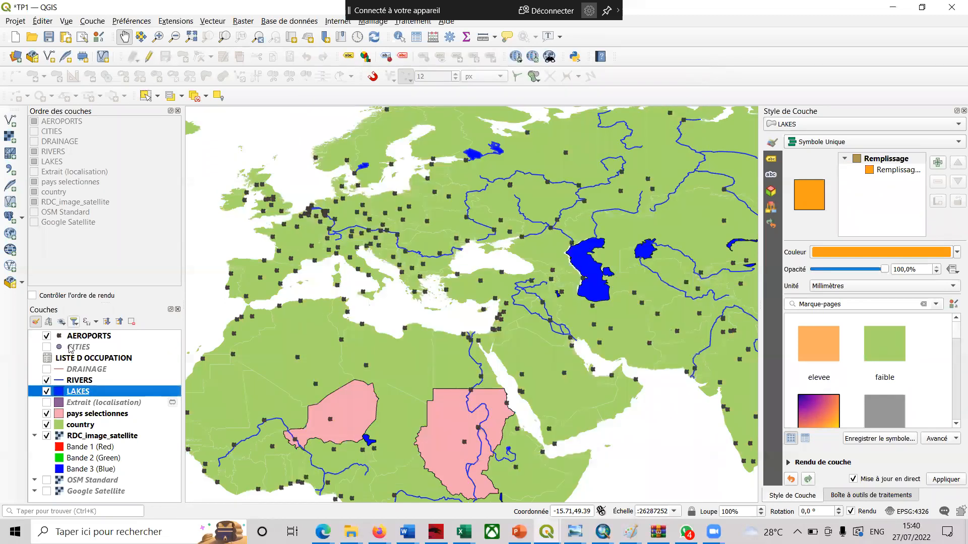
- Open the AEROPORTS layer properties and change the symbology type to Gradué
left_click(89, 338)
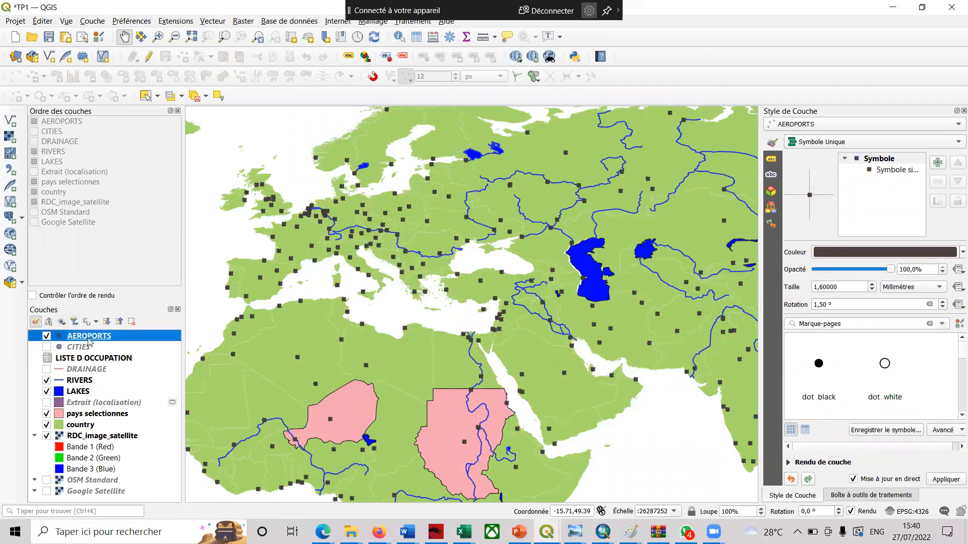
right_click(89, 337)
left_click(124, 331)
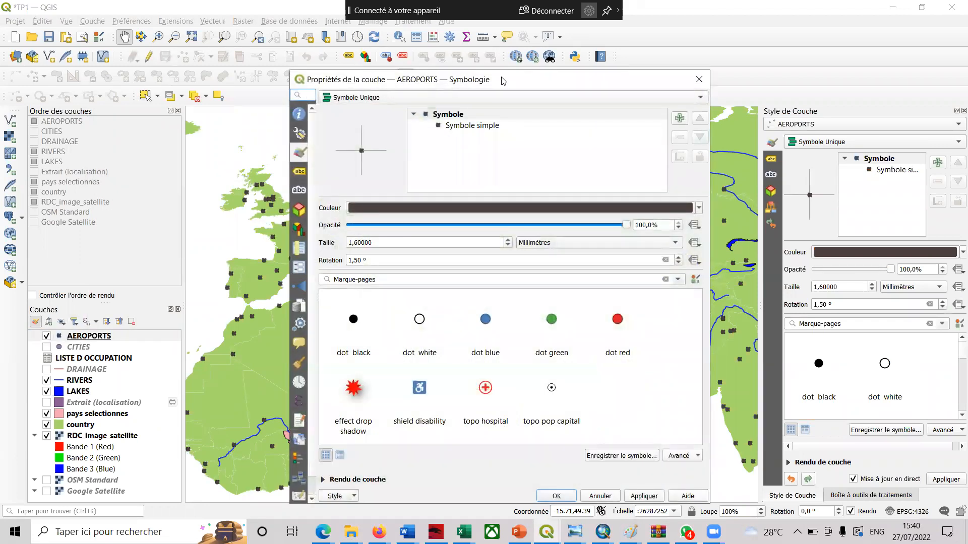
left_click_drag(502, 81, 720, 360)
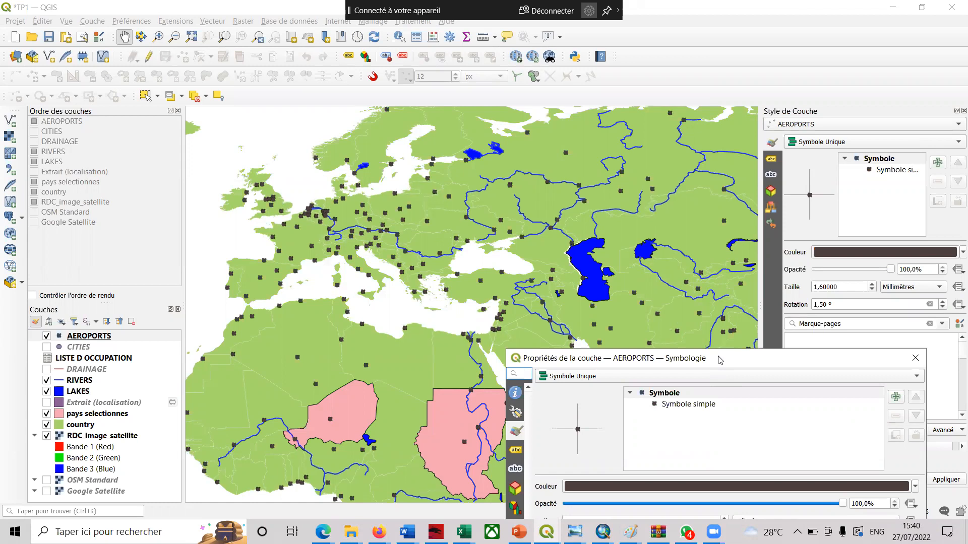
left_click_drag(720, 360, 487, 112)
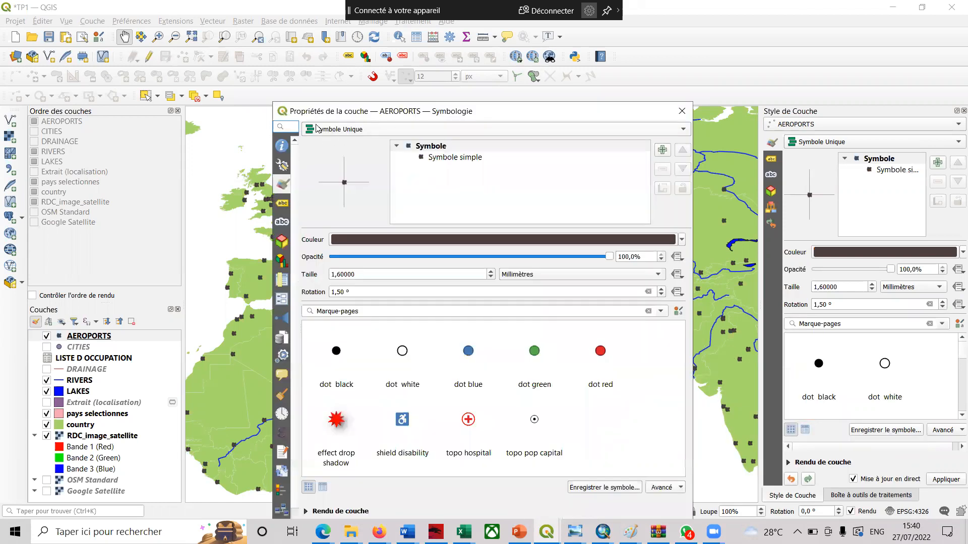
left_click(362, 130)
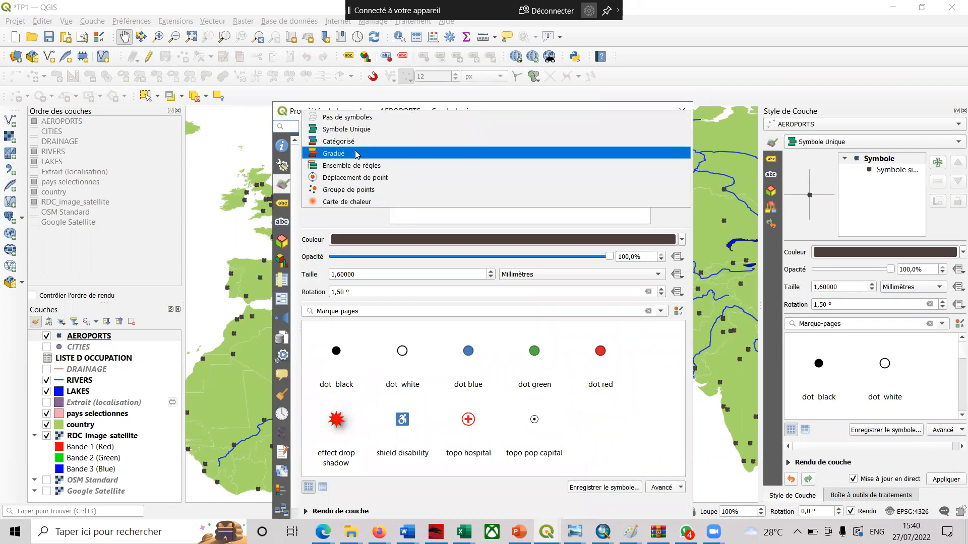
left_click(357, 154)
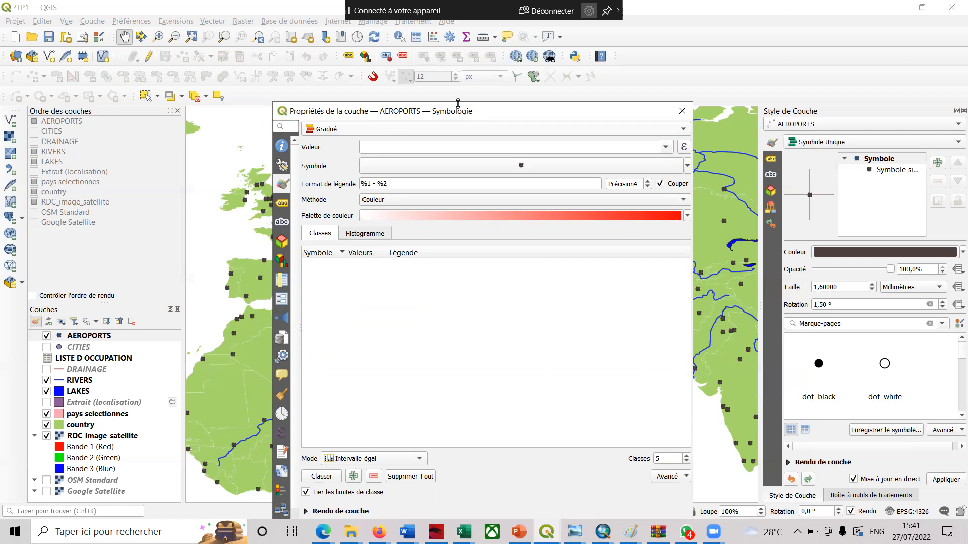
- Base the graduated symbology of AEROPORTS on the POPULATION field and classify the features
left_click_drag(503, 111, 492, 77)
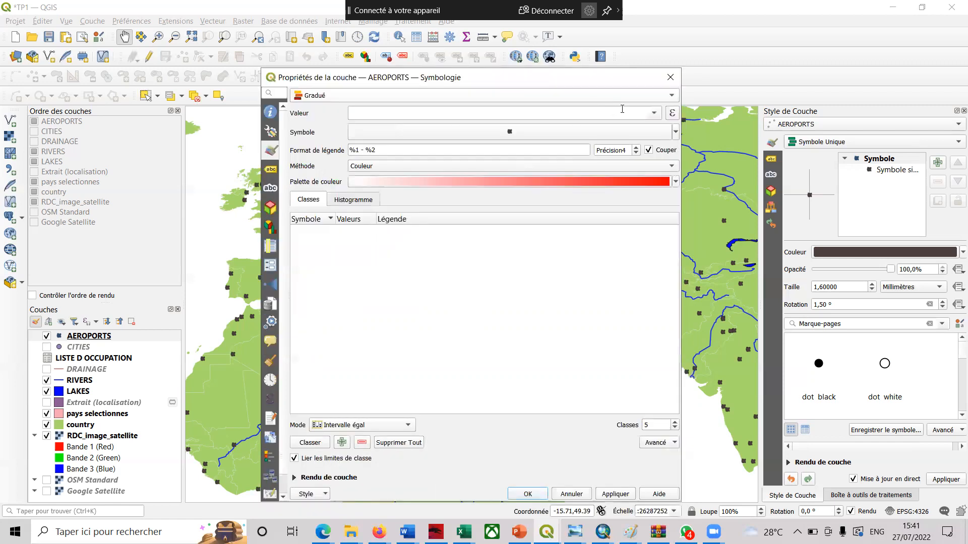
left_click(652, 118)
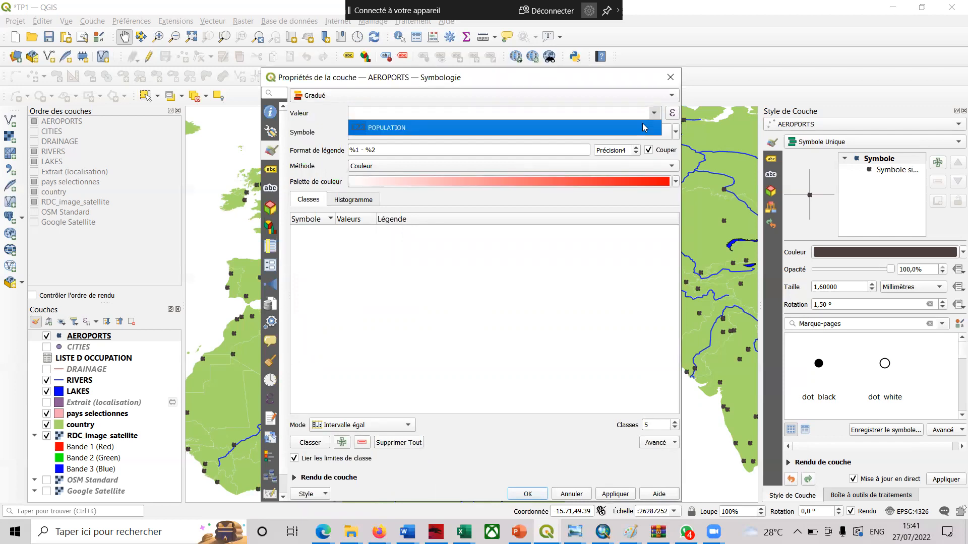
left_click(643, 127)
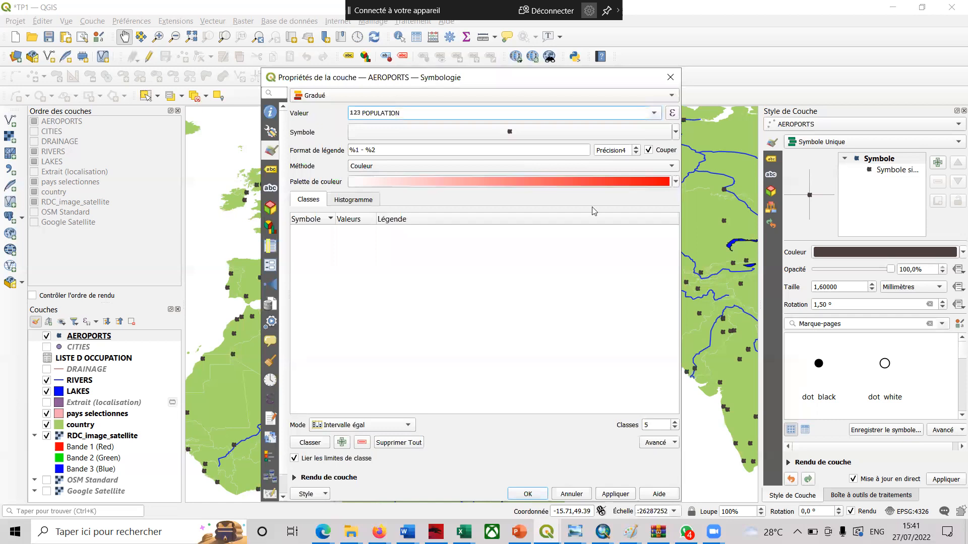
left_click(310, 443)
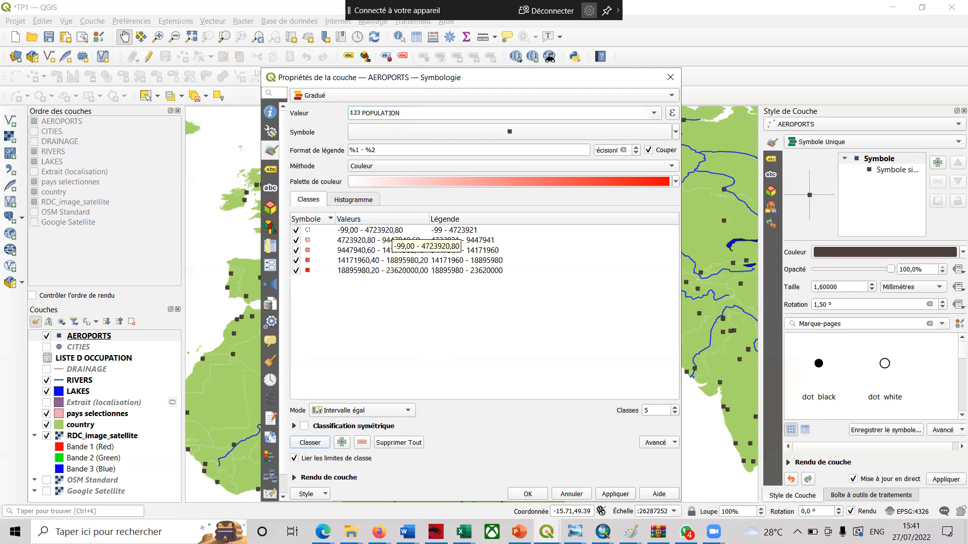
- Switch to the Word document MANIPULATION DES DONNEES VECTORIELLES and read the AEROPORTS graduated symbology instructions at 161% zoom
left_click(408, 532)
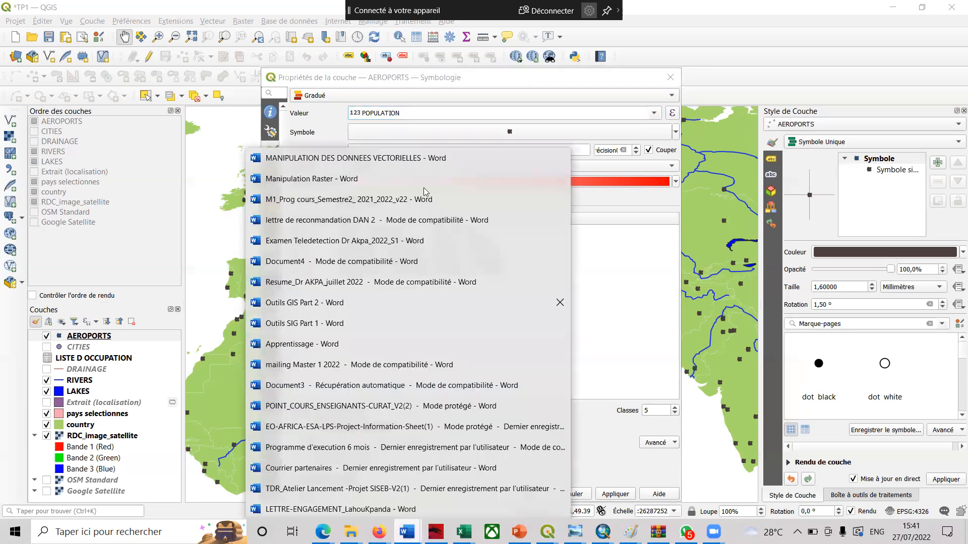
left_click(424, 161)
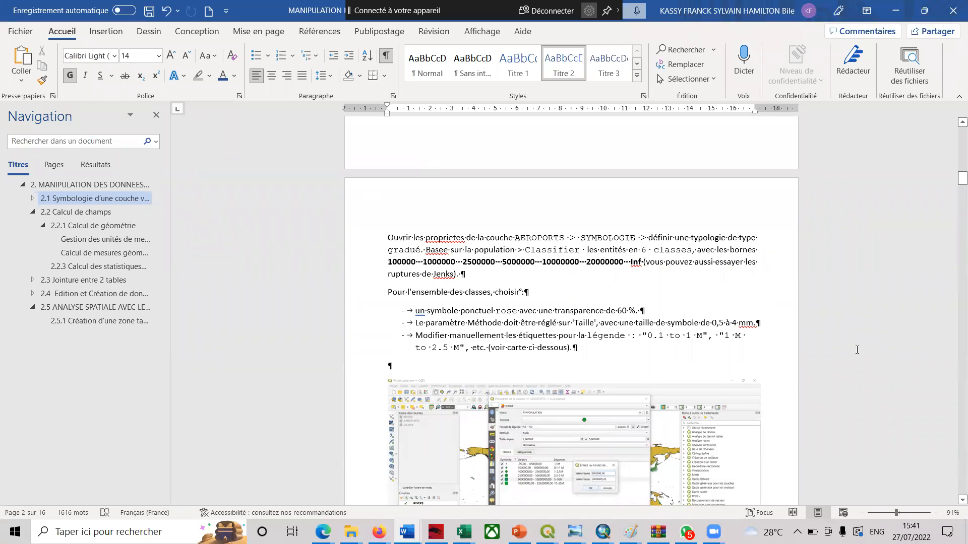
left_click(906, 516)
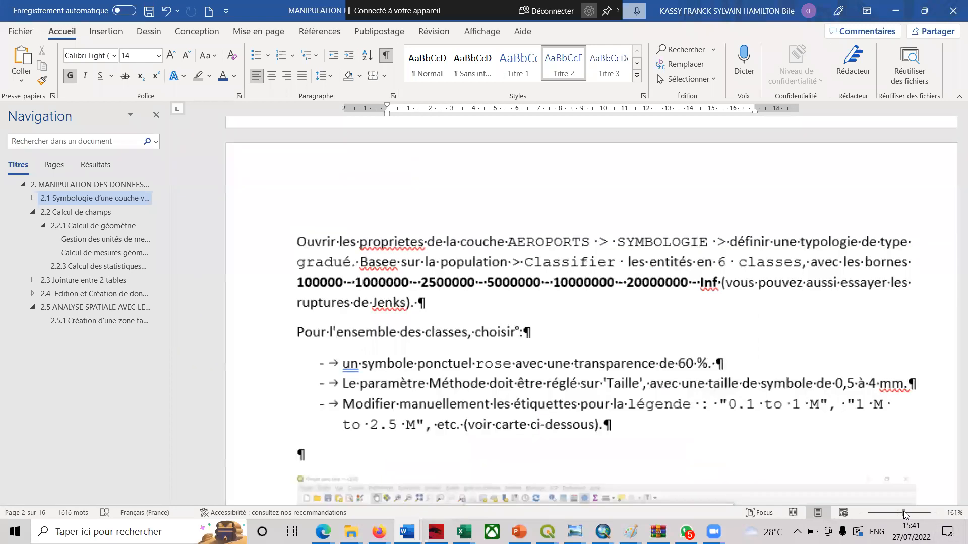
left_click_drag(848, 505, 878, 506)
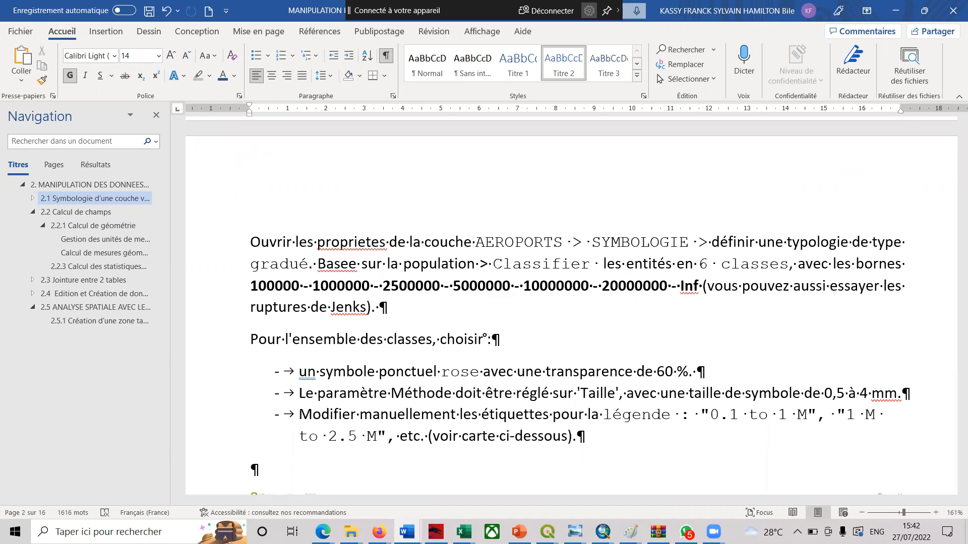
- Return to the TP1 project in QGIS and set the number of AEROPORTS classes to 4
mouse_move(547, 532)
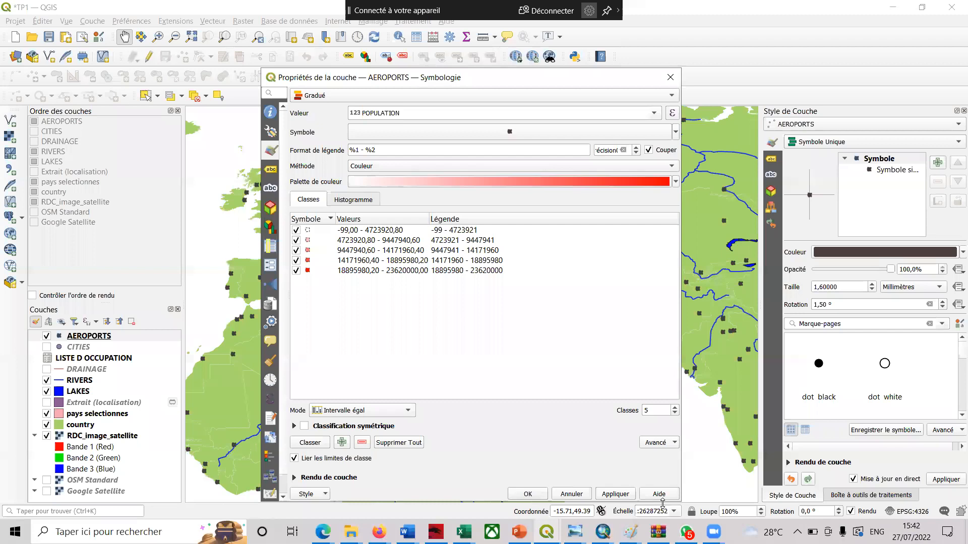
left_click(663, 500)
double_click(389, 234)
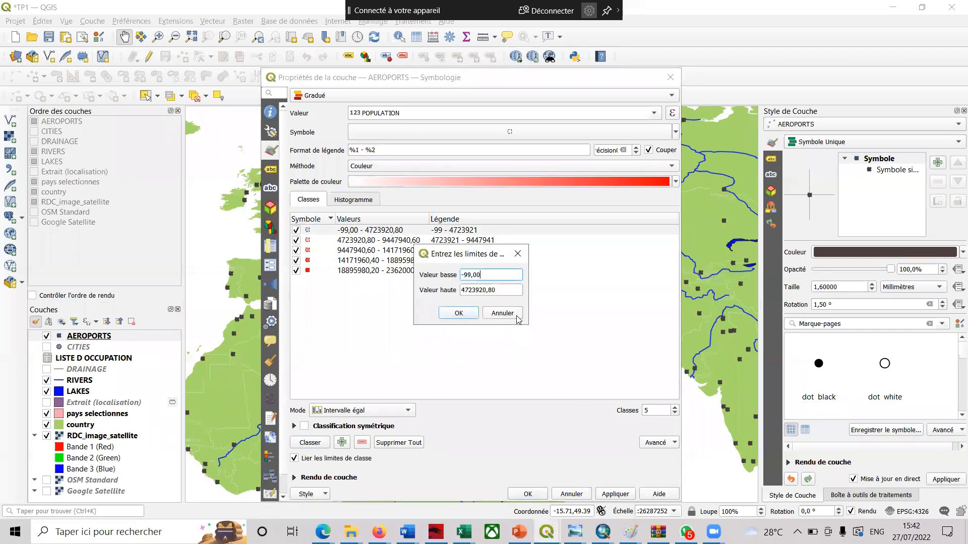
left_click(518, 254)
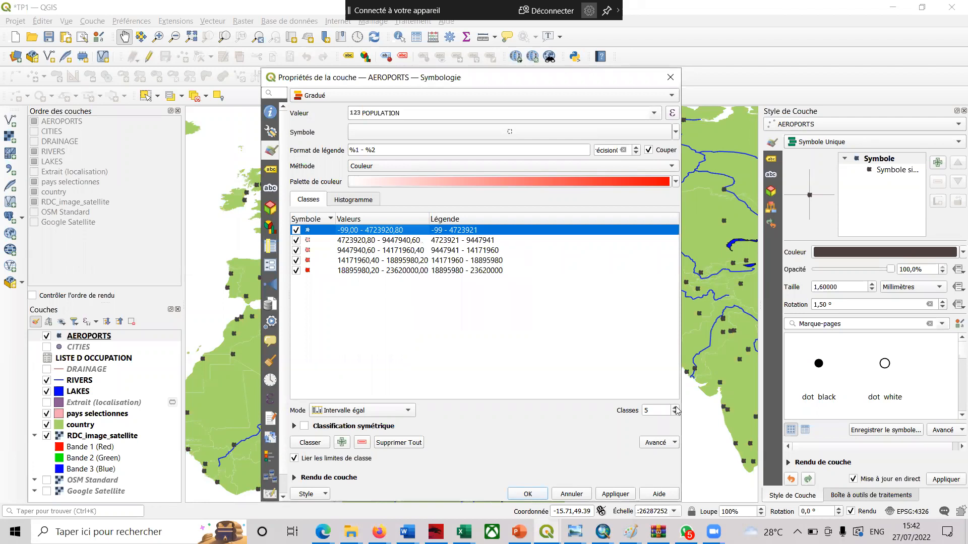
left_click(675, 409)
left_click(675, 409)
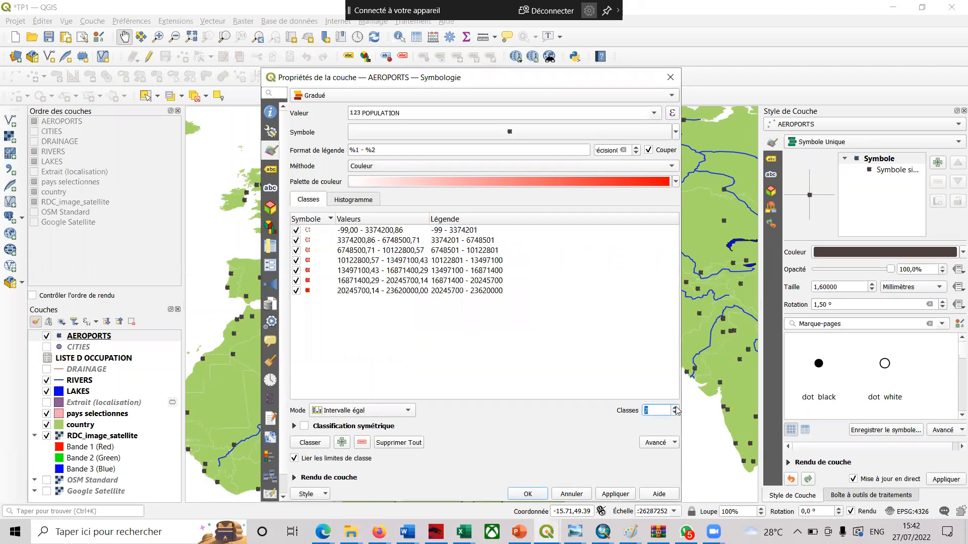
left_click(675, 413)
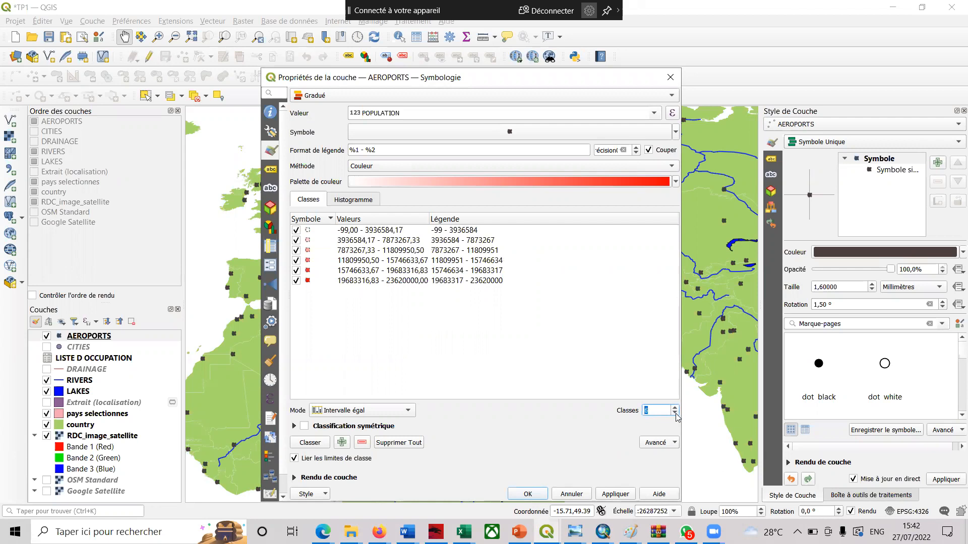
left_click(676, 413)
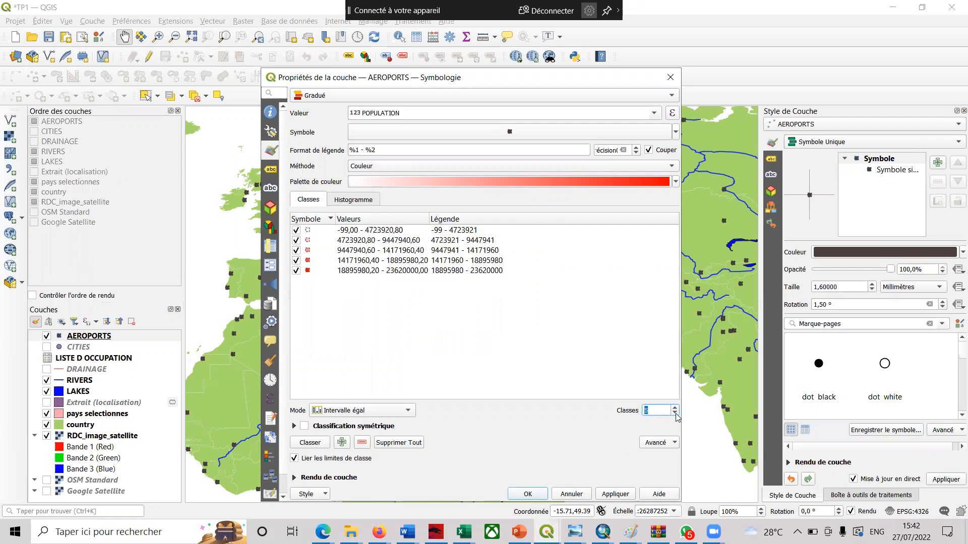
left_click(676, 414)
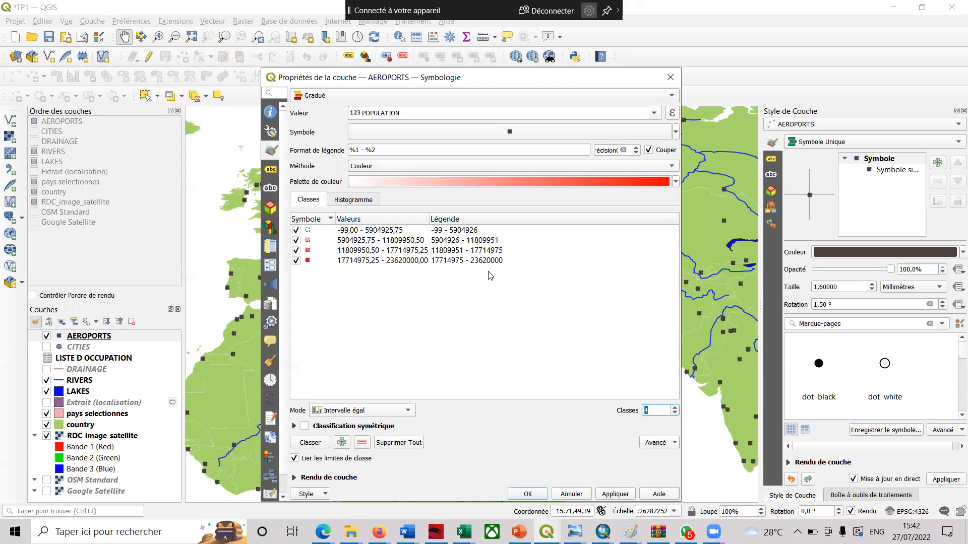
- Set the upper limit of the first population class to 4000000
left_click(405, 233)
double_click(405, 233)
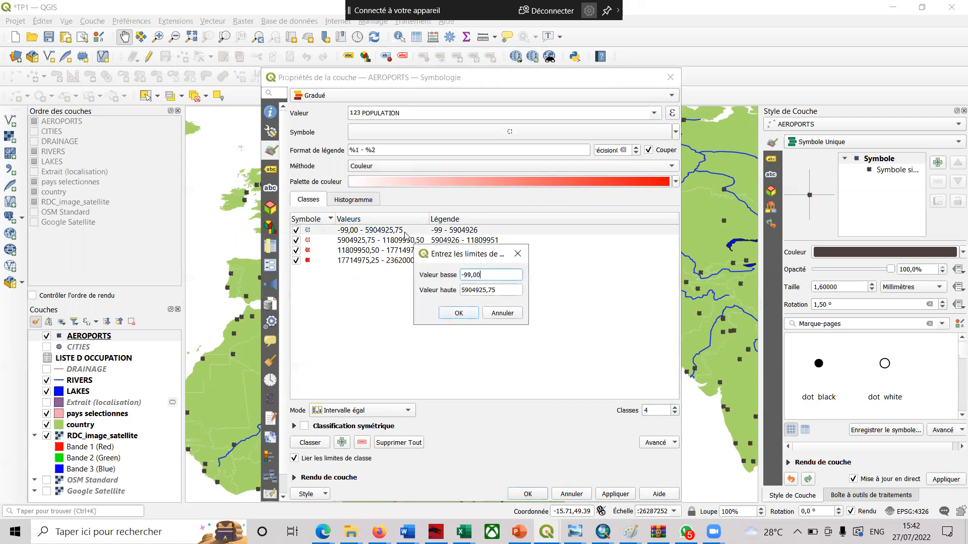
left_click_drag(495, 293, 438, 296)
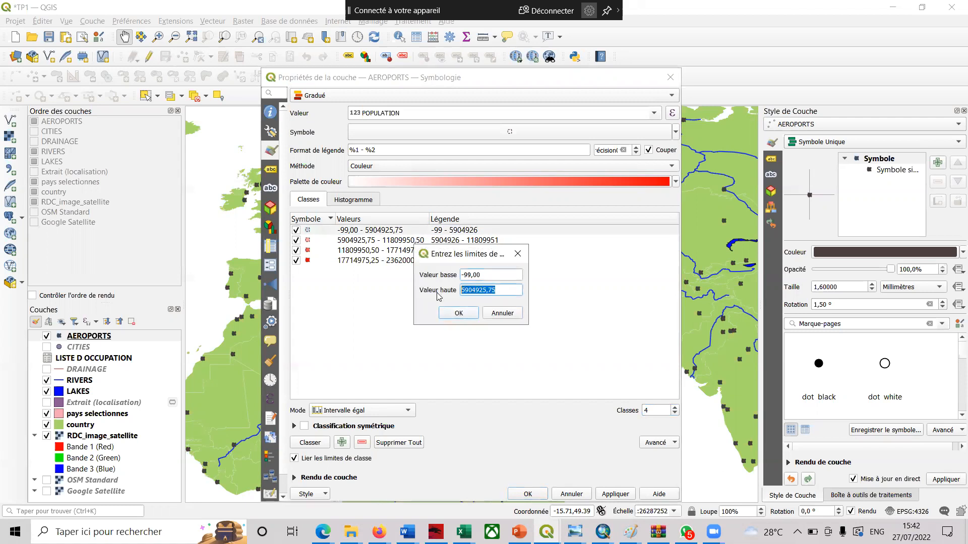
type("4000000")
key("Return")
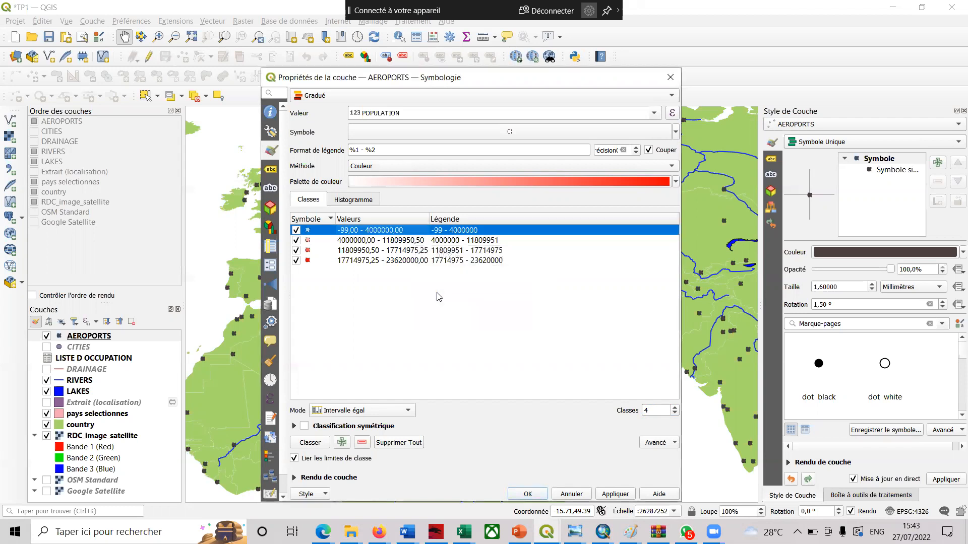
- Set the upper limit of the second population class to 8000000
left_click(410, 245)
double_click(410, 245)
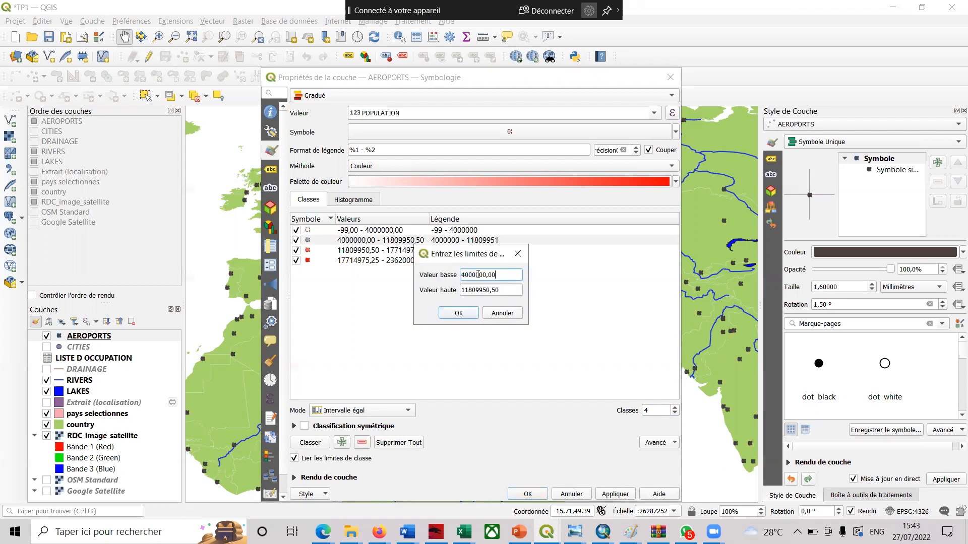
left_click(509, 294)
key("BackSpace")
key("BackSpace")
key("BackSpace")
key("BackSpace")
key("BackSpace")
key("BackSpace")
key("BackSpace")
key("BackSpace")
key("BackSpace")
key("BackSpace")
key("BackSpace")
type("8000000")
key("Return")
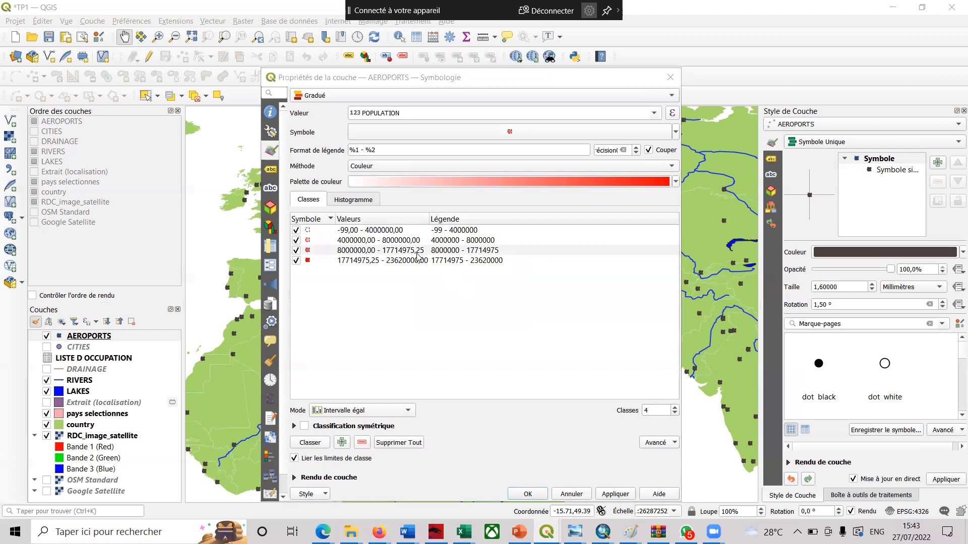
- Set the upper limit of the third population class to 16000000
double_click(418, 256)
left_click(509, 292)
key("BackSpace")
key("BackSpace")
key("BackSpace")
key("BackSpace")
key("BackSpace")
key("BackSpace")
key("BackSpace")
key("BackSpace")
key("BackSpace")
key("BackSpace")
key("BackSpace")
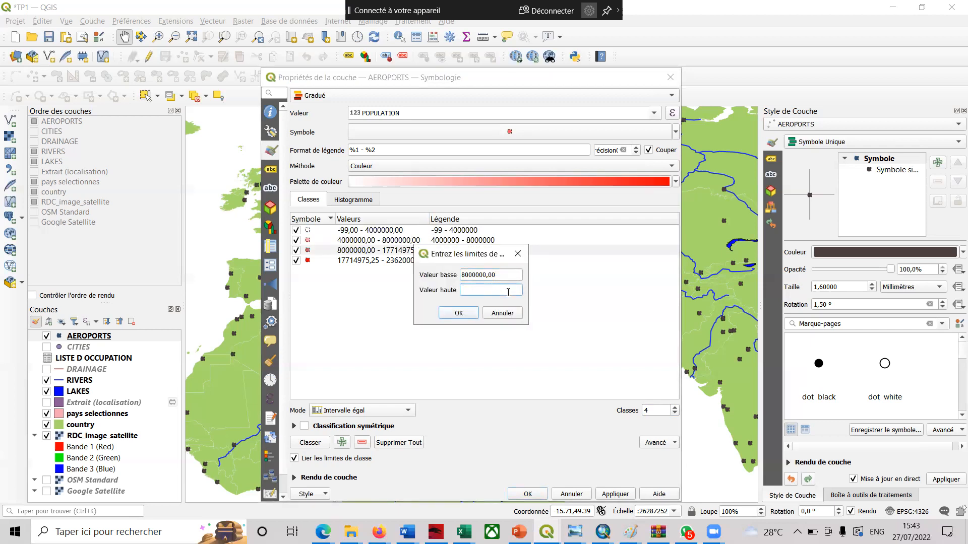
type("16000000")
left_click(468, 313)
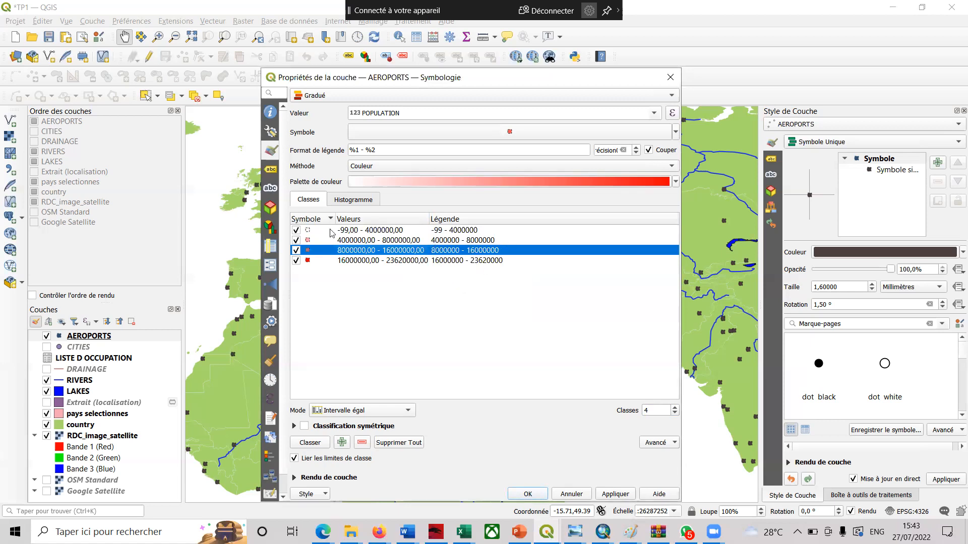
- Set the Symbole simple size of the 4000000 - 8000000 class to 2 millimetres
double_click(307, 241)
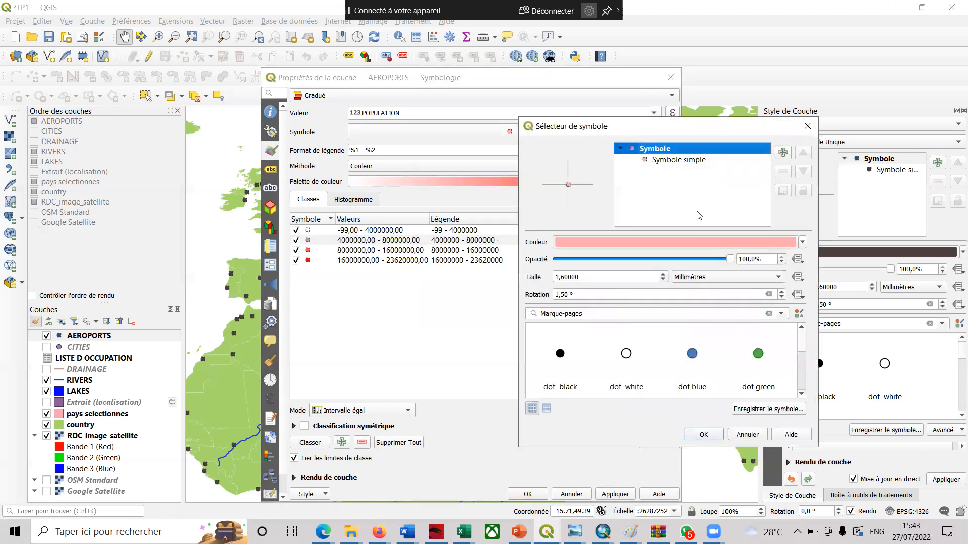
left_click(689, 162)
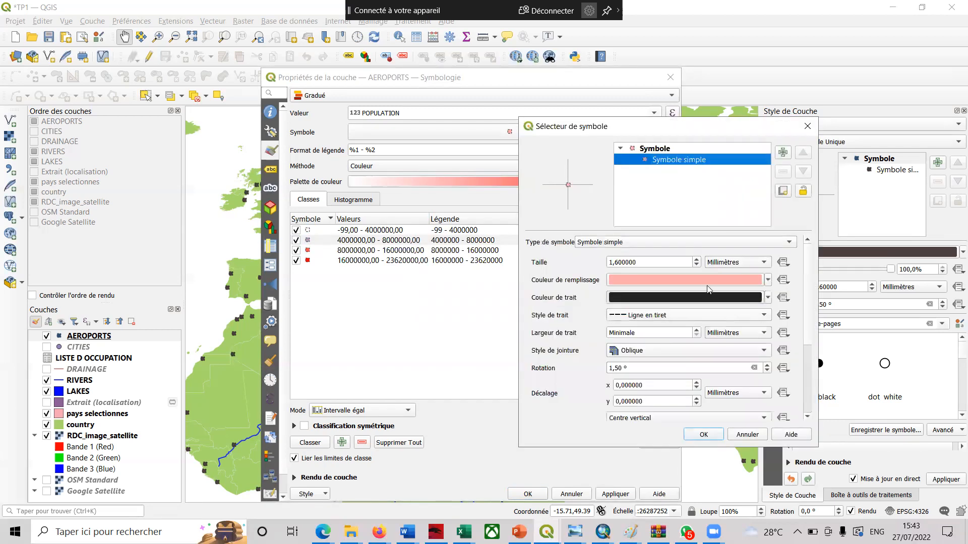
left_click(697, 260)
left_click(697, 260)
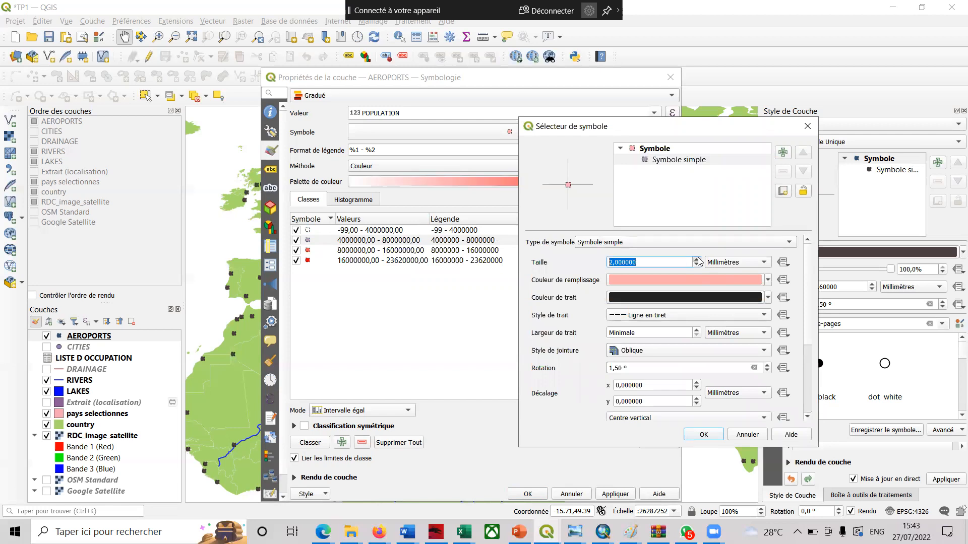
left_click(714, 433)
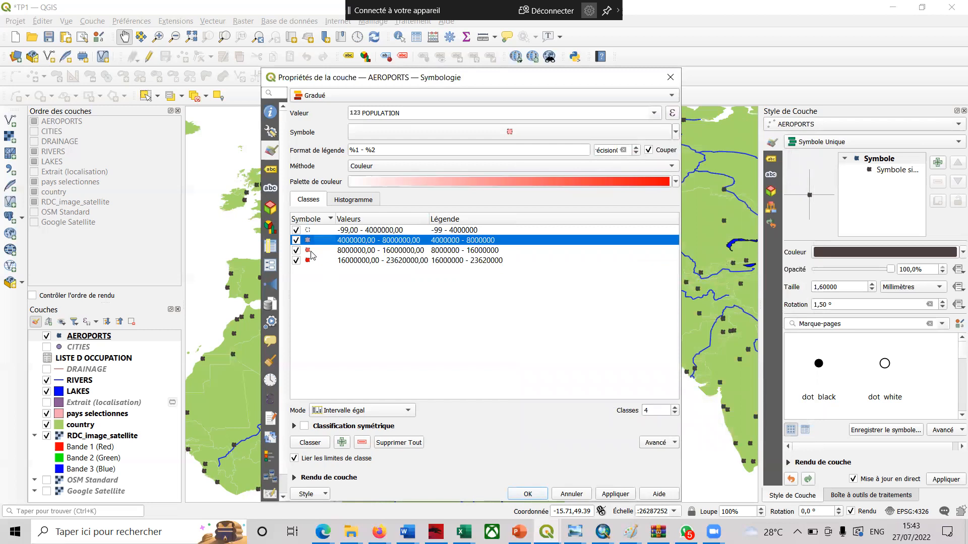
- Set the symbol size of the 8000000 - 16000000 class to 2.6 millimetres
double_click(311, 251)
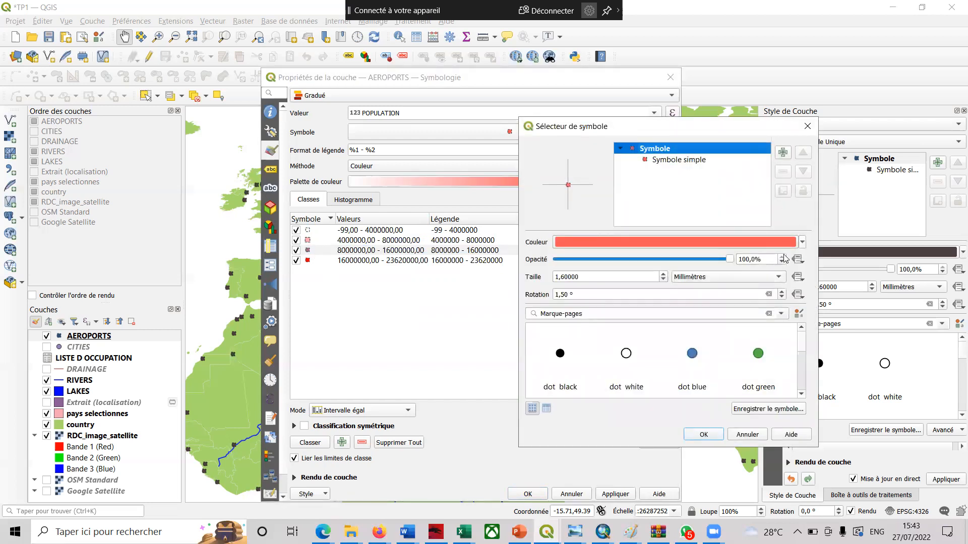
left_click(664, 274)
left_click(663, 274)
left_click(664, 274)
left_click(663, 274)
left_click(663, 274)
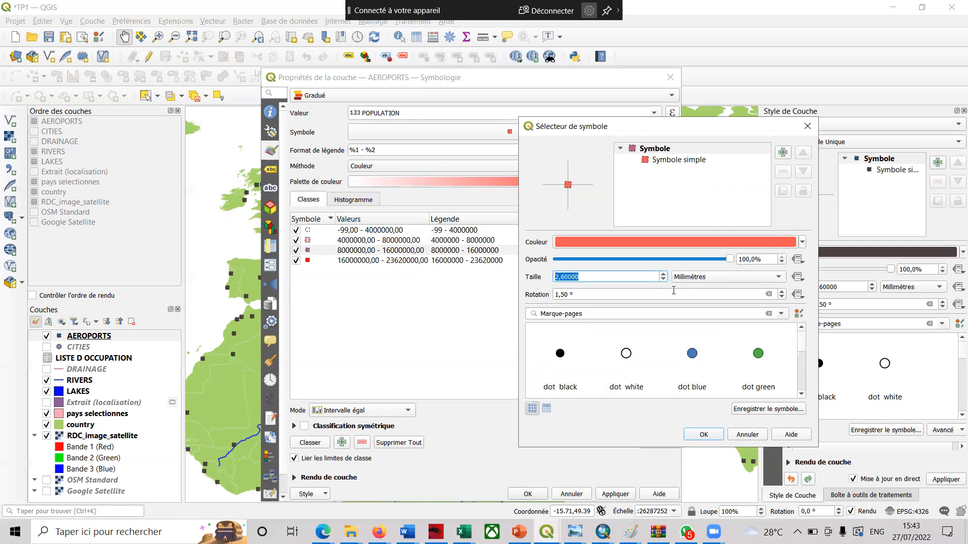
left_click(704, 434)
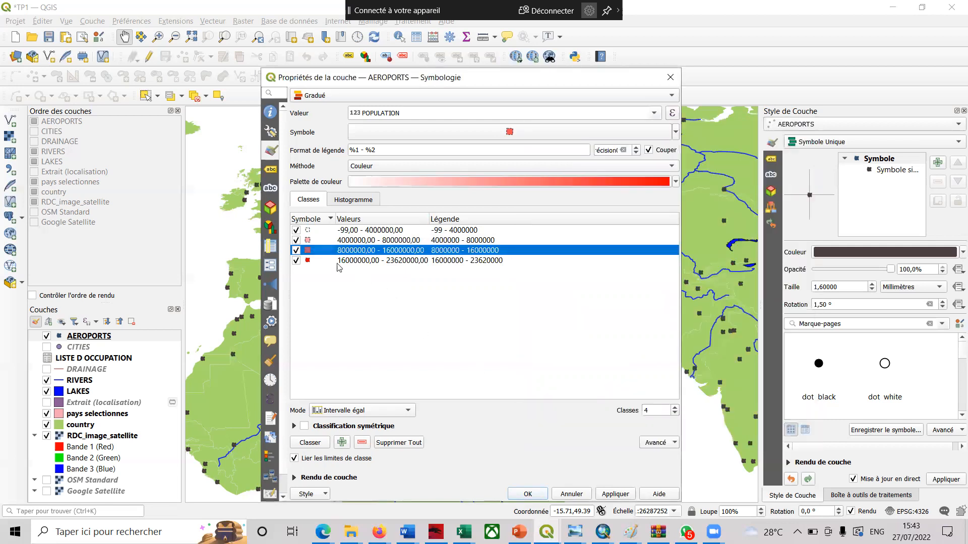
- Set the symbol size of the 16000000 - 23620000 class to 3.2 millimetres and apply the graduated symbology to AEROPORTS
double_click(308, 261)
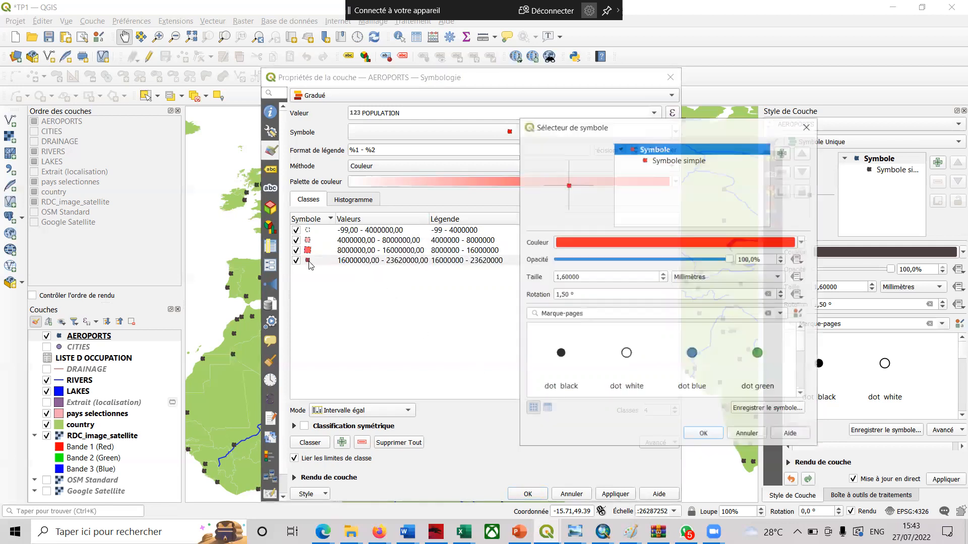
left_click(663, 275)
left_click(663, 275)
left_click(663, 275)
left_click(663, 275)
left_click(663, 274)
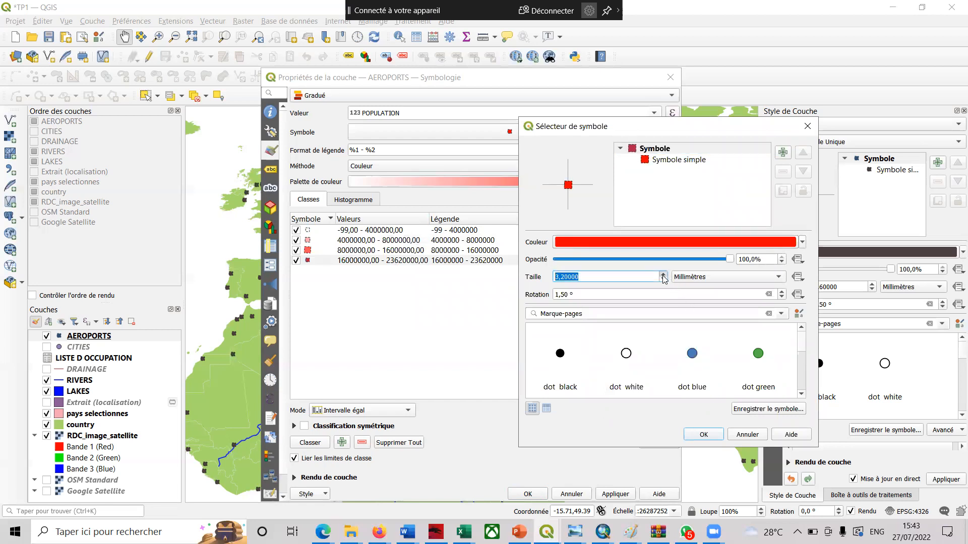
left_click(717, 434)
left_click(624, 495)
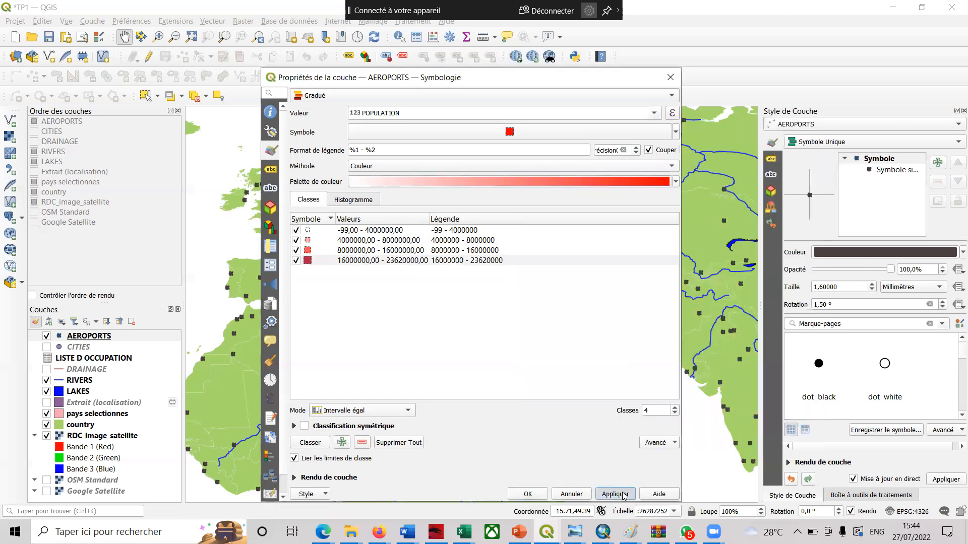
left_click(528, 494)
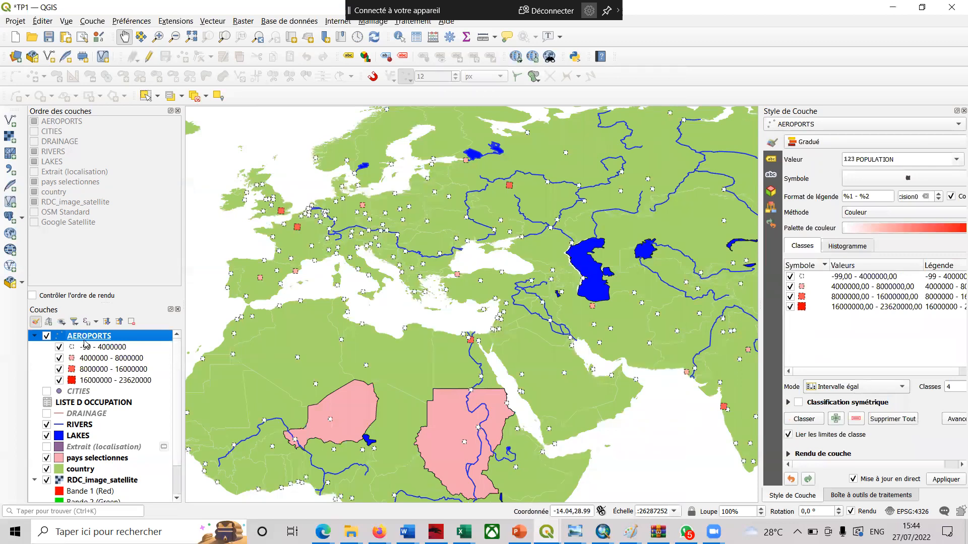
- Review the graduated AEROPORTS class settings and examine the airport symbols across Europe and Africa on the map
double_click(84, 340)
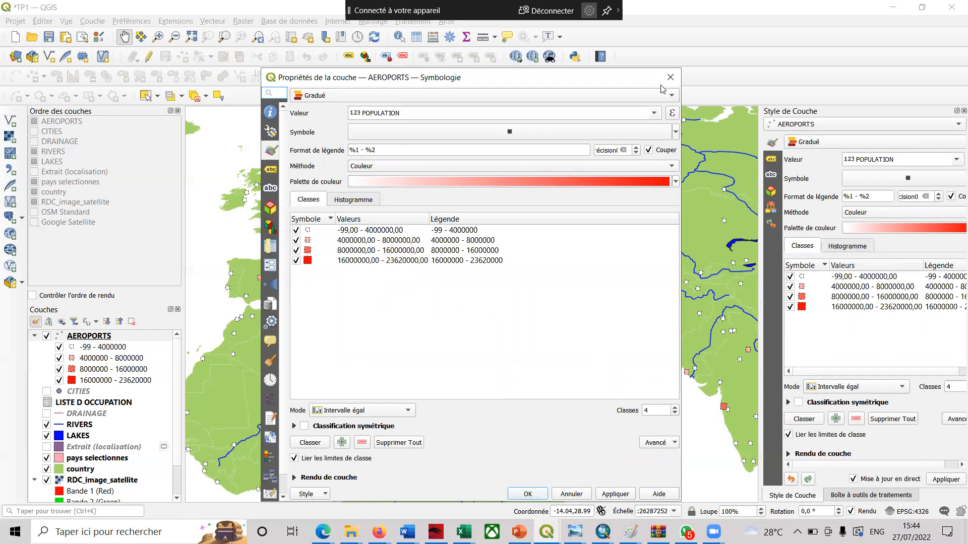
left_click(568, 491)
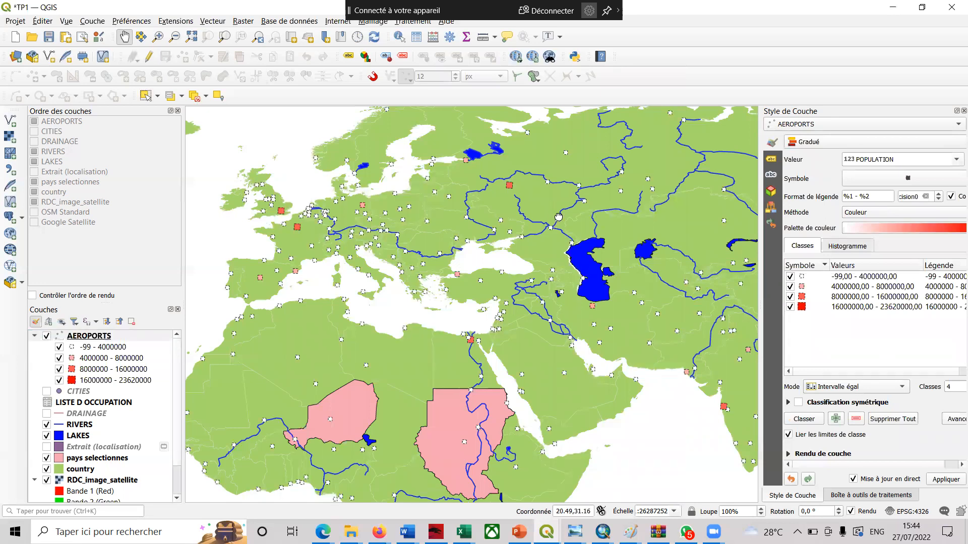
scroll(559, 217, "up", 1)
scroll(438, 373, "down", 2)
left_click_drag(439, 373, 435, 390)
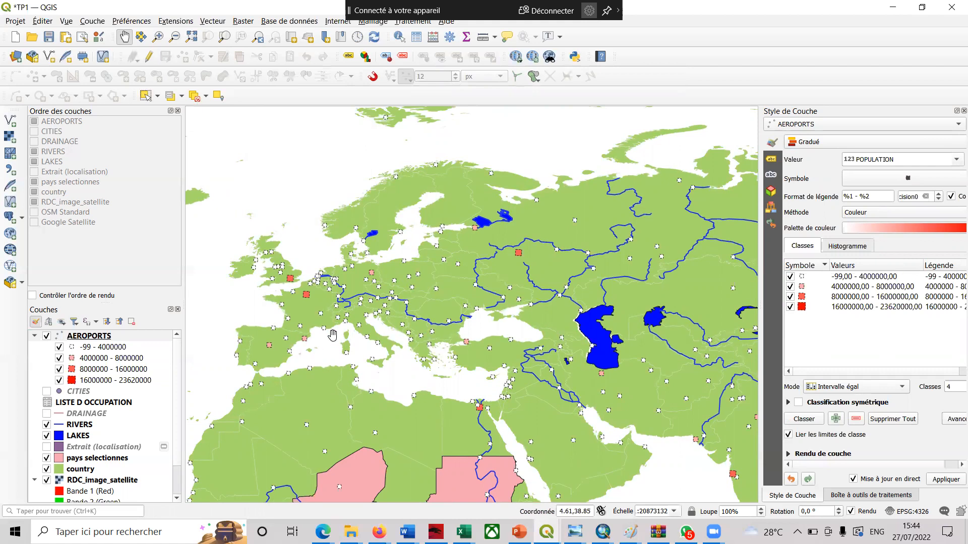
left_click_drag(407, 348, 464, 213)
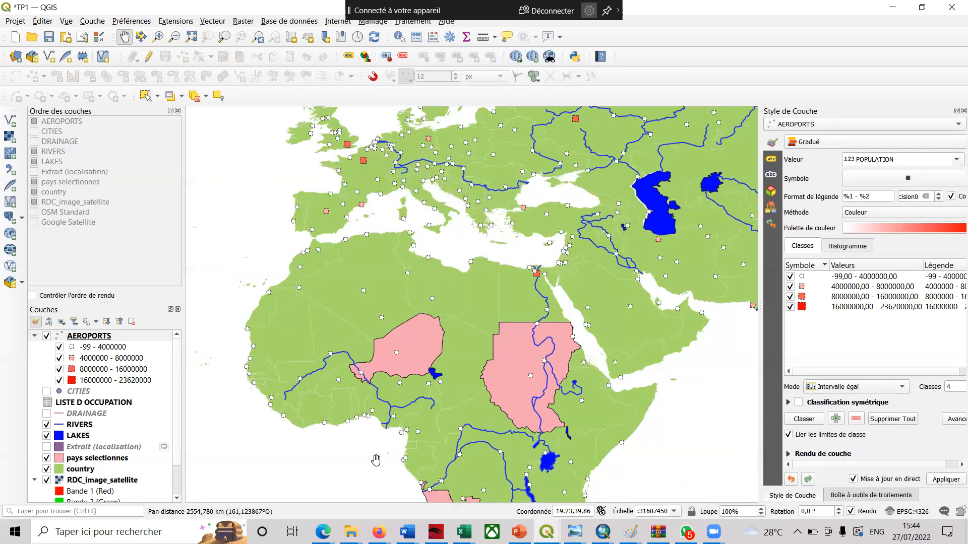
- Consult the Word document MANIPULATION DES DONNEES VECTORIELLES for the symbology instructions, including the advanced symbology section, and return to QGIS
mouse_move(407, 532)
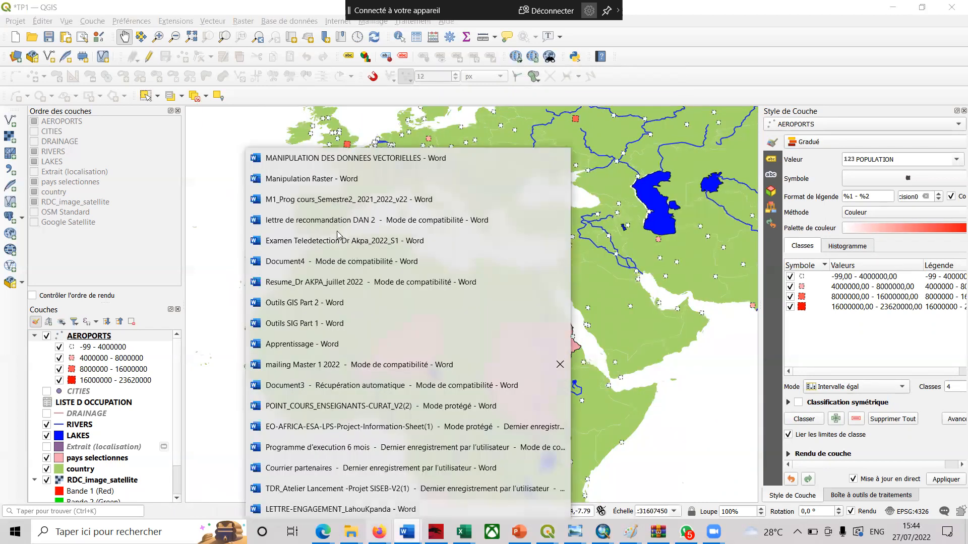
left_click(333, 158)
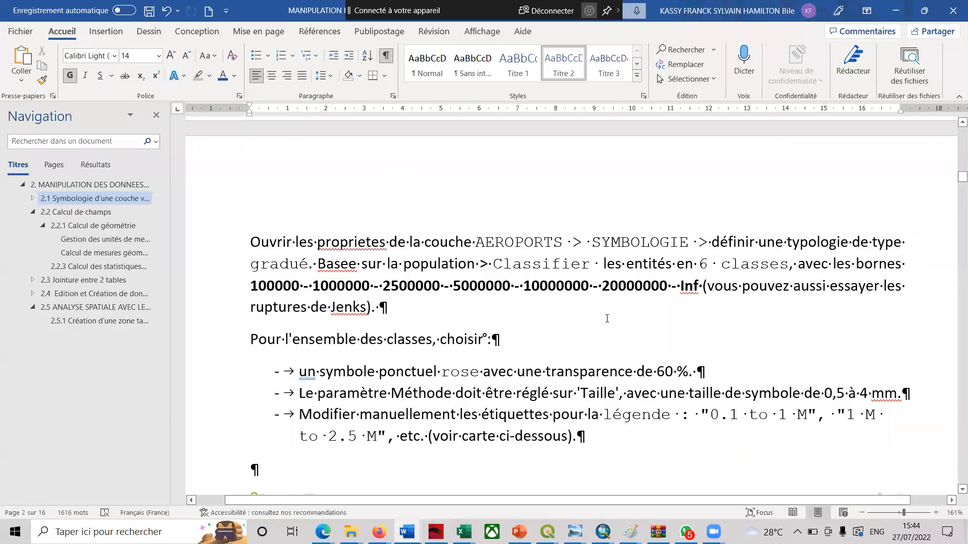
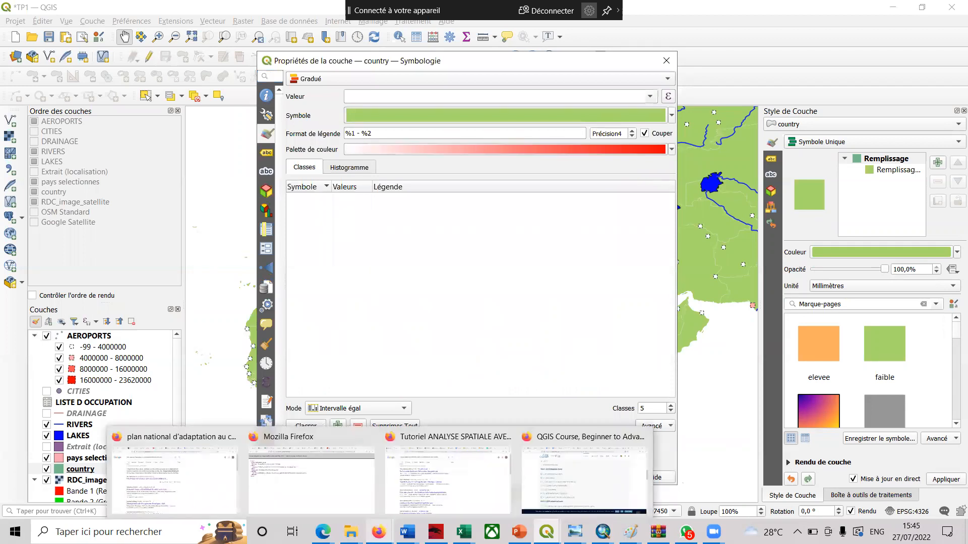
right_click(407, 532)
left_click(396, 158)
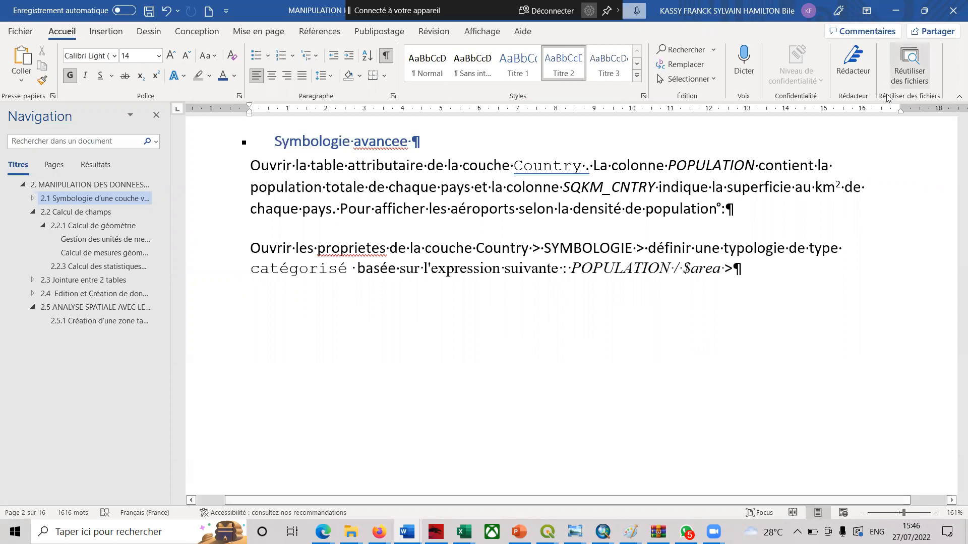
left_click(901, 16)
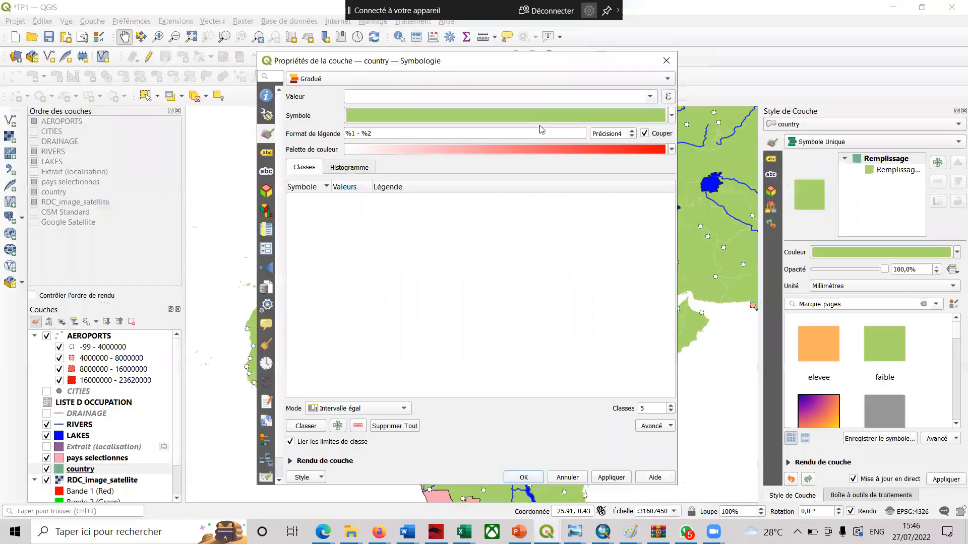
- Switch the country layer's symbology to Catégorisé based on the LANDLOCKED field and classify its values
left_click(437, 78)
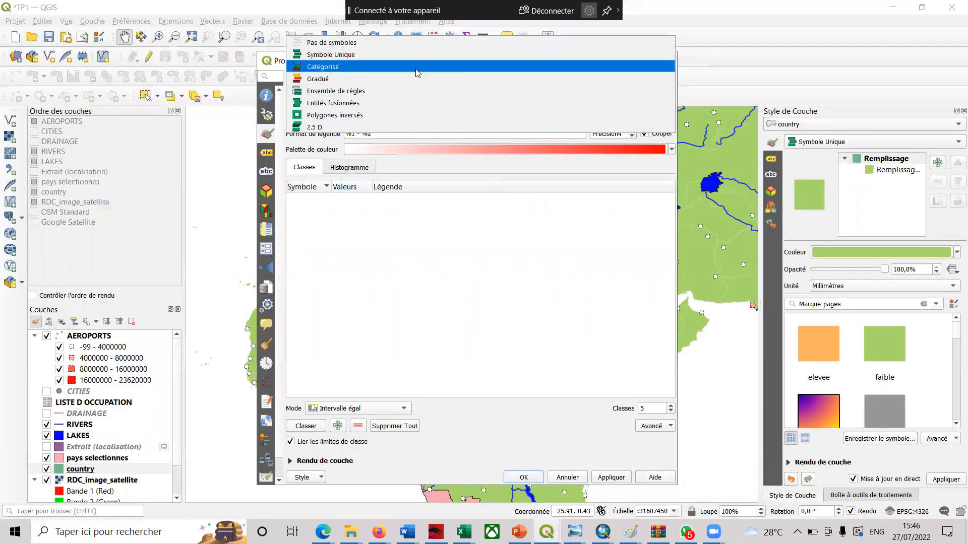
left_click(416, 73)
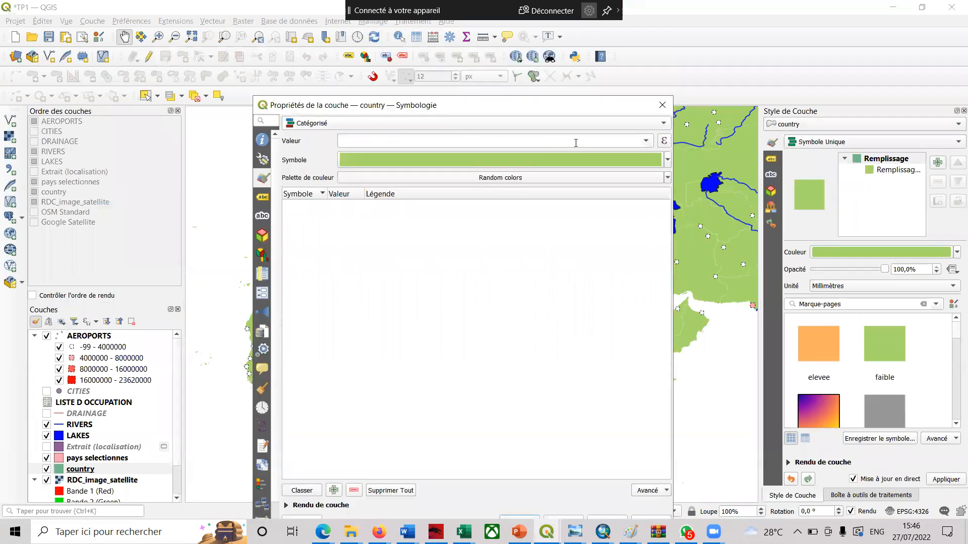
left_click(646, 141)
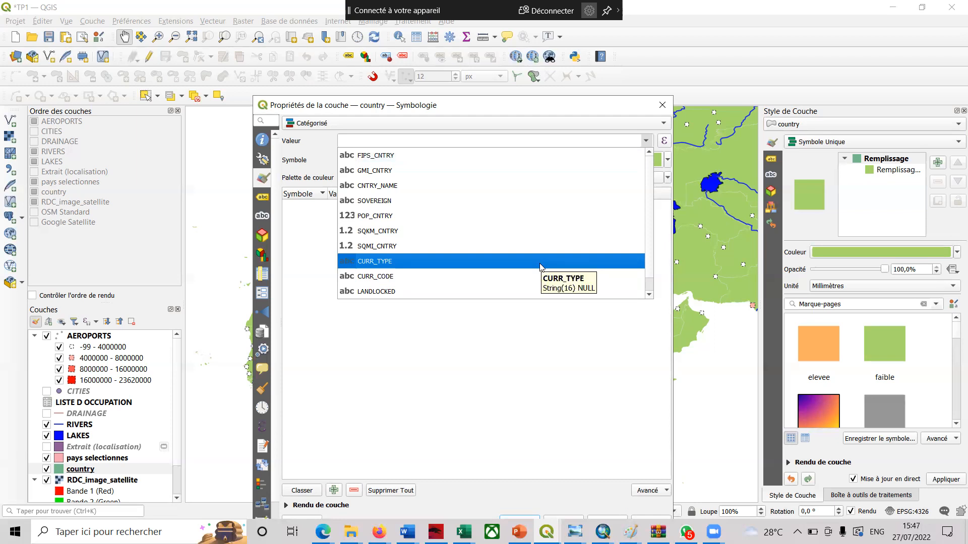
left_click(471, 294)
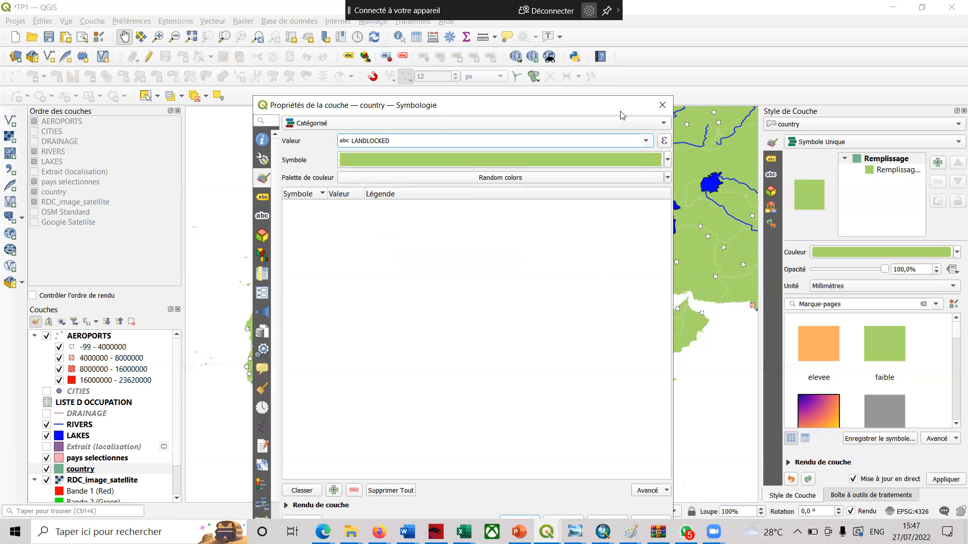
left_click_drag(621, 111, 629, 74)
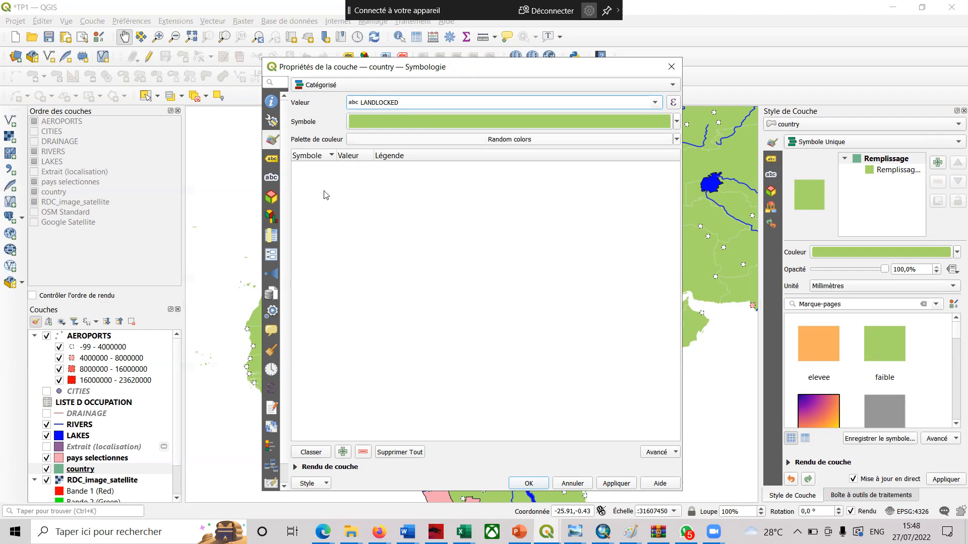
left_click(311, 453)
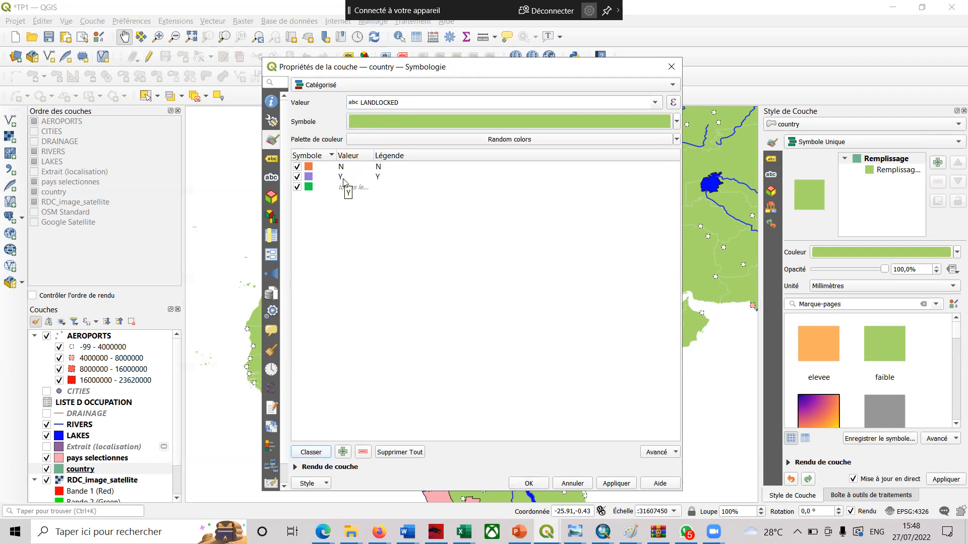
- Delete the catch-all category for all other values and apply the categorised symbology to the country layer
left_click(335, 187)
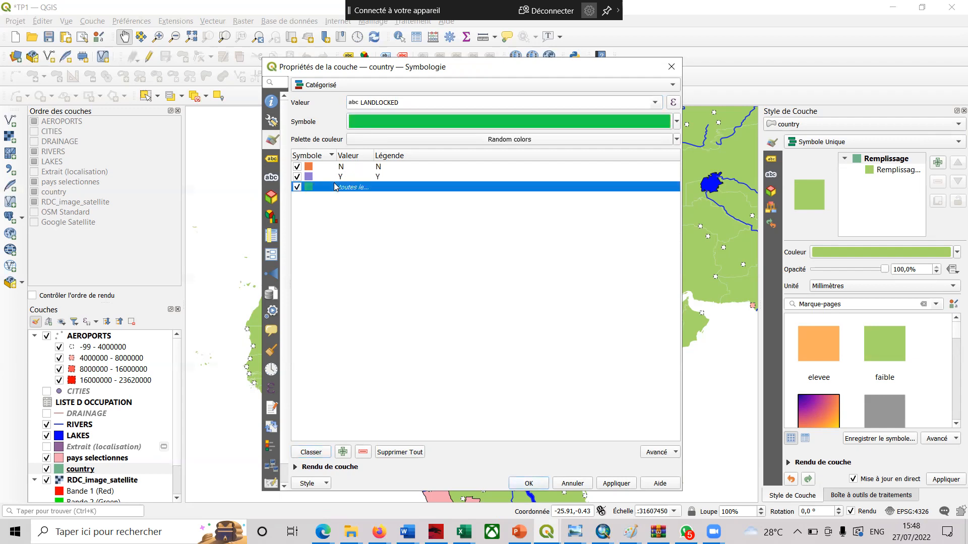
left_click(361, 452)
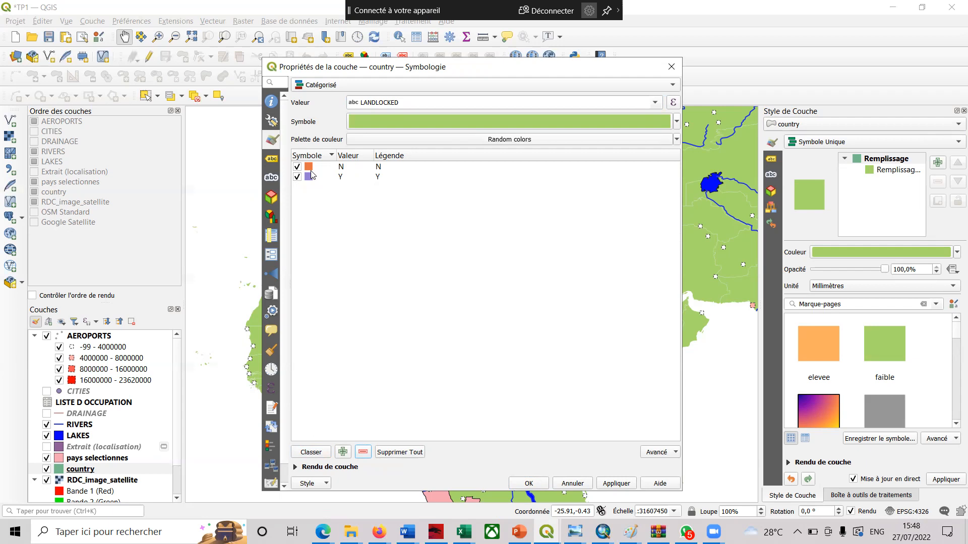
left_click(627, 483)
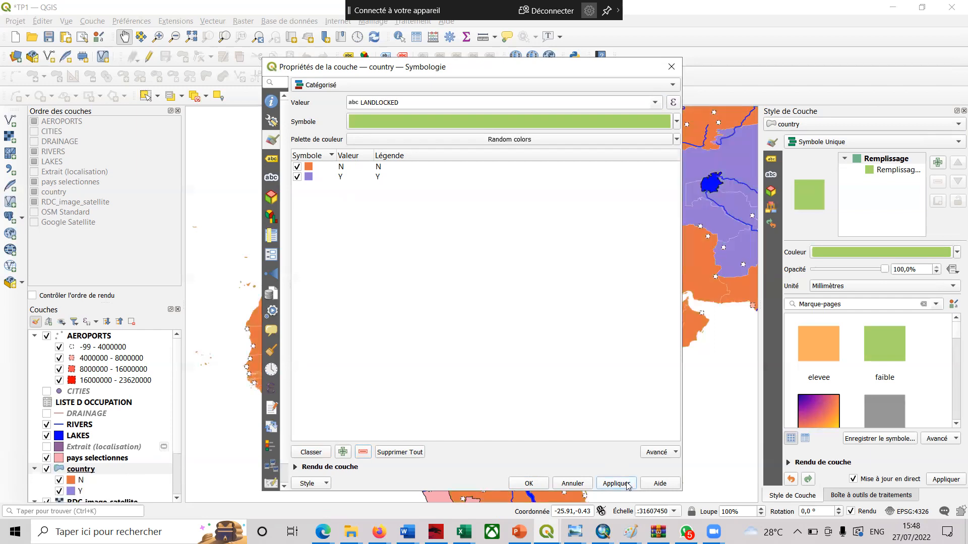
left_click(528, 484)
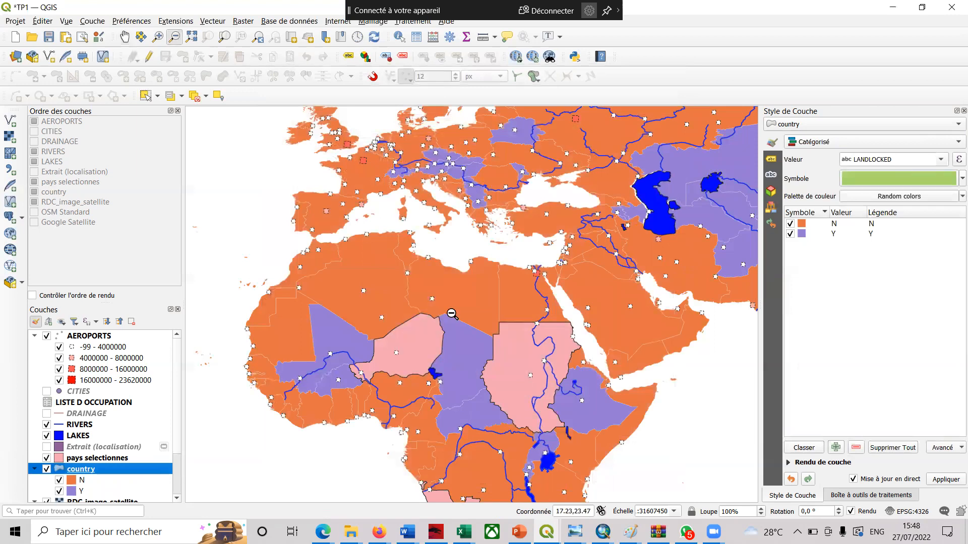
- Hide the pays selectionnes and AEROPORTS layers to expose the country categories on the map
left_click(174, 36)
left_click(451, 313)
left_click(451, 313)
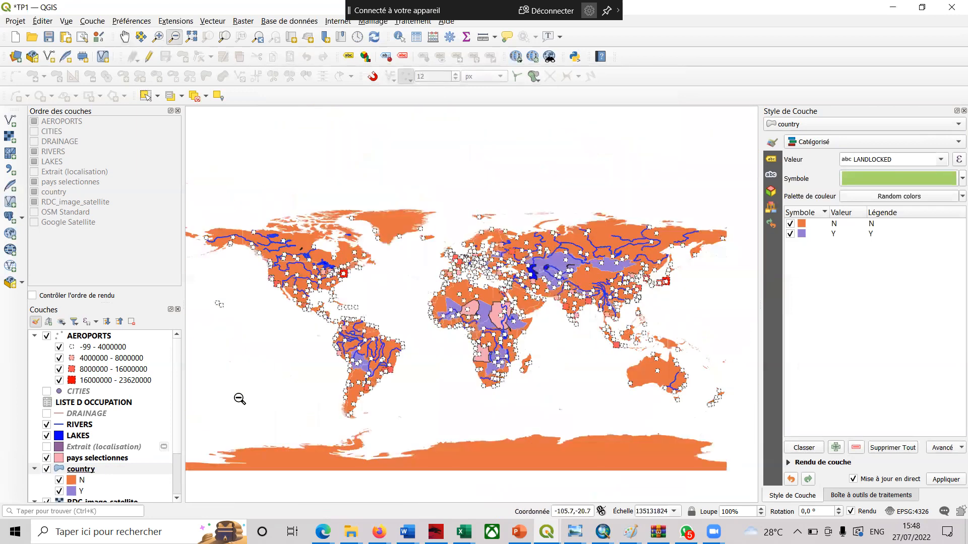
left_click(47, 458)
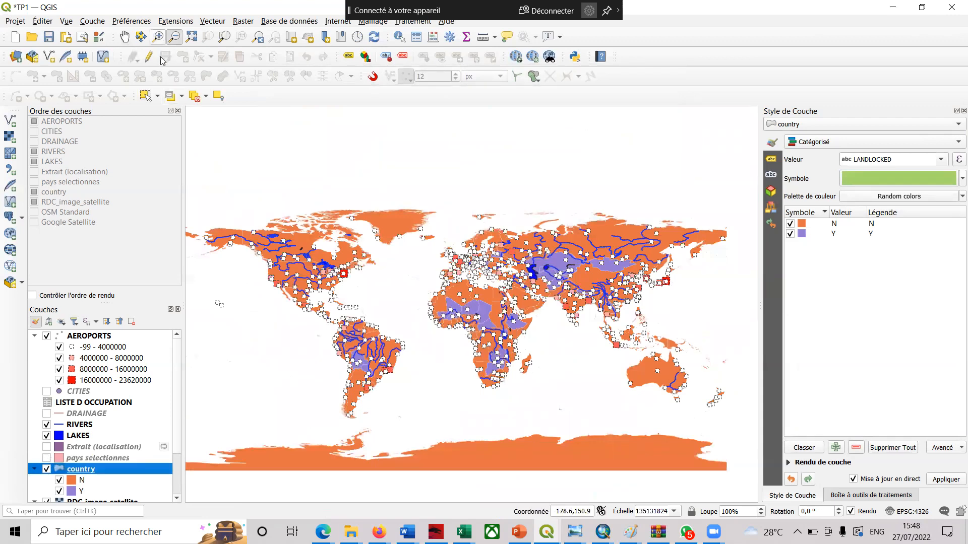
key("ctrl+alt+plus")
left_click(524, 333)
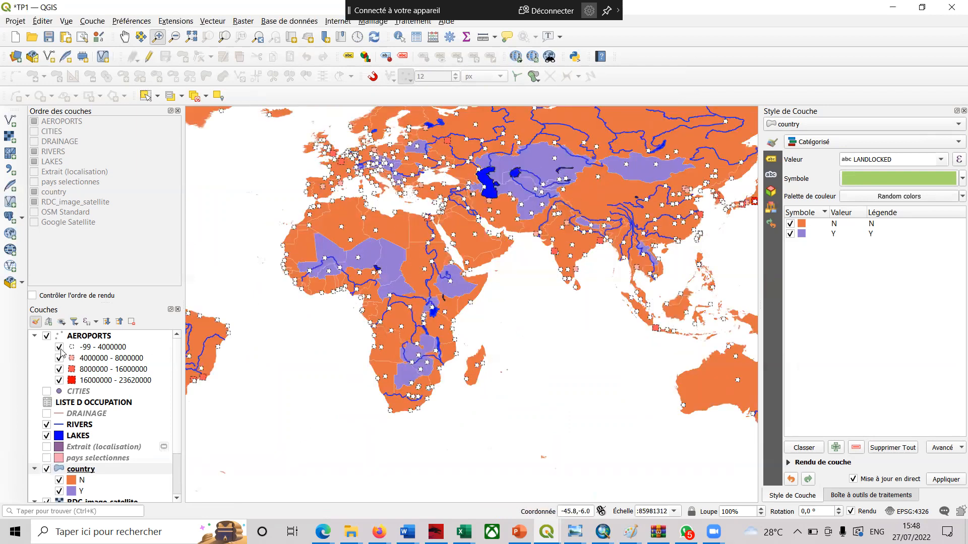
left_click(46, 336)
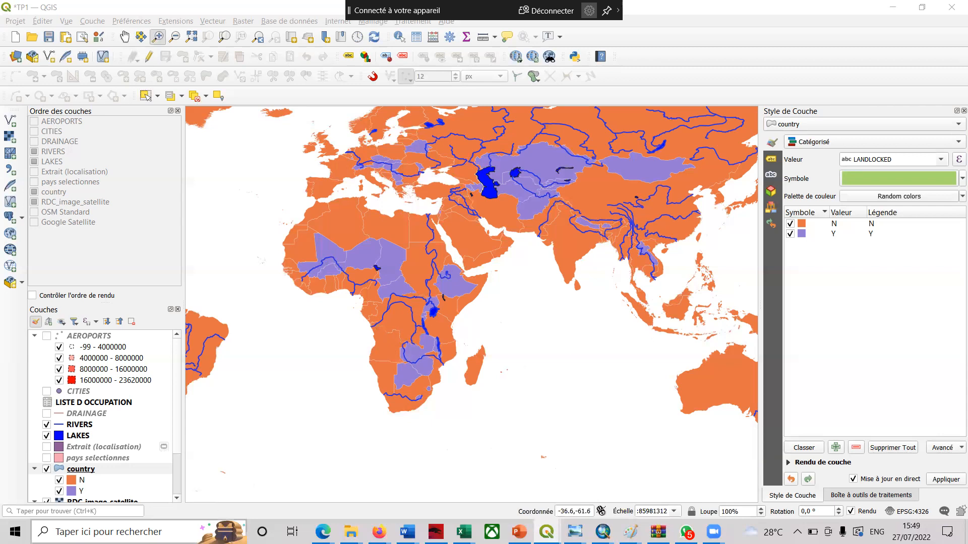
left_click(177, 480)
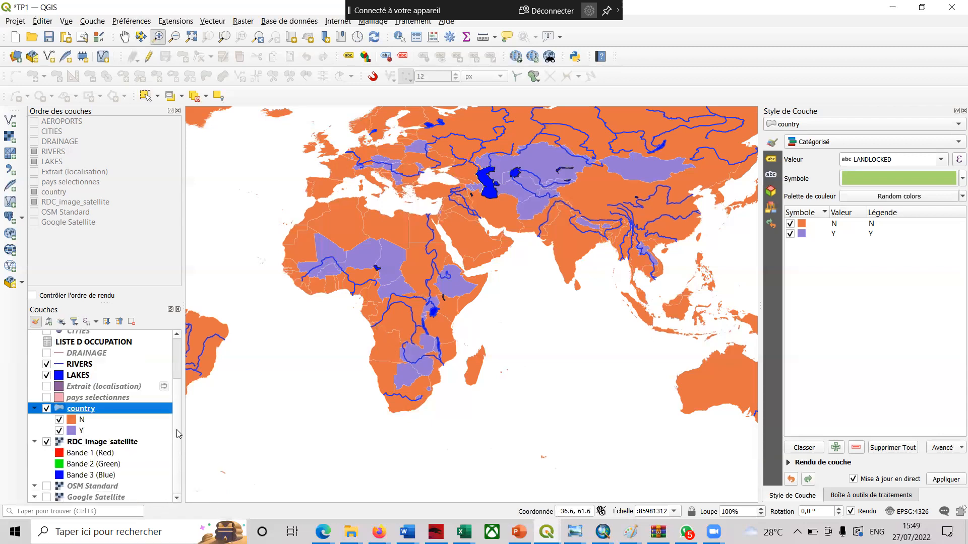
scroll(179, 349, "up", 2)
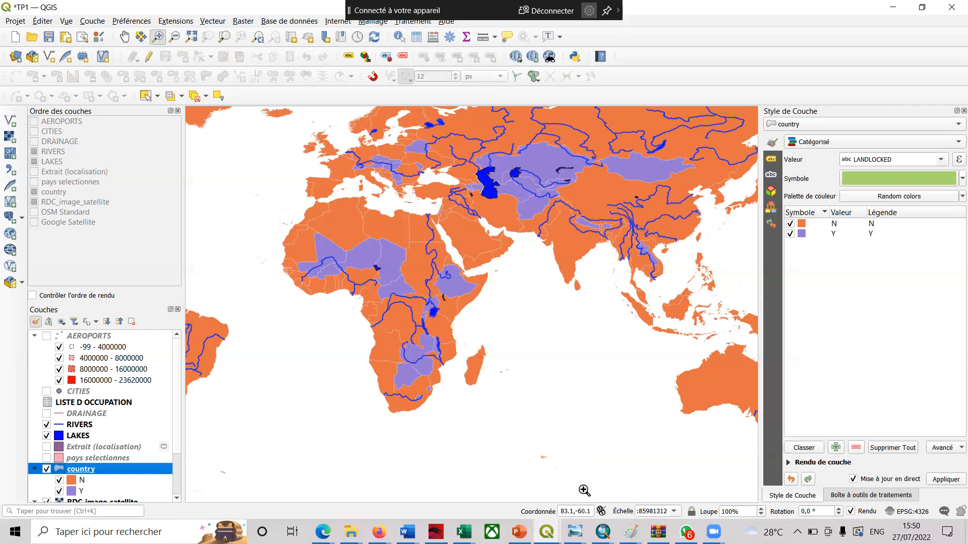
mouse_move(546, 532)
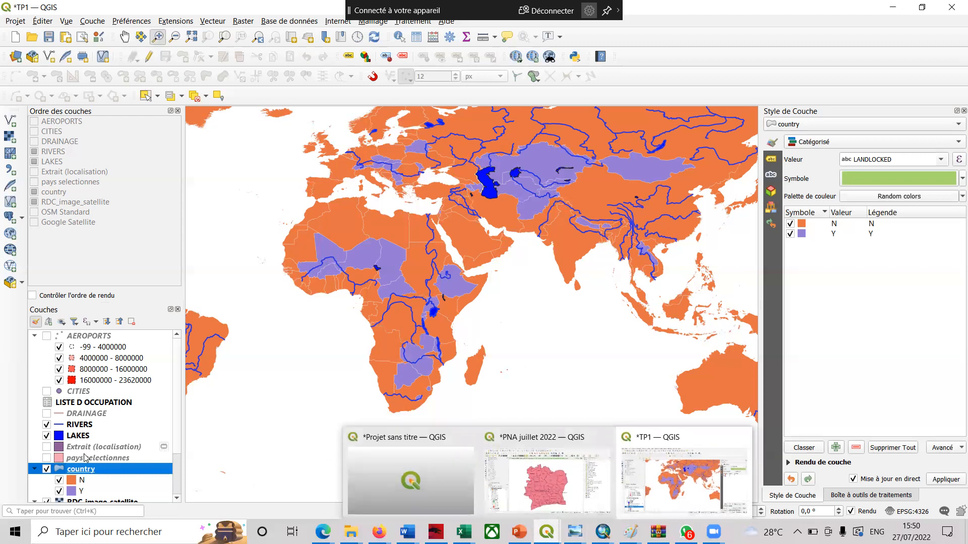
right_click(71, 472)
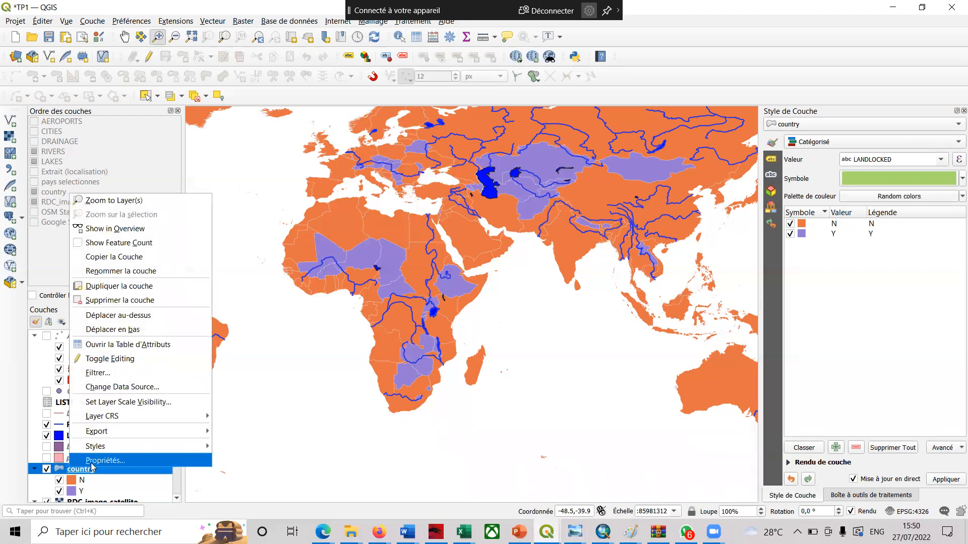
left_click(92, 460)
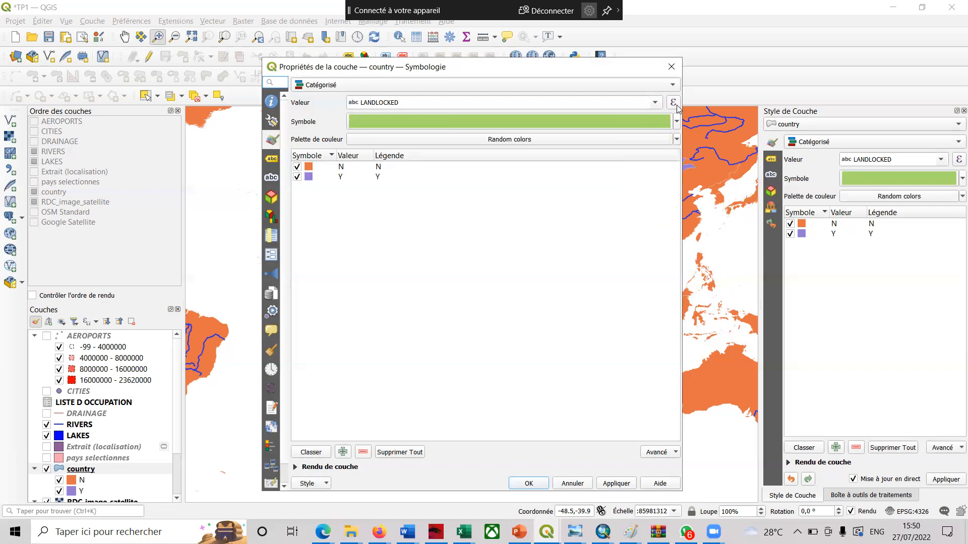
left_click(676, 105)
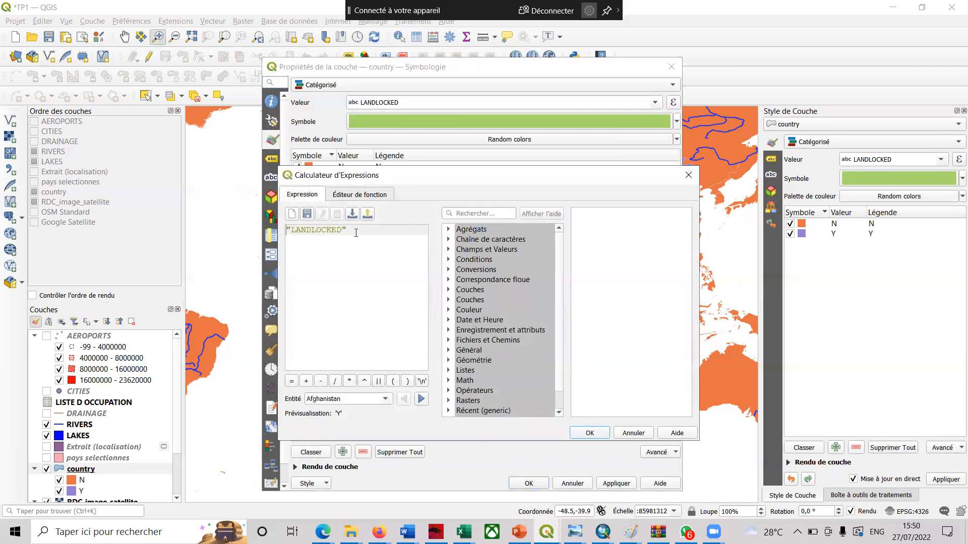
key("BackSpace")
key("BackSpace")
key("BackSpace")
key("BackSpace")
key("BackSpace")
key("BackSpace")
key("BackSpace")
key("BackSpace")
key("BackSpace")
key("BackSpace")
key("BackSpace")
key("BackSpace")
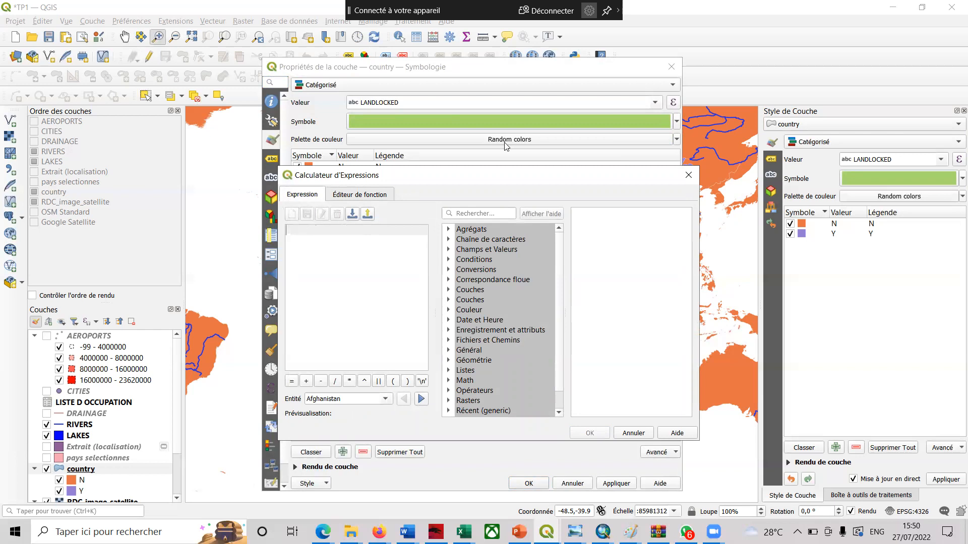
left_click(688, 175)
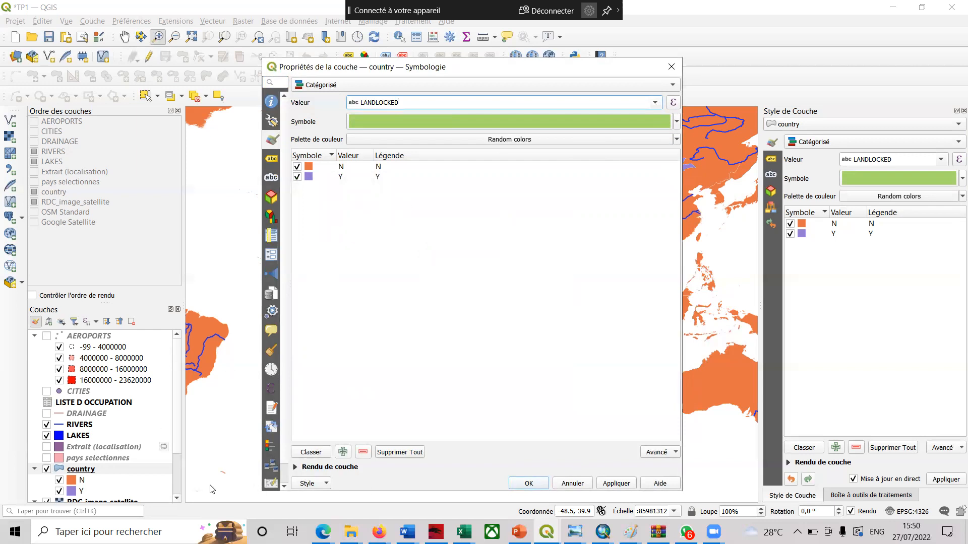
left_click(121, 467)
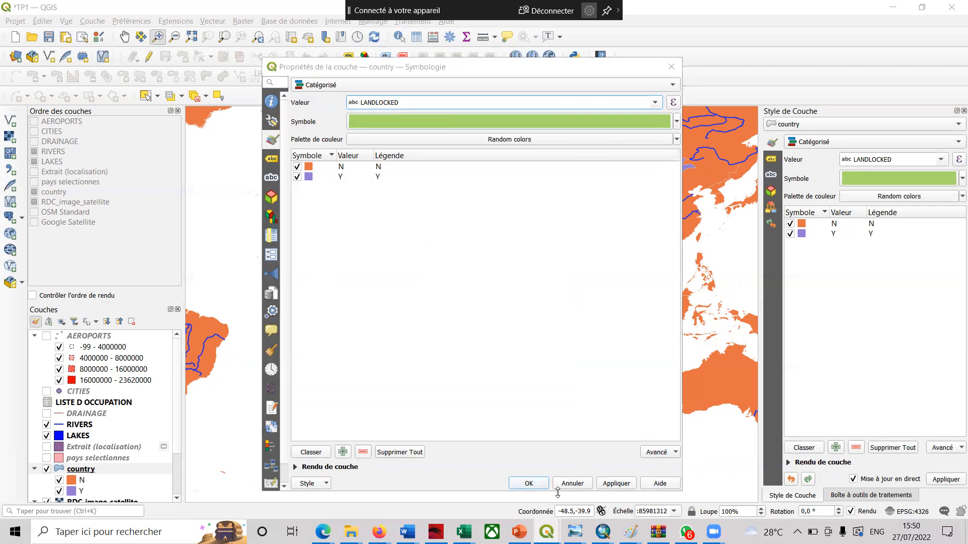
left_click(576, 485)
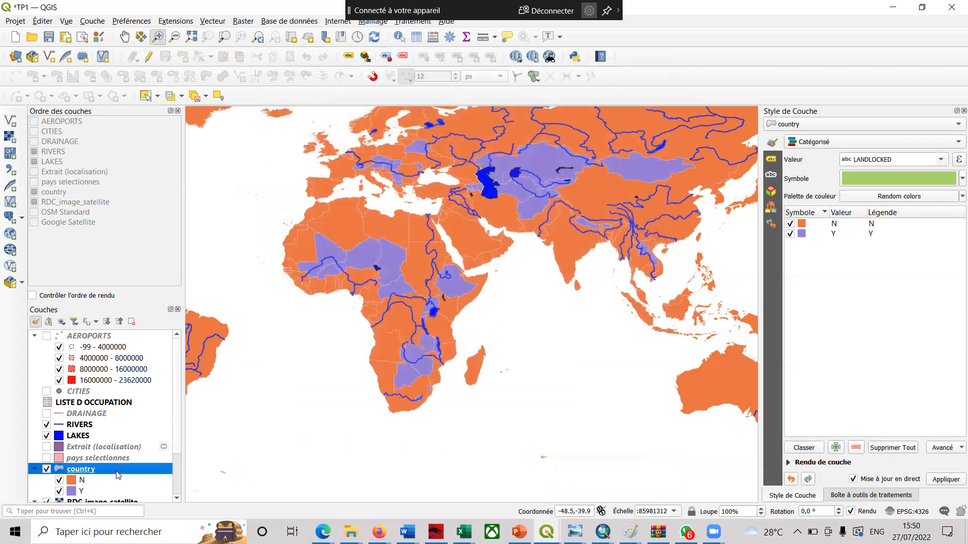
- Examine the fields in the country layer's attribute table, and minimise the table to return to the map
right_click(117, 473)
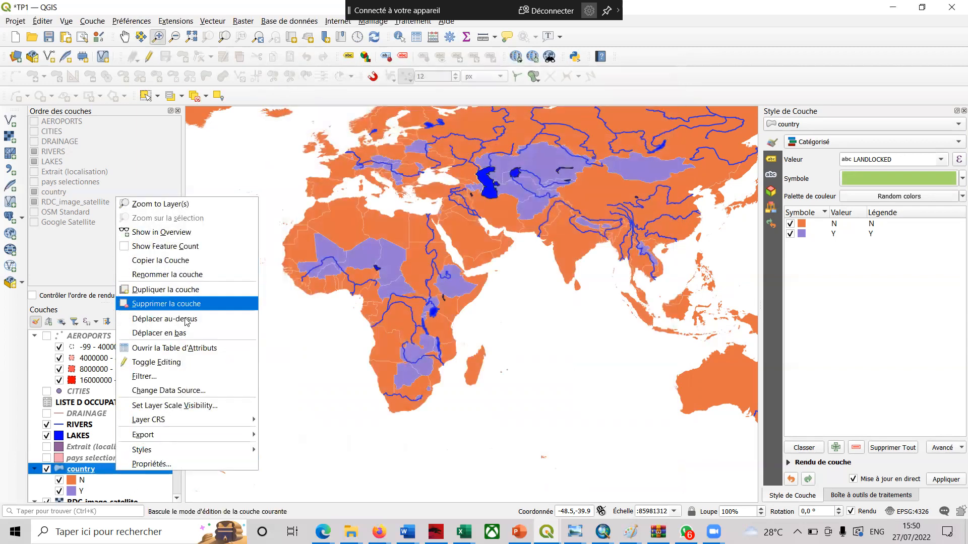
left_click(184, 349)
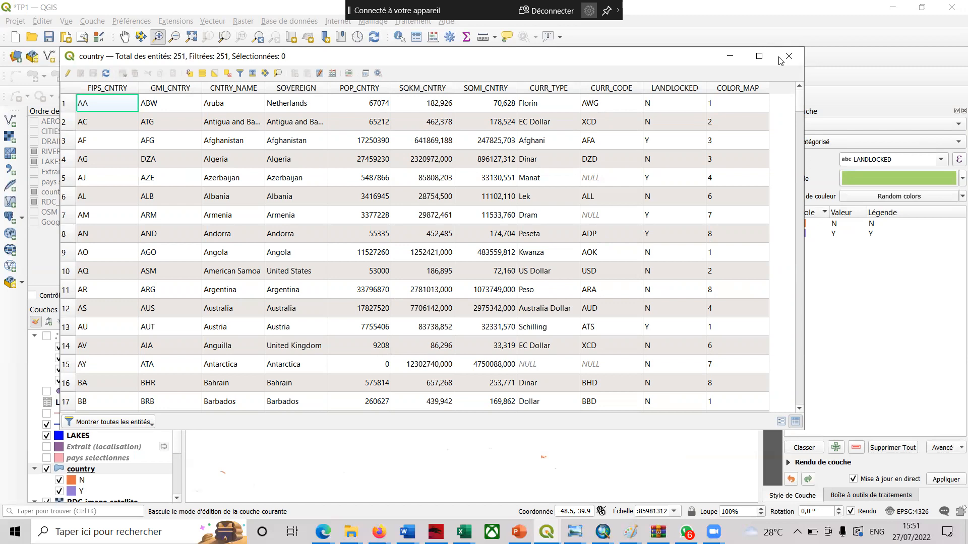
left_click(729, 56)
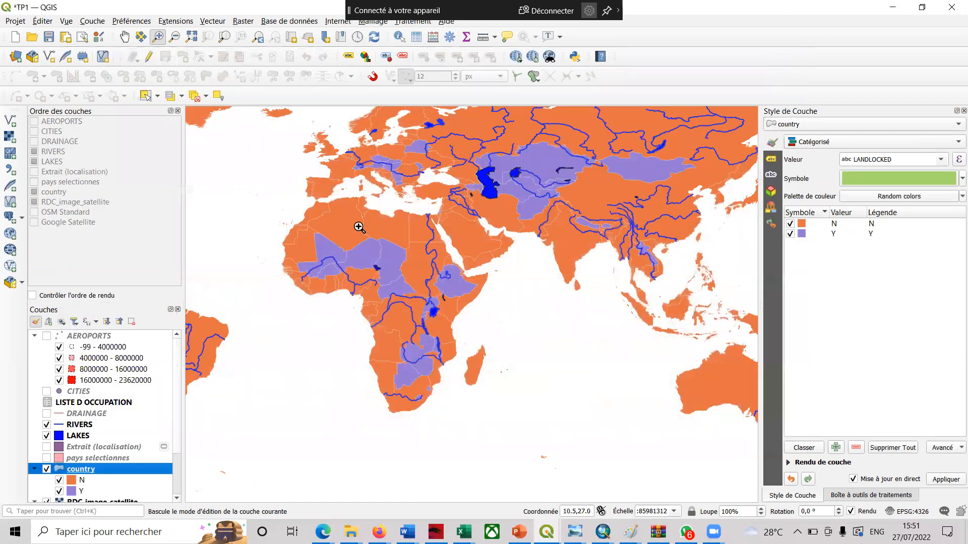
- In the country layer's symbology properties, set the classification value to the expression "POP_CNTRY" / "SQKM_CNTRY"
right_click(91, 471)
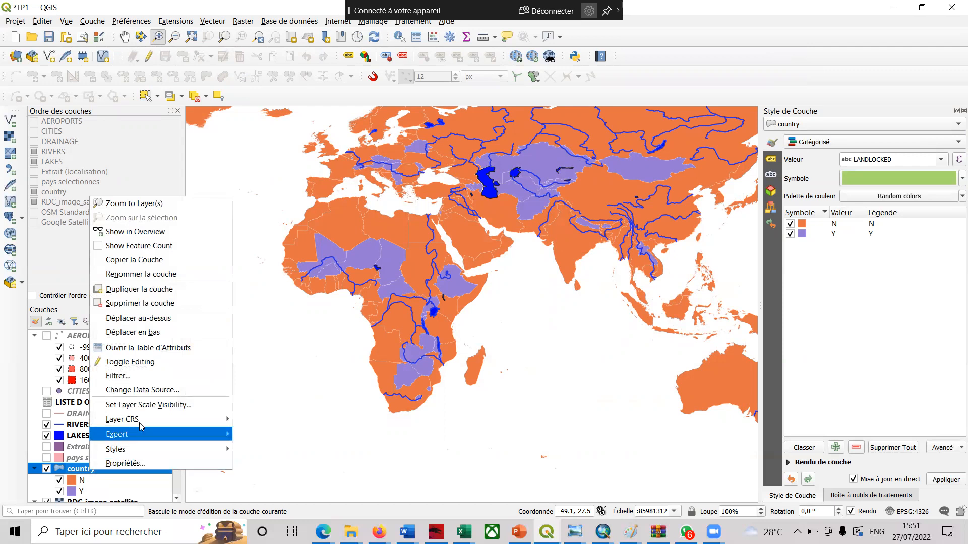
left_click(145, 462)
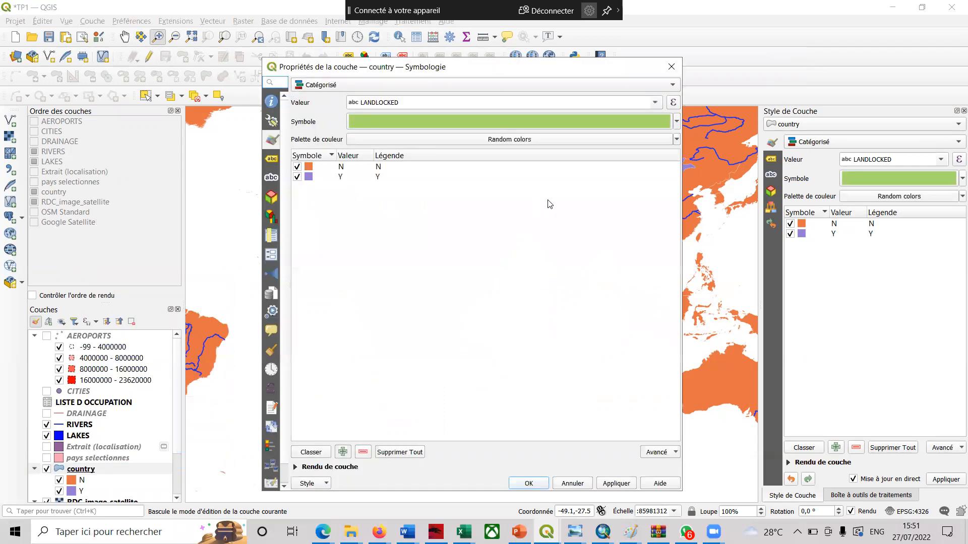
left_click(656, 103)
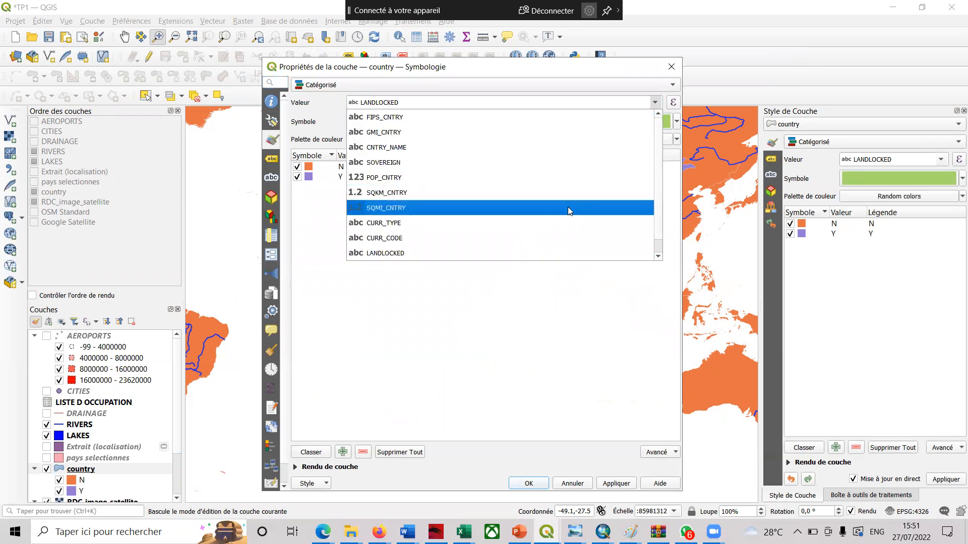
left_click(585, 176)
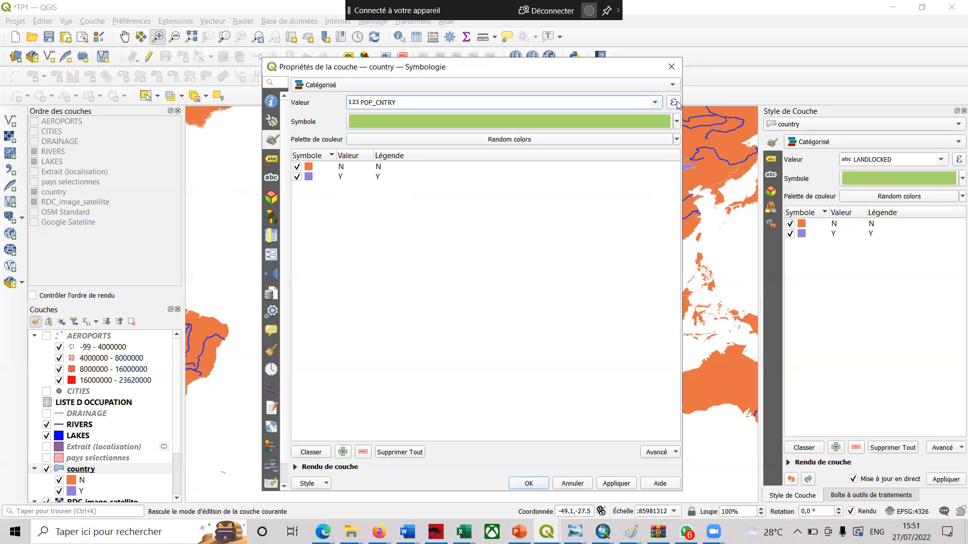
left_click(673, 103)
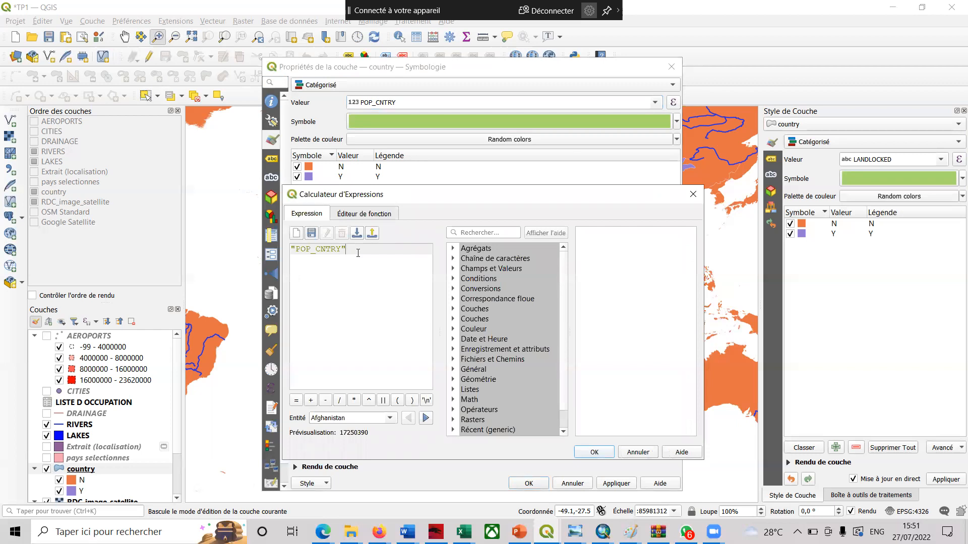
type("/")
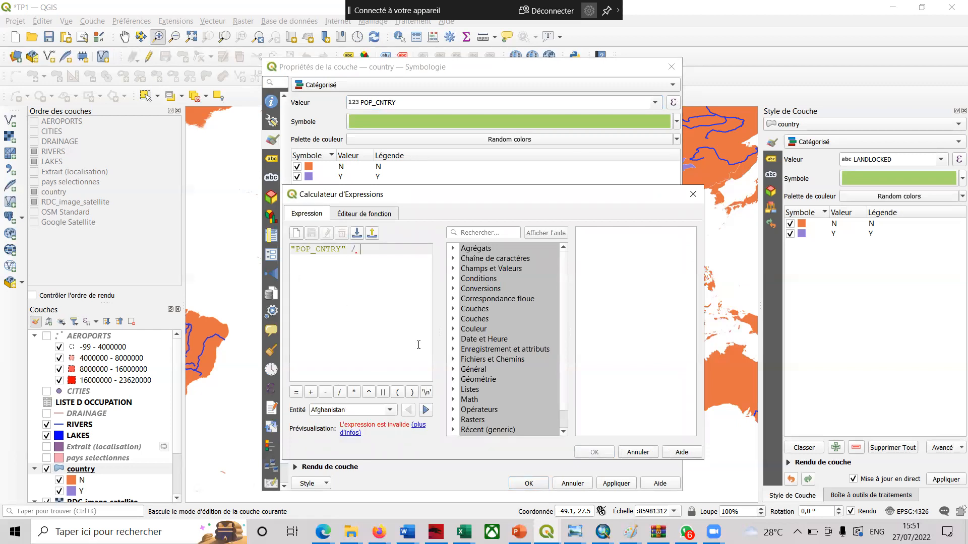
left_click(454, 269)
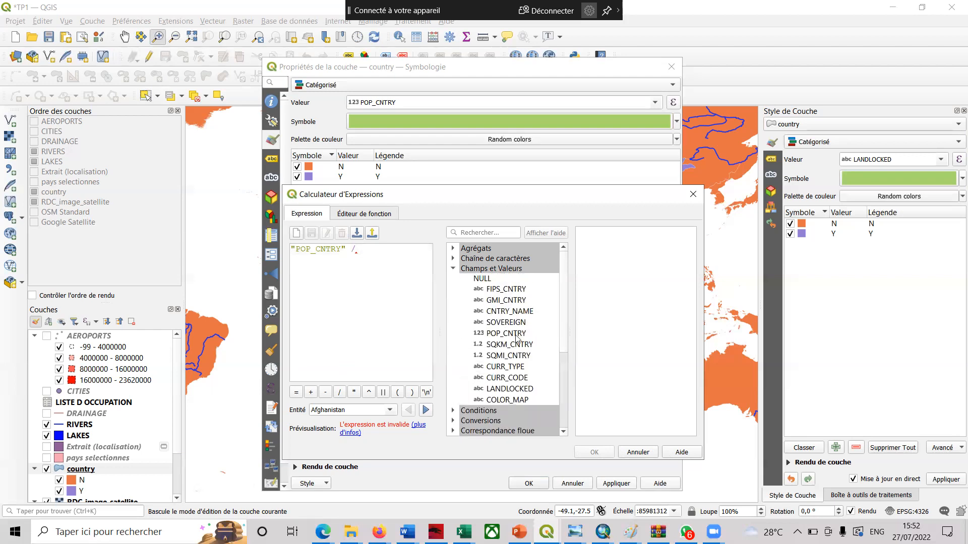
double_click(510, 345)
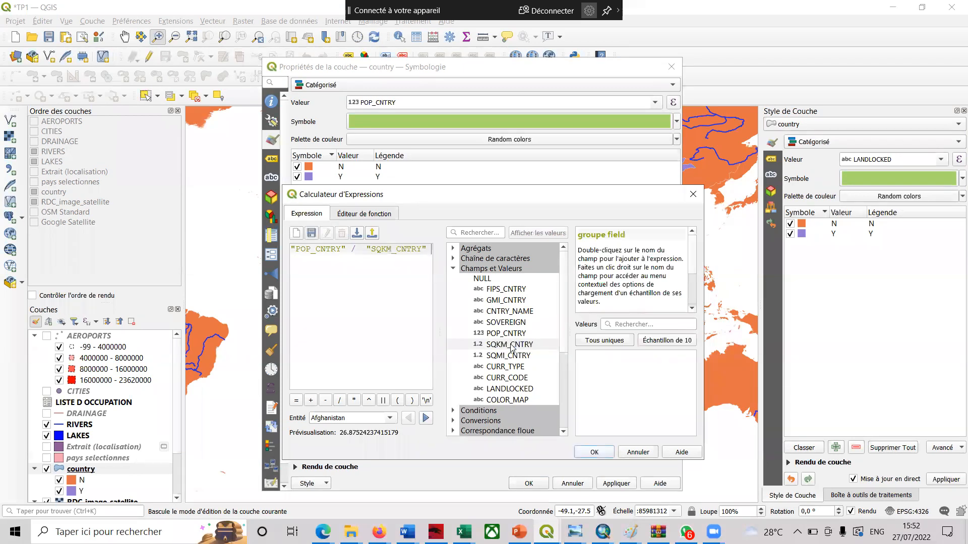
left_click(604, 456)
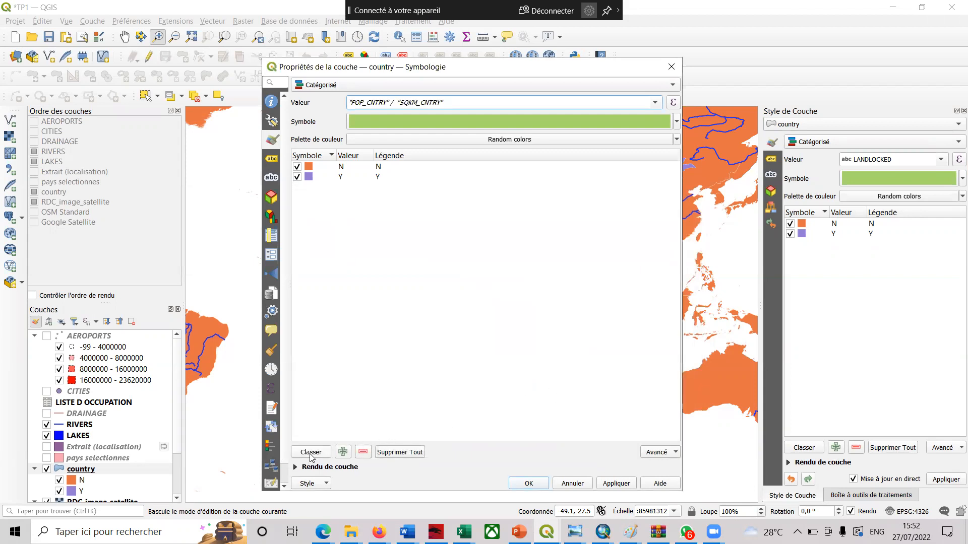
- Classify the categorised country symbology by the population density expression, clearing the existing LANDLOCKED classes
left_click(310, 452)
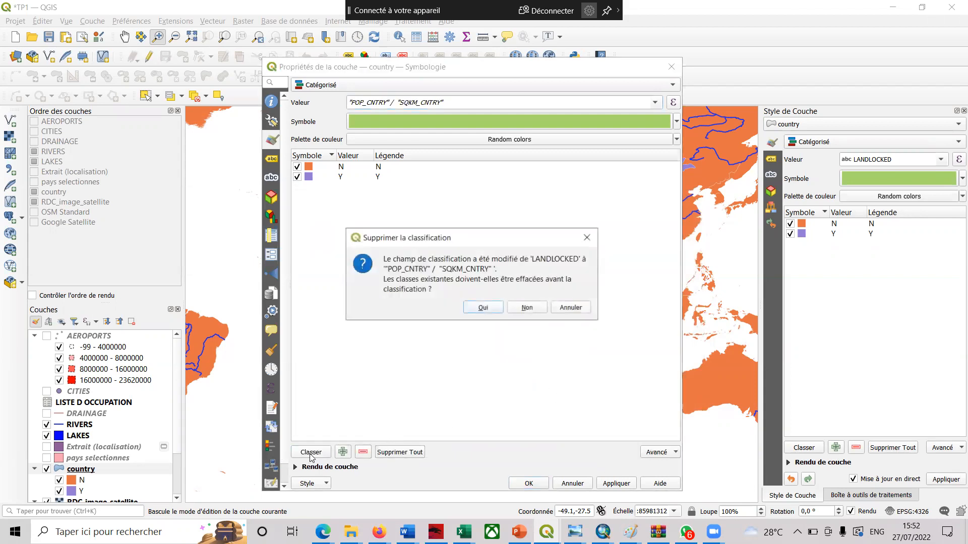
left_click(482, 309)
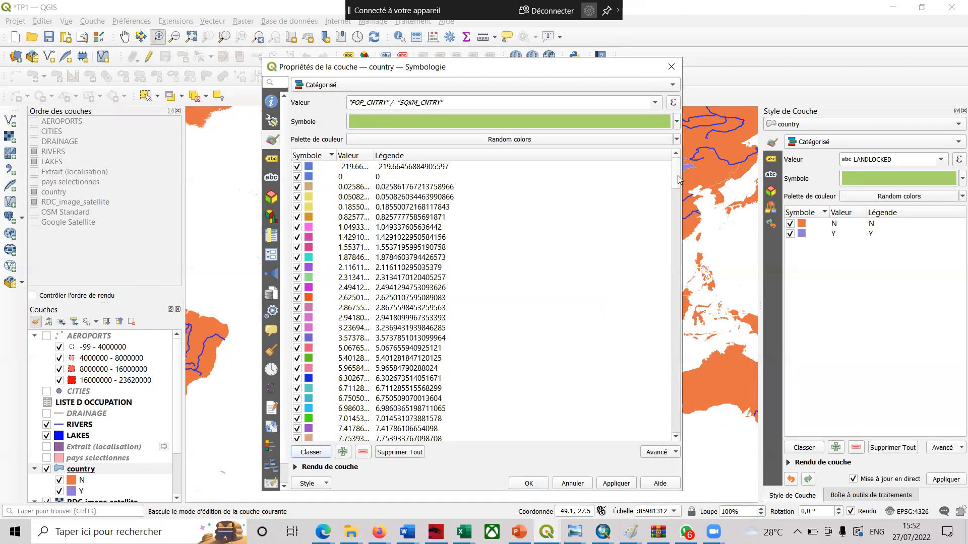
mouse_move(678, 180)
left_mouse_down()
mouse_move(686, 432)
mouse_move(673, 163)
left_mouse_up()
left_click(663, 454)
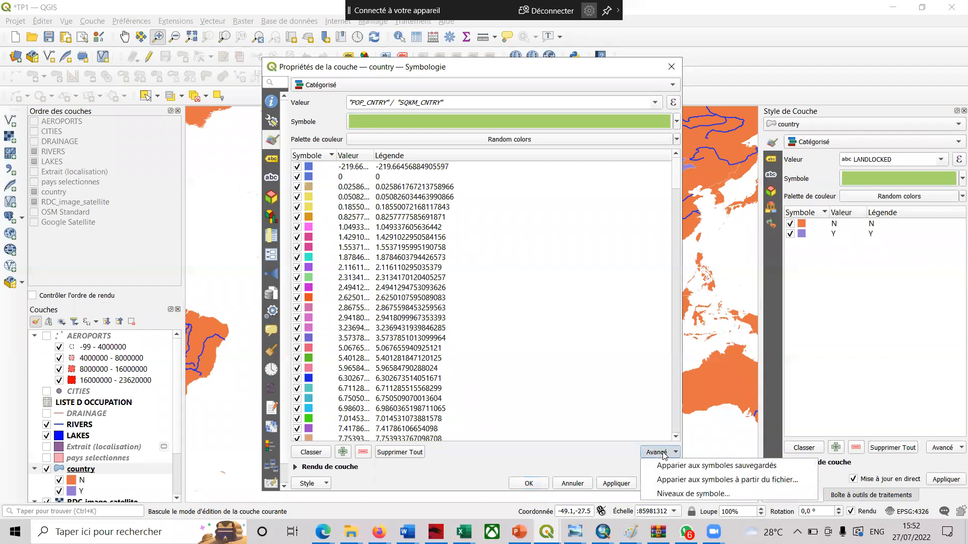
left_click(625, 309)
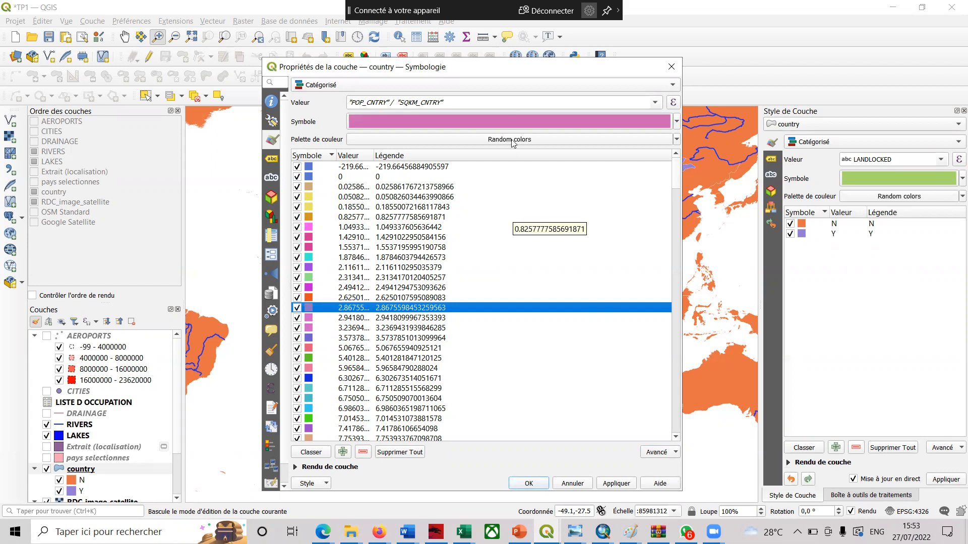
- Switch the country symbology to Gradué, classify the density expression into 6 equal-interval classes, and apply it to the layer
left_click(510, 87)
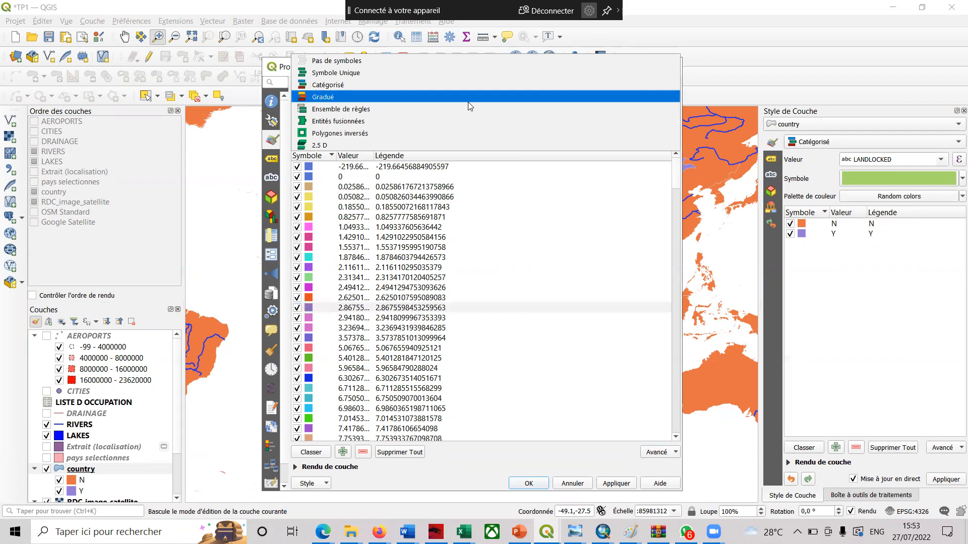
left_click(469, 99)
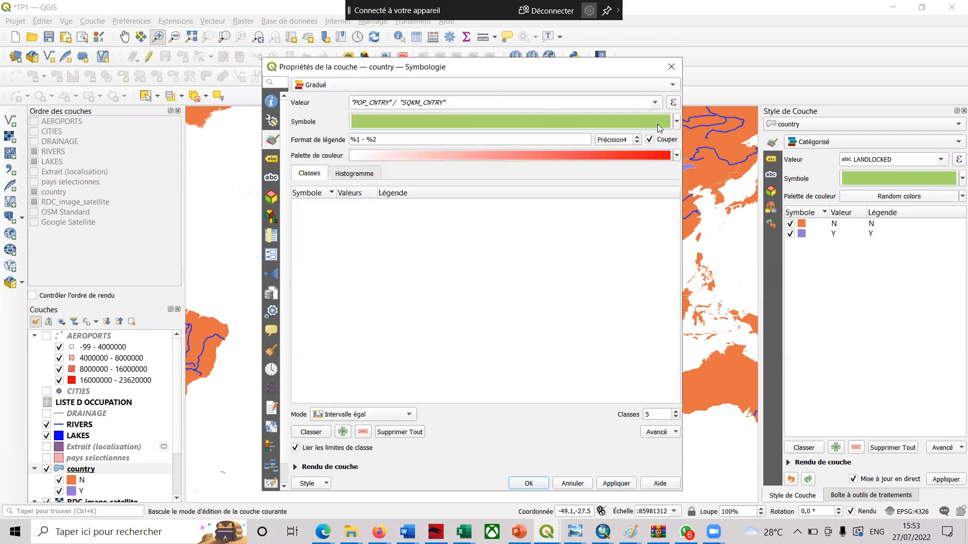
left_click(649, 138)
left_click(676, 412)
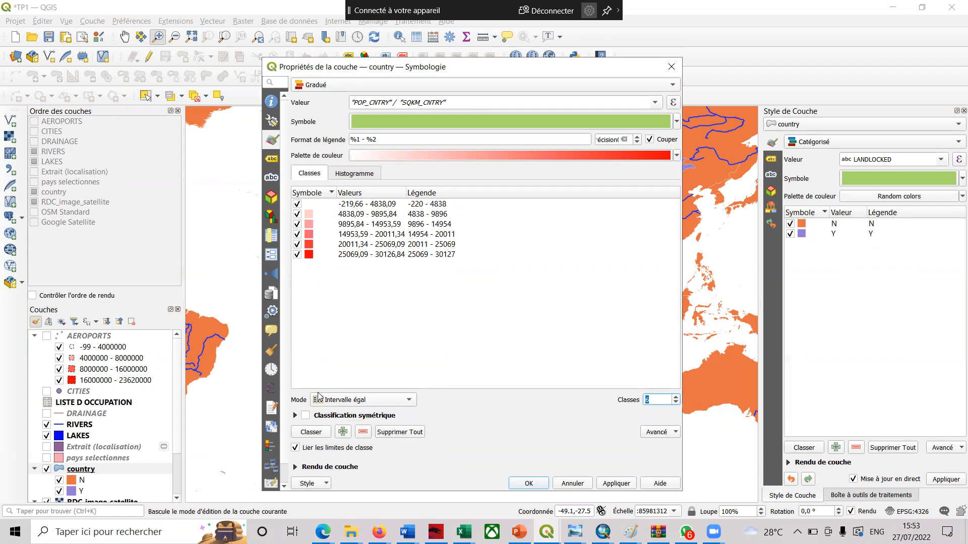
left_click(306, 434)
left_click(618, 484)
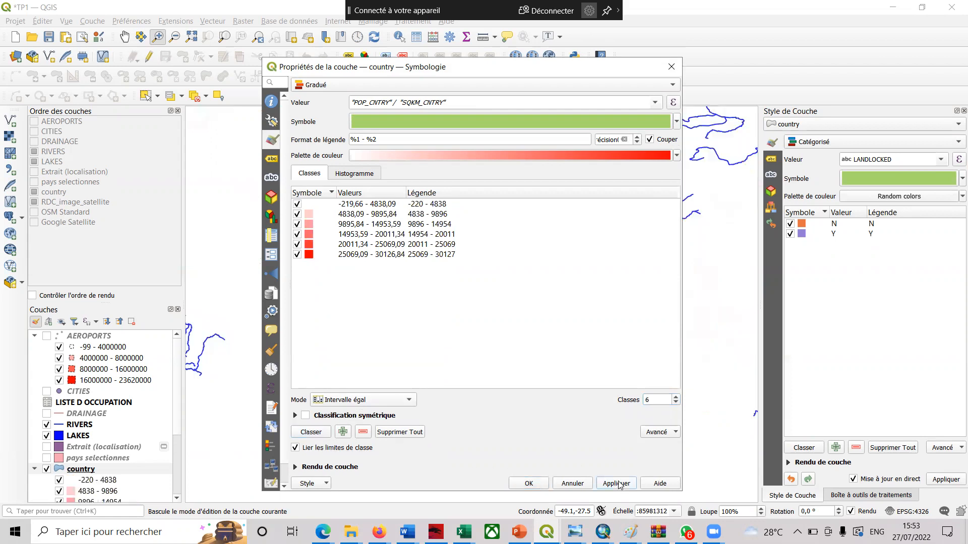
left_click(529, 484)
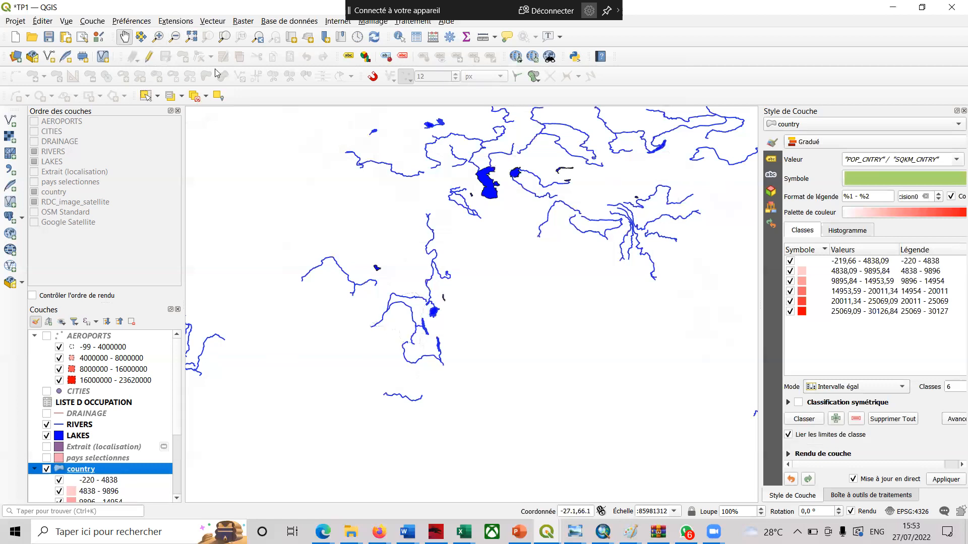
- Inspect the graduated country symbology across the whole world map and its class ranges in the layer legend
left_click_drag(469, 260, 471, 304)
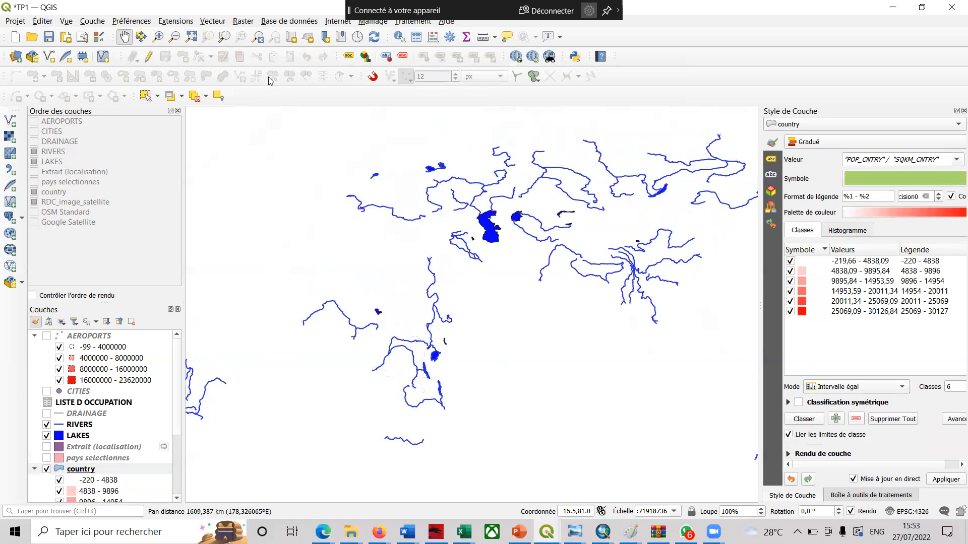
left_click(174, 37)
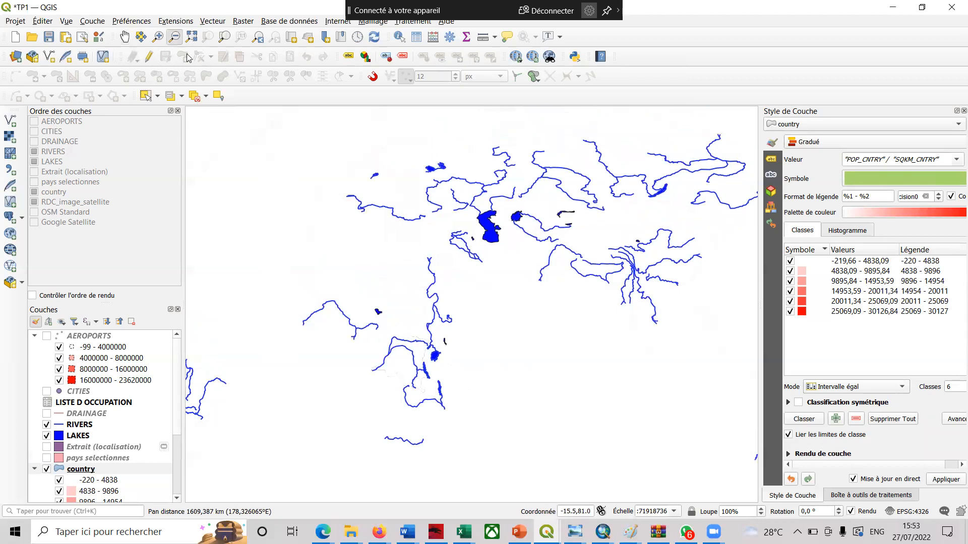
left_click(406, 290)
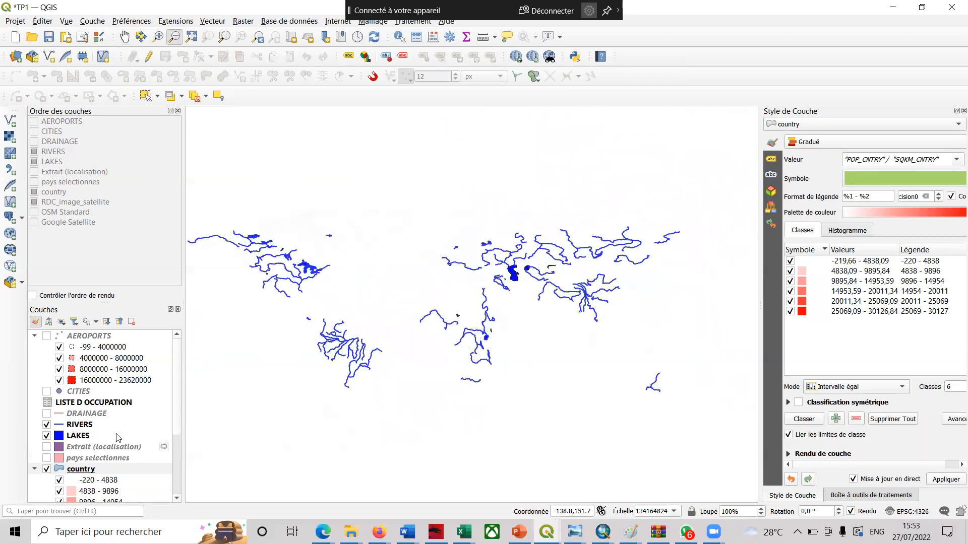
left_click_drag(178, 422, 175, 462)
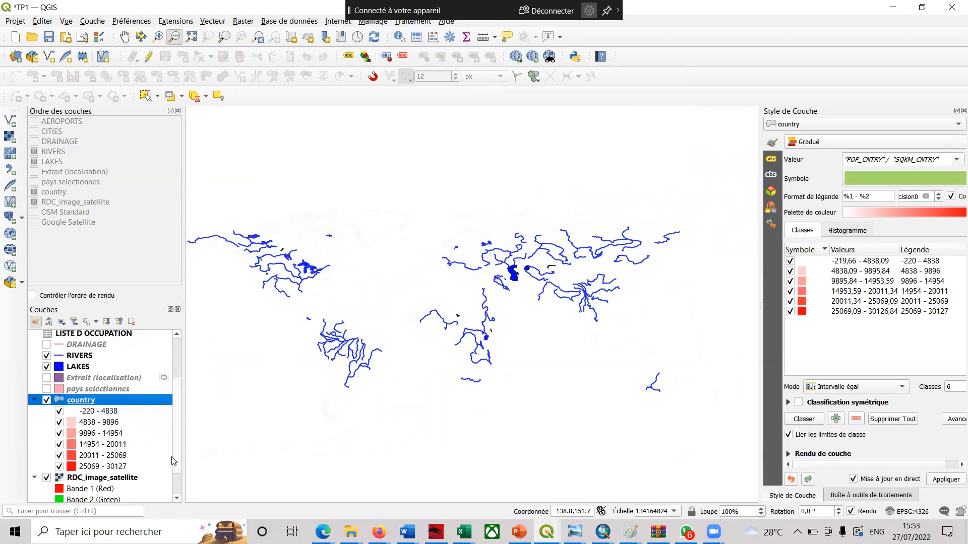
- Open the country layer's symbology properties and consult the advanced symbology example in the MANIPULATION DES DONNEES VECTORIELLES Word document, returning to the TP1 project in QGIS
double_click(81, 401)
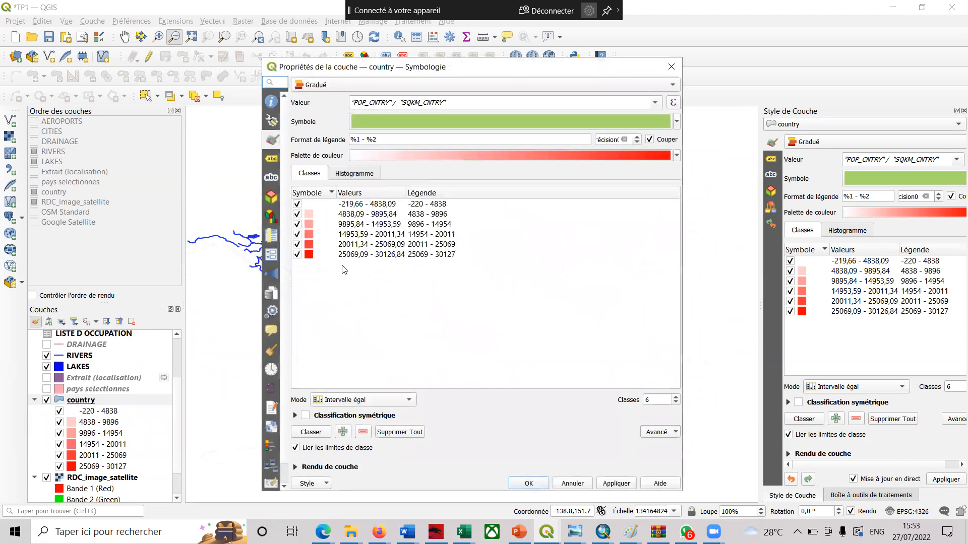
left_click(407, 532)
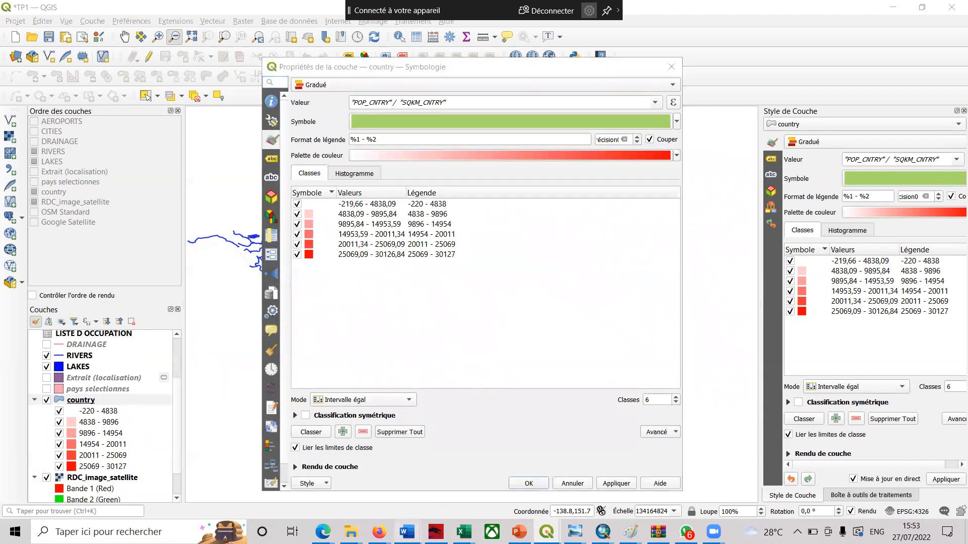
left_click(373, 159)
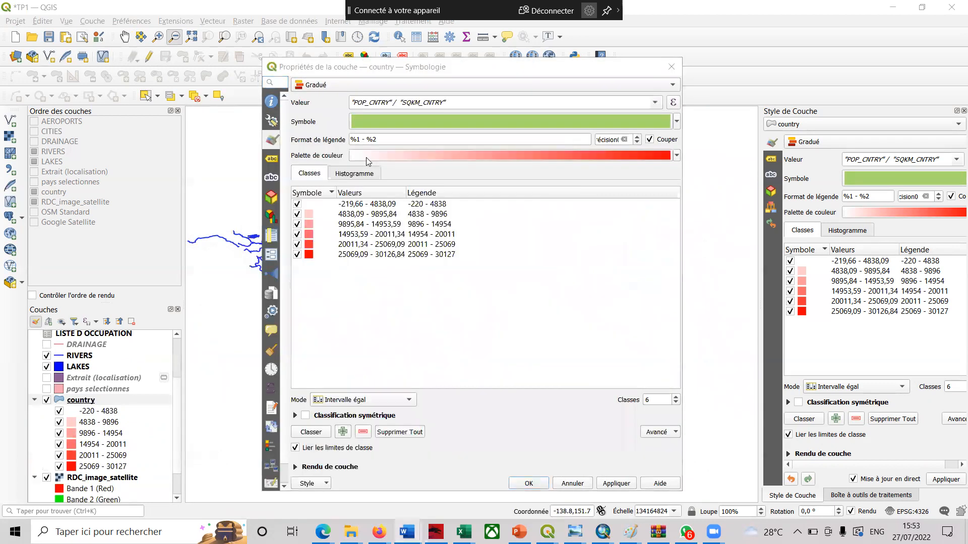
left_click_drag(960, 211, 954, 232)
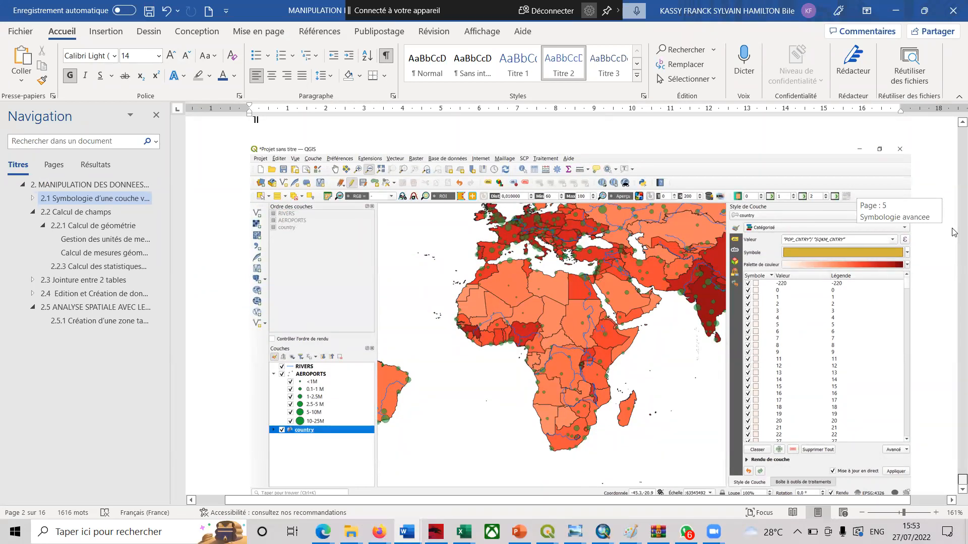
left_click_drag(954, 233, 954, 232)
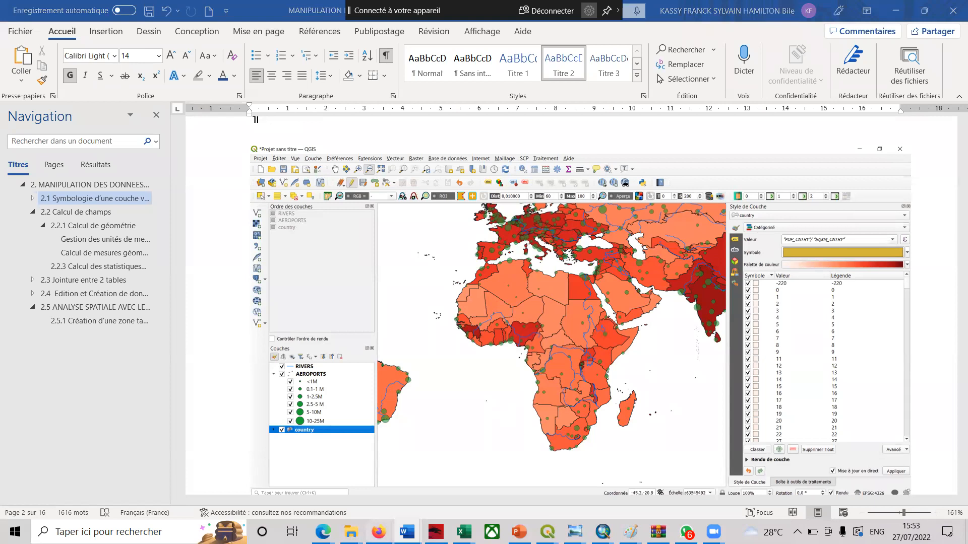
mouse_move(379, 532)
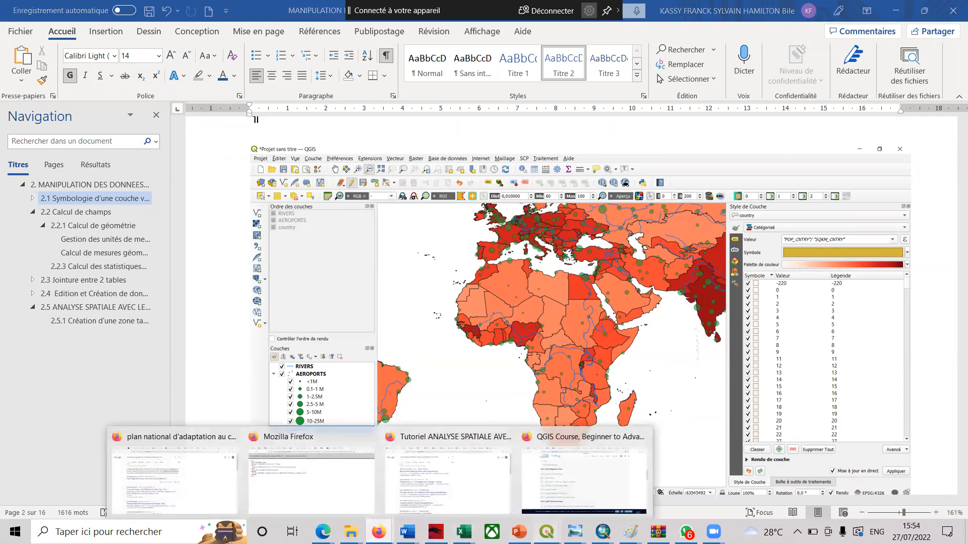
mouse_move(547, 531)
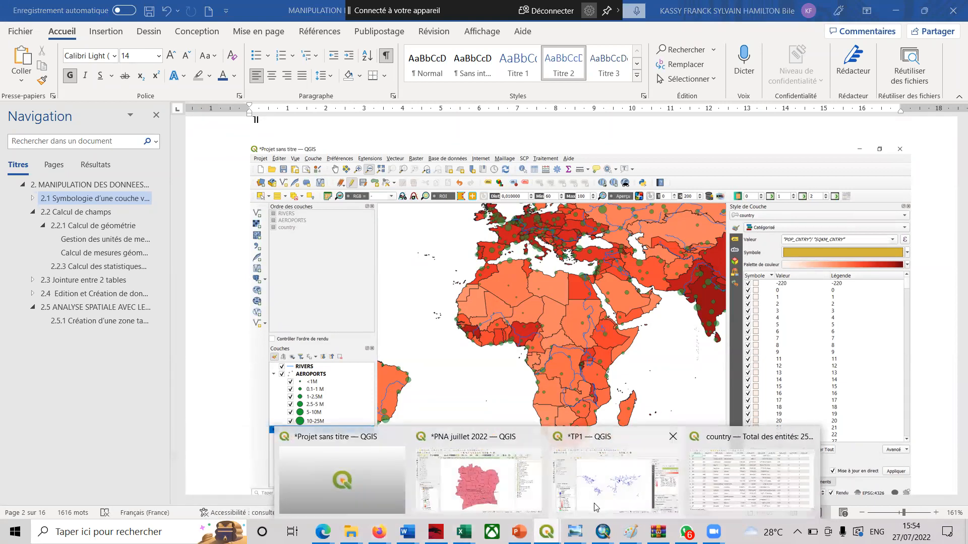
left_click(537, 437)
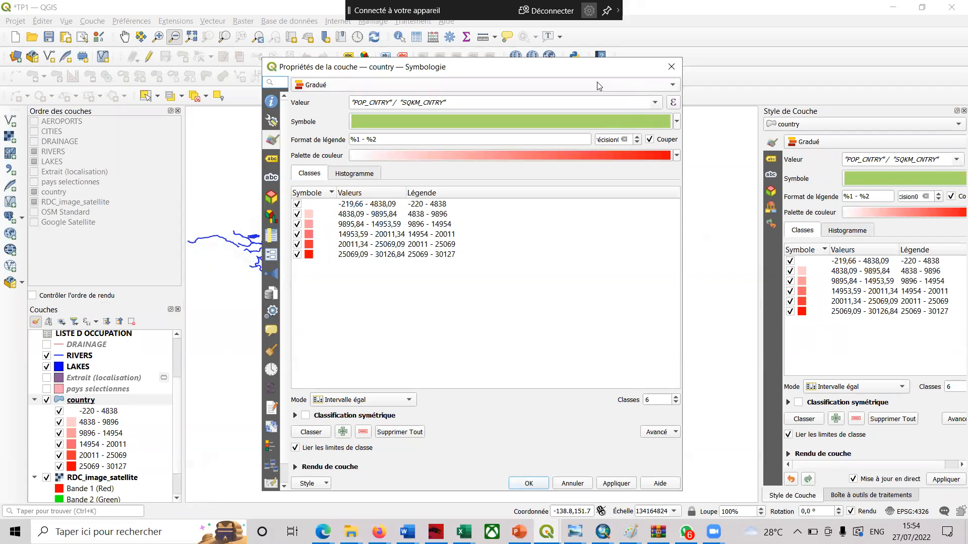
- Switch the country symbology to Catégorisé, classify it by "POP_CNTRY" / "SQKM_CNTRY", and apply it to the layer
left_click(569, 82)
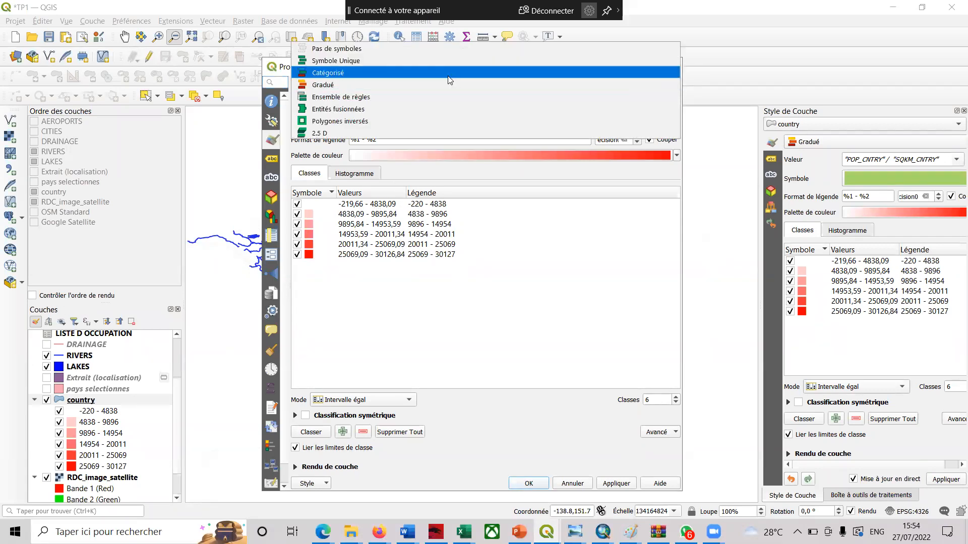
left_click(450, 73)
left_click(310, 451)
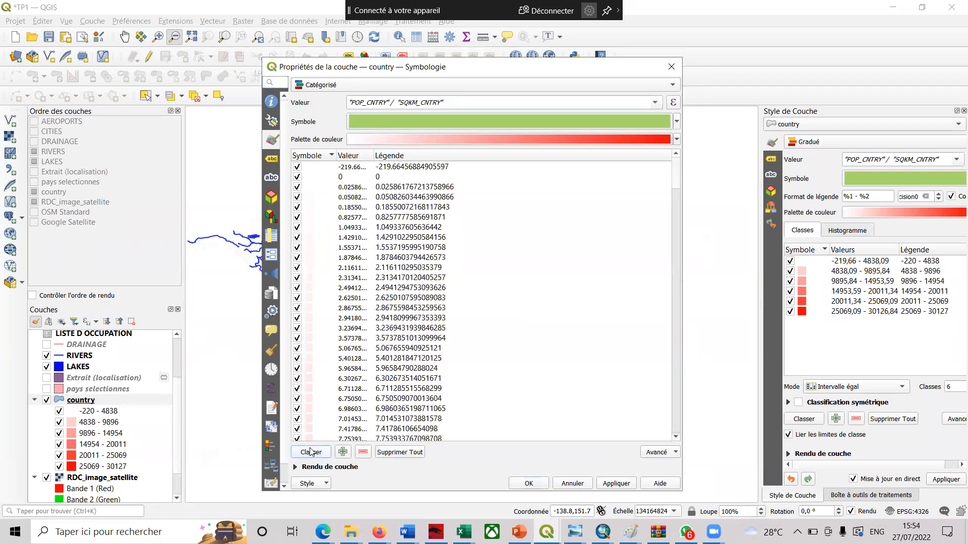
left_click(621, 484)
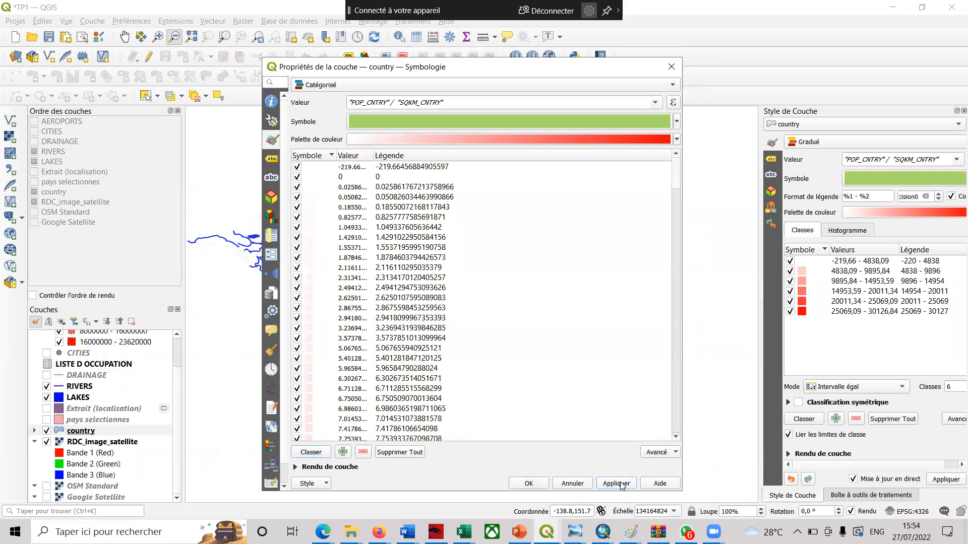
left_click(529, 484)
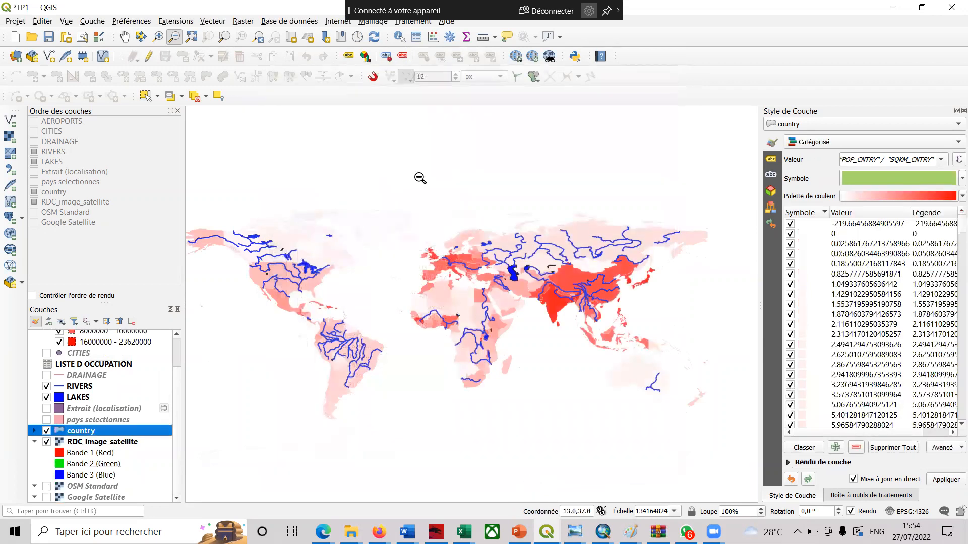
- Examine the categorised population density colours across Asia, Europe, Africa and the Americas on the map
left_click(124, 36)
left_click_drag(385, 298, 411, 288)
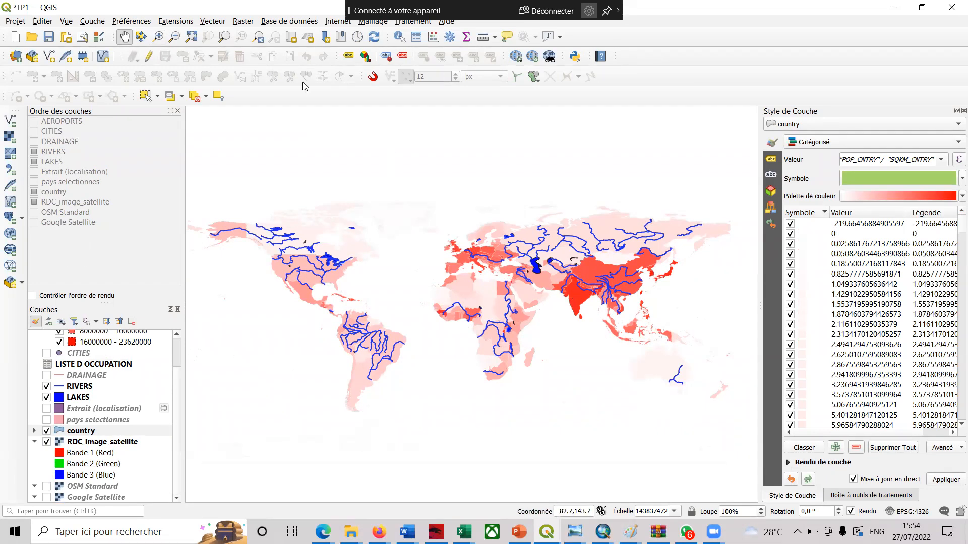
left_click(158, 36)
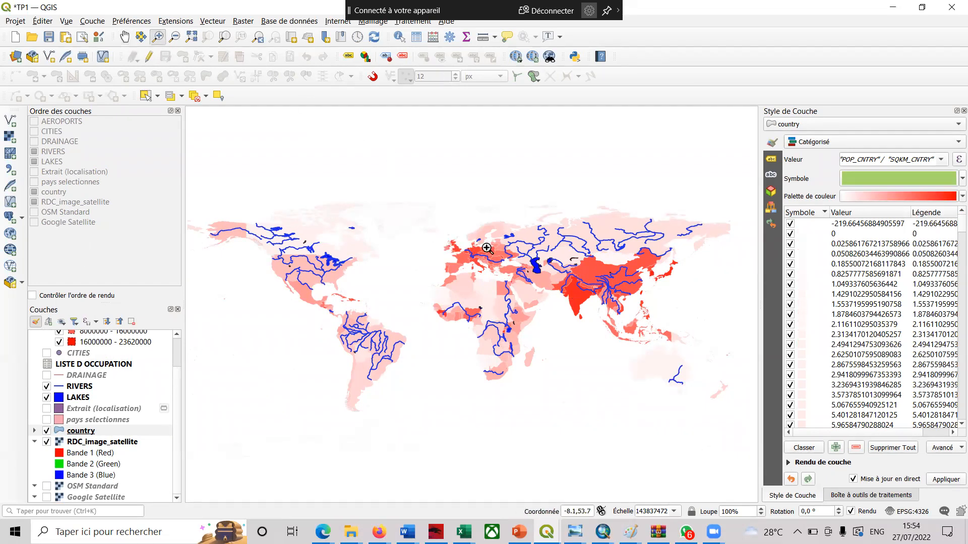
left_click(587, 299)
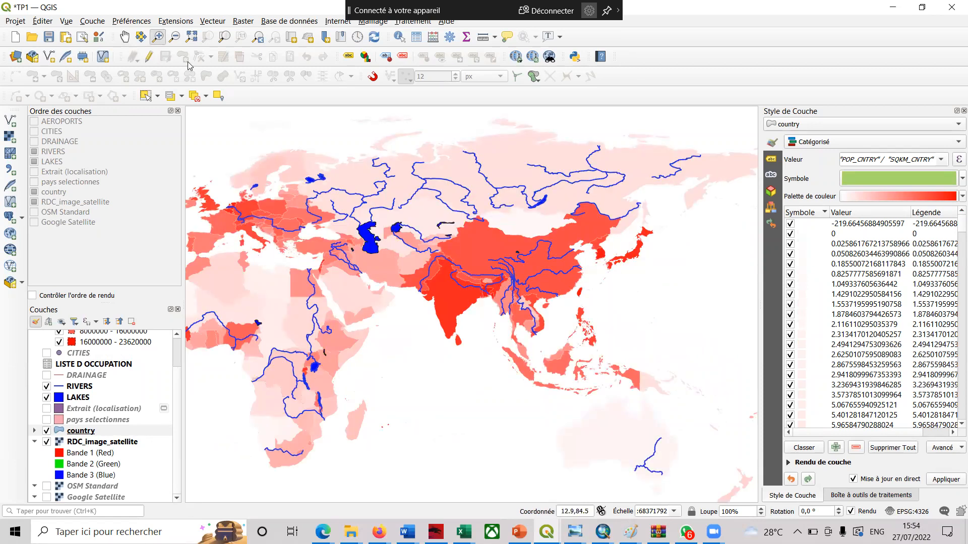
left_click(124, 37)
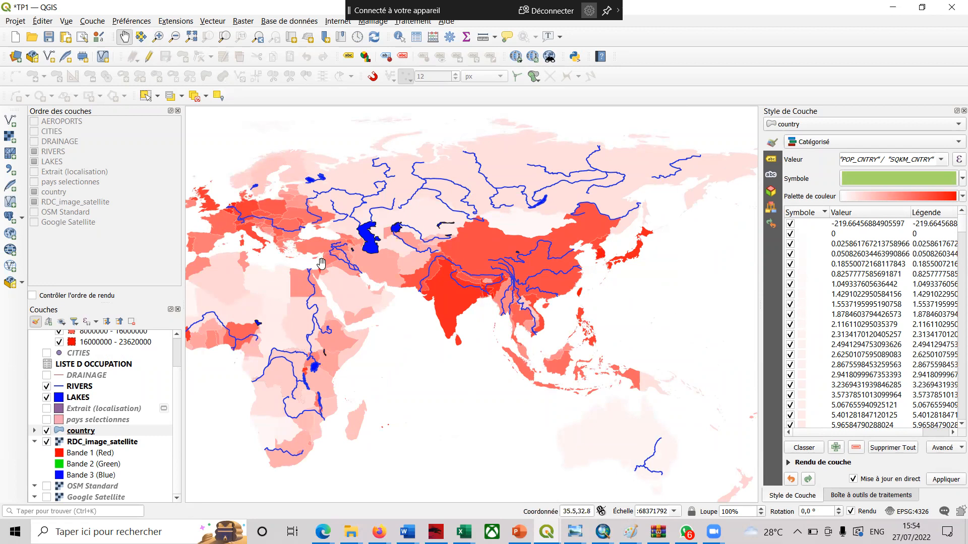
left_click_drag(322, 264, 610, 287)
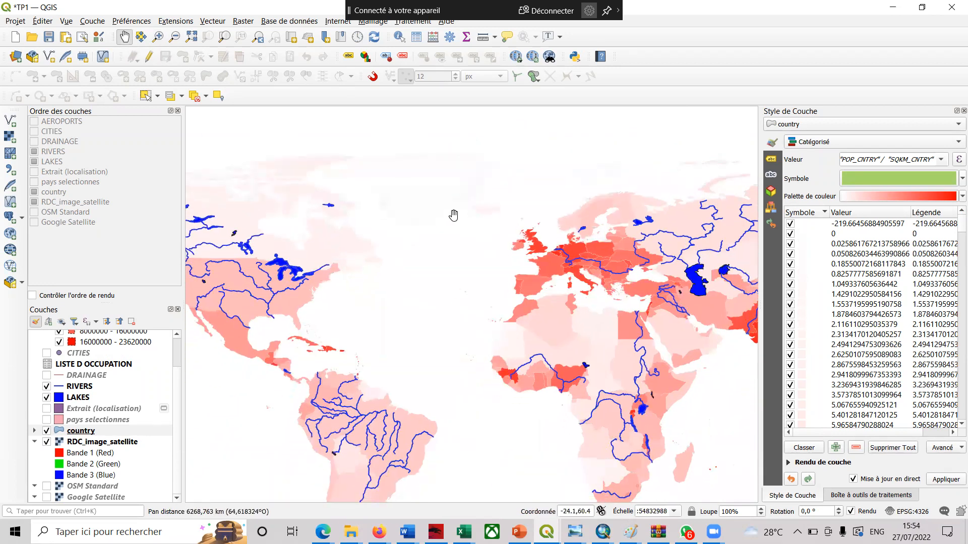
left_click_drag(393, 311, 319, 266)
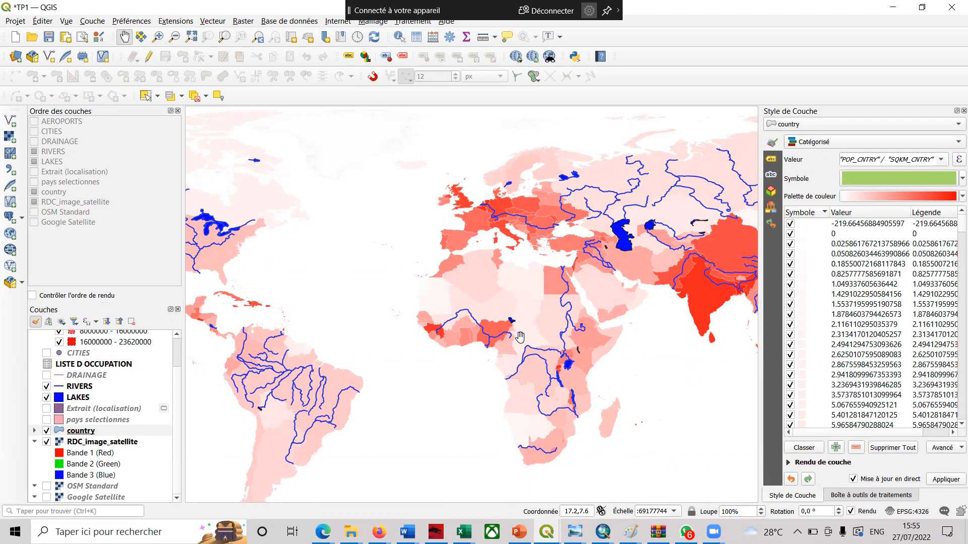
left_click_drag(420, 294, 470, 289)
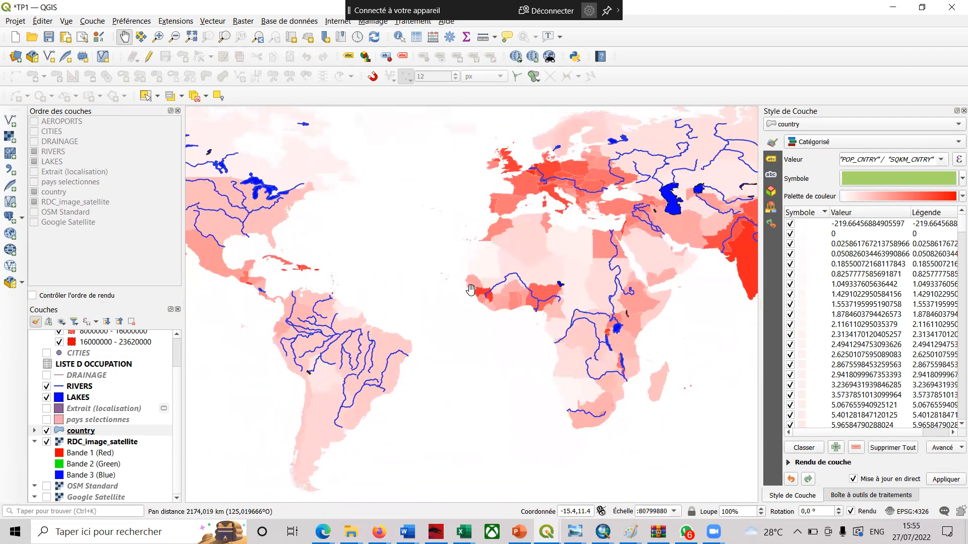
- Compare the categorised density map in QGIS with the illustration in the MANIPULATION DES DONNEES VECTORIELLES Word document
right_click(407, 532)
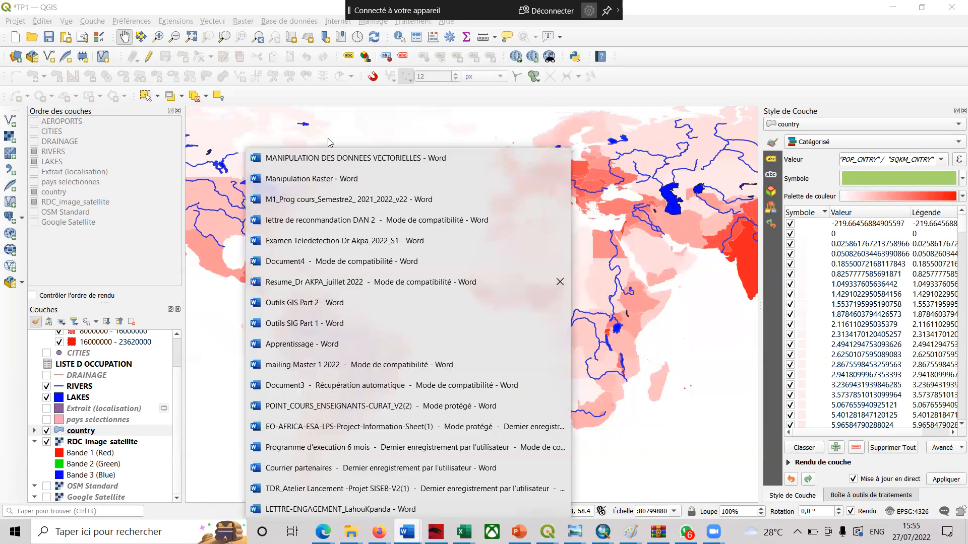
left_click(326, 158)
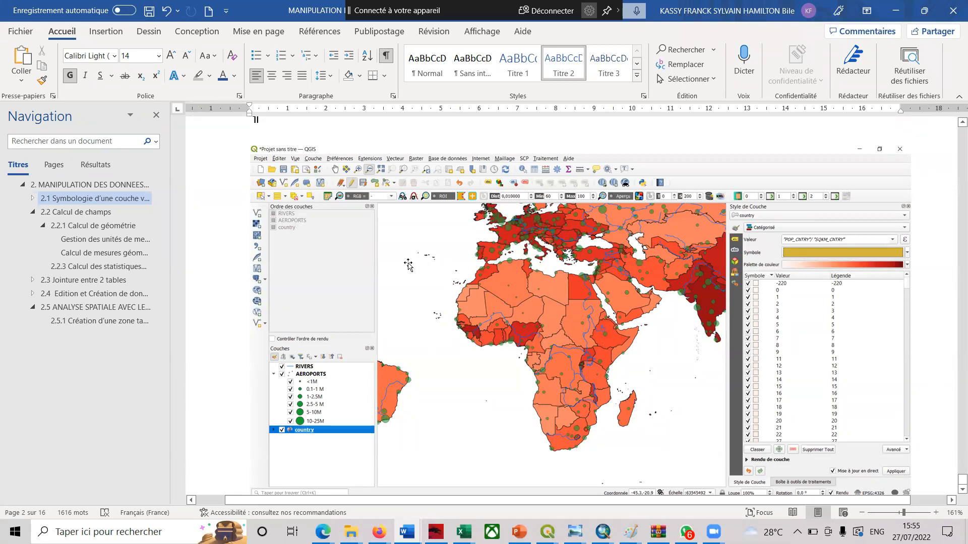
left_click(900, 19)
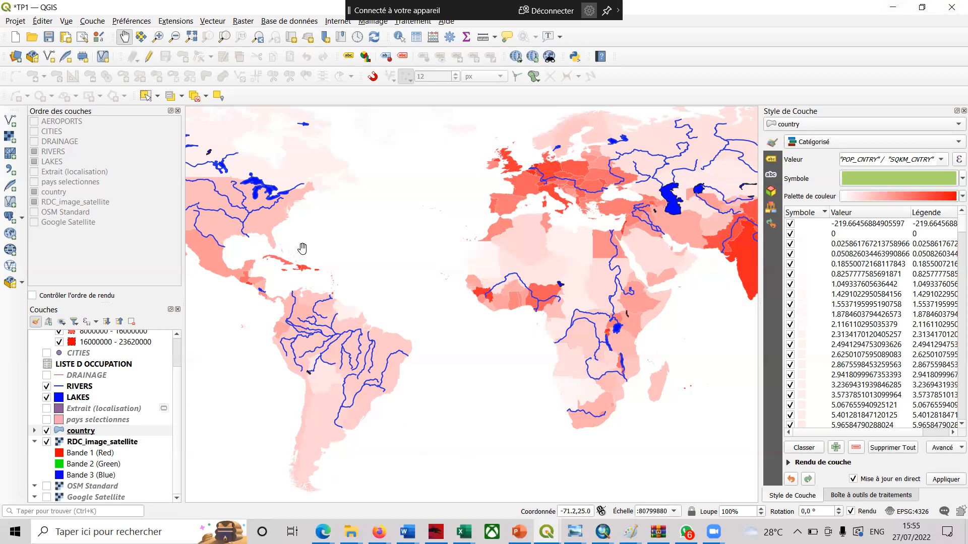
left_click_drag(661, 210, 655, 212)
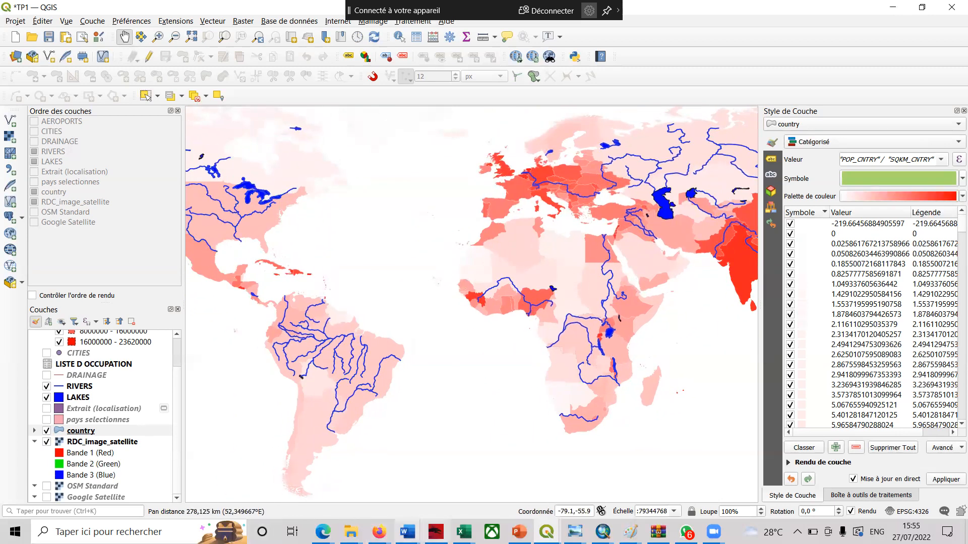
- Read section 2.2 Calcul de champs in the MANIPULATION DES DONNEES VECTORIELLES Word document and return to QGIS
right_click(408, 532)
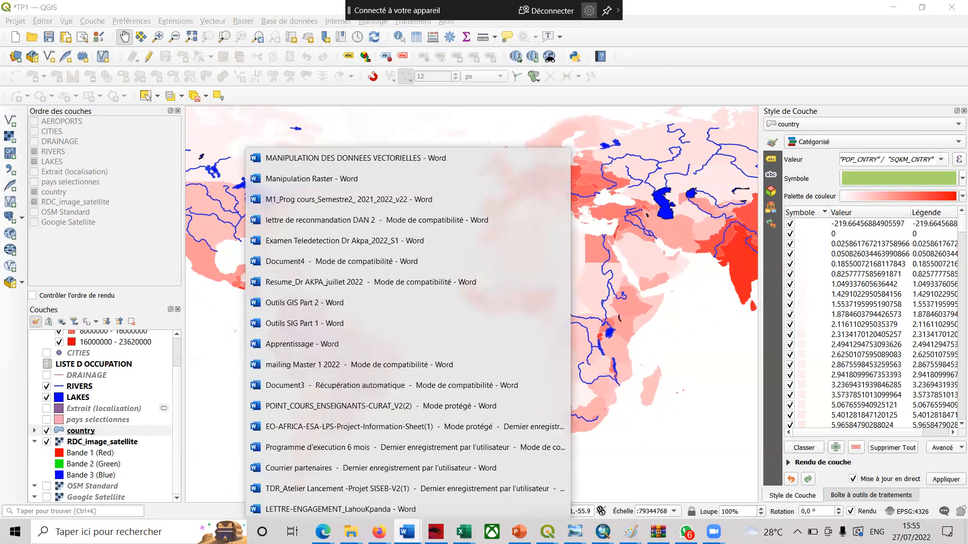
left_click(316, 162)
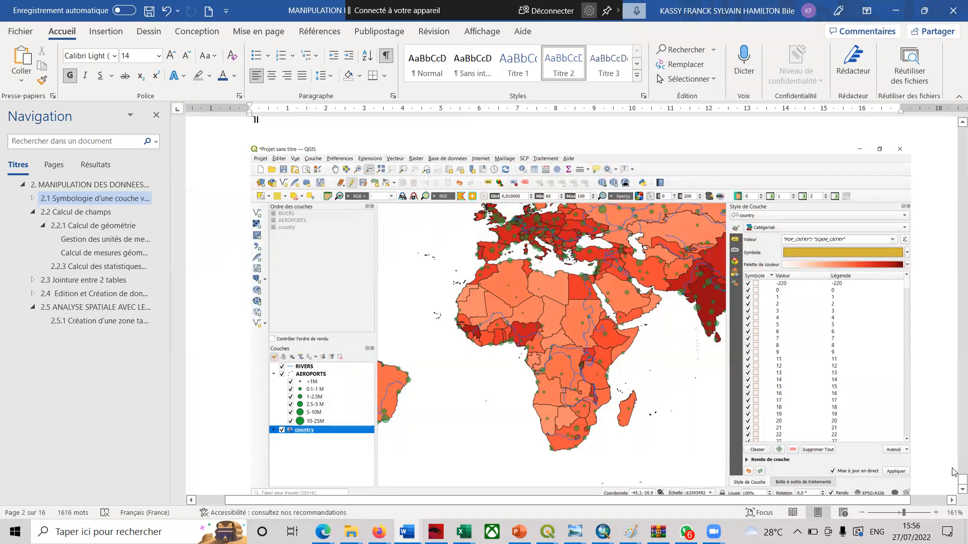
scroll(952, 479, "up", 15)
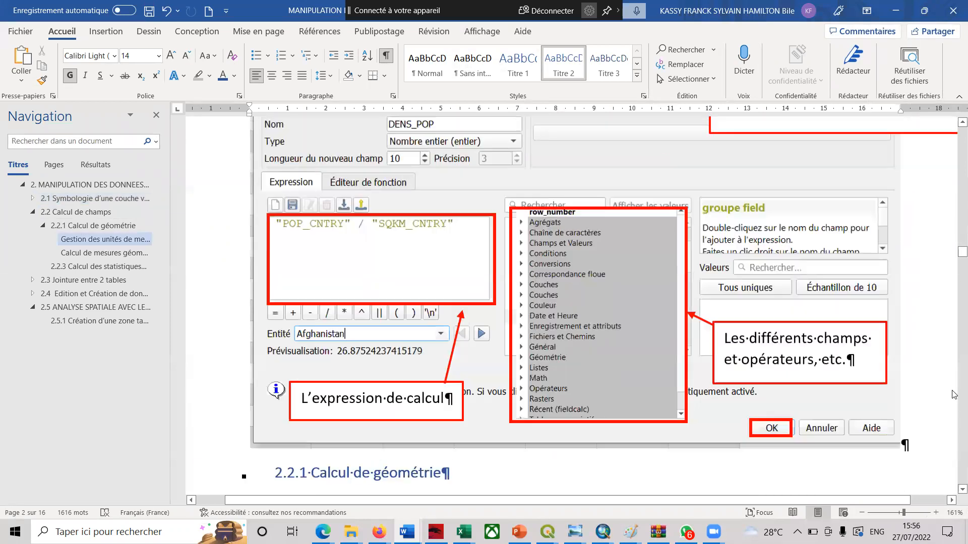
scroll(953, 200, "up", 10)
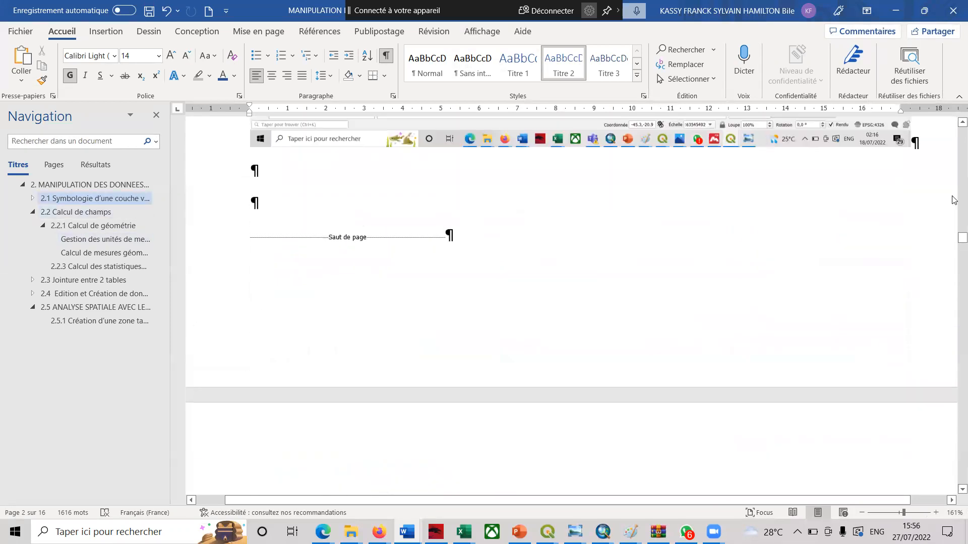
scroll(952, 276, "down", 10)
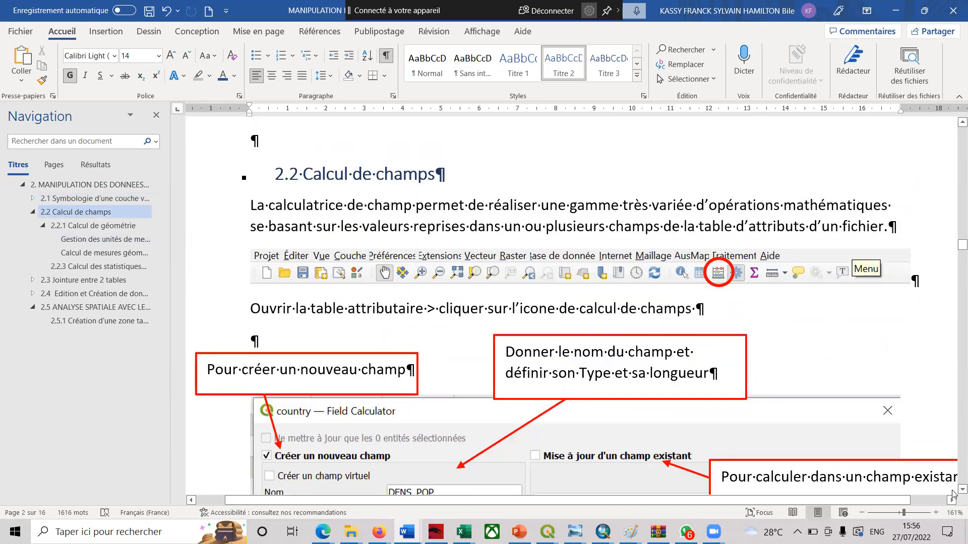
scroll(953, 494, "down", 1)
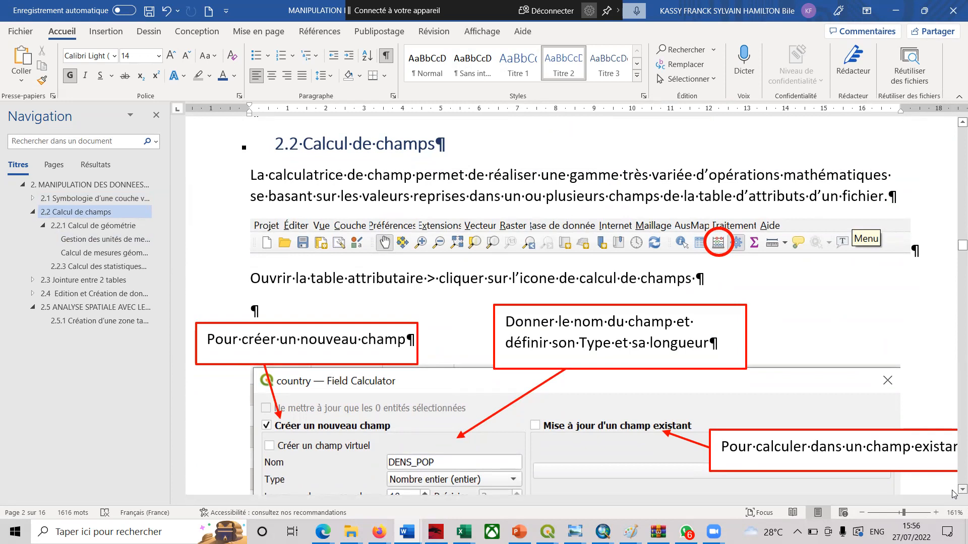
scroll(952, 491, "down", 2)
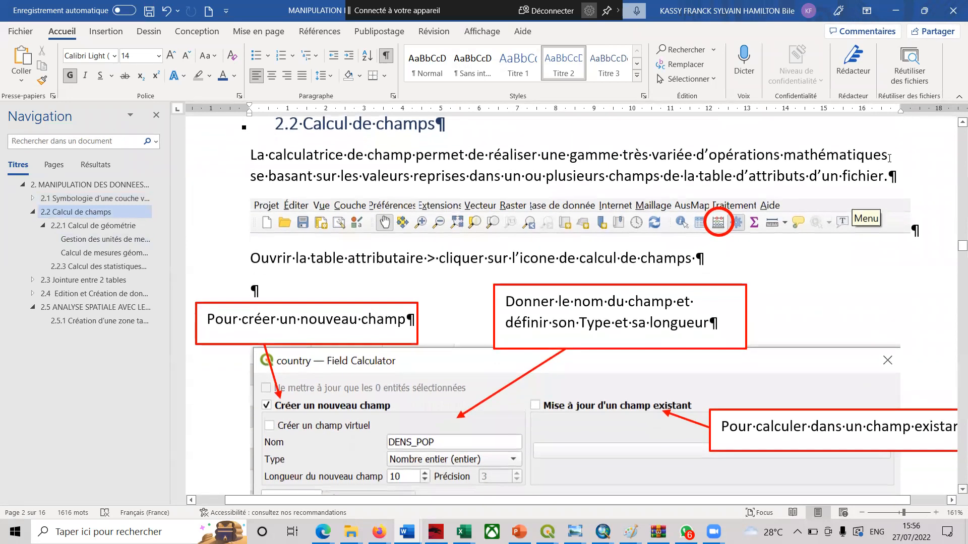
left_click(894, 12)
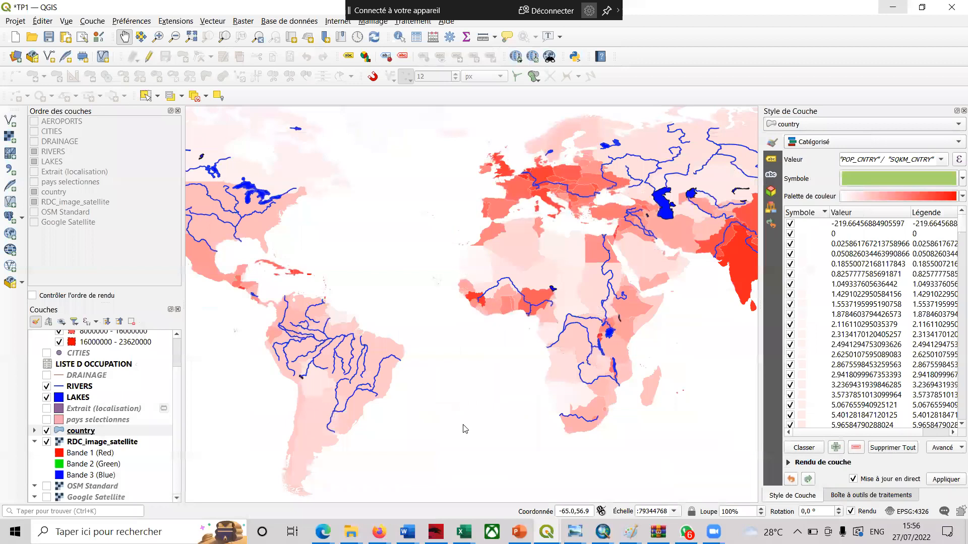
- Open the country layer's attribute table and bring up its field calculator, moving the dialog clear for use
right_click(75, 433)
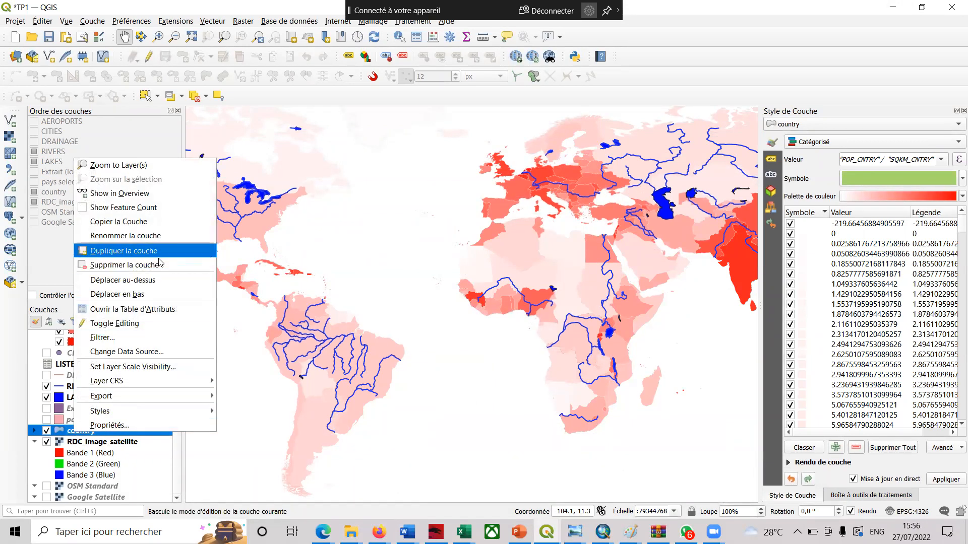
left_click(154, 313)
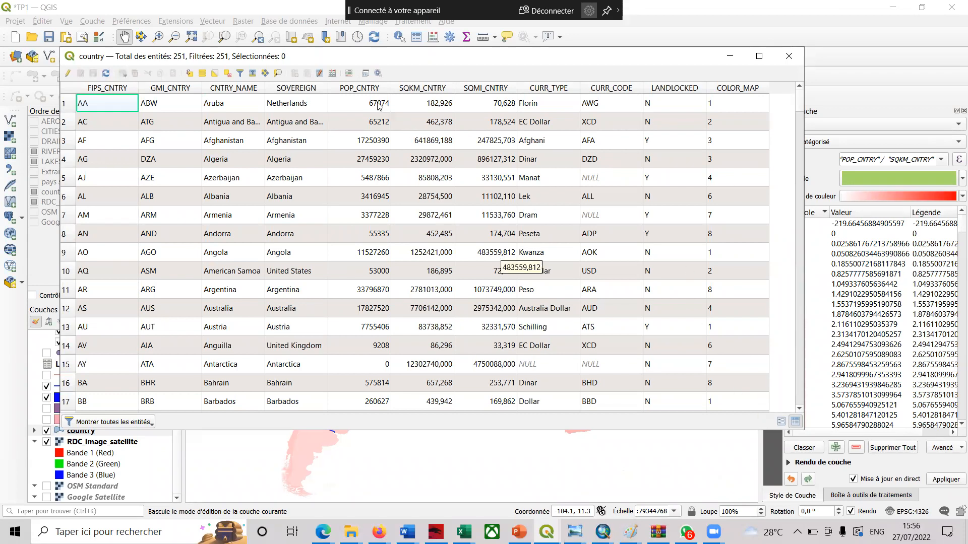
left_click(333, 73)
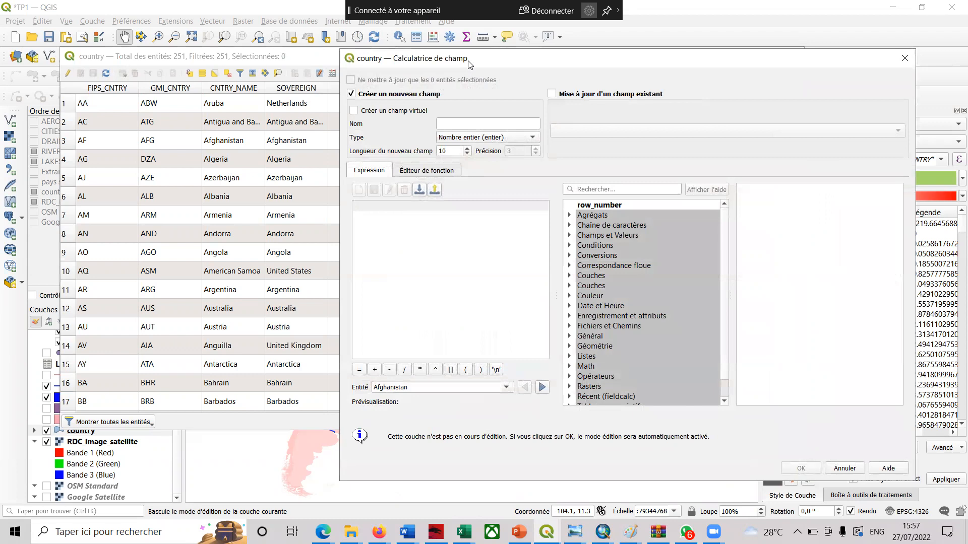
left_click_drag(468, 63, 380, 63)
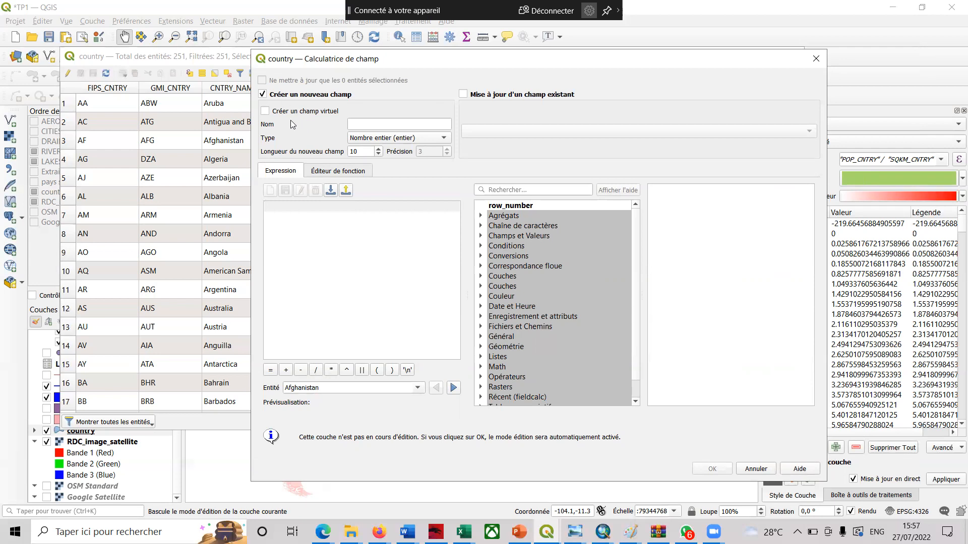
- Name the new country field Densite_m2 in the field calculator, with the dialog moved clear of the toolbar
left_click(383, 126)
type("Den")
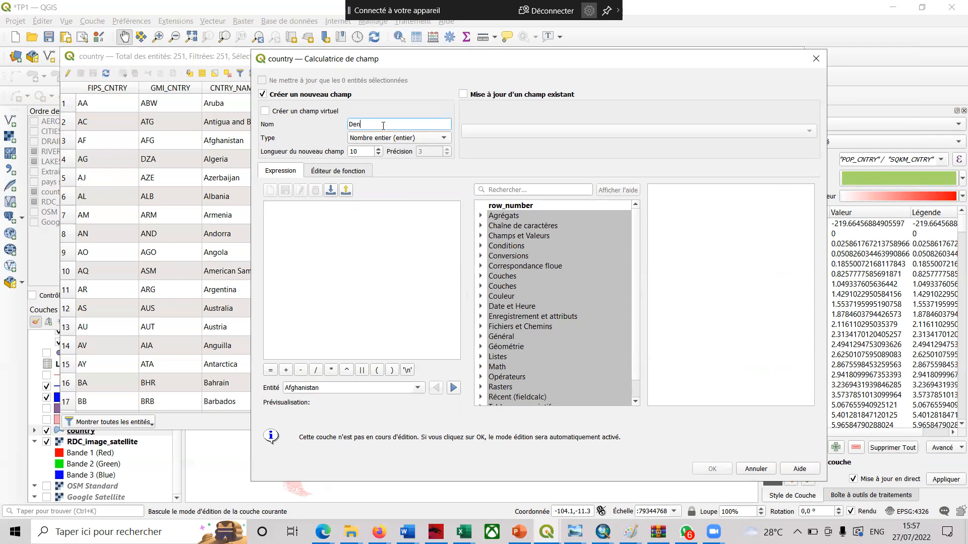
type("site_m")
key("BackSpace")
left_click_drag(567, 65, 559, 89)
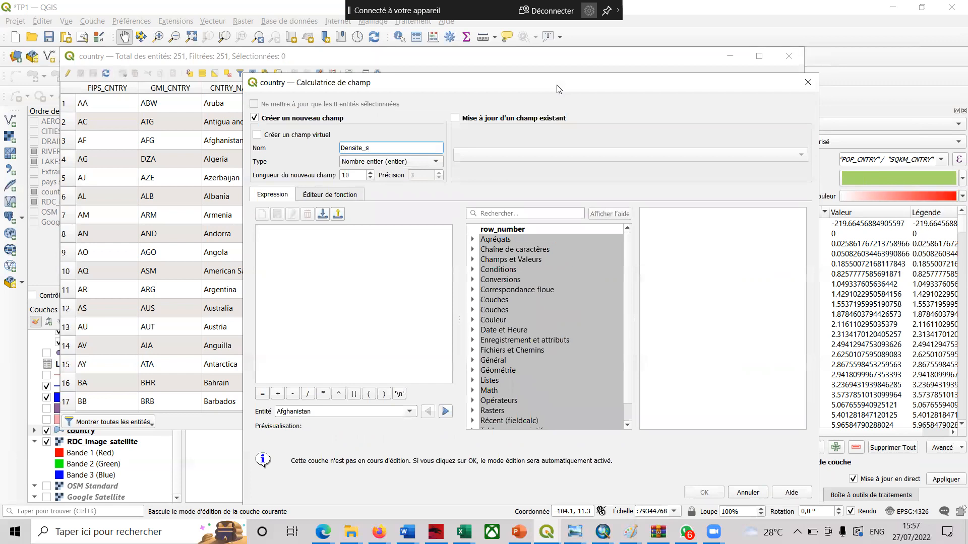
type("q")
key("BackSpace")
key("BackSpace")
type("m2")
- Update the existing SQMI_CNTRY field of the country layer with each polygon's area using the $area geometry function
left_click(456, 118)
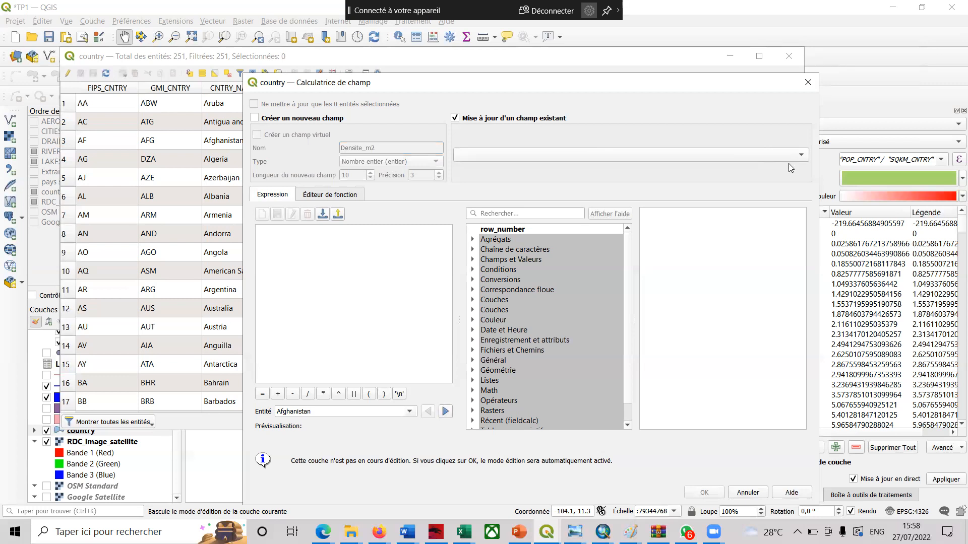
left_click(801, 154)
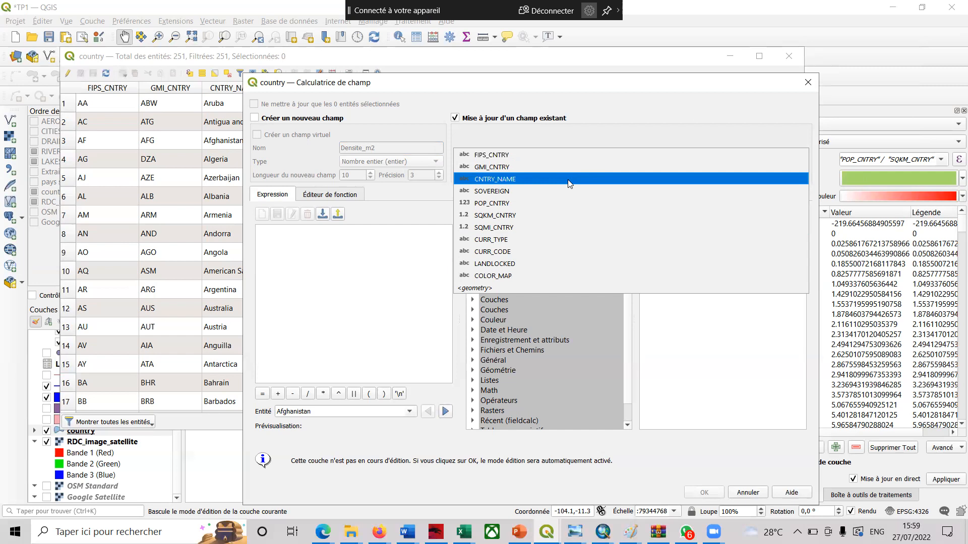
left_click(527, 215)
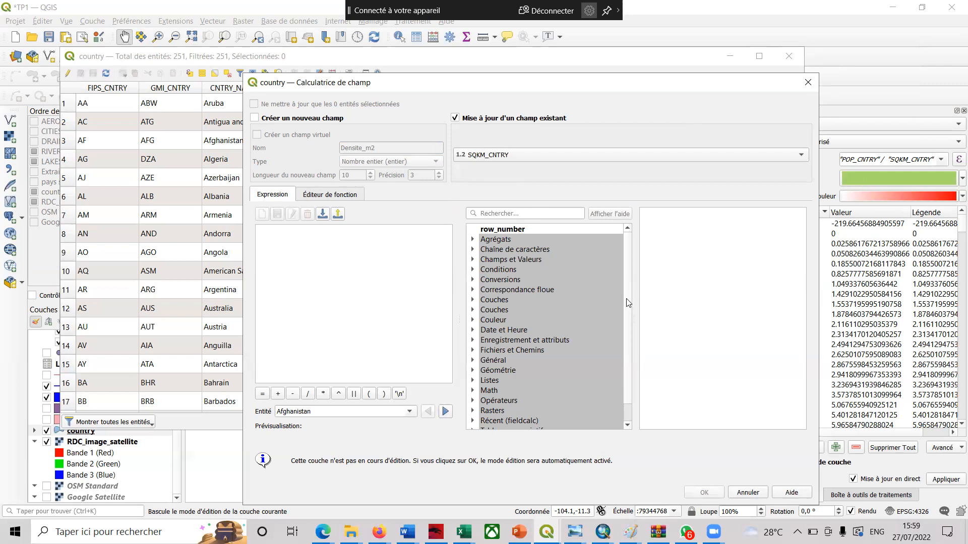
scroll(628, 303, "down", 1)
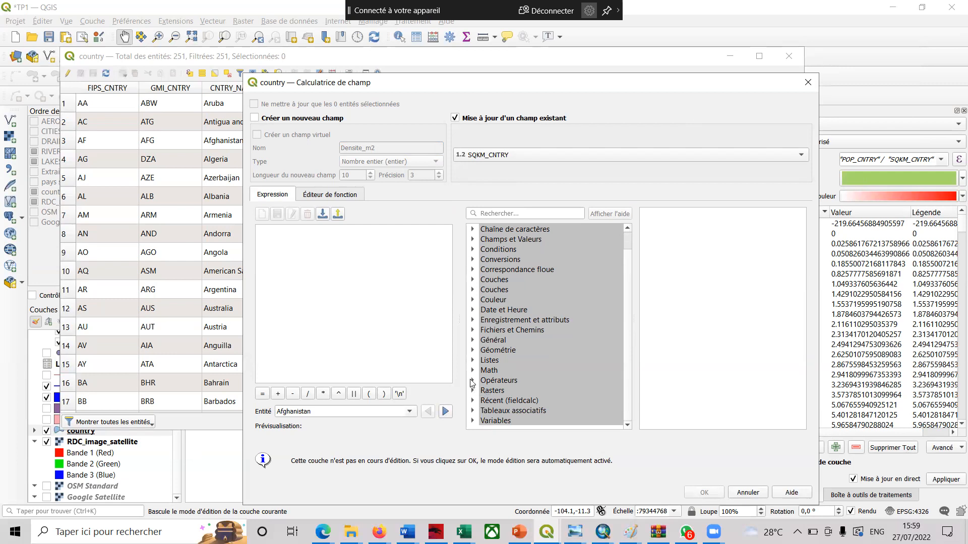
left_click(472, 350)
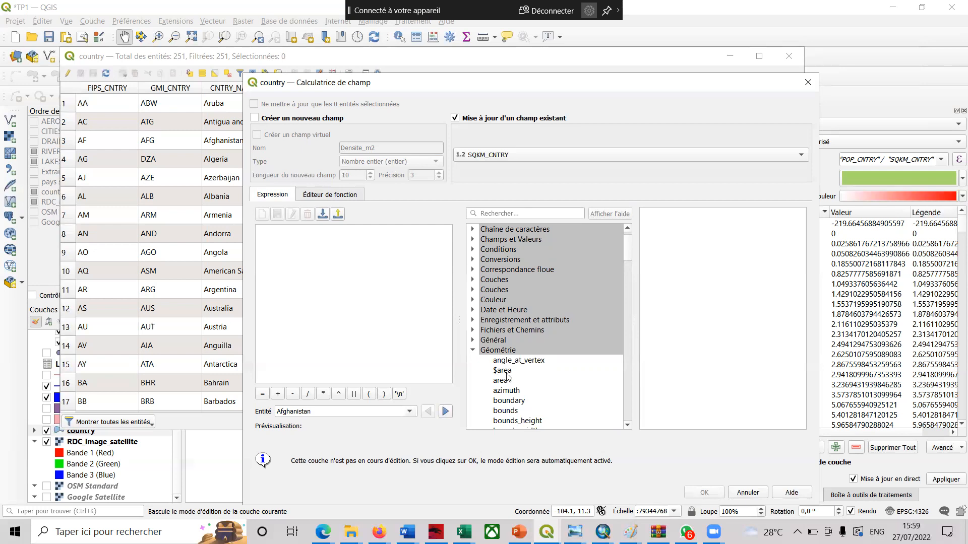
double_click(506, 373)
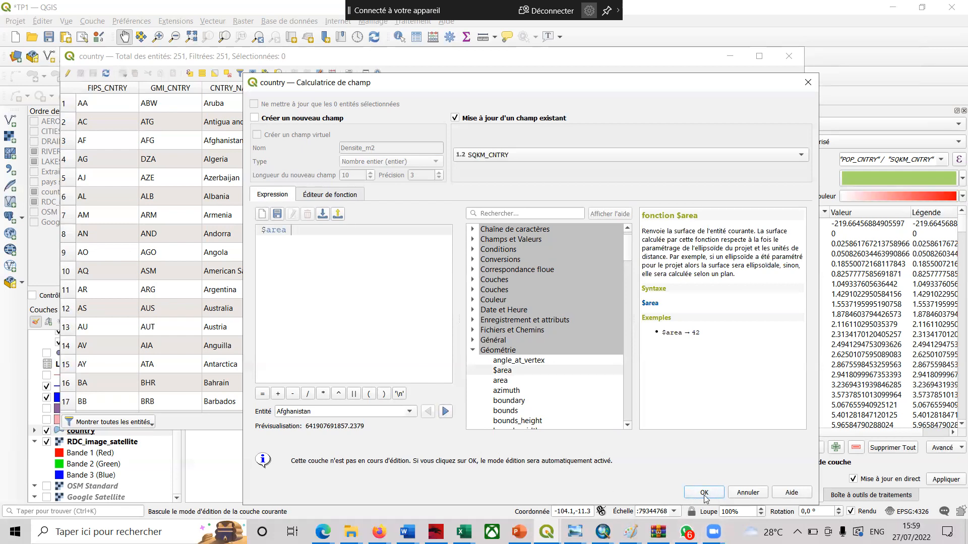
left_click(553, 150)
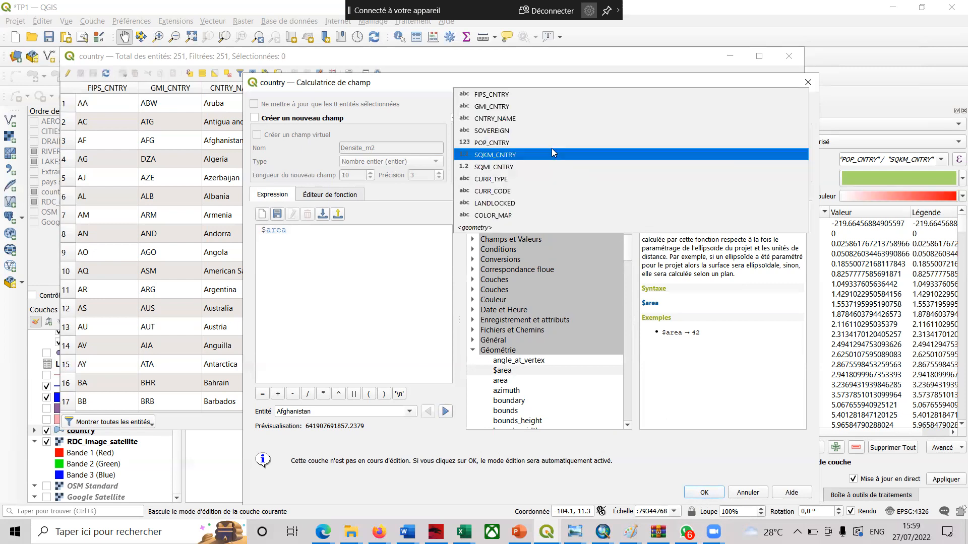
left_click(509, 165)
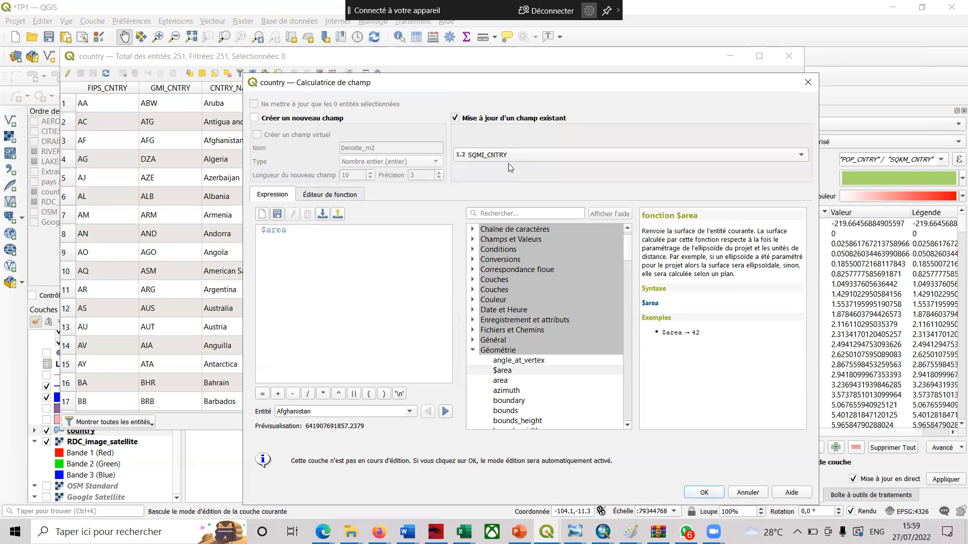
left_click(705, 492)
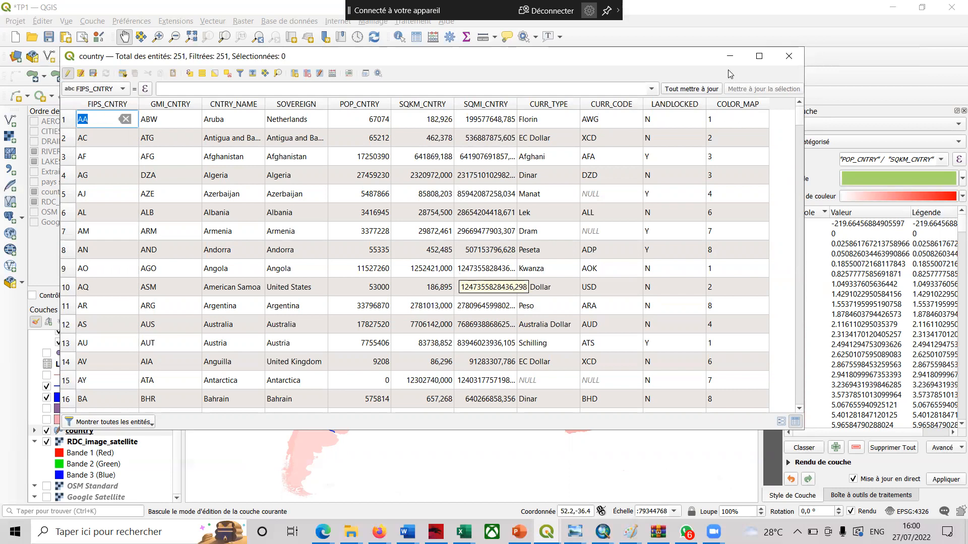
- Start a new country field named densite_m2 in the field calculator and begin its expression with "POP_CNTRY" /
left_click(332, 74)
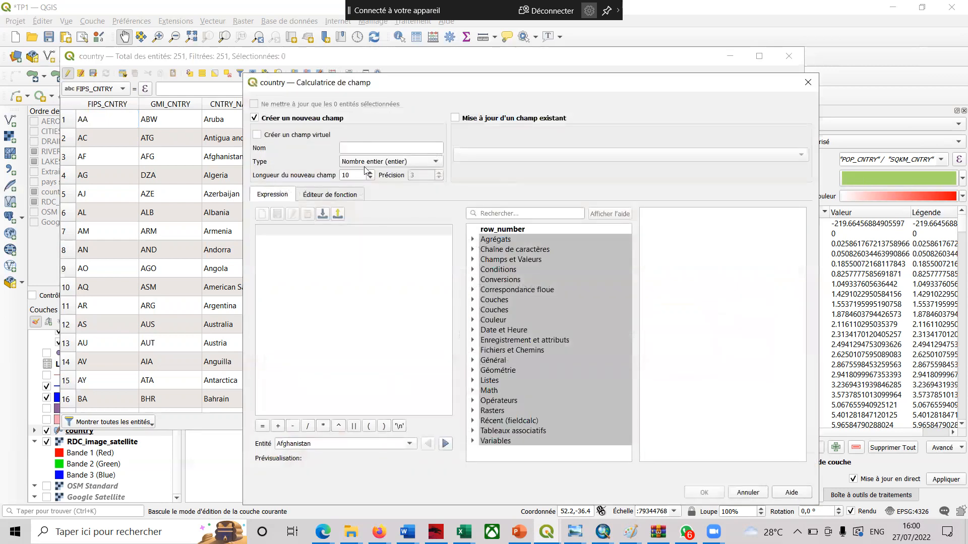
left_click(353, 147)
type("densite_m2")
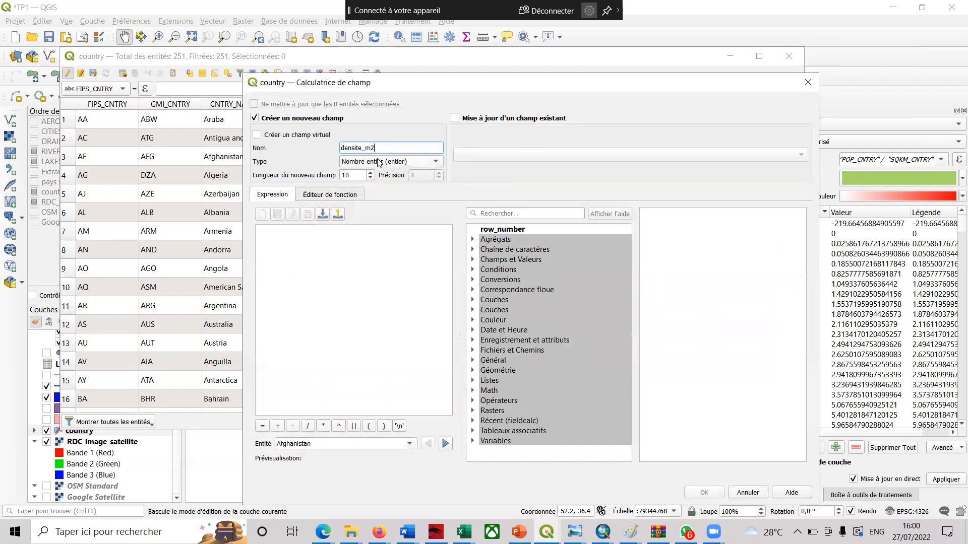
left_click(289, 247)
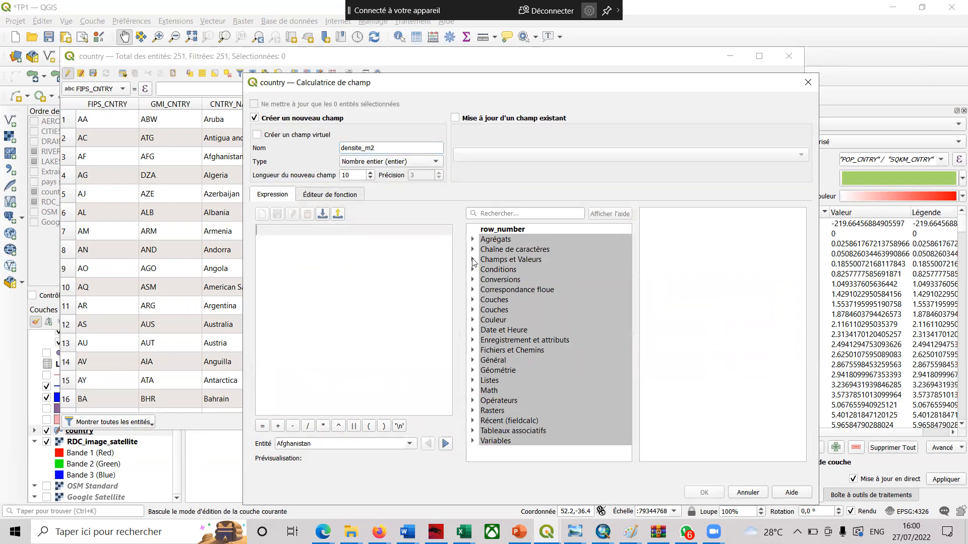
left_click(473, 259)
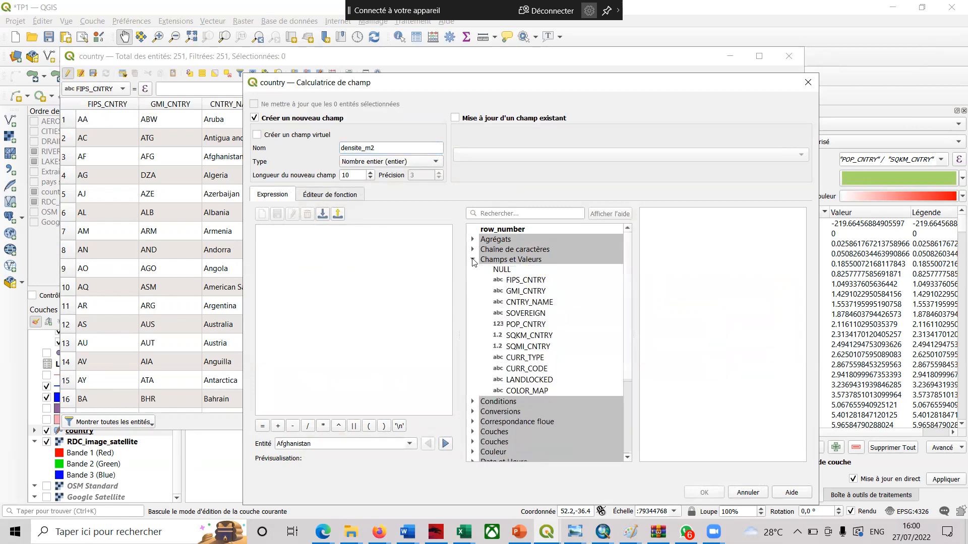
double_click(523, 325)
type("/")
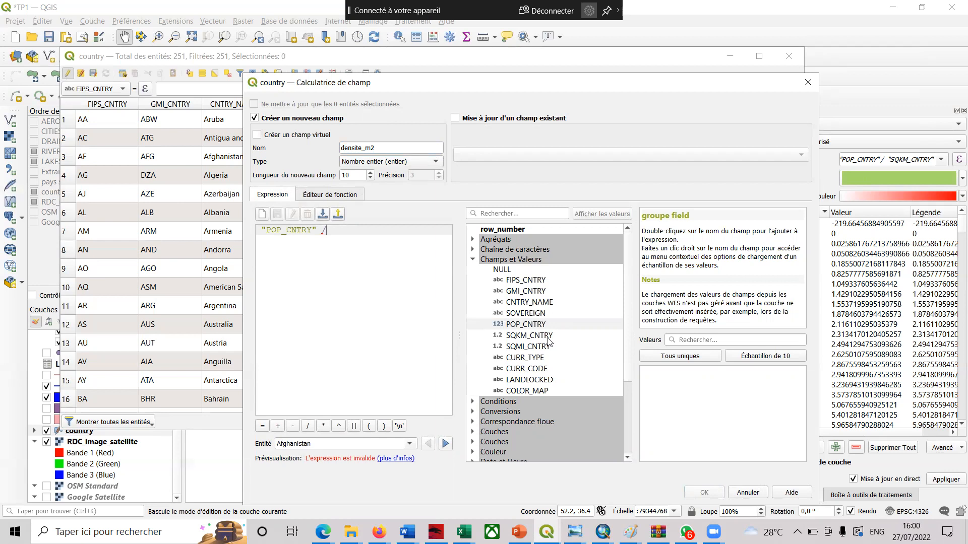
- Rename the new field densite_km, complete the expression as "POP_CNTRY" / "SQKM_CNTRY" and create the field
left_click(380, 147)
key("BackSpace")
key("BackSpace")
type("km")
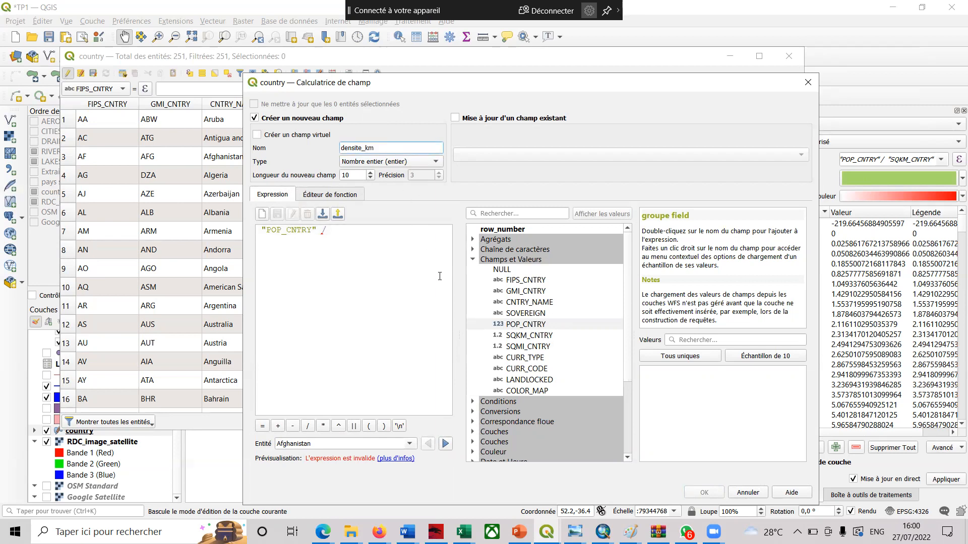
double_click(544, 336)
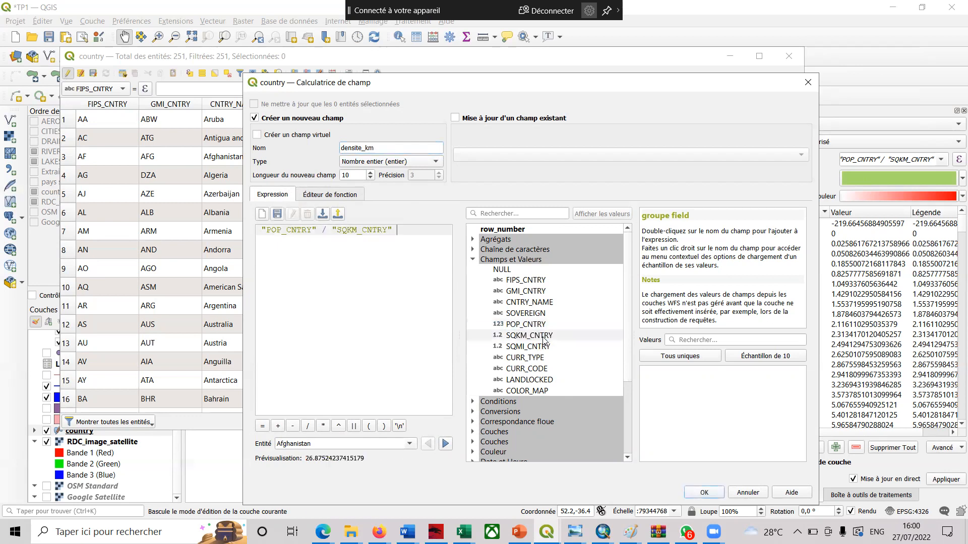
left_click(714, 497)
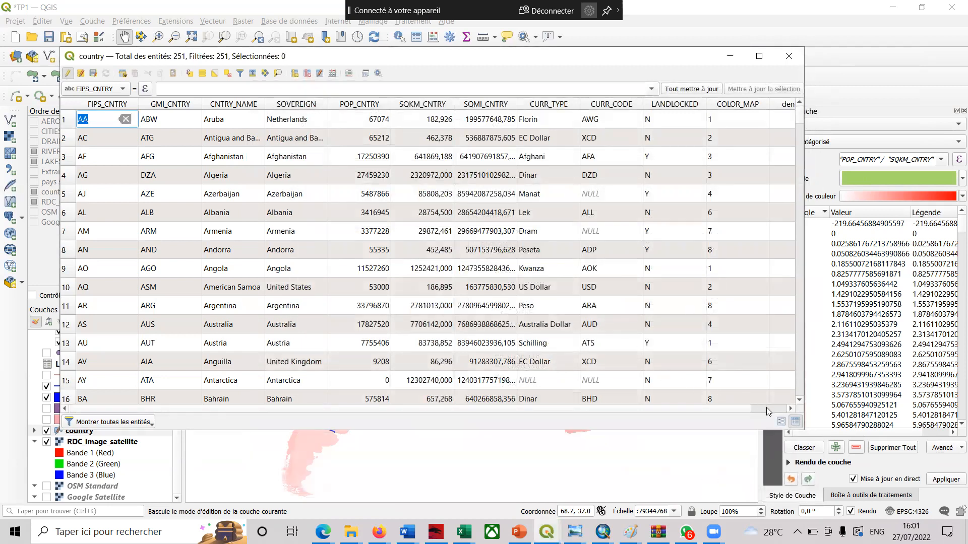
- Review the densite_km values in the country attribute table and return to the map
left_click(769, 411)
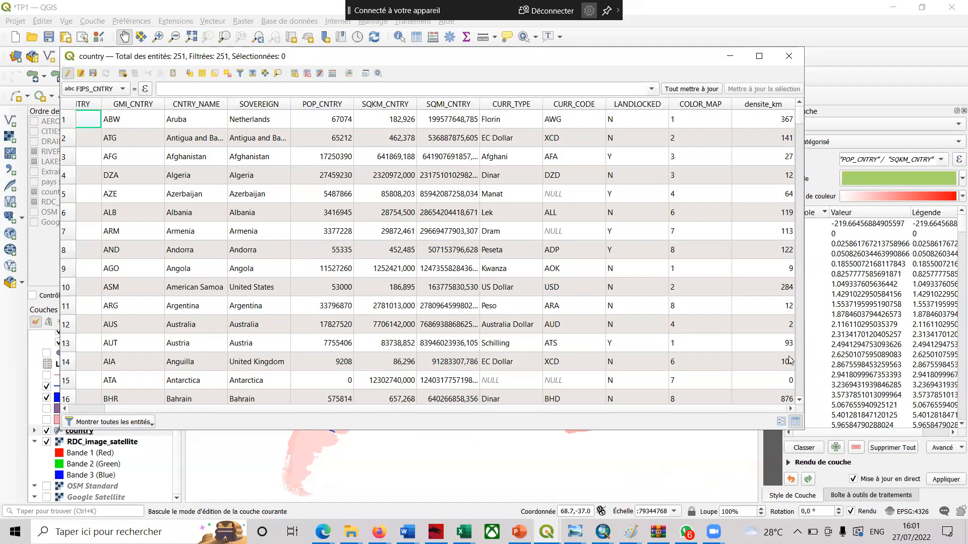
double_click(791, 325)
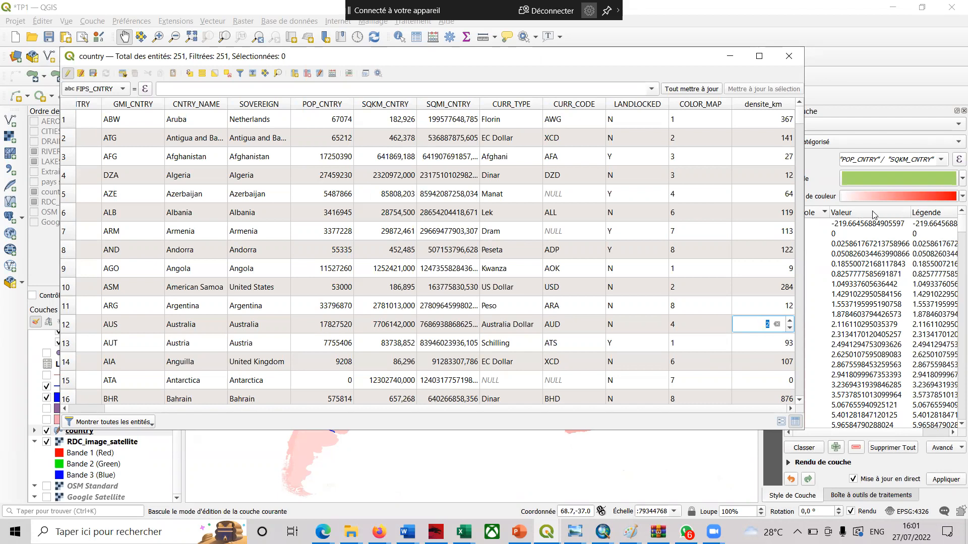
left_click(760, 57)
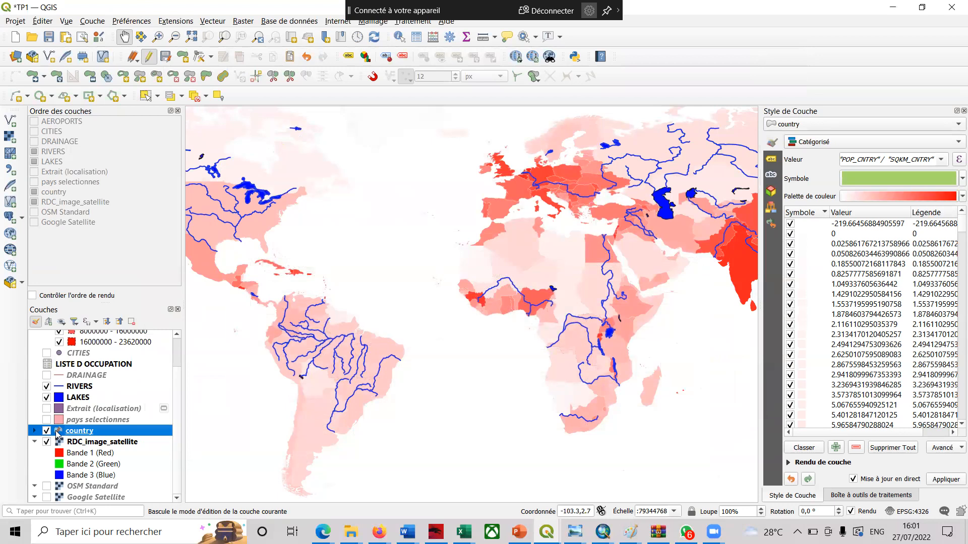
- Open the RIVERS layer's attribute table and bring up its field calculator
left_click(80, 399)
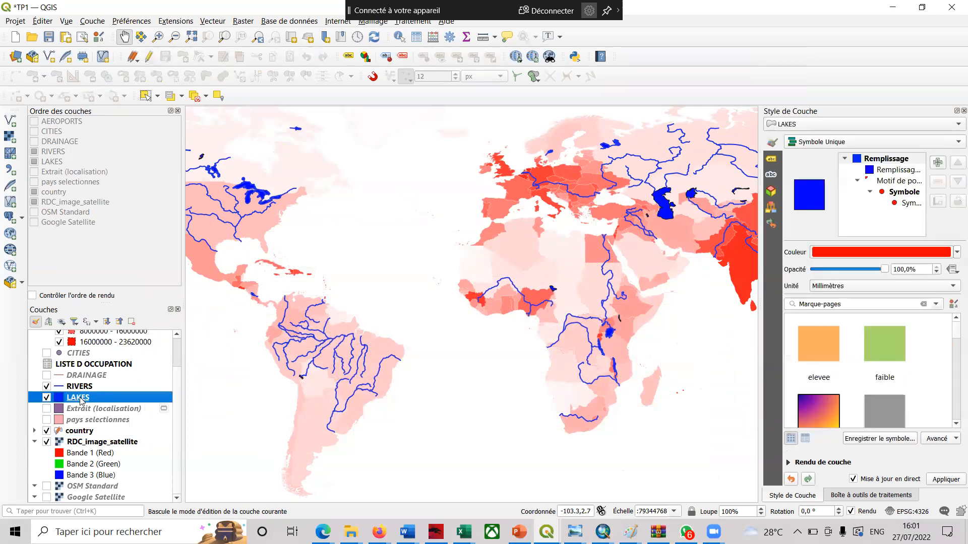
left_click(74, 387)
right_click(74, 388)
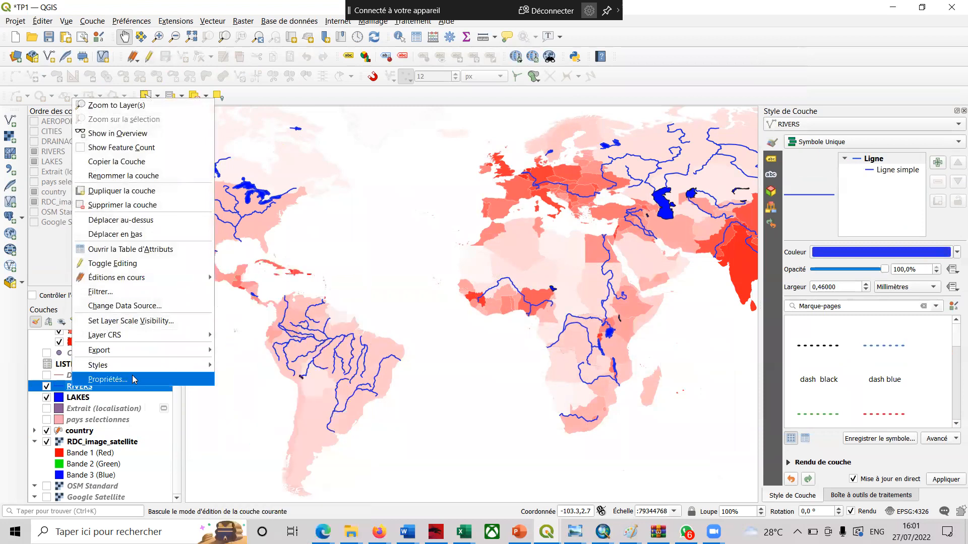
left_click(158, 255)
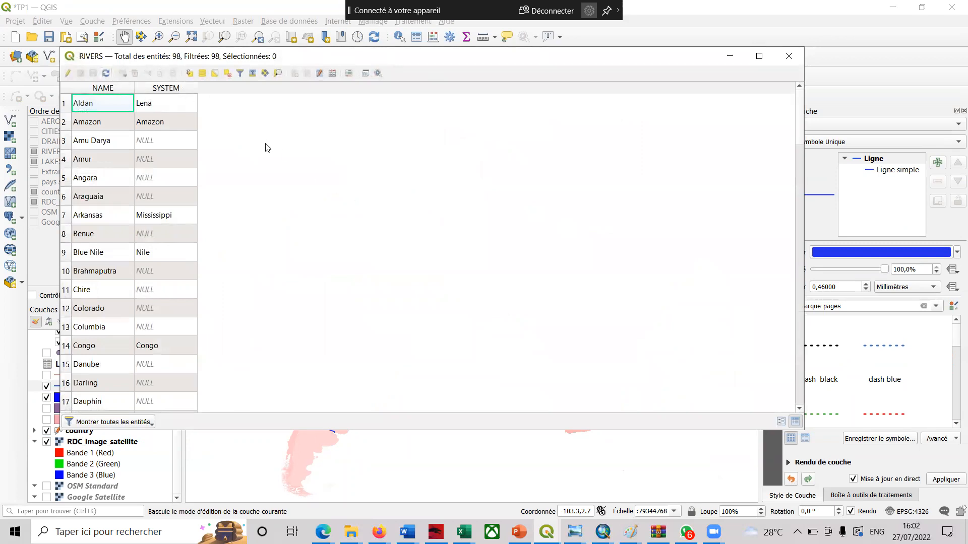
left_click(333, 74)
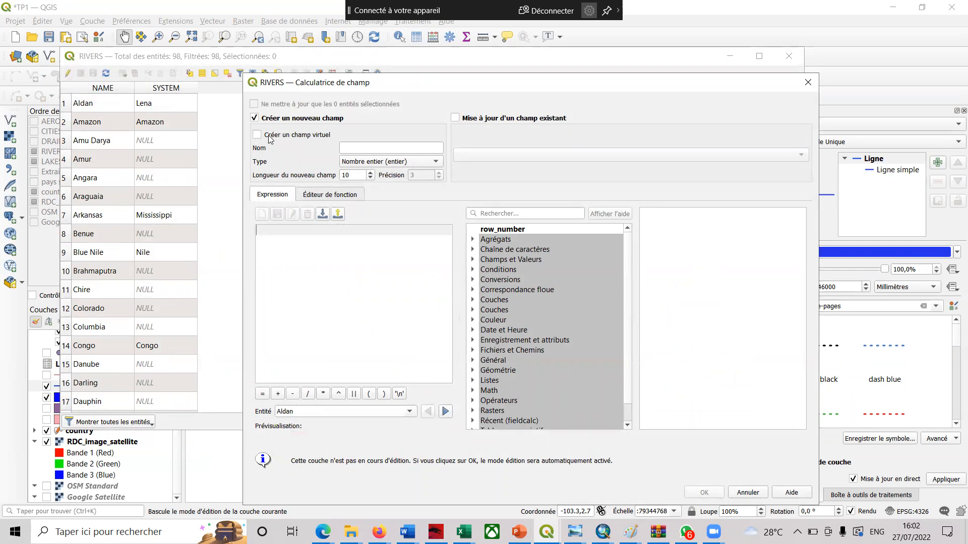
- Name the new RIVERS field Length and set its type to Nombre décimal (réel)
left_click(351, 148)
type("L")
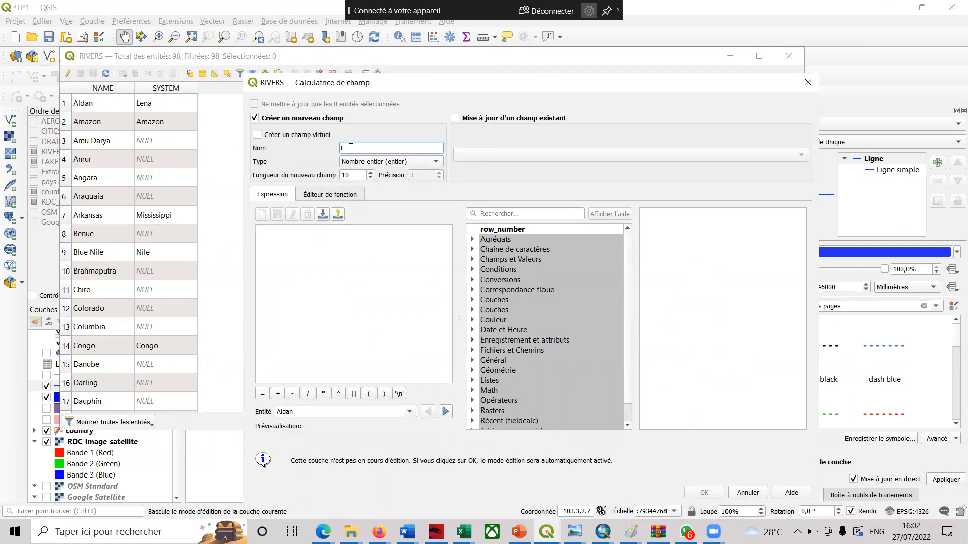
type("enght")
key("BackSpace")
key("BackSpace")
type("th")
left_click(416, 164)
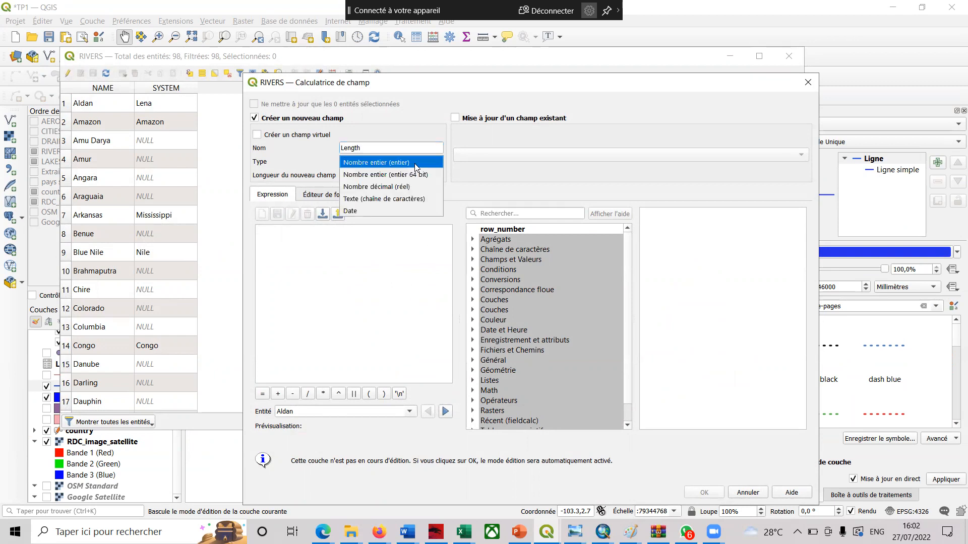
left_click(375, 186)
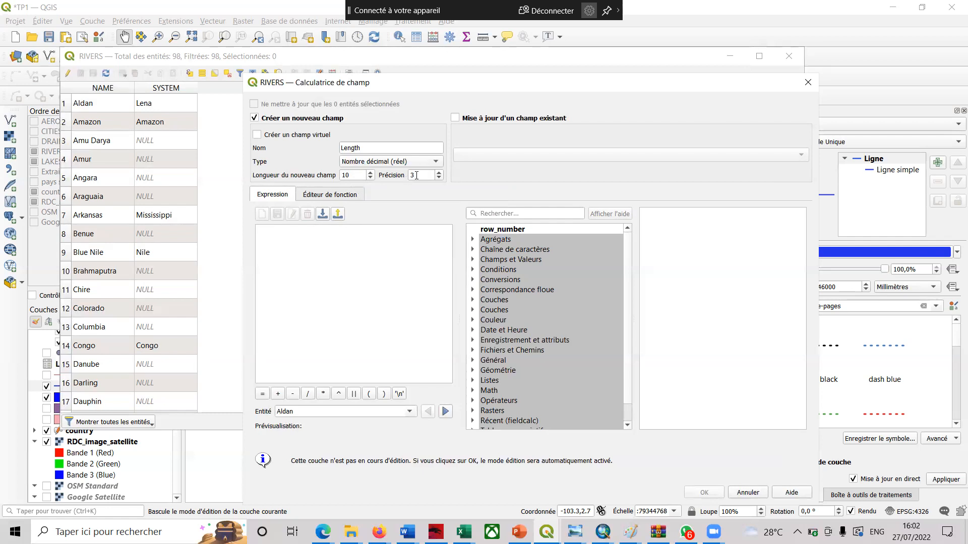
- Calculate the Length field with the $length geometry function, create it and close the RIVERS attribute table
left_click(473, 370)
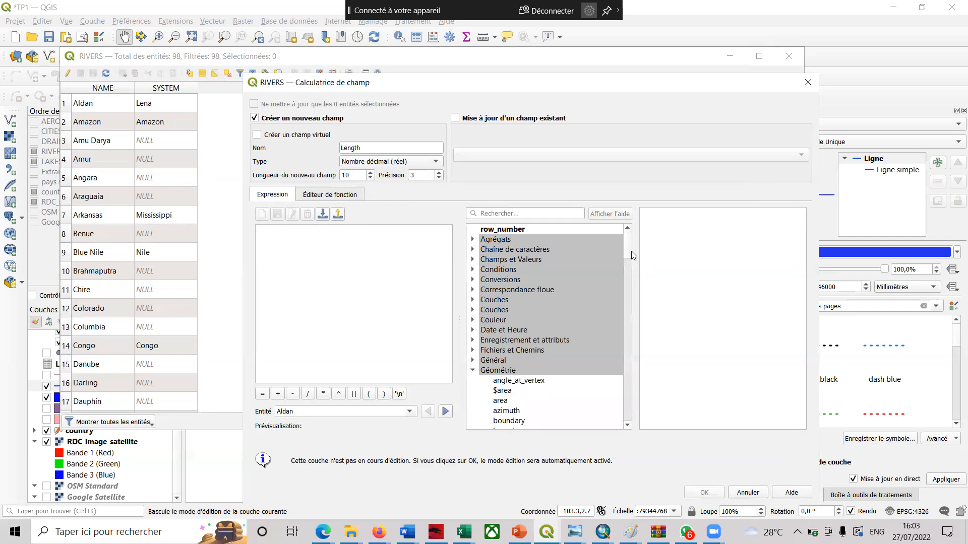
left_click_drag(628, 255, 638, 331)
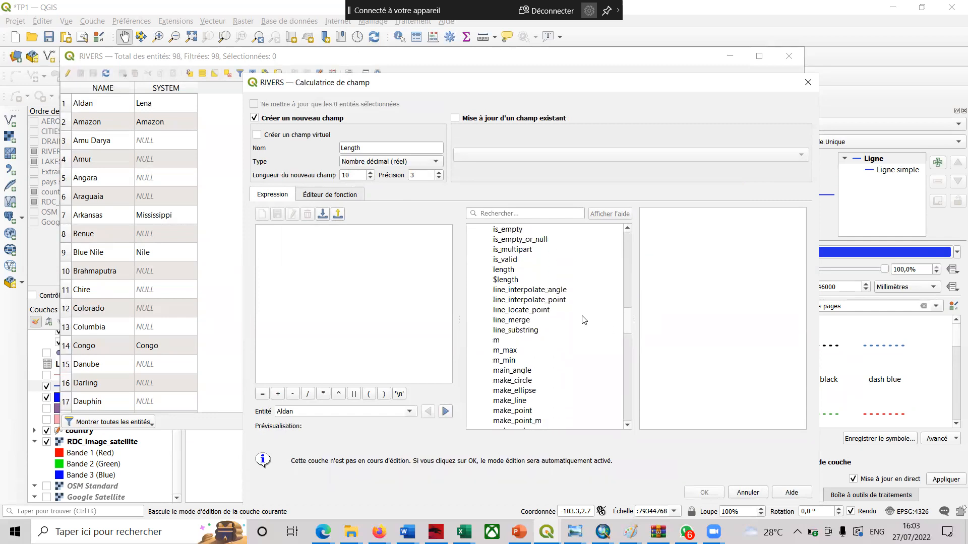
double_click(510, 281)
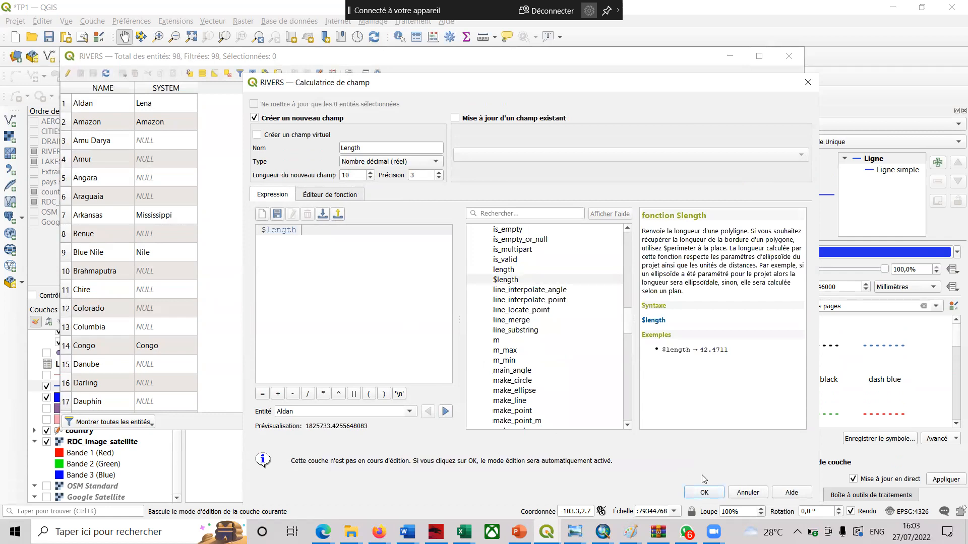
left_click(704, 493)
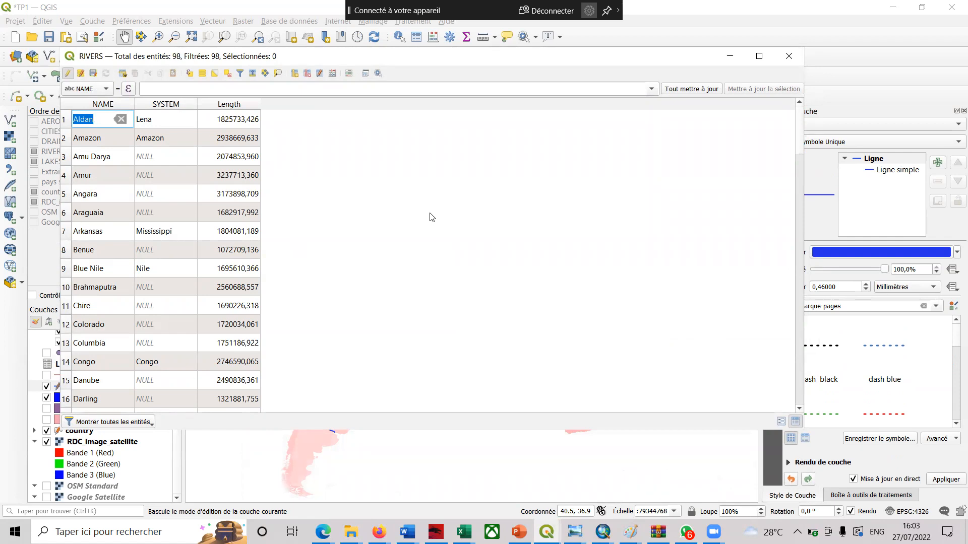
left_click(789, 56)
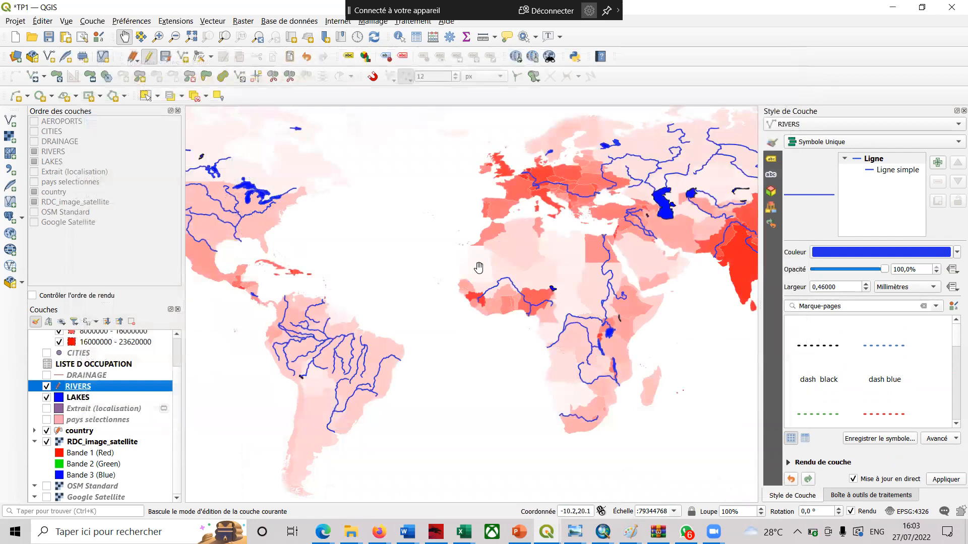
- Bring up the list of open Word documents to leave the QGIS map
left_click_drag(394, 276, 421, 274)
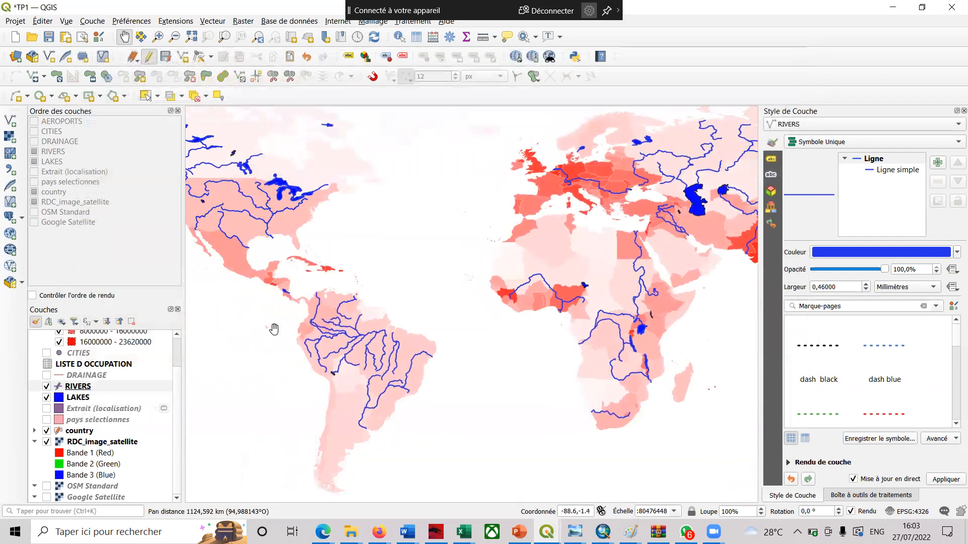
right_click(407, 532)
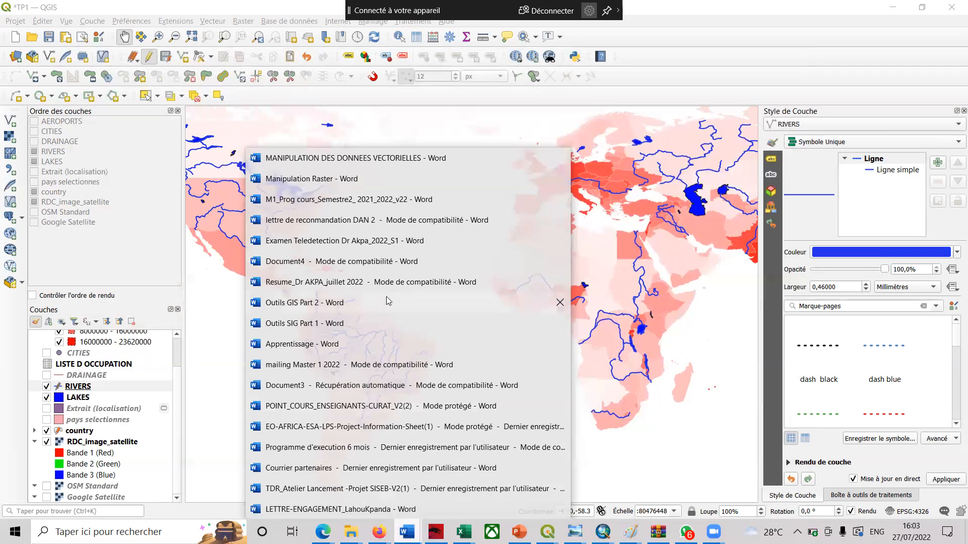
- Read the field calculator, measurement units and geometric calculation sections of the Word document MANIPULATION DES DONNEES VECTORIELLES, and return to QGIS
left_click(363, 158)
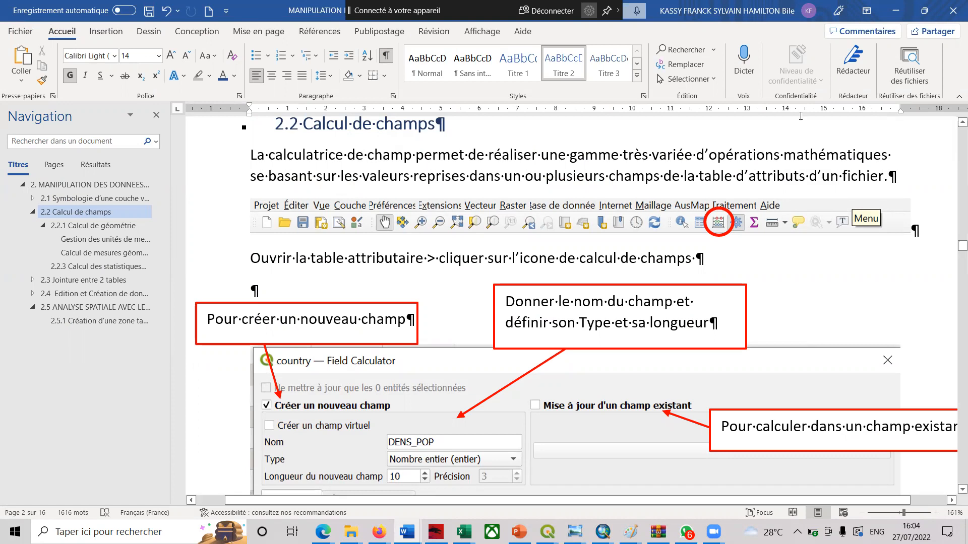
left_click(954, 246)
left_click_drag(954, 245, 954, 254)
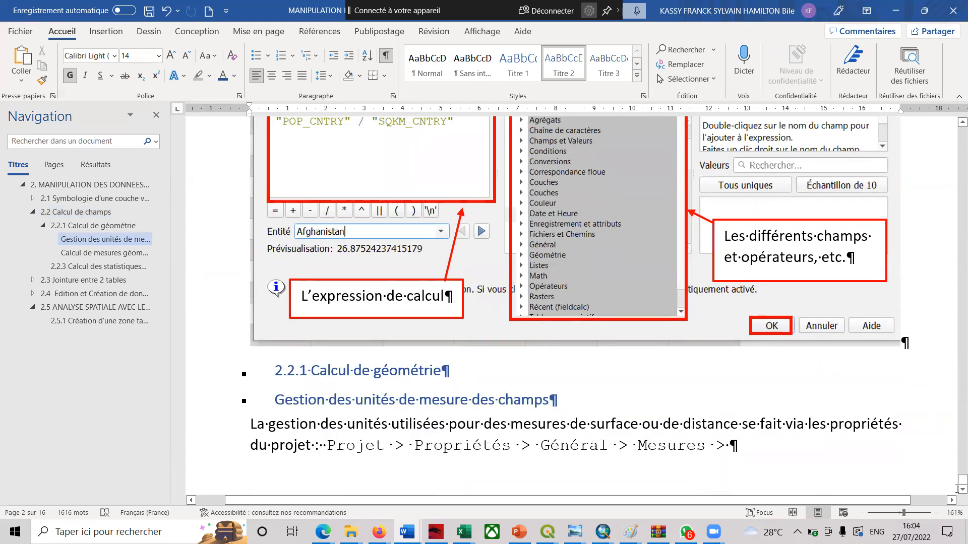
scroll(953, 496, "down", 1)
scroll(953, 495, "down", 5)
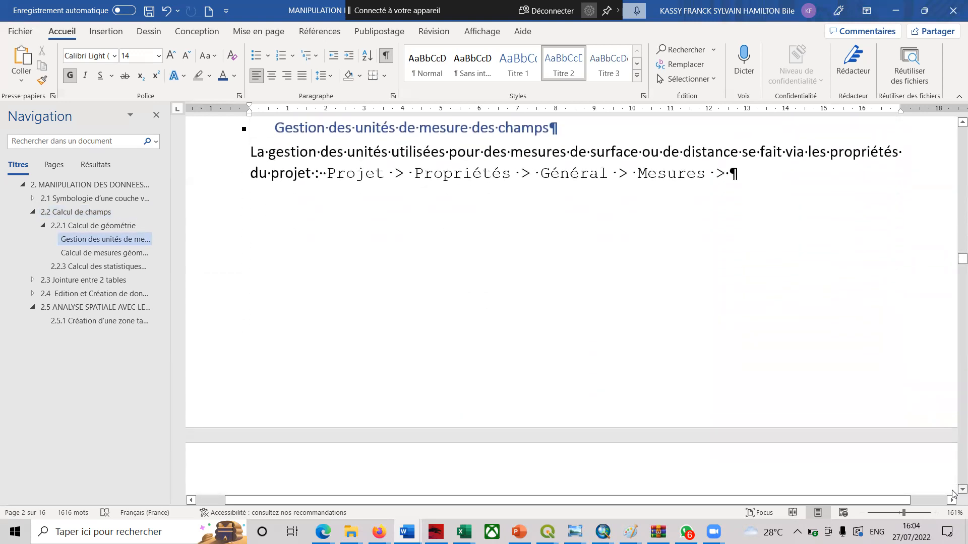
scroll(953, 495, "down", 4)
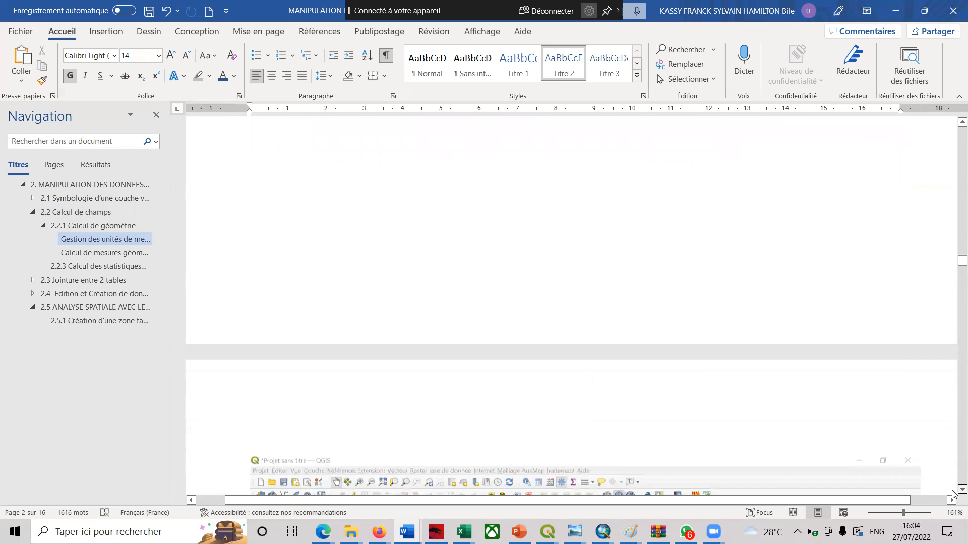
scroll(953, 495, "down", 5)
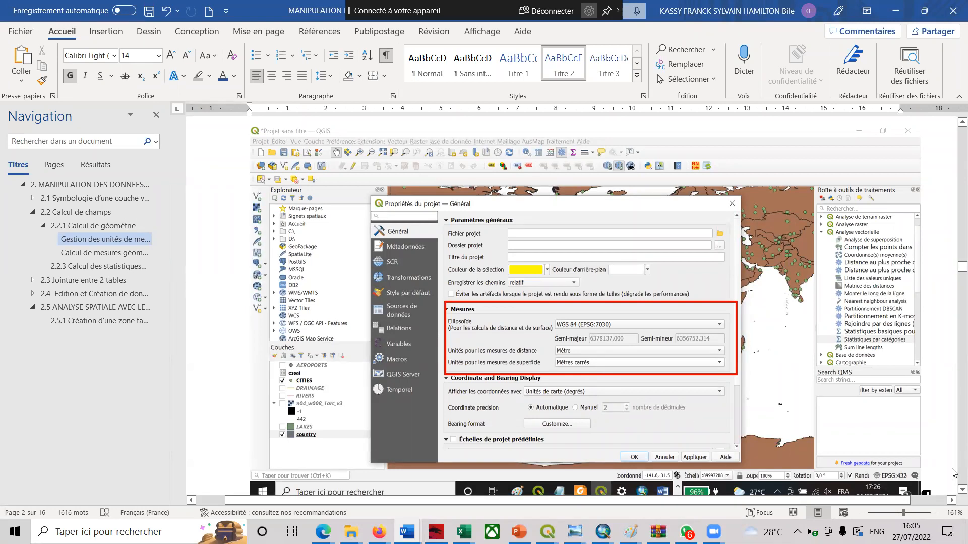
scroll(954, 473, "down", 10)
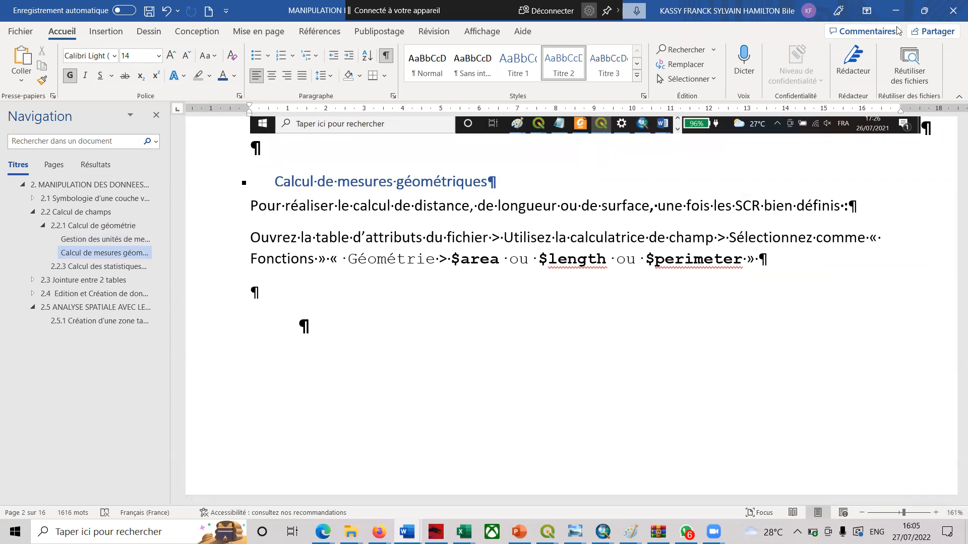
left_click(896, 10)
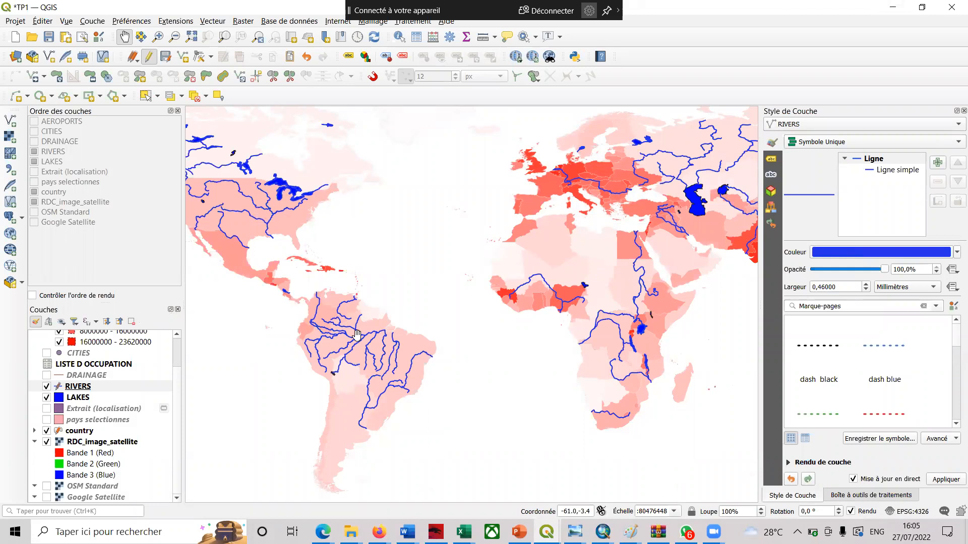
- Make the AEROPORTS layer visible on the map and open its attribute table
scroll(180, 349, "up", 3)
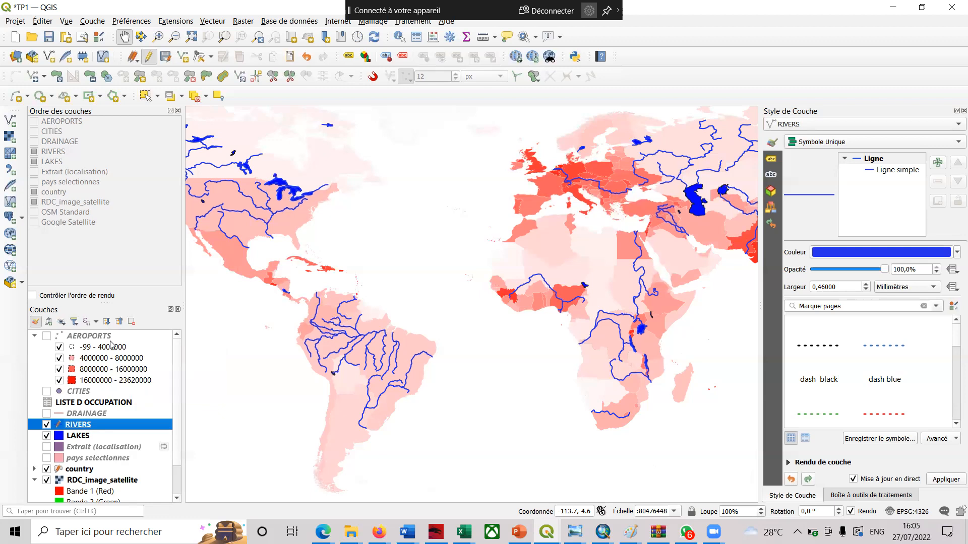
left_click(47, 337)
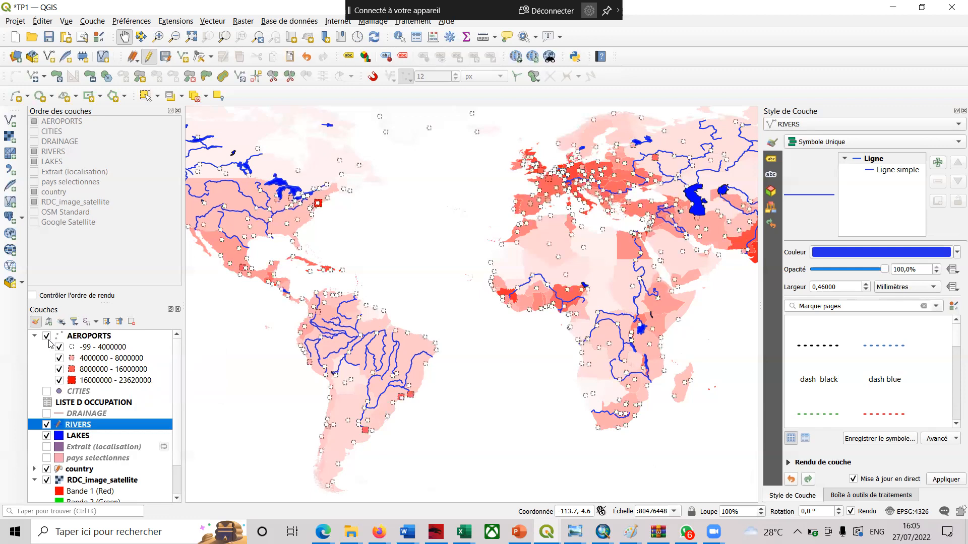
right_click(80, 339)
mouse_move(126, 315)
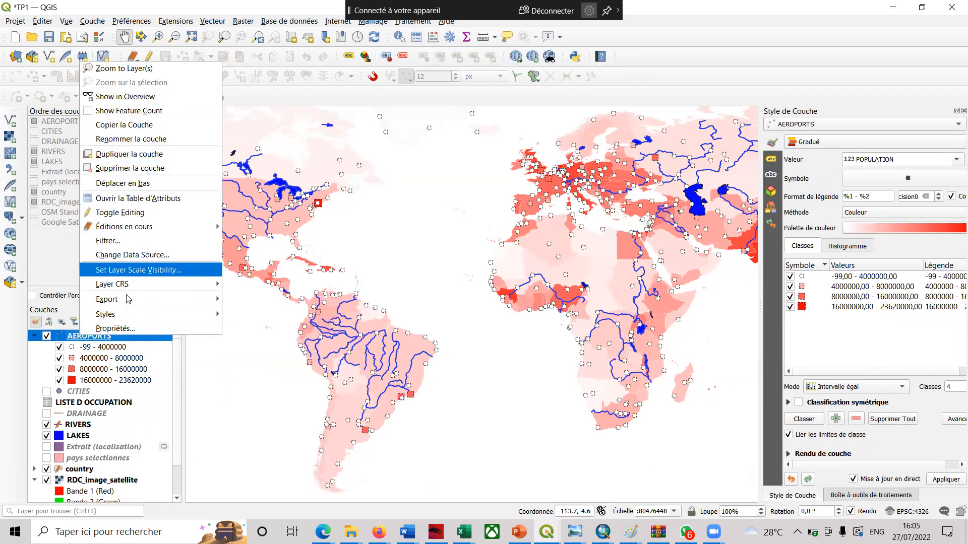
left_click(155, 201)
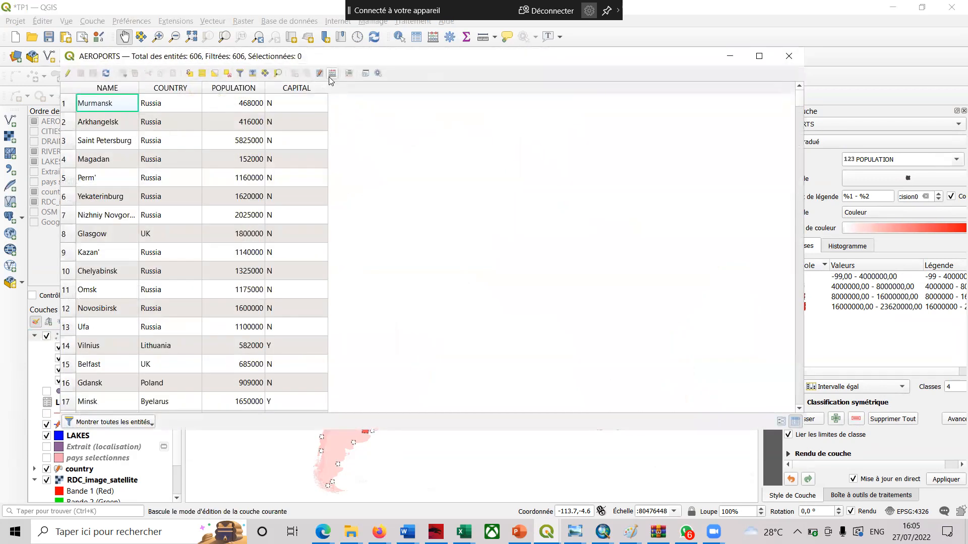
- Add a whole-number field X to AEROPORTS with the field calculator, using the geometry function $x
left_click(332, 73)
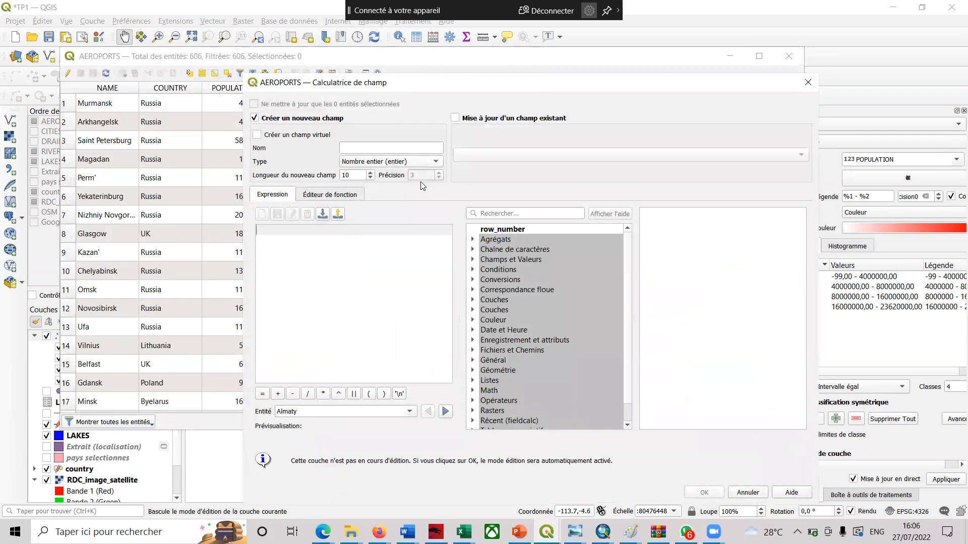
left_click(399, 151)
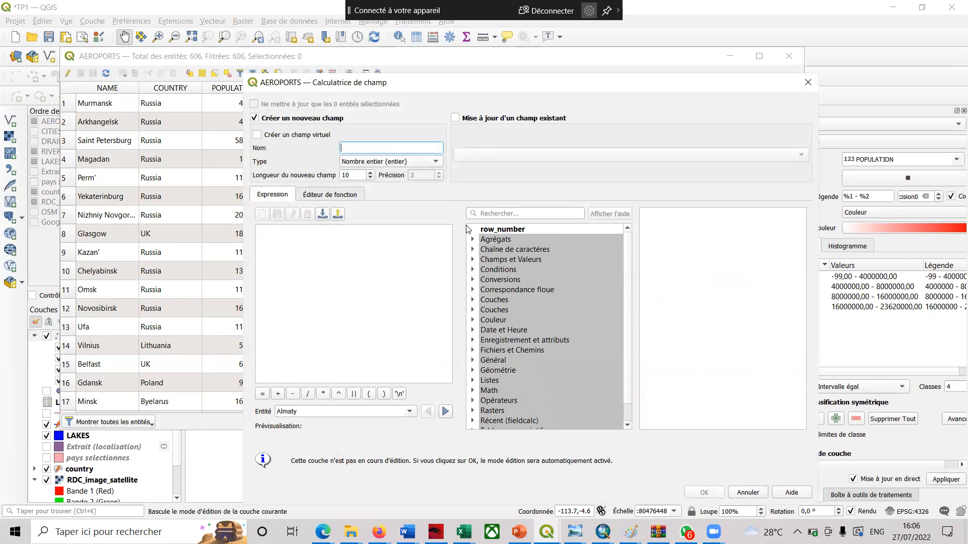
type("X")
left_click(473, 371)
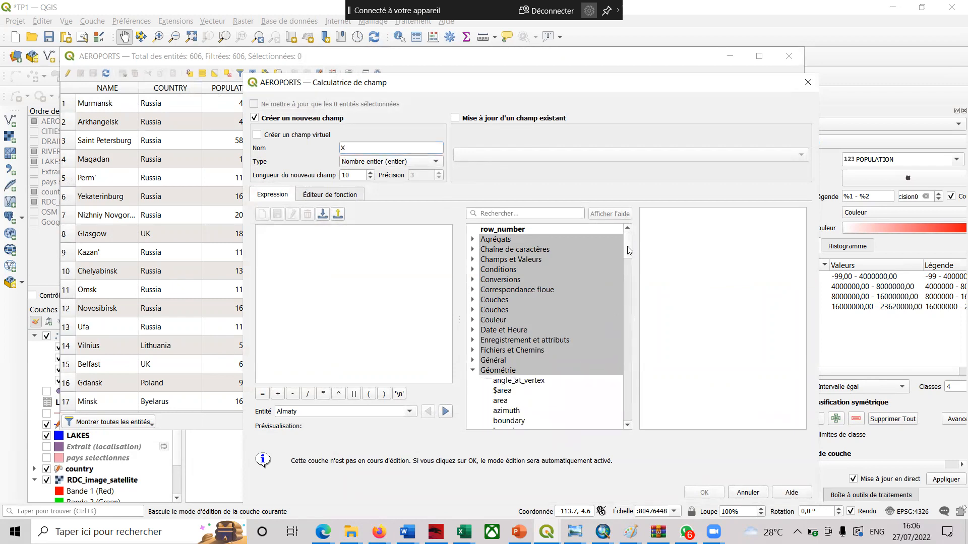
left_click_drag(631, 259, 638, 398)
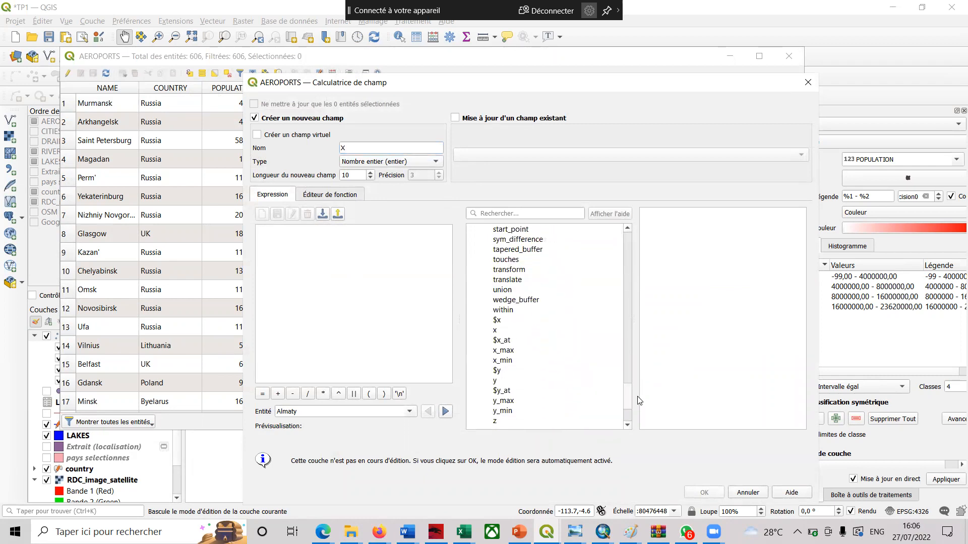
double_click(497, 321)
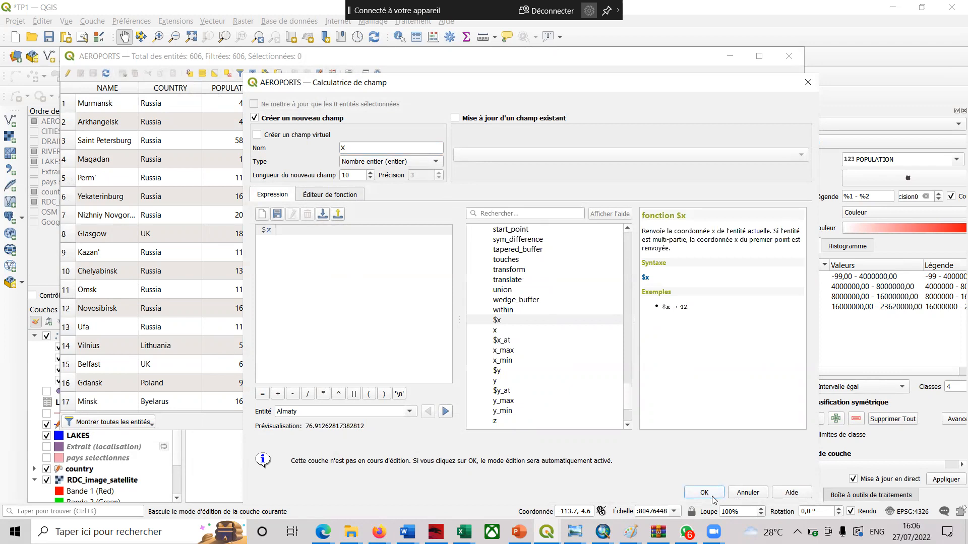
left_click(712, 497)
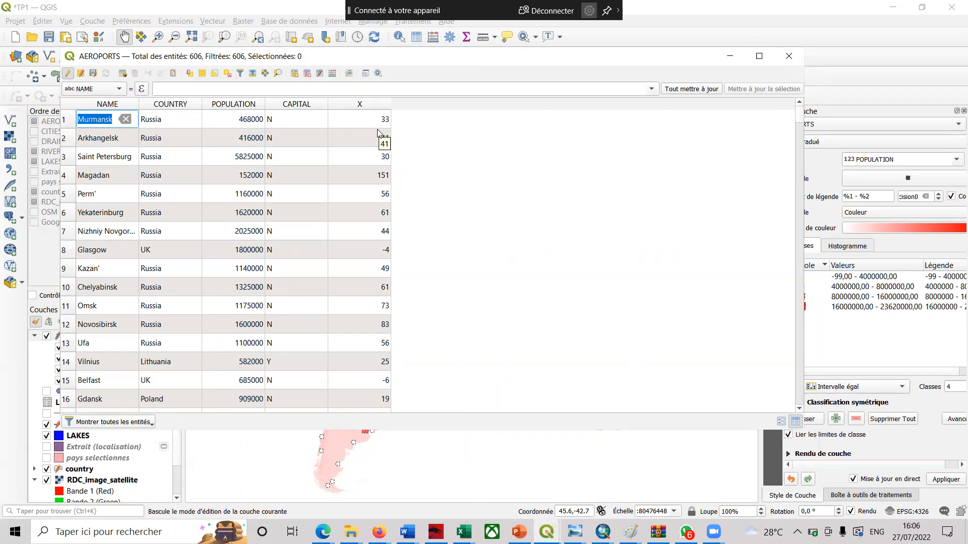
- Add a decimal field Y to AEROPORTS with the field calculator, using the geometry function $y
left_click(333, 73)
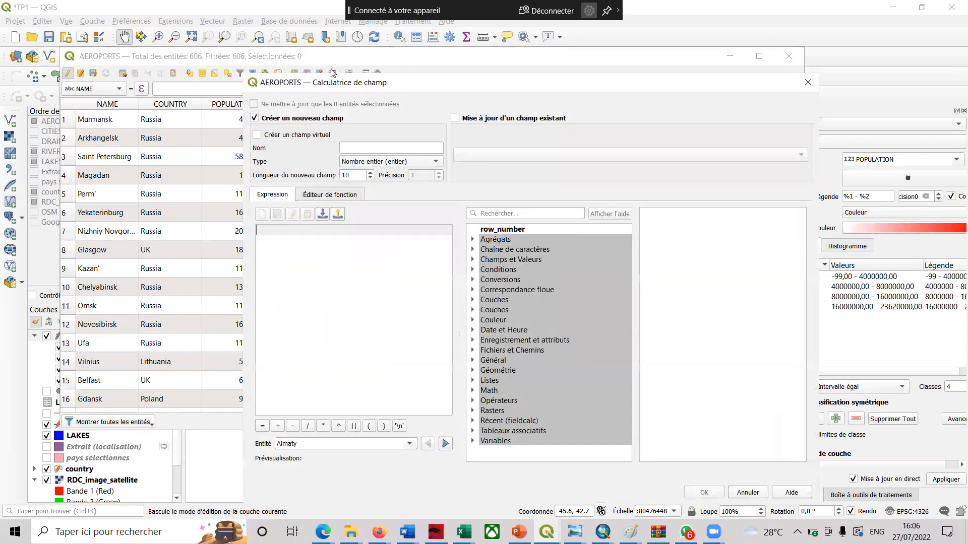
left_click(393, 151)
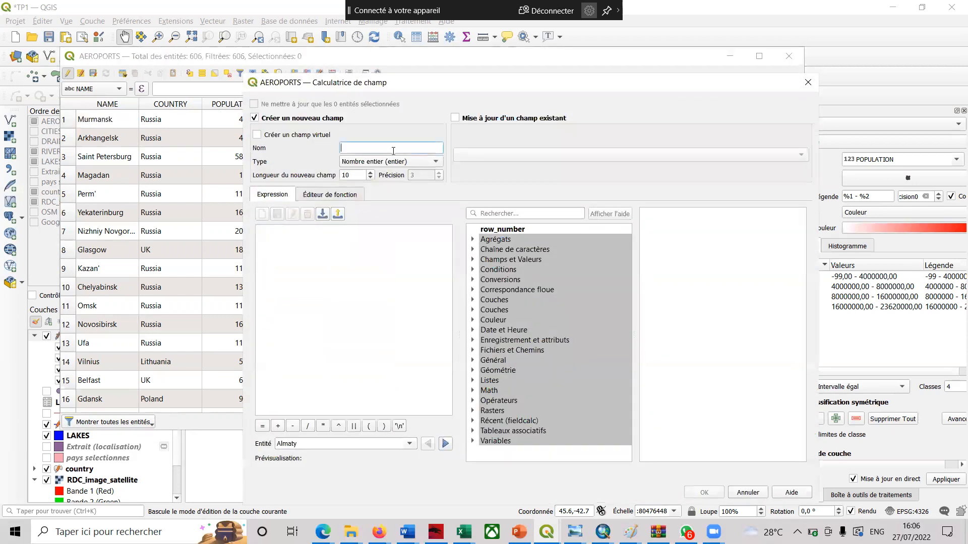
left_click(389, 162)
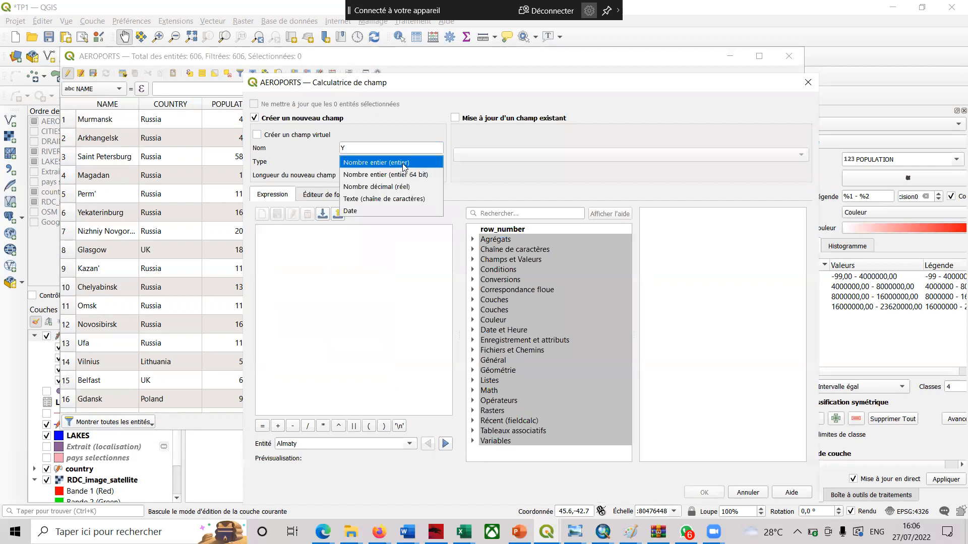
left_click(393, 187)
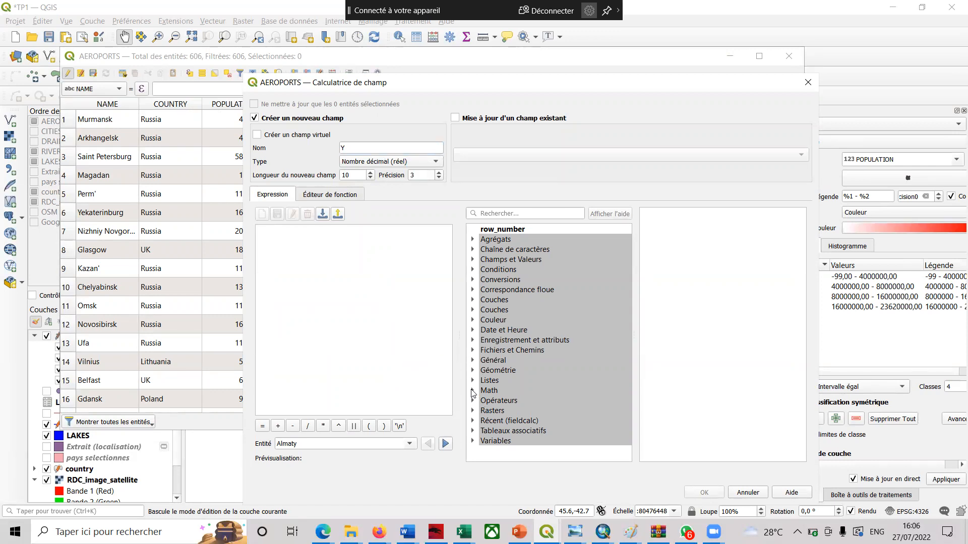
left_click(473, 370)
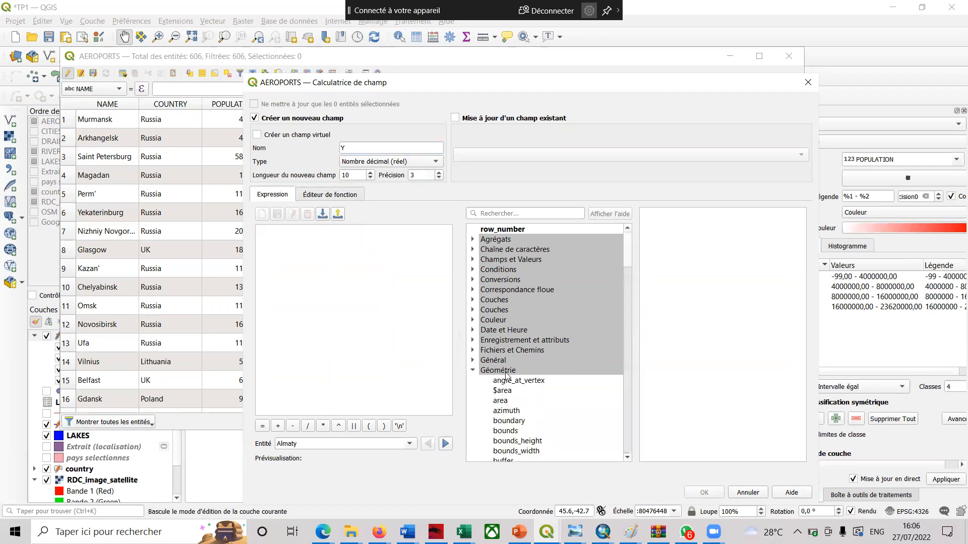
left_click_drag(627, 271, 628, 430)
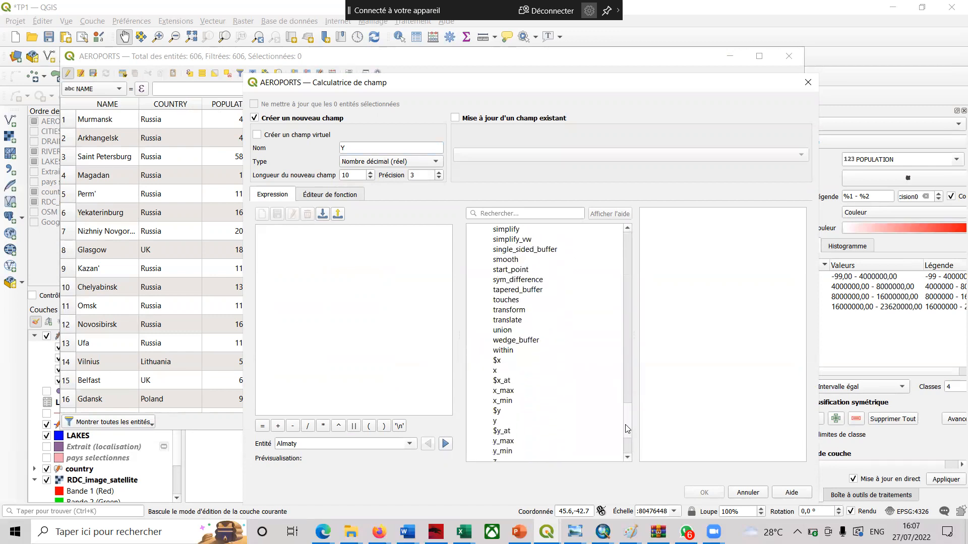
double_click(497, 412)
left_click(704, 493)
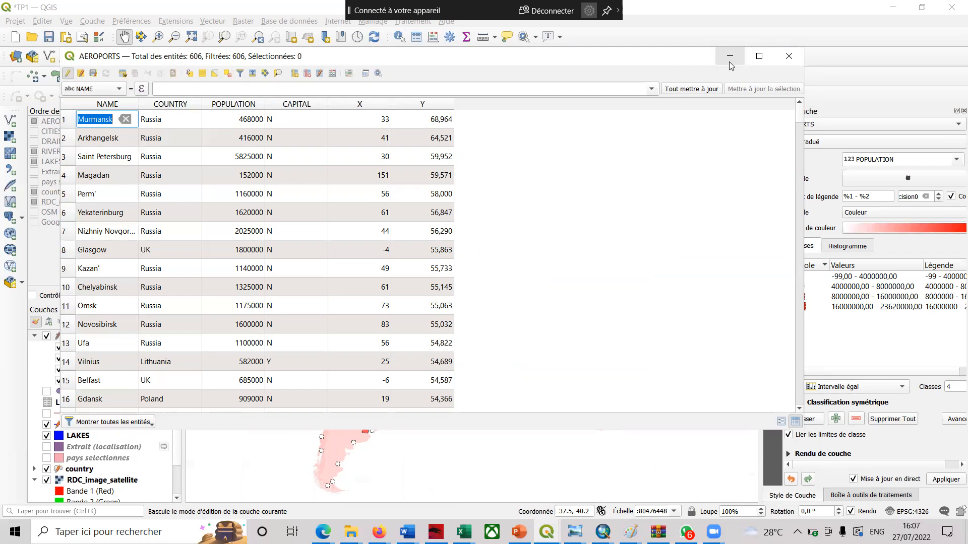
- Open the field calculator for AEROPORTS and examine the functions in the Conditions, Correspondance floue and both Couches groups
left_click(333, 73)
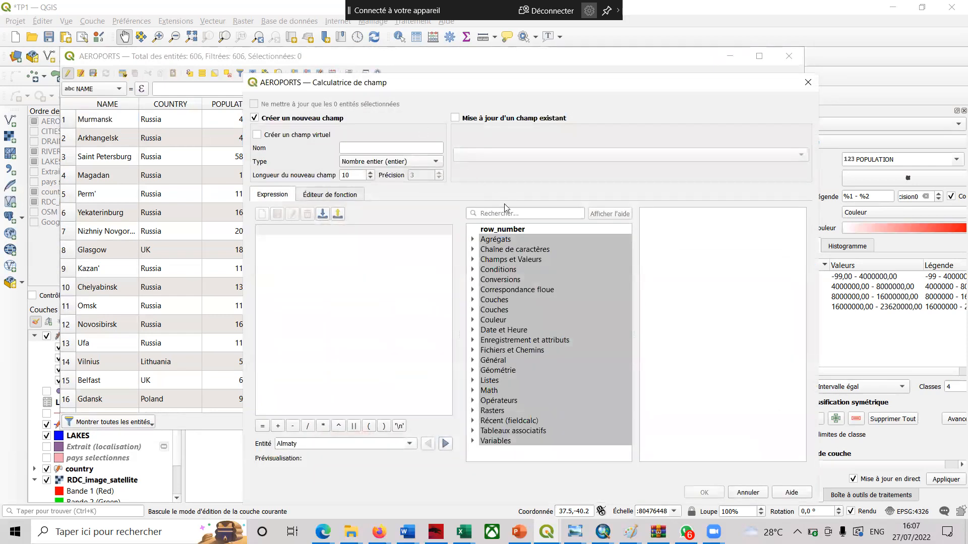
left_click(515, 218)
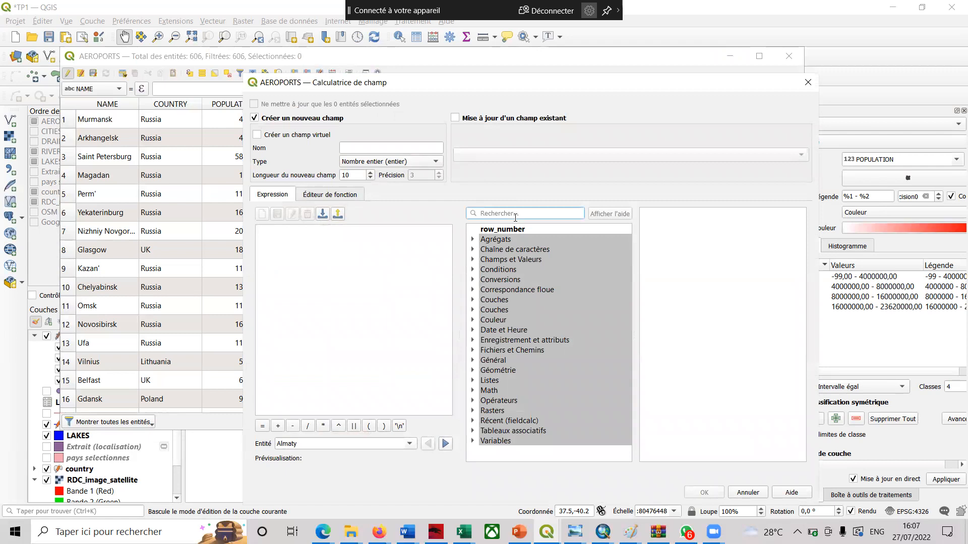
left_click(473, 270)
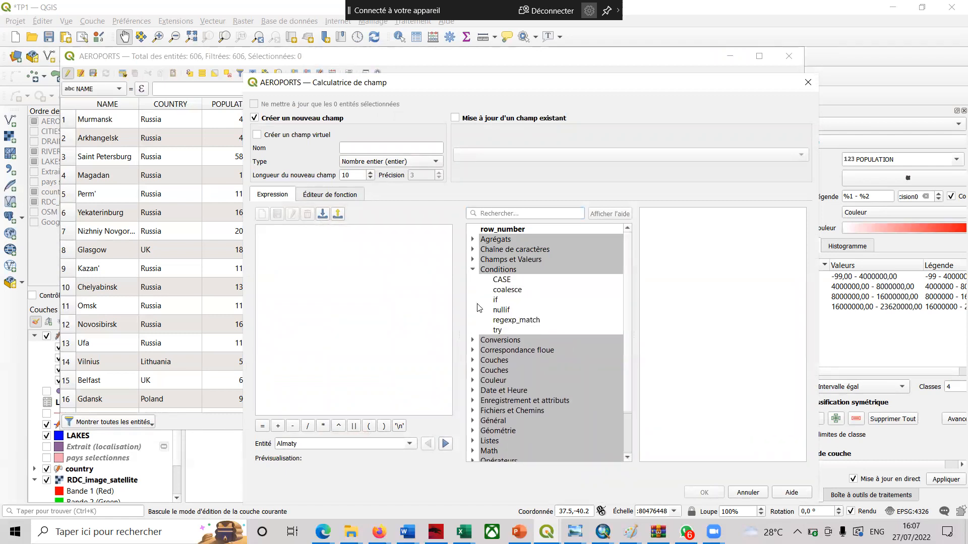
left_click(475, 351)
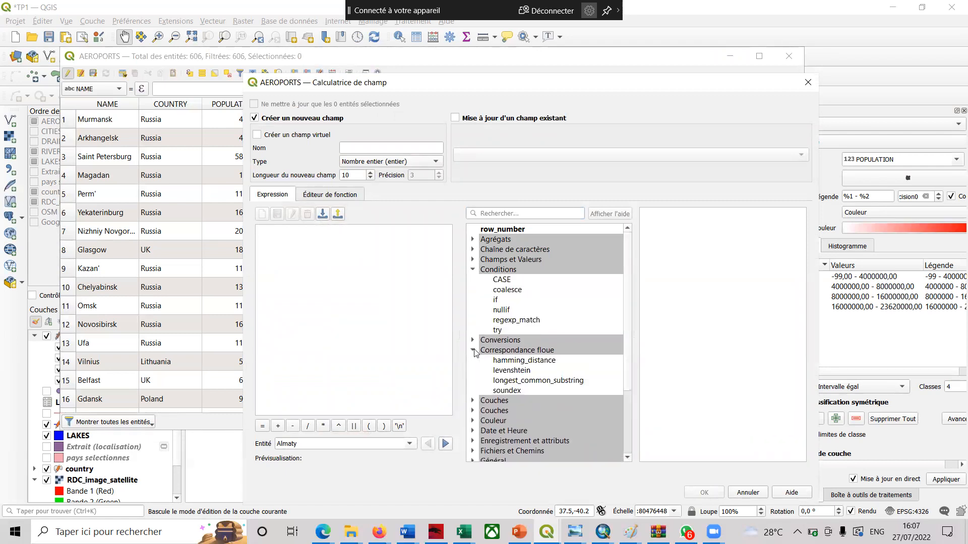
left_click(474, 403)
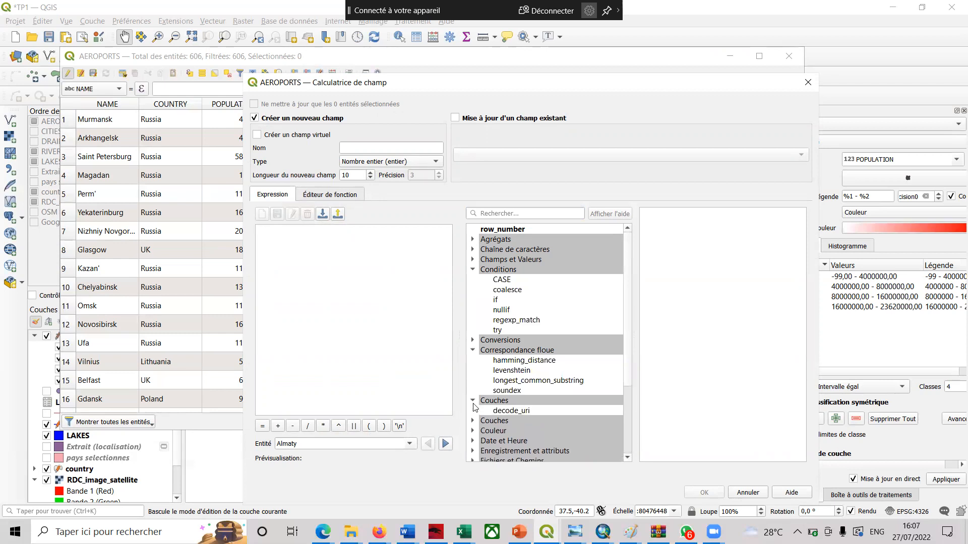
left_click(473, 423)
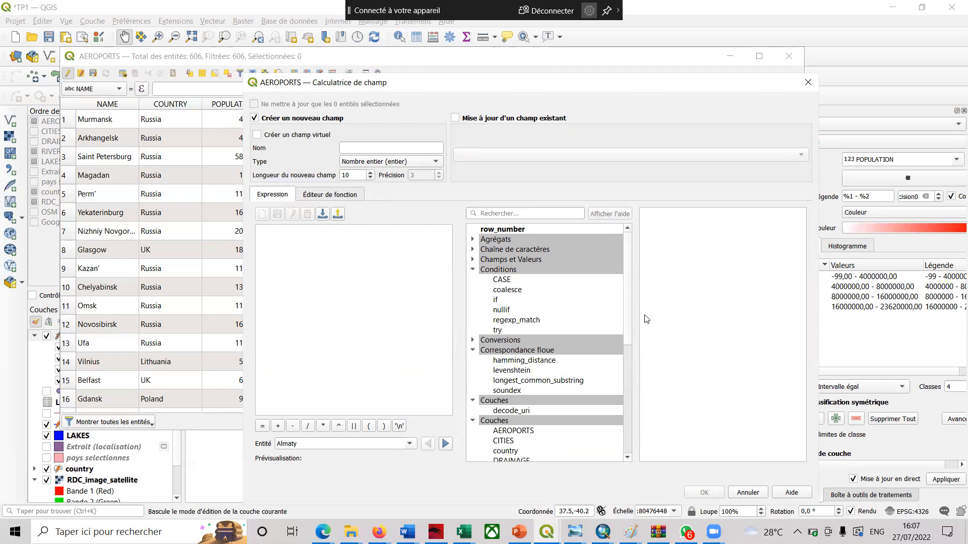
left_click_drag(628, 318, 630, 428)
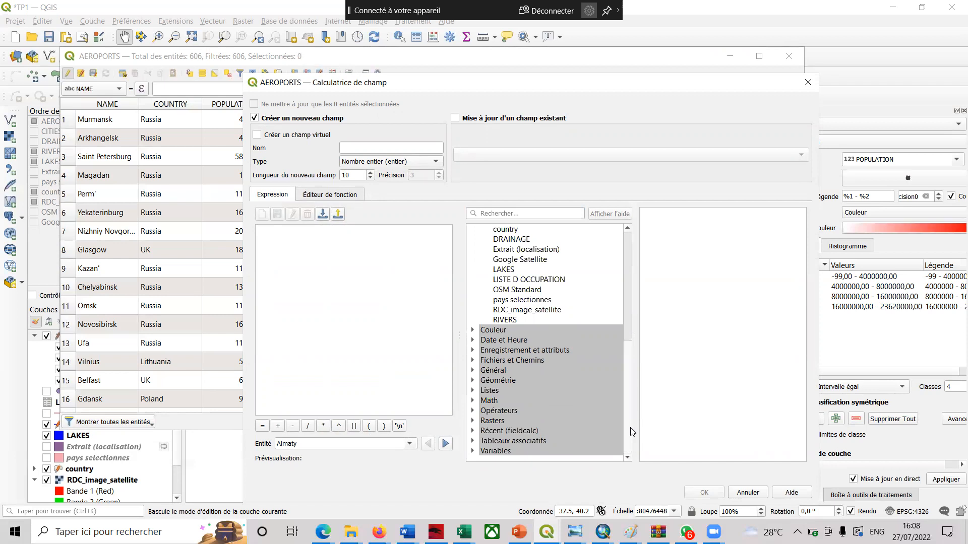
- Look briefly into the Listes and Math function groups, and collapse every expanded group in the function list
left_click(472, 391)
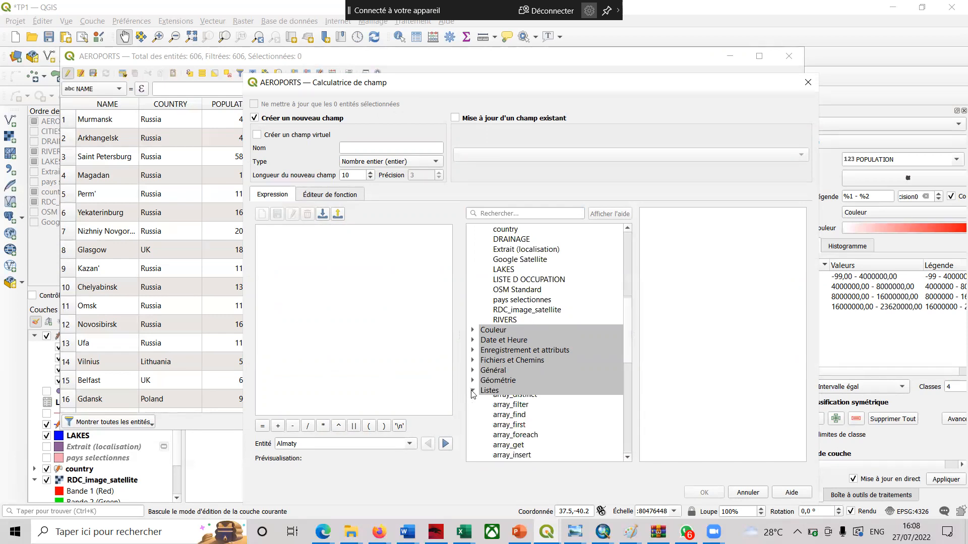
left_click(472, 392)
left_click(474, 402)
left_click(473, 402)
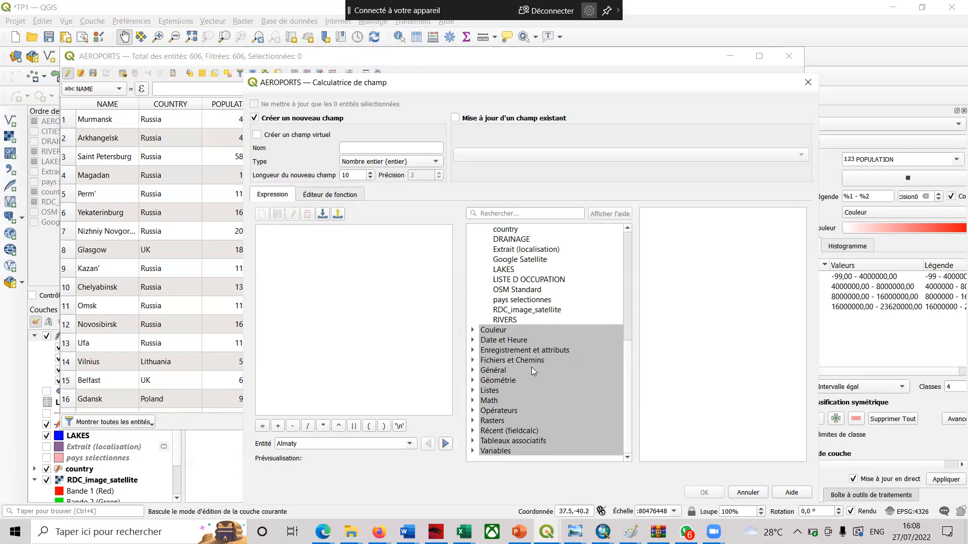
left_click(629, 327)
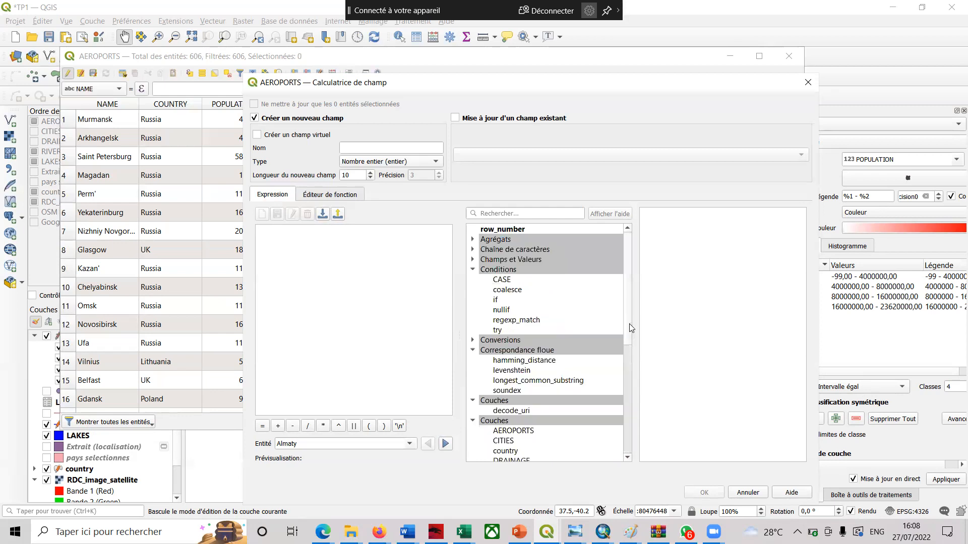
left_click(473, 271)
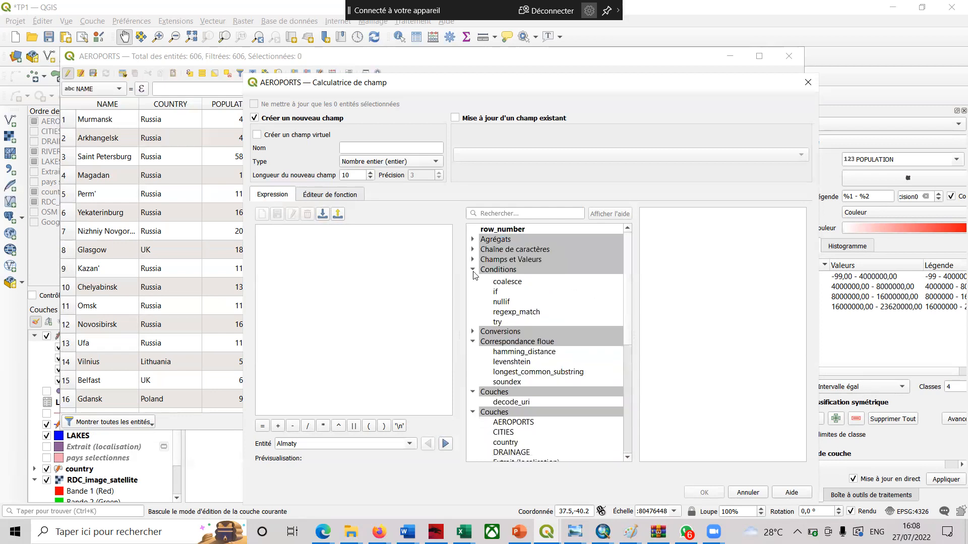
left_click(473, 289)
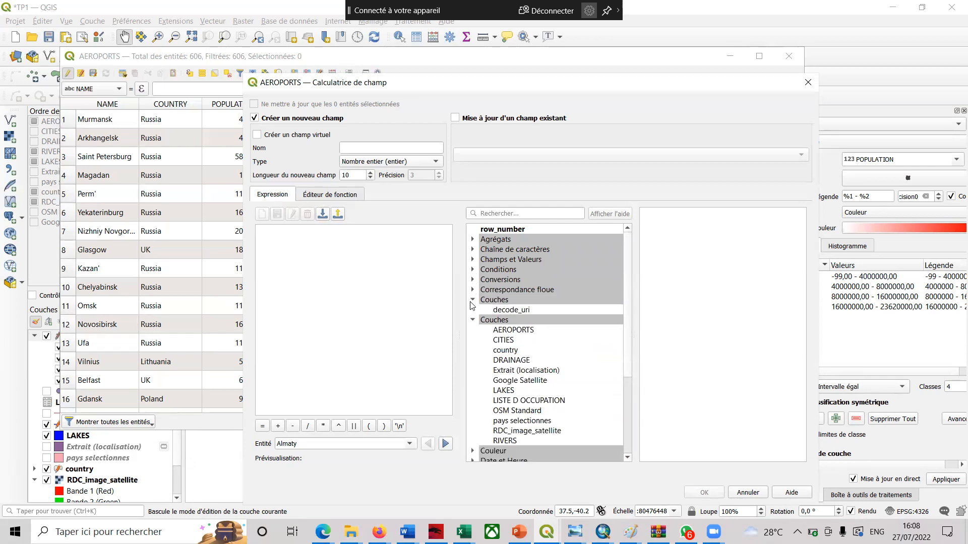
left_click(473, 299)
left_click(473, 309)
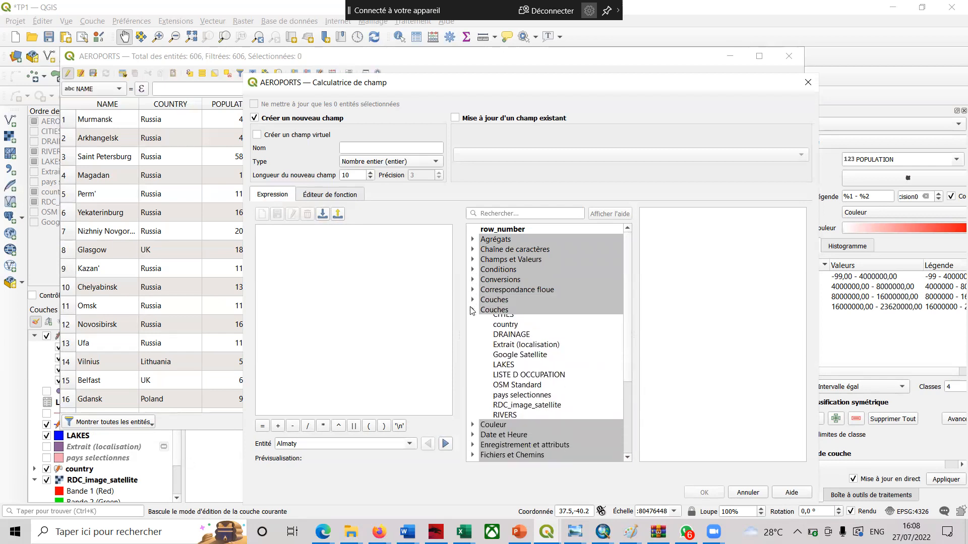
- Read the help for the Géométrie functions angle_at_vertex, $area, boundary and centroid, and collapse the group
left_click(473, 370)
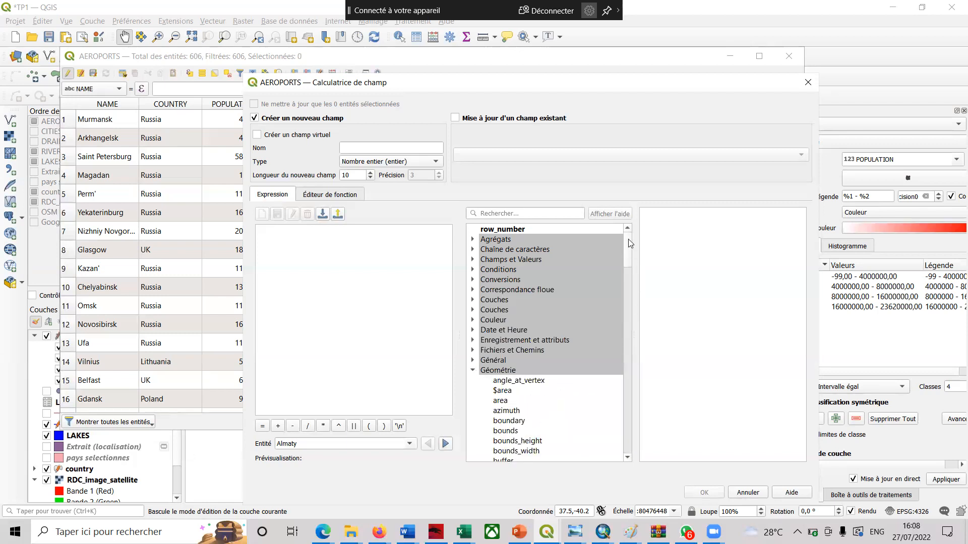
left_click_drag(628, 240, 629, 251)
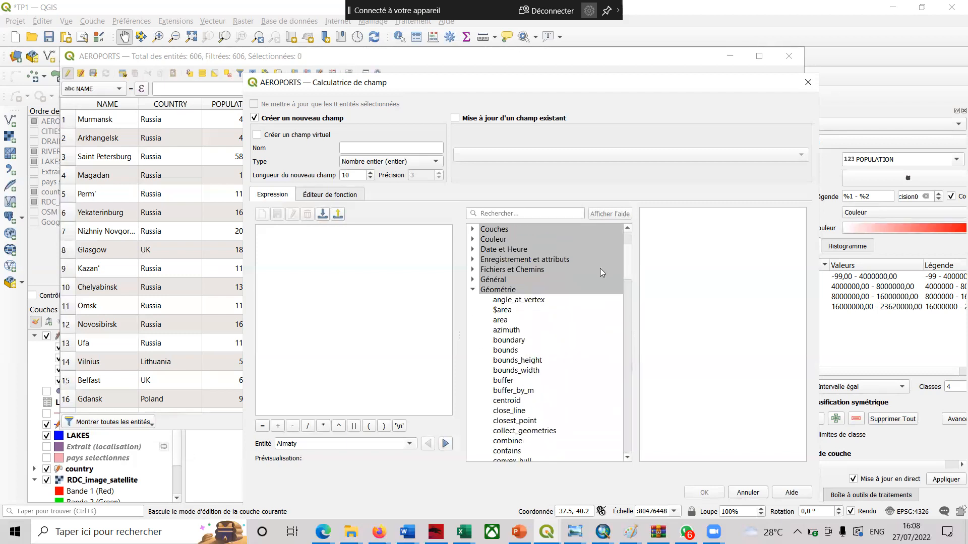
left_click(531, 303)
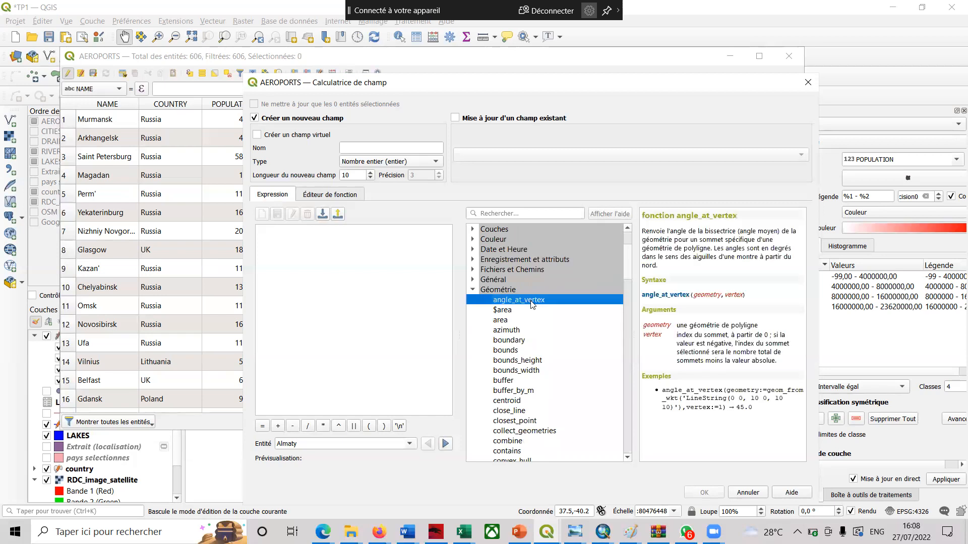
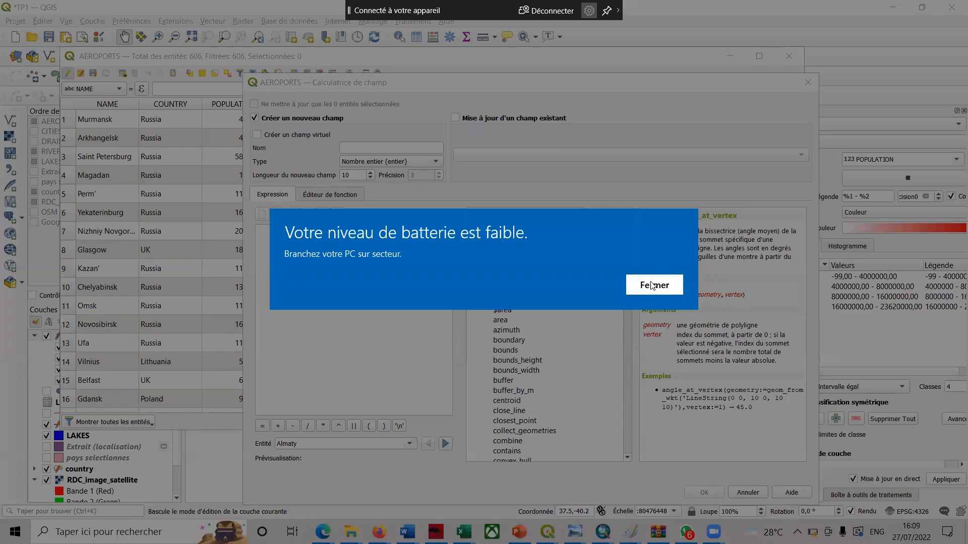
left_click(650, 284)
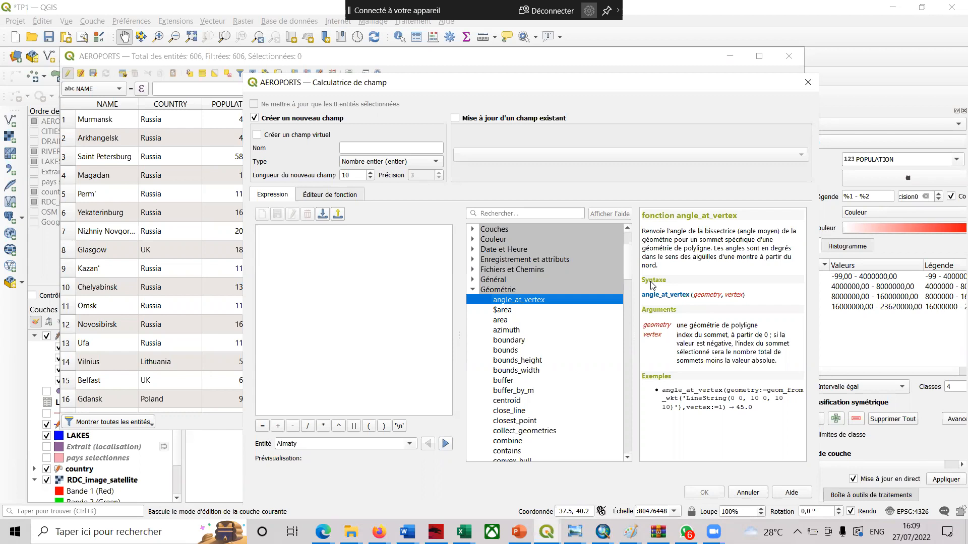
left_click(511, 317)
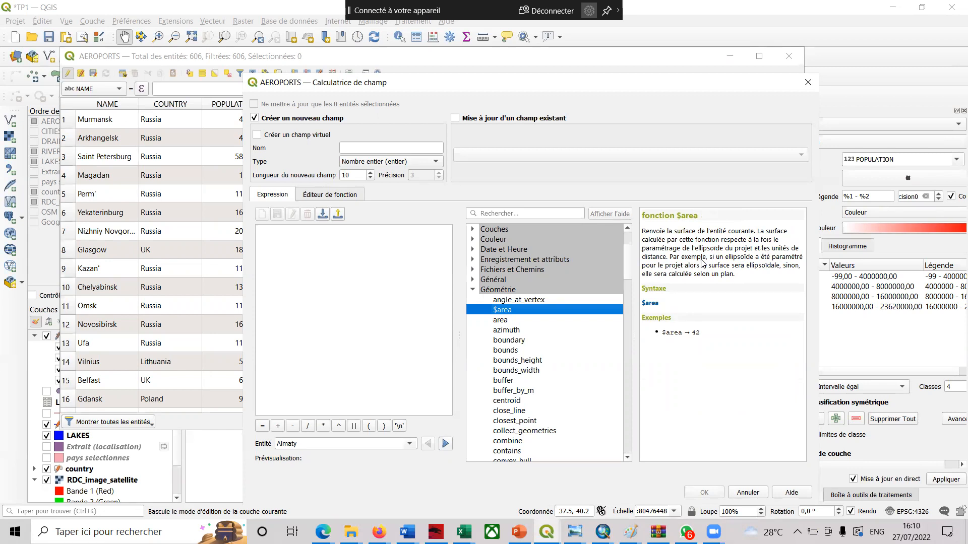
left_click(518, 341)
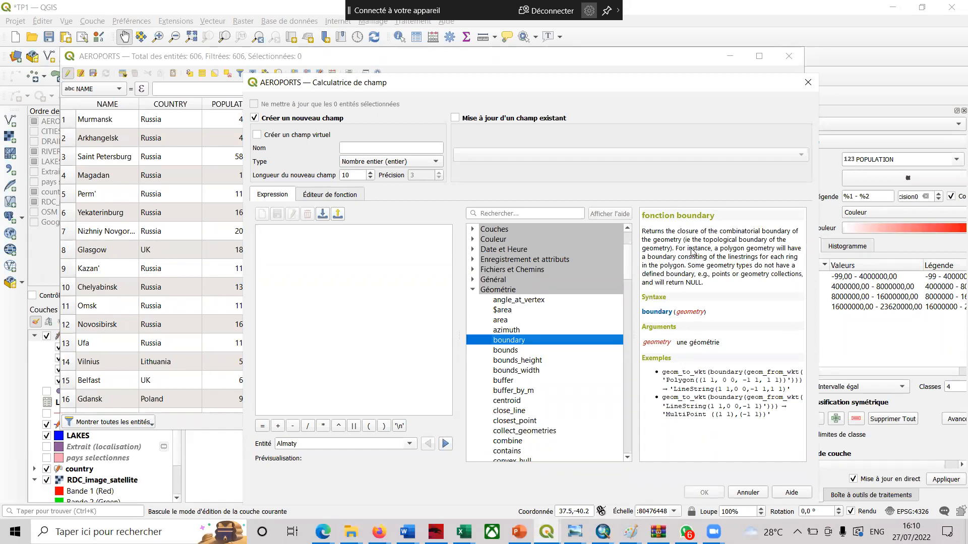
left_click(511, 402)
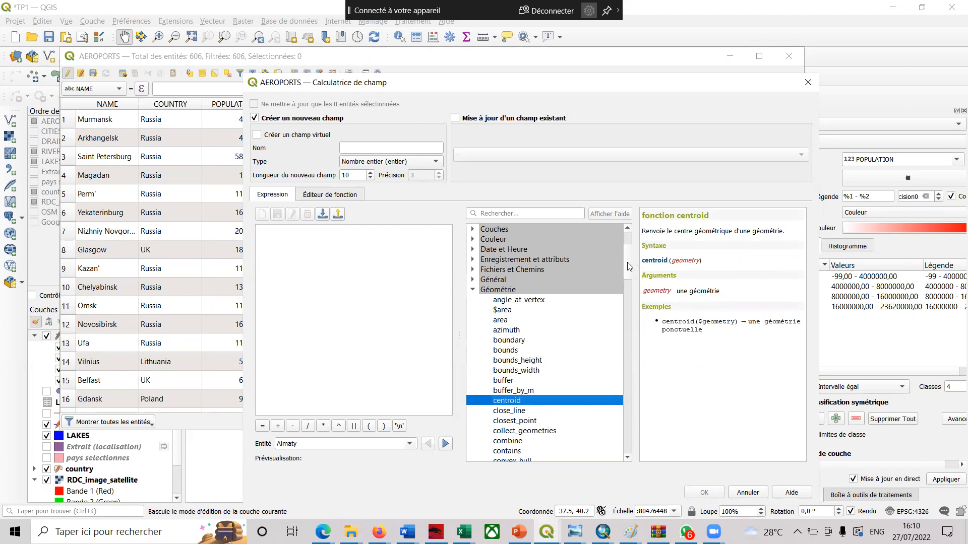
scroll(629, 267, "down", 2)
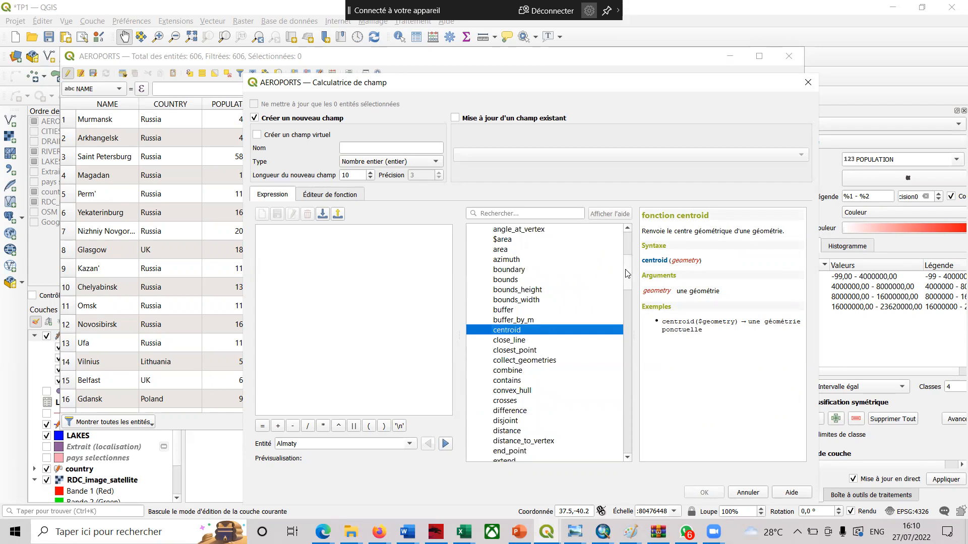
scroll(629, 273, "up", 6)
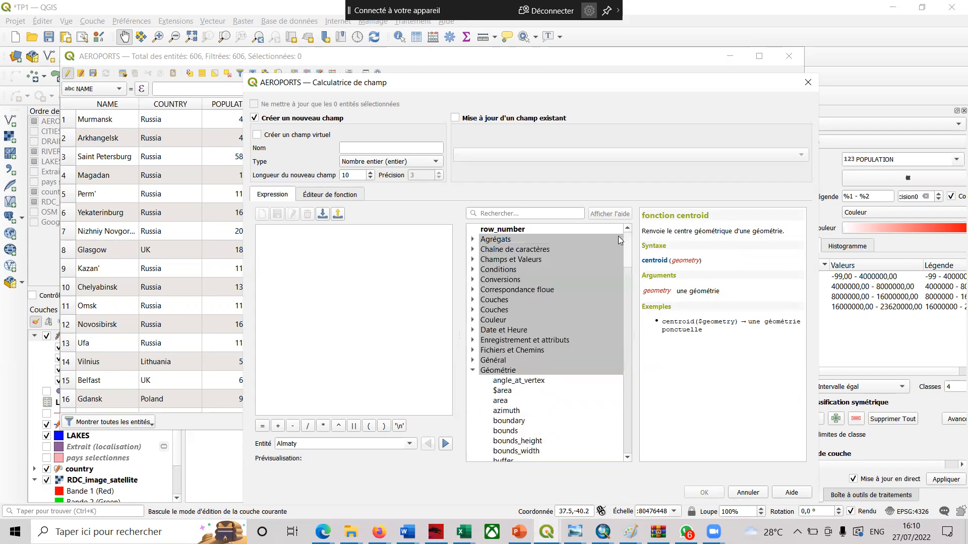
left_click(473, 370)
- Examine the operators available in the Opérateurs group and collapse it
left_click(474, 401)
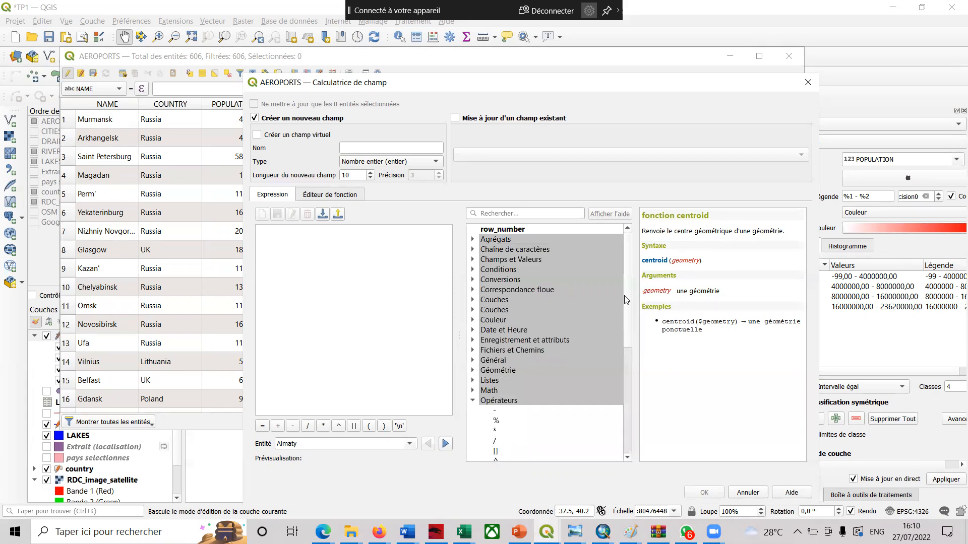
left_click_drag(625, 299, 641, 374)
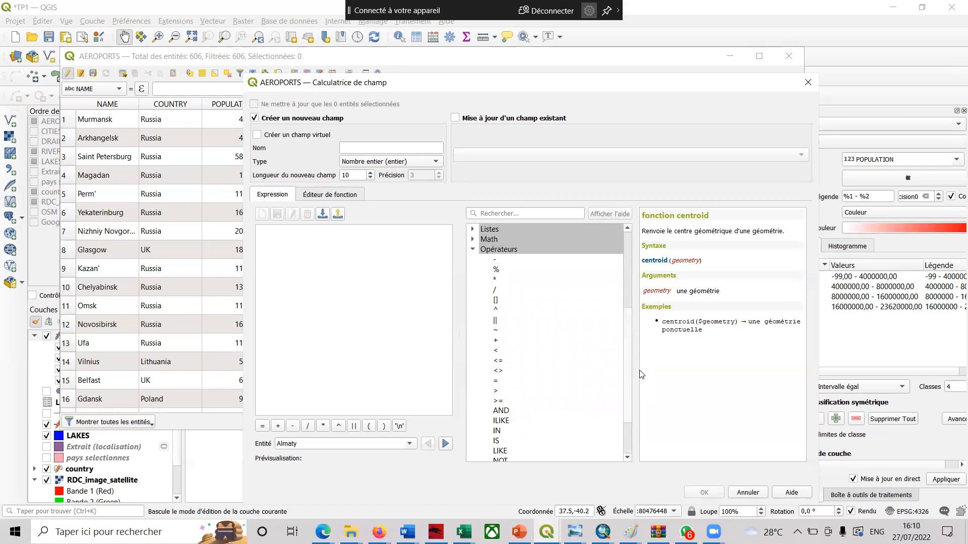
left_click(473, 249)
- Look through the Agrégats functions and read the help for stdev and sum
left_click(473, 240)
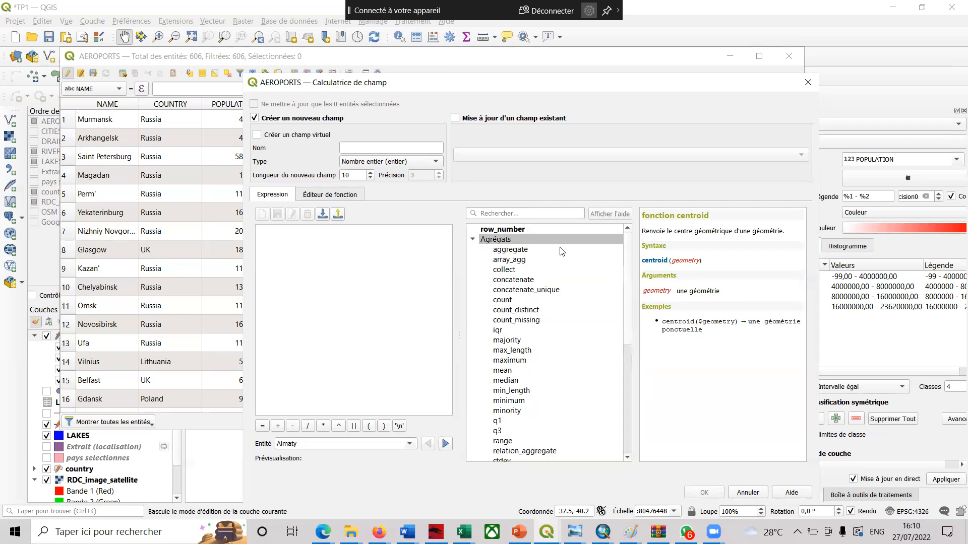
left_click_drag(627, 313, 629, 344)
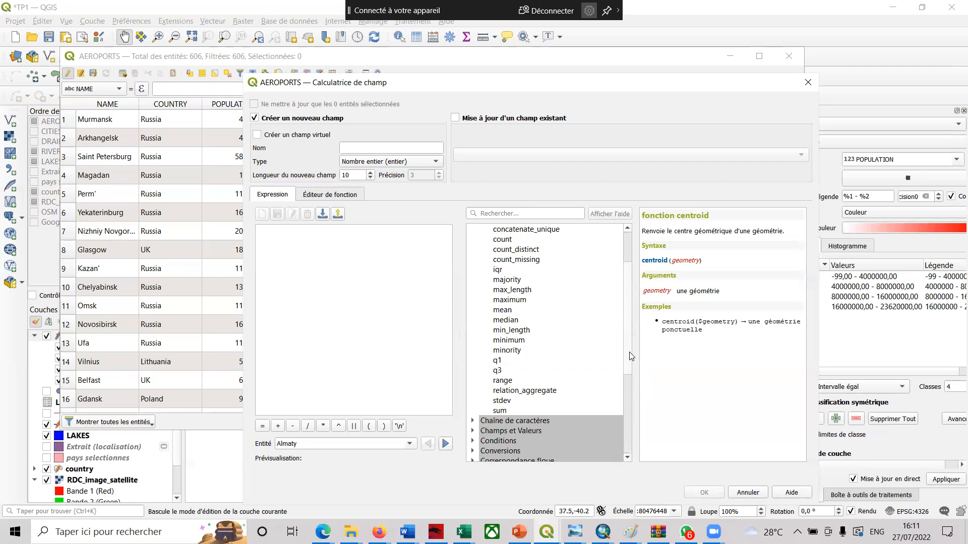
mouse_move(628, 357)
left_mouse_down()
mouse_move(627, 328)
mouse_move(627, 344)
left_mouse_up()
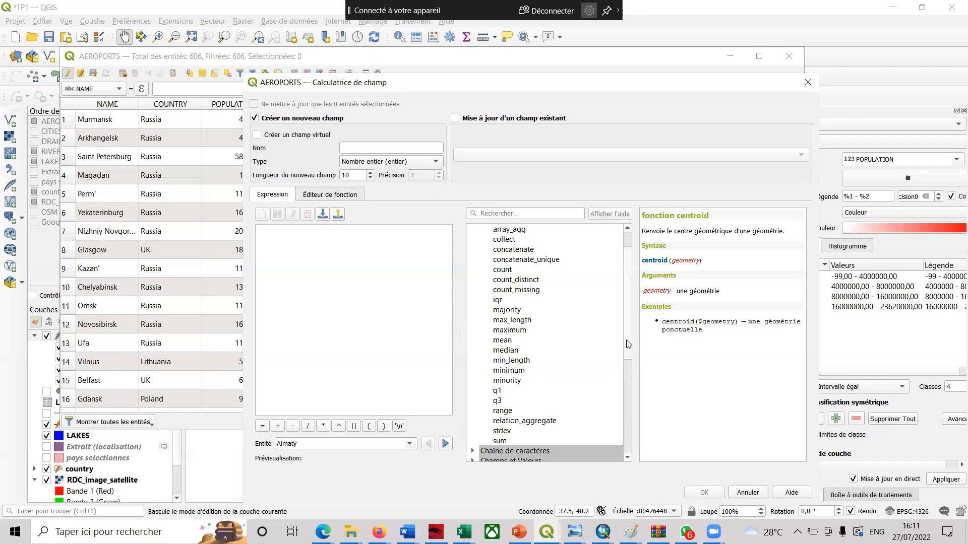
left_click(503, 433)
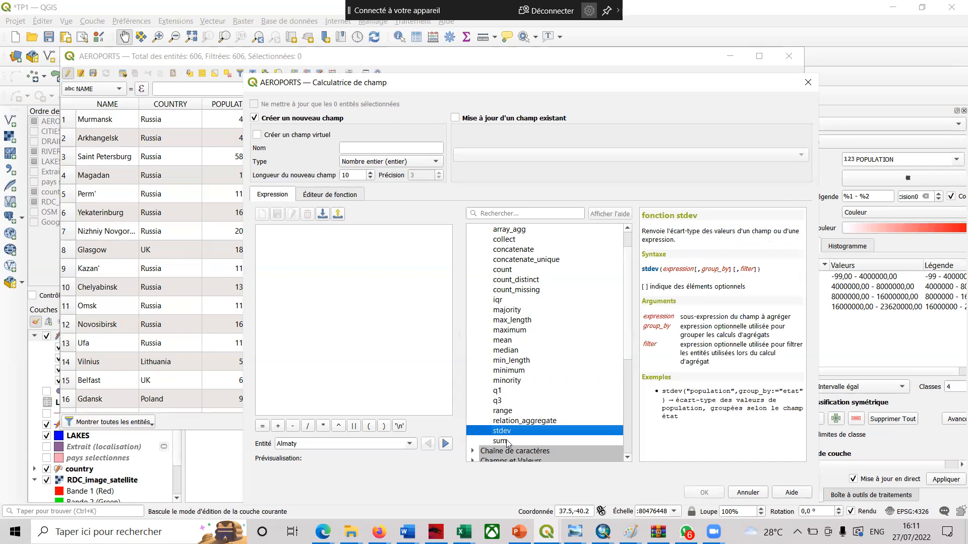
left_click(507, 441)
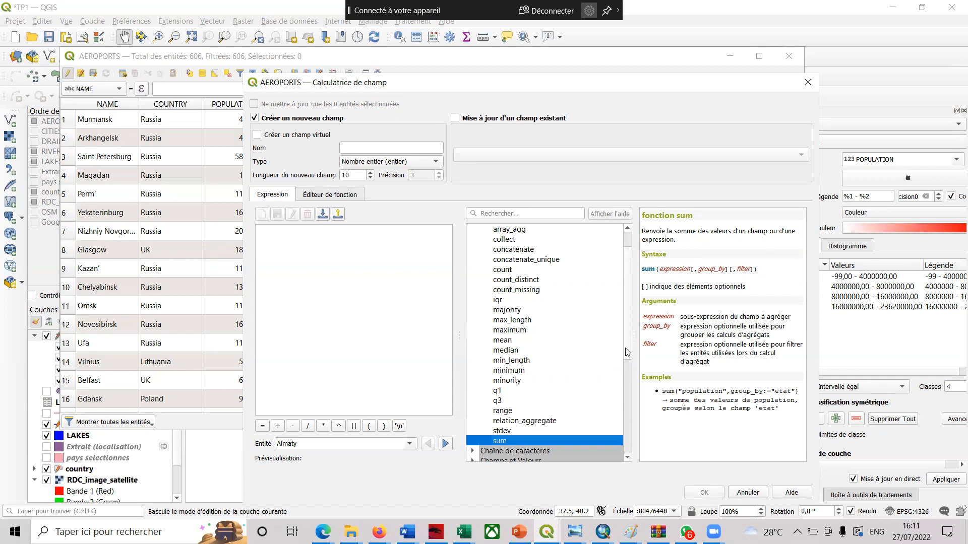
- Look through the text functions in the Chaîne de caractères group and collapse the Agrégats group
left_click_drag(626, 349, 628, 374)
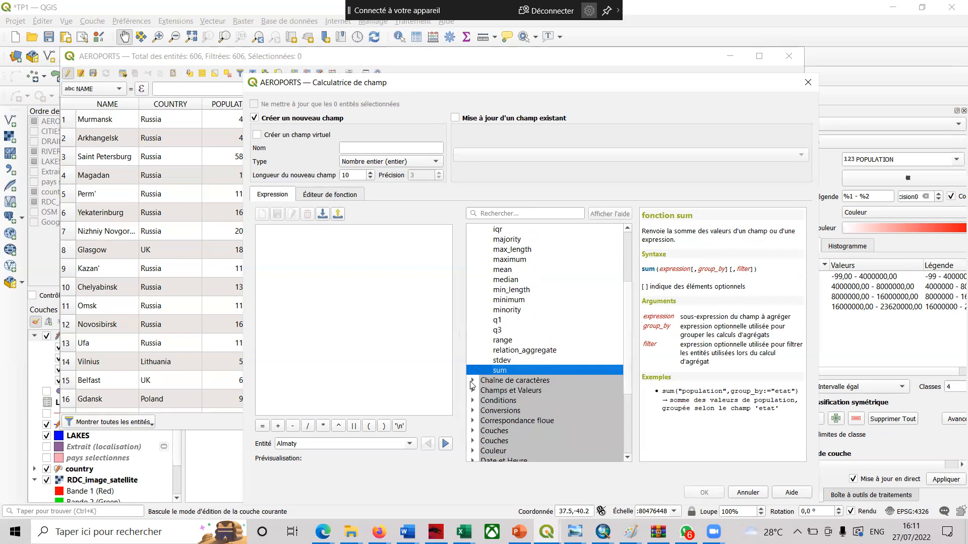
left_click(472, 381)
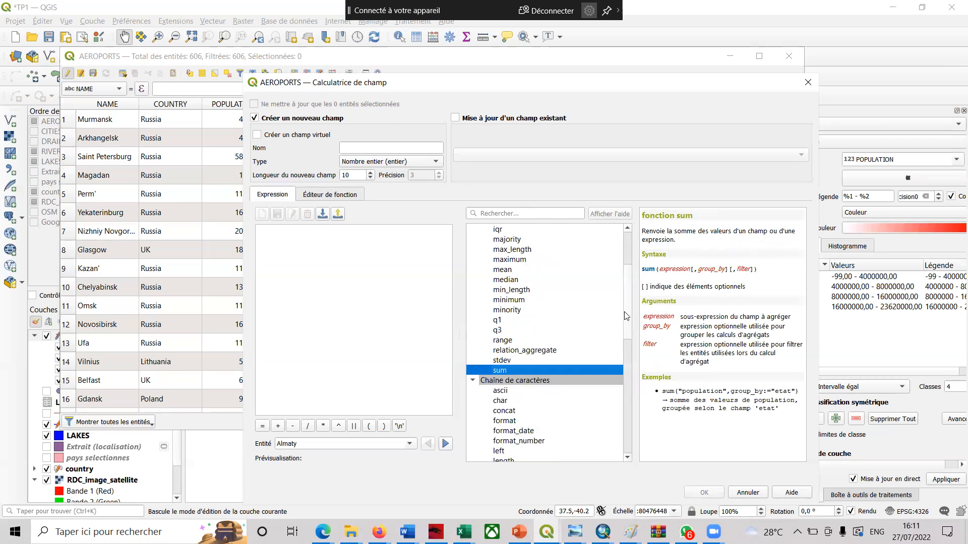
scroll(630, 367, "down", 5)
scroll(630, 367, "down", 4)
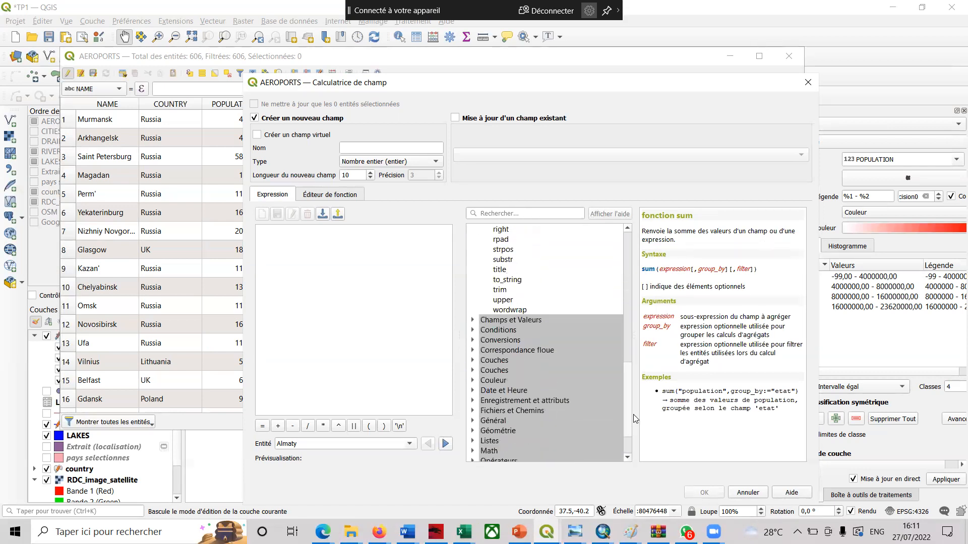
left_click_drag(636, 435, 638, 210)
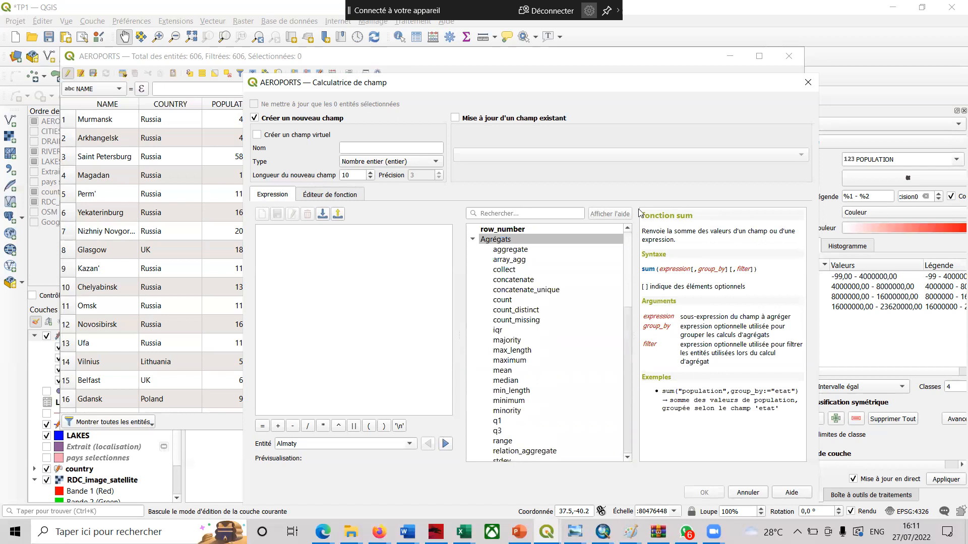
left_click(472, 240)
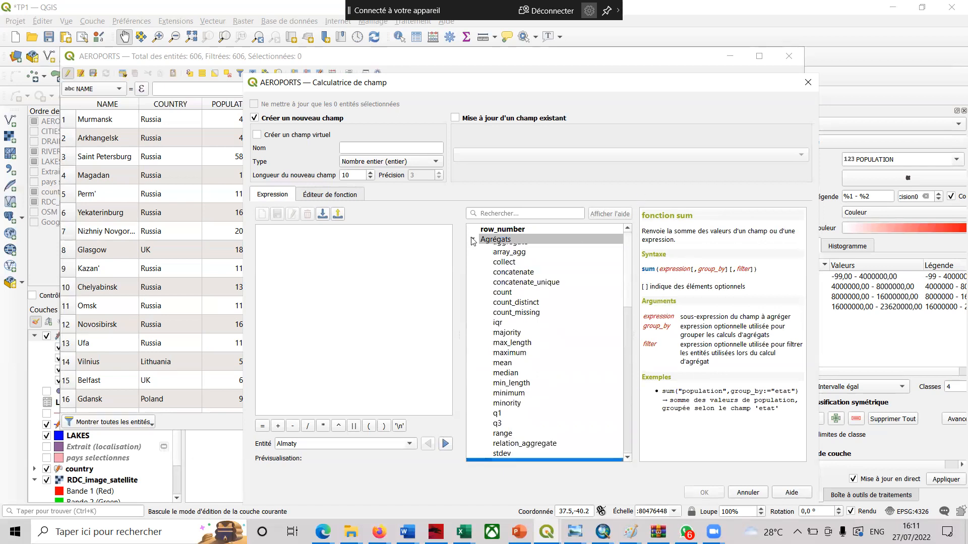
- Collapse the Agrégats function group and close the AEROPORTS field calculator without adding a field
left_click(473, 250)
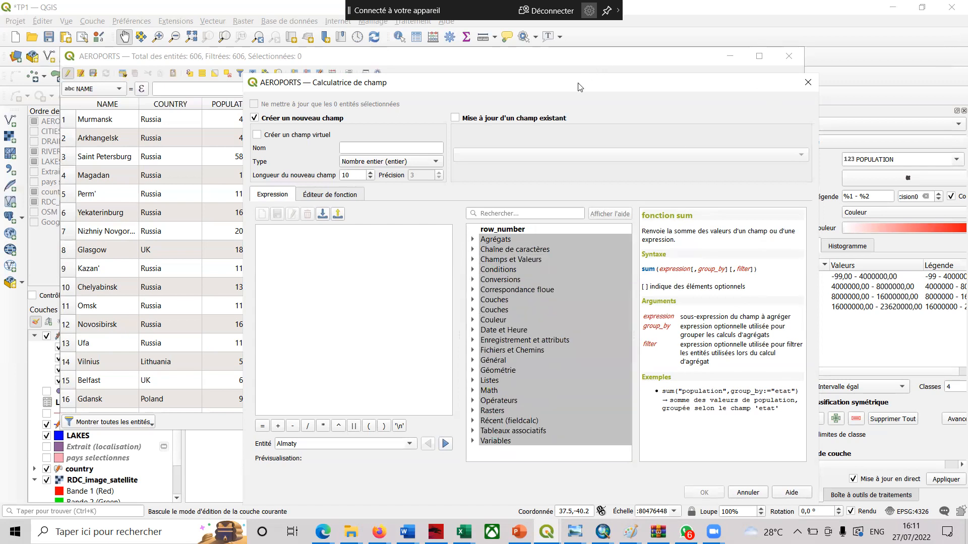
left_click_drag(580, 87, 457, 93)
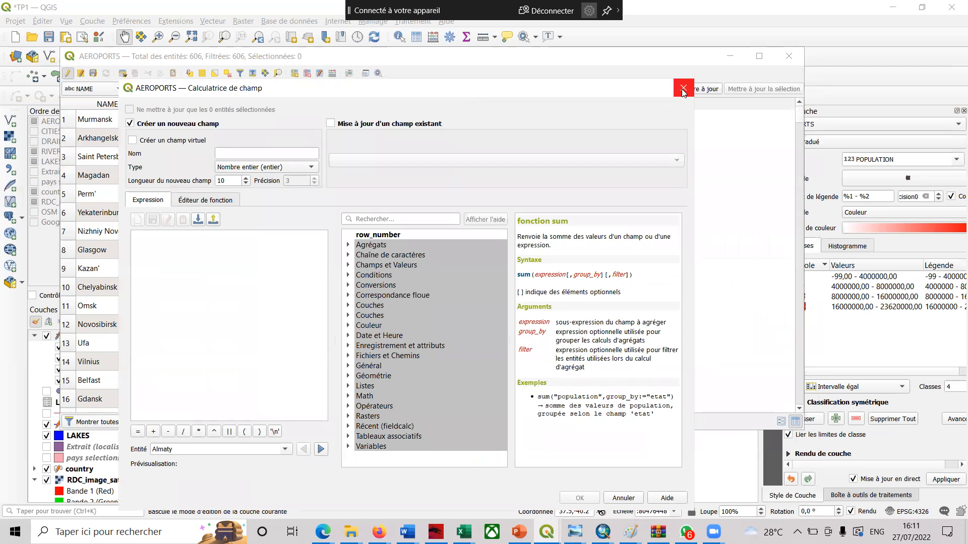
left_click(683, 89)
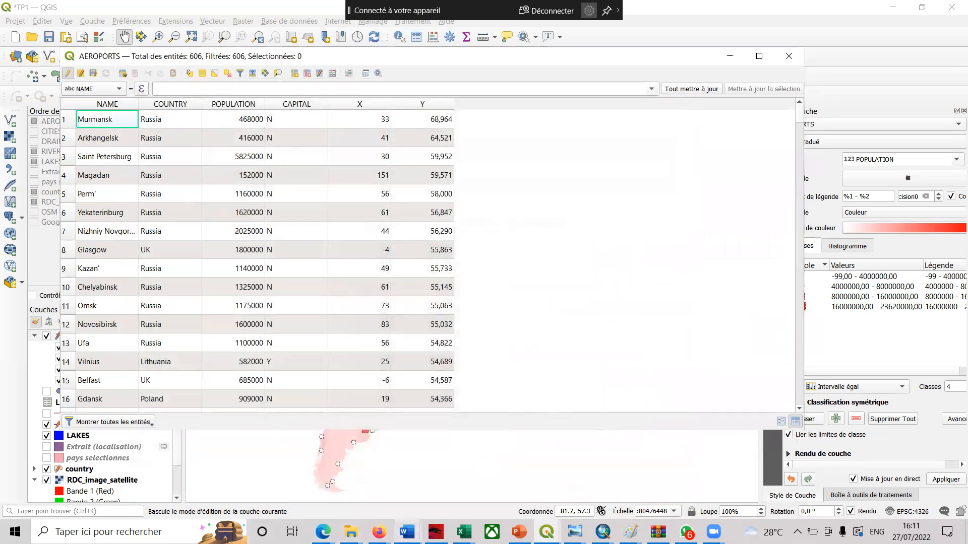
- Switch to the Word document MANIPULATION DES DONNEES VECTORIELLES and read the geometric measurement section, including its example and ATTENTION notes on SCR and field settings
right_click(407, 532)
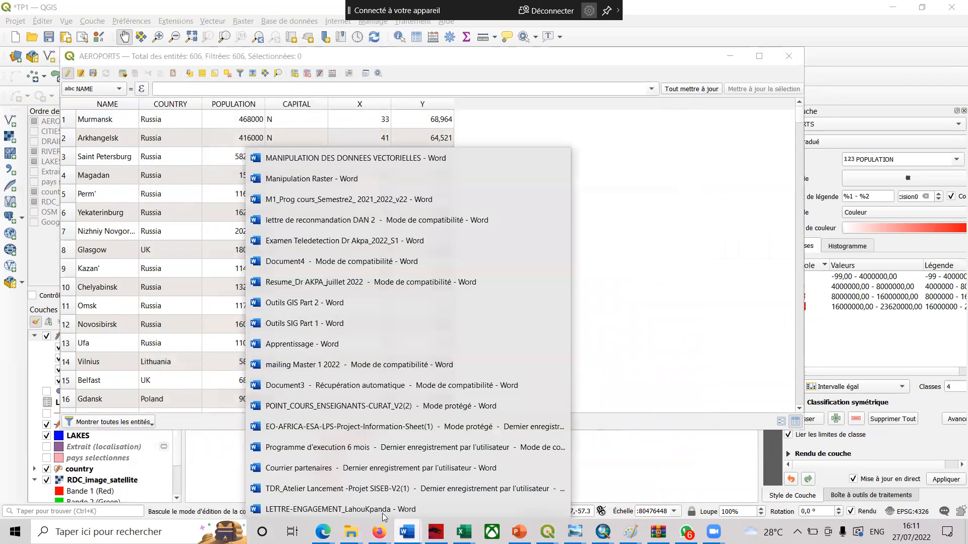
left_click(317, 162)
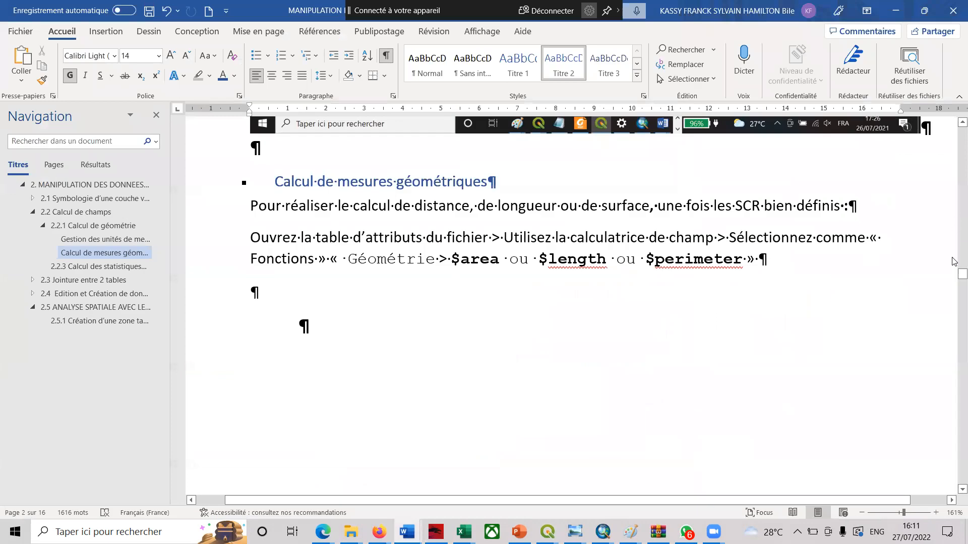
scroll(955, 288, "down", 10)
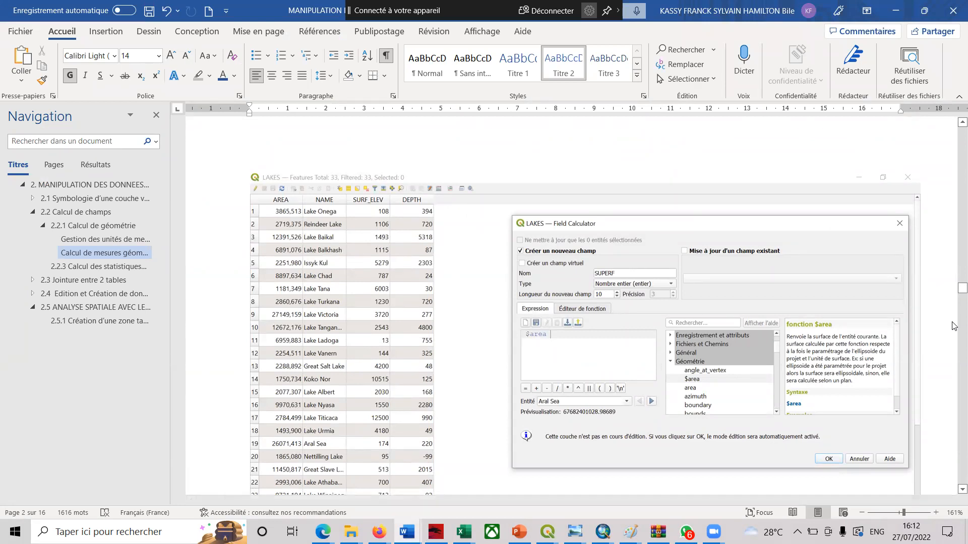
scroll(954, 326, "down", 5)
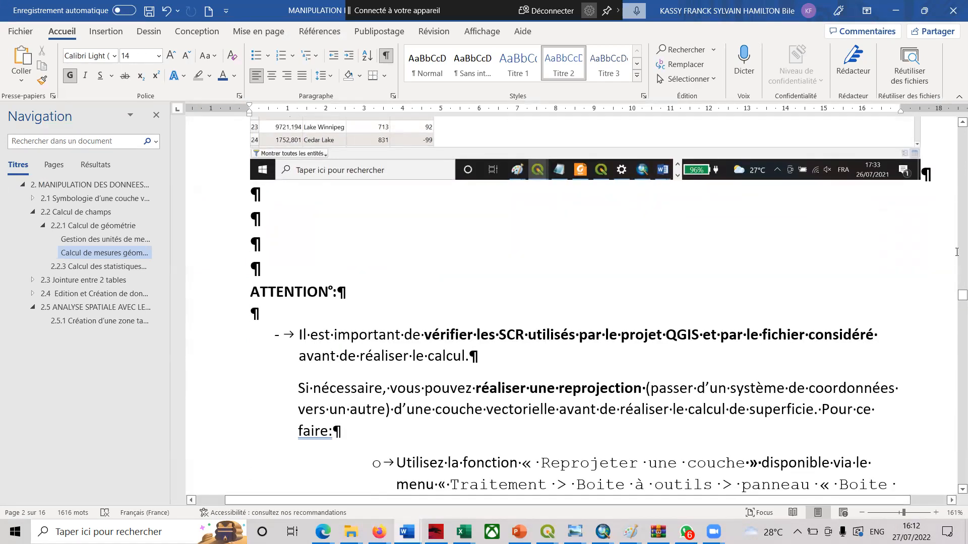
scroll(954, 263, "up", 5)
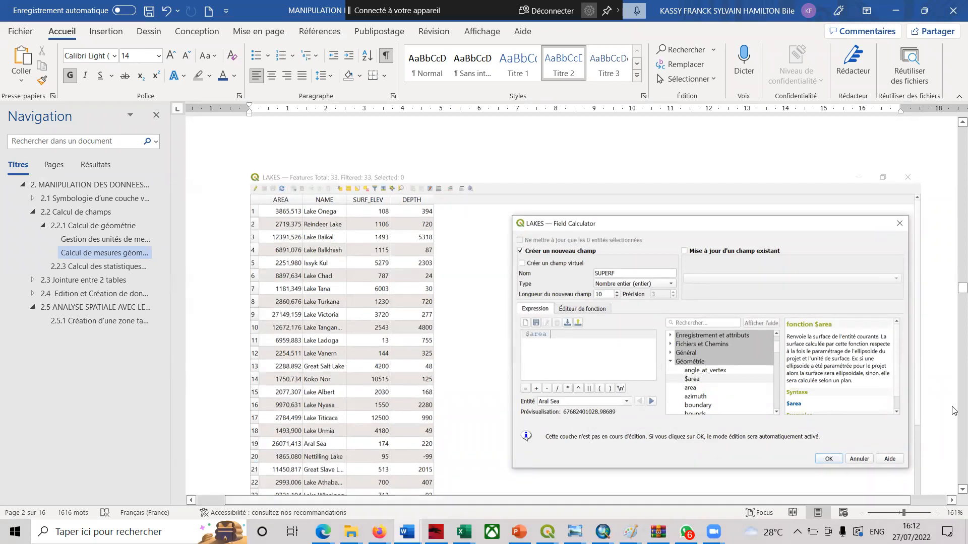
scroll(953, 411, "down", 5)
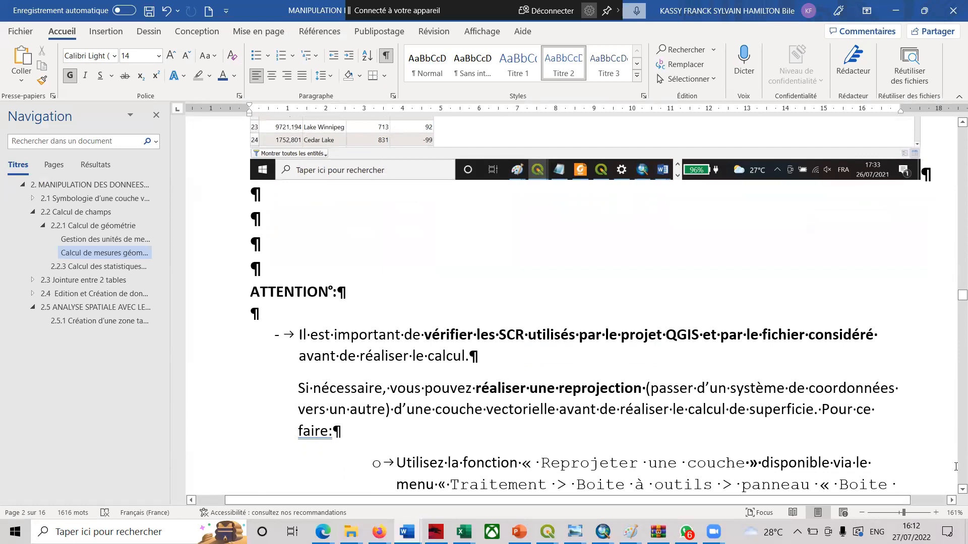
scroll(954, 490, "down", 5)
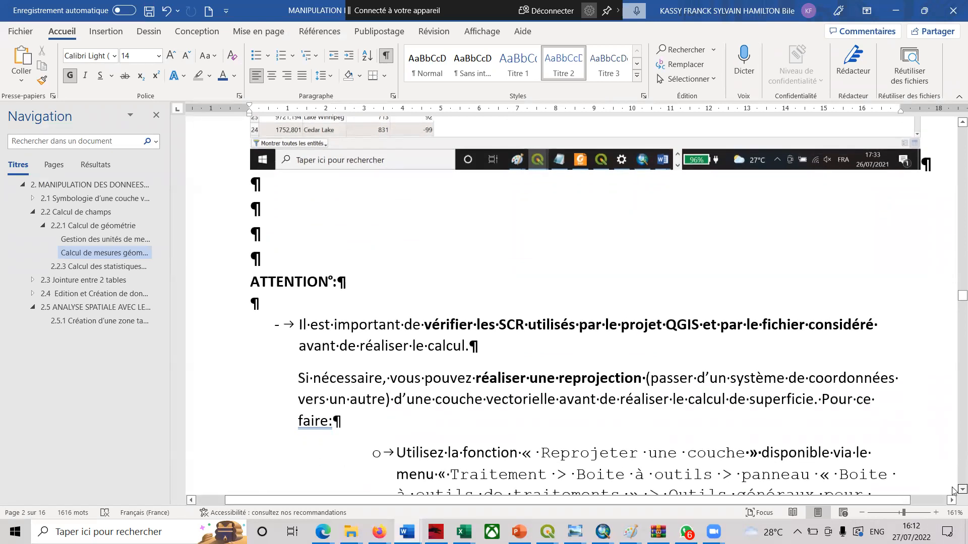
scroll(954, 460, "down", 1)
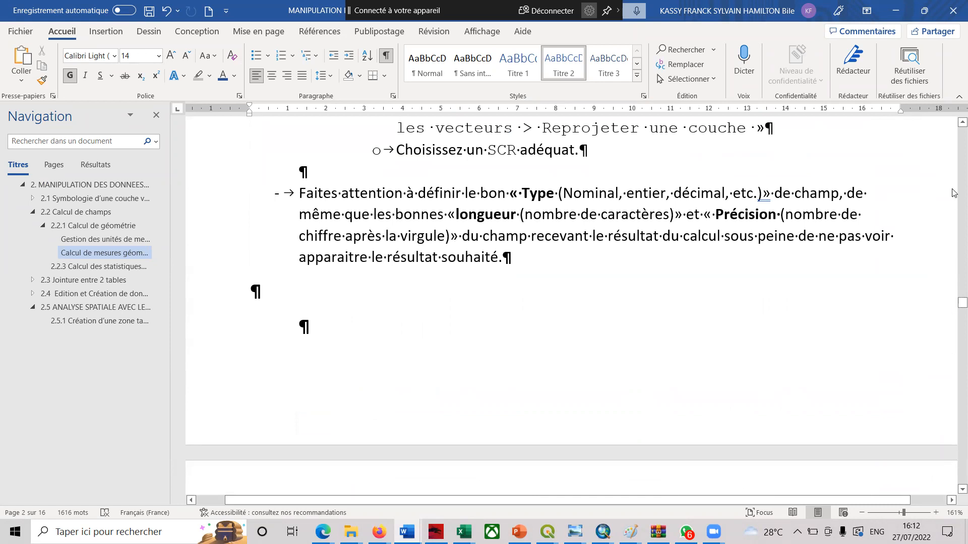
scroll(953, 193, "up", 5)
- Read section 2.2.3 of the course document on the methods for calculating statistics in the attribute table
scroll(954, 430, "down", 10)
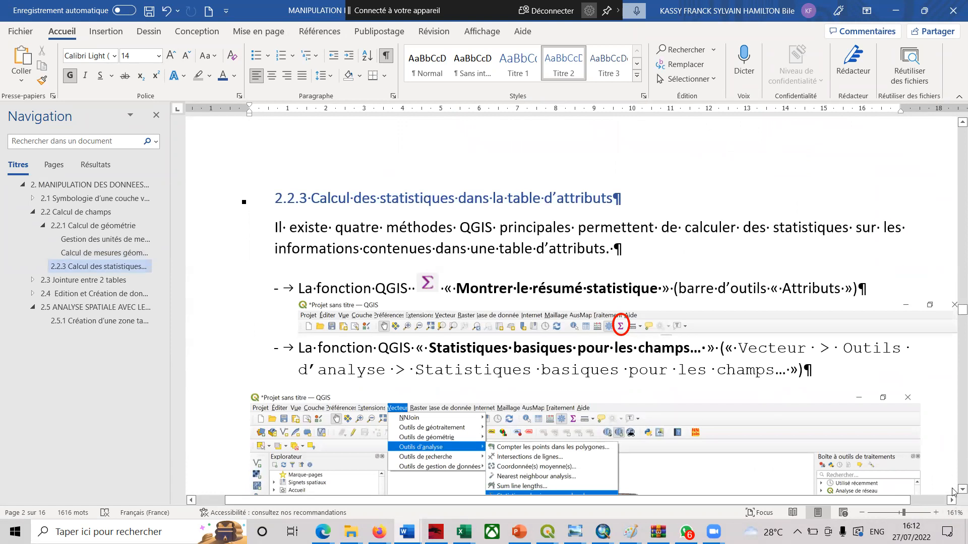
scroll(953, 492, "down", 2)
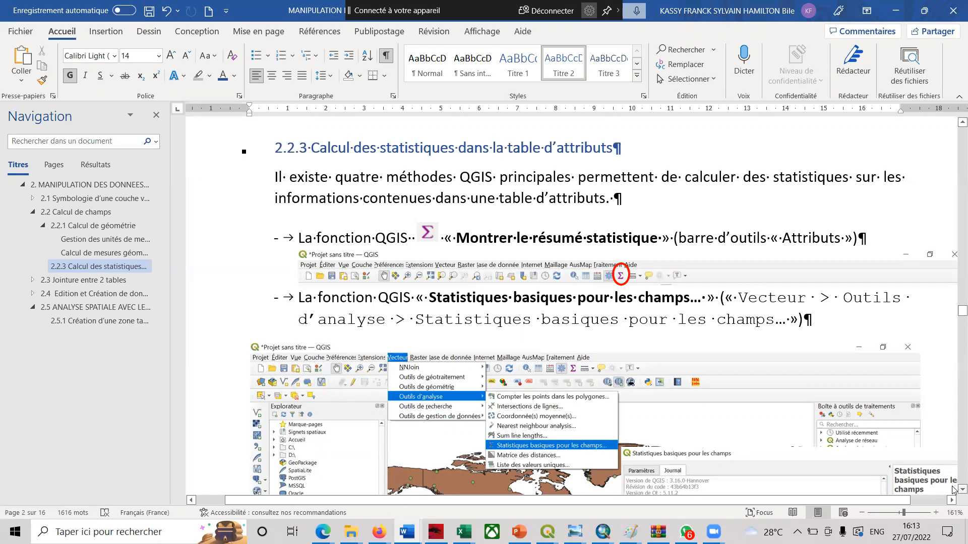
scroll(952, 489, "down", 1)
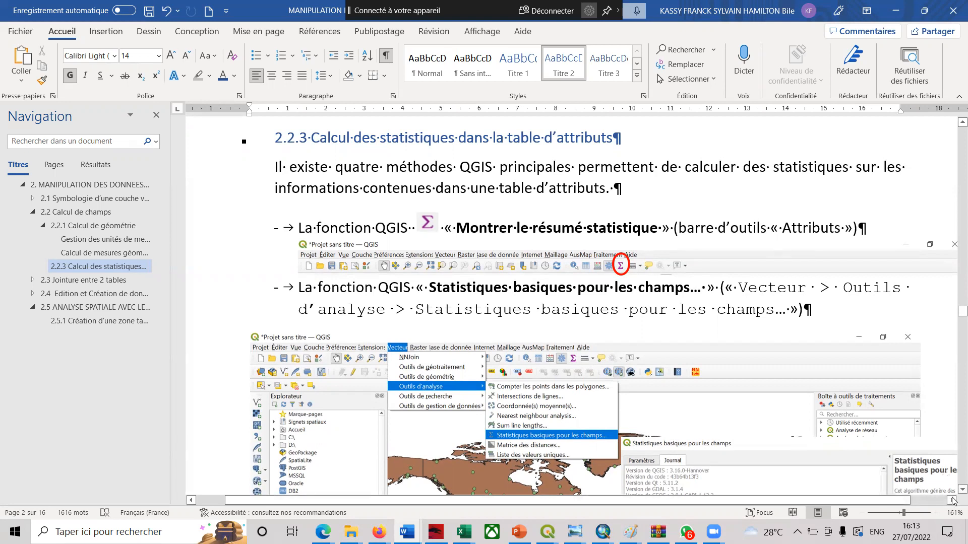
scroll(953, 496, "down", 1)
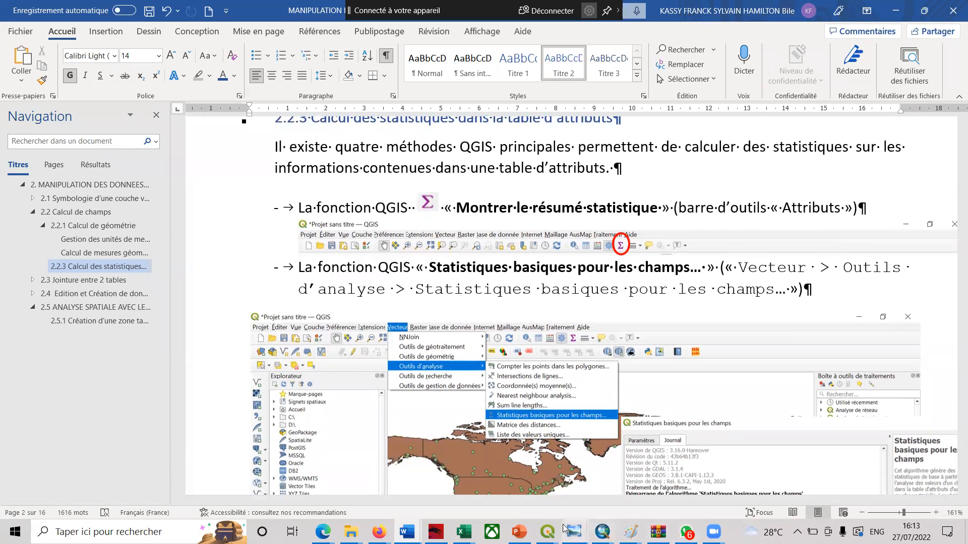
- Return to the TP1 project in QGIS and display the statistical summary of the AEROPORTS layer's POPULATION field
mouse_move(547, 532)
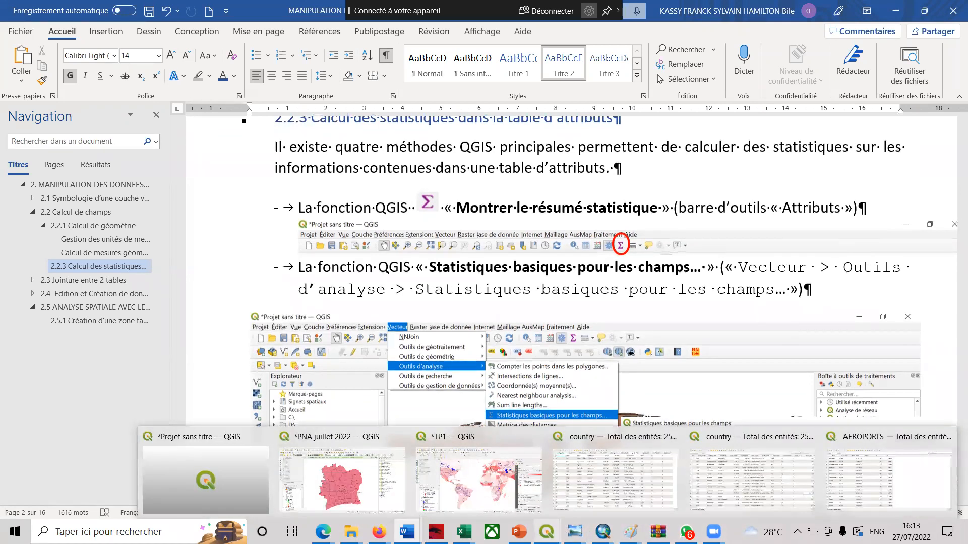
left_click(482, 454)
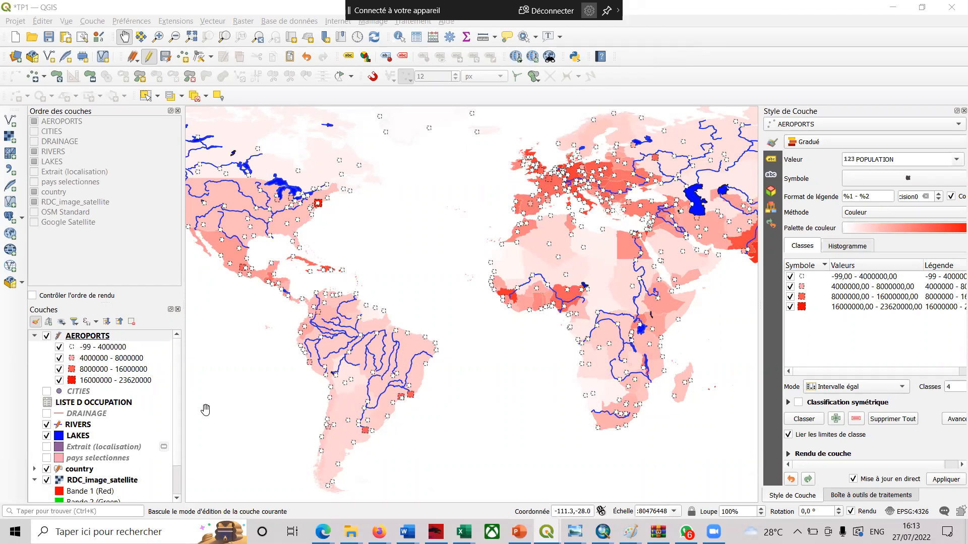
left_click(96, 336)
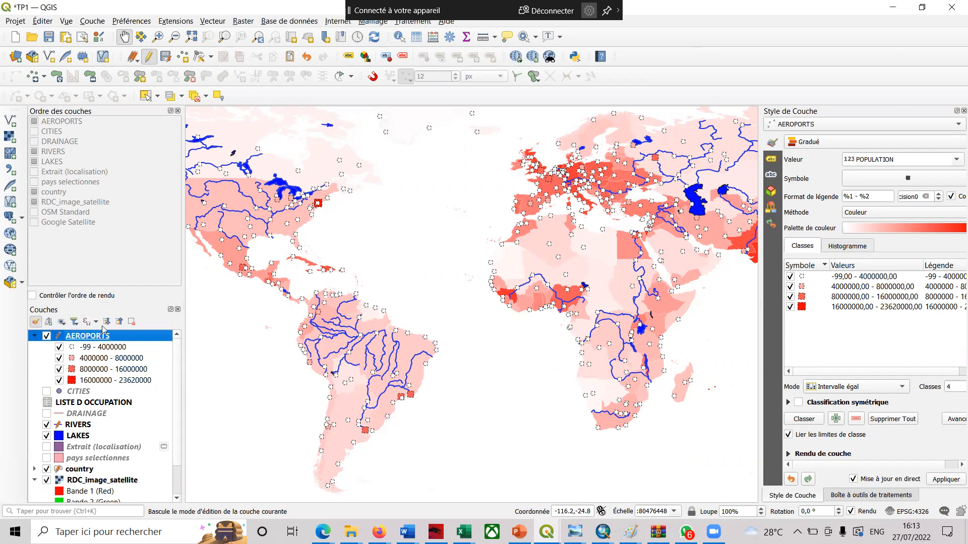
left_click(467, 37)
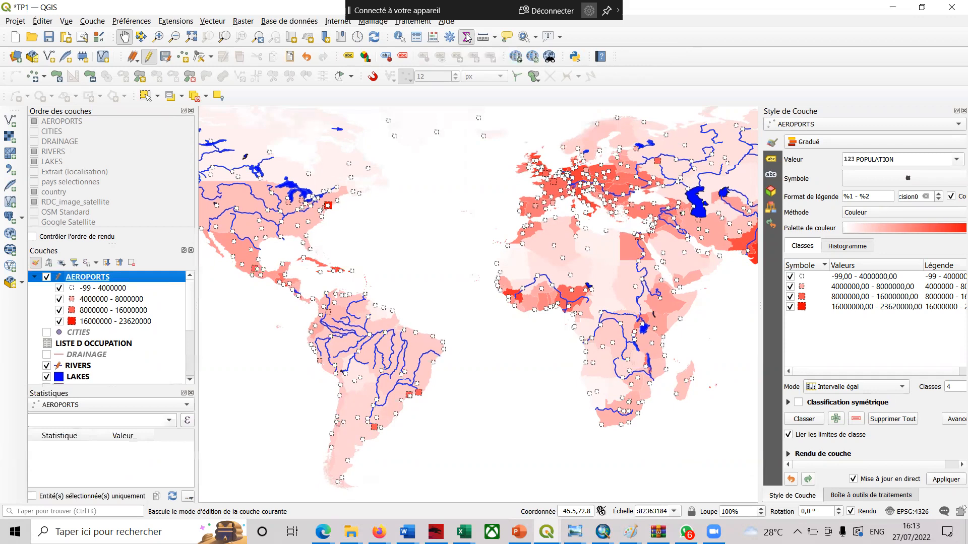
left_click(169, 421)
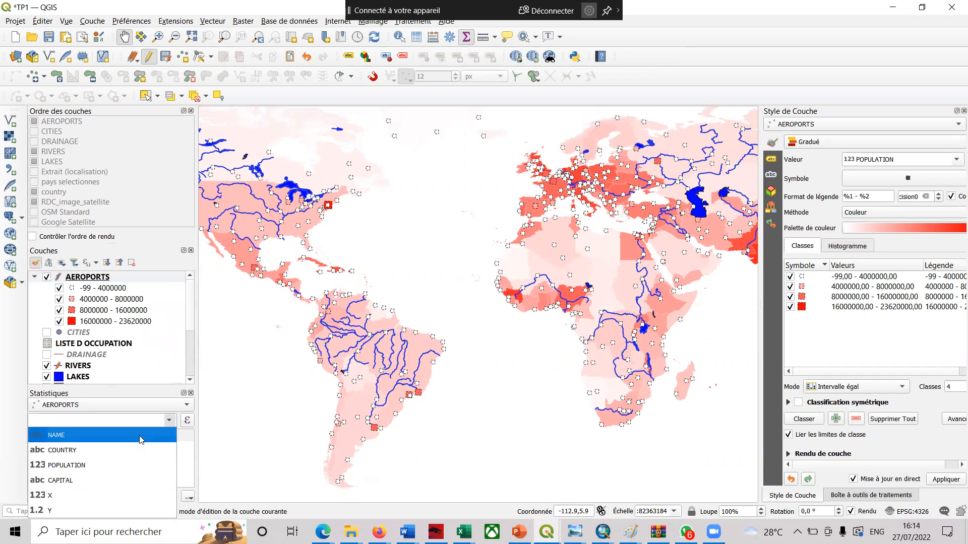
left_click(94, 466)
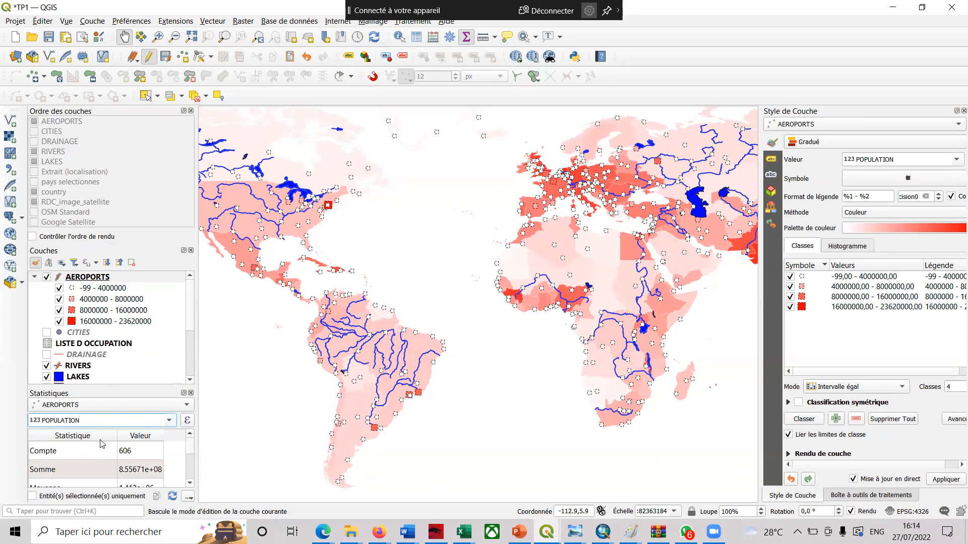
- Detach the Statistiques panel and examine the count, sum, mean and median of the POPULATION field
left_click(184, 392)
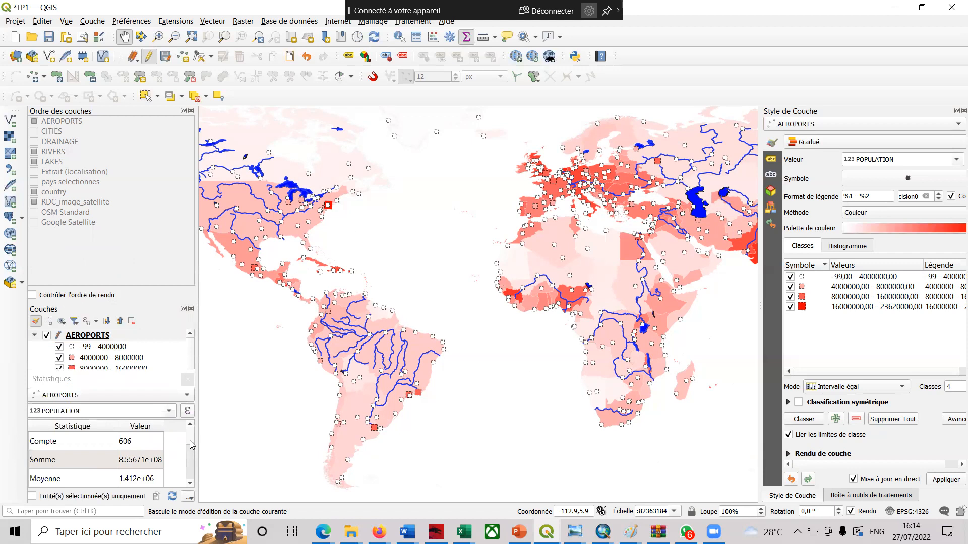
mouse_move(191, 442)
left_mouse_down()
mouse_move(192, 460)
mouse_move(191, 442)
left_mouse_up()
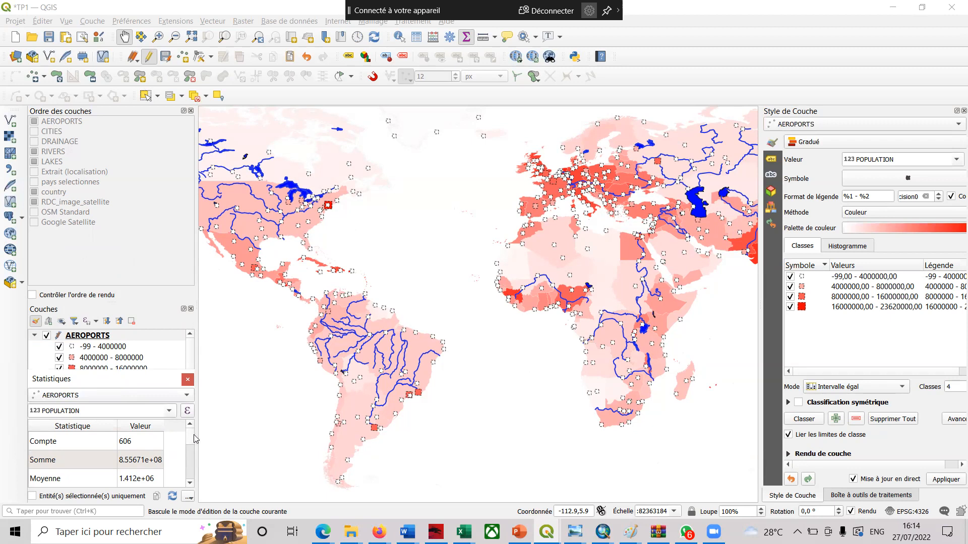
left_click(151, 443)
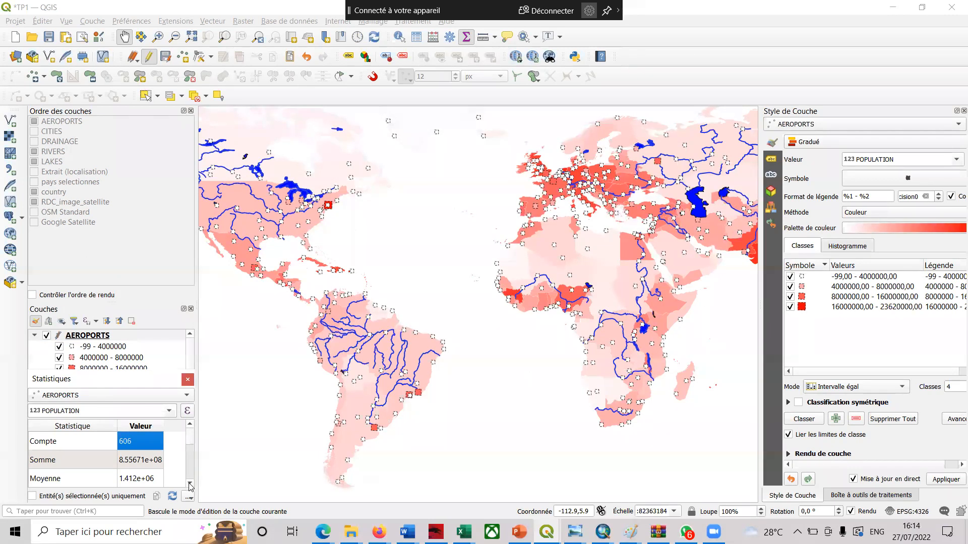
left_click(155, 461)
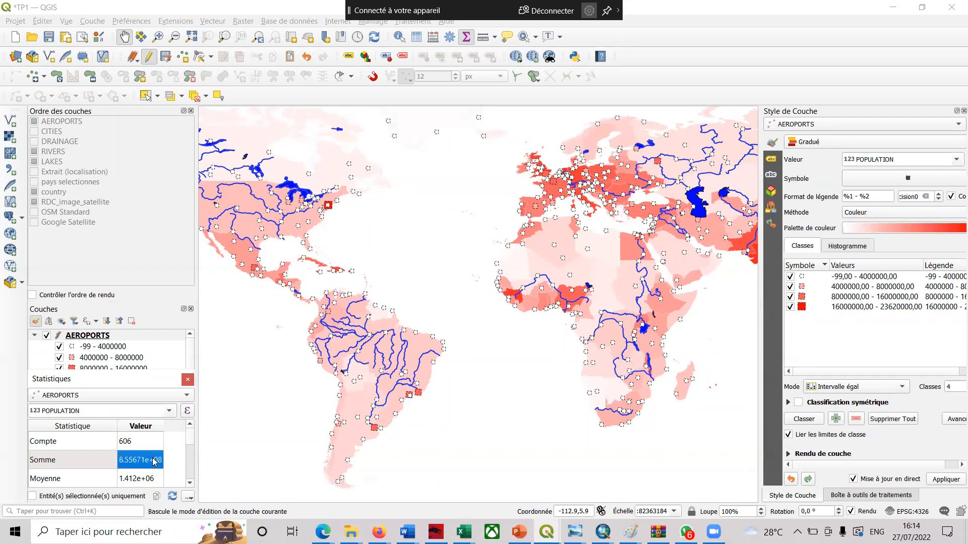
left_click(190, 483)
left_click(190, 484)
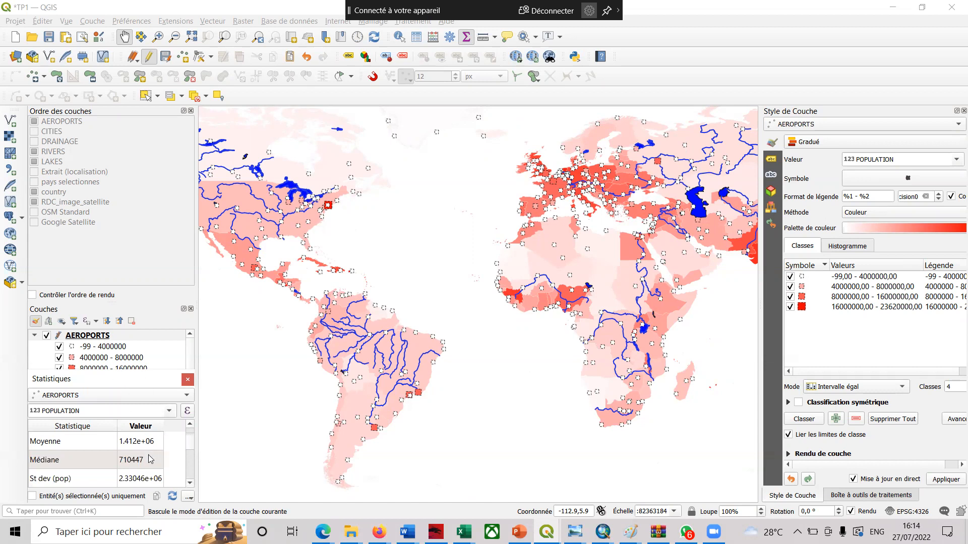
left_click(190, 425)
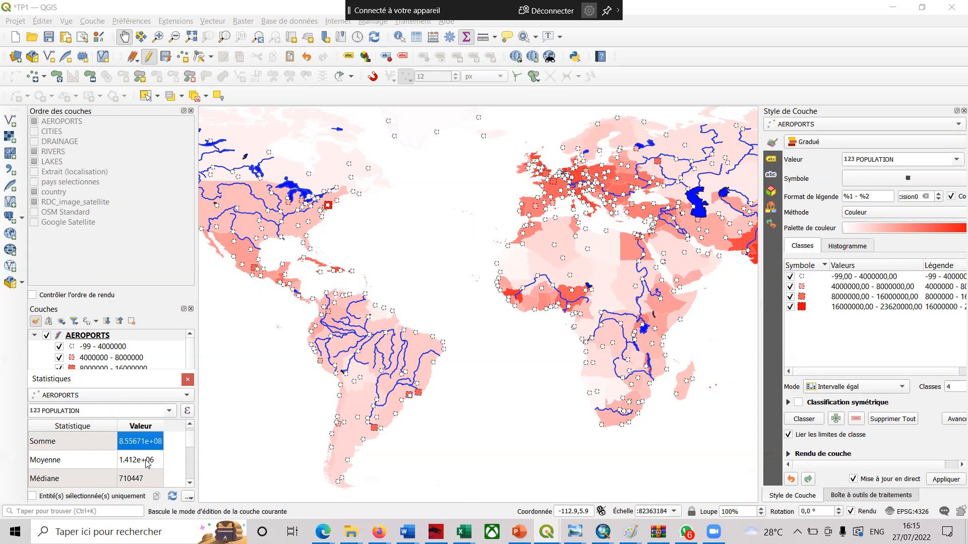
- Examine the remaining POPULATION statistics: standard deviations, minimum, maximum, majority, variety and quartiles
left_click(191, 486)
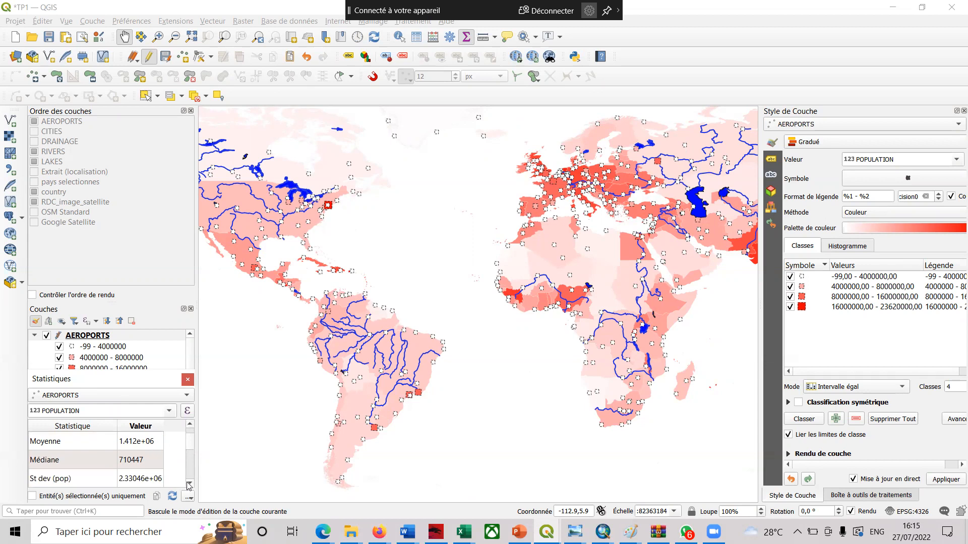
left_click(190, 484)
left_click(191, 485)
left_click(191, 485)
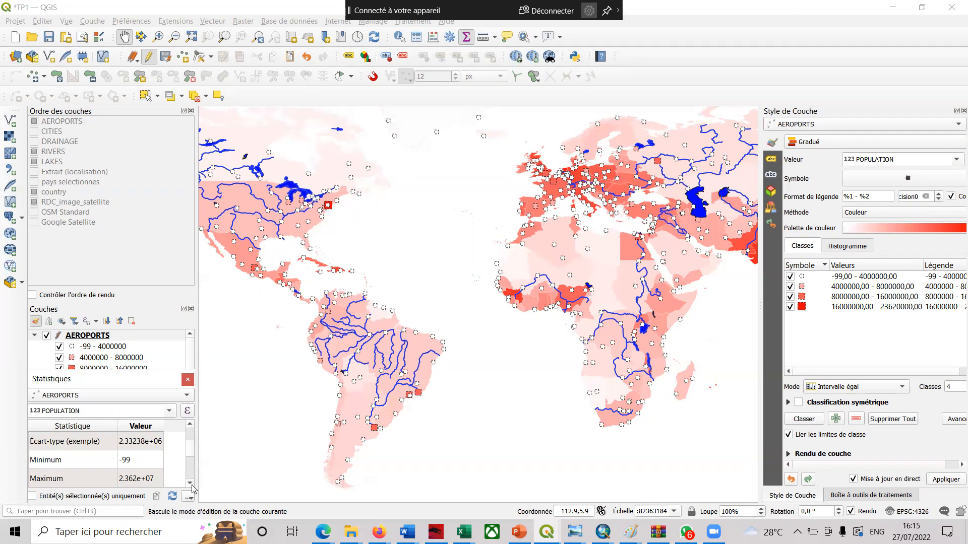
scroll(191, 485, "down", 2)
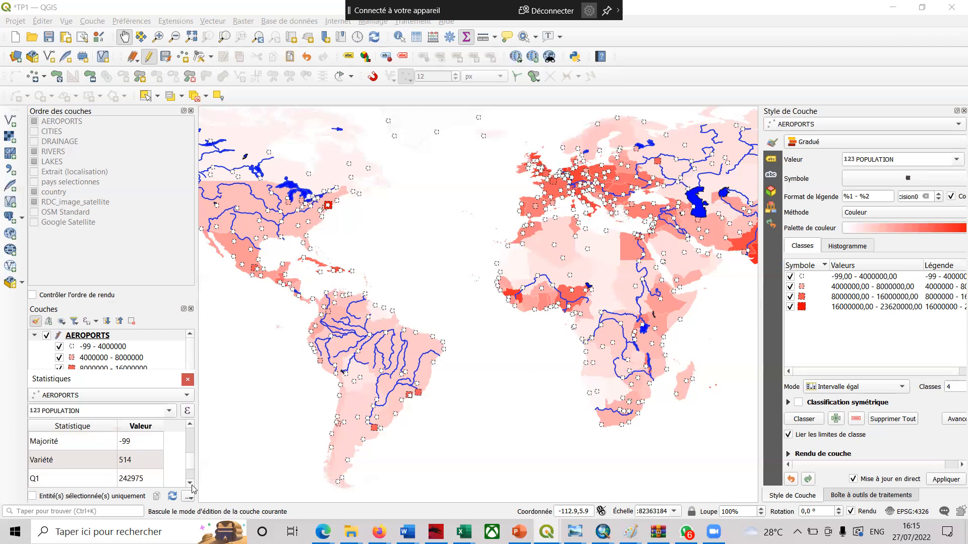
left_click(191, 485)
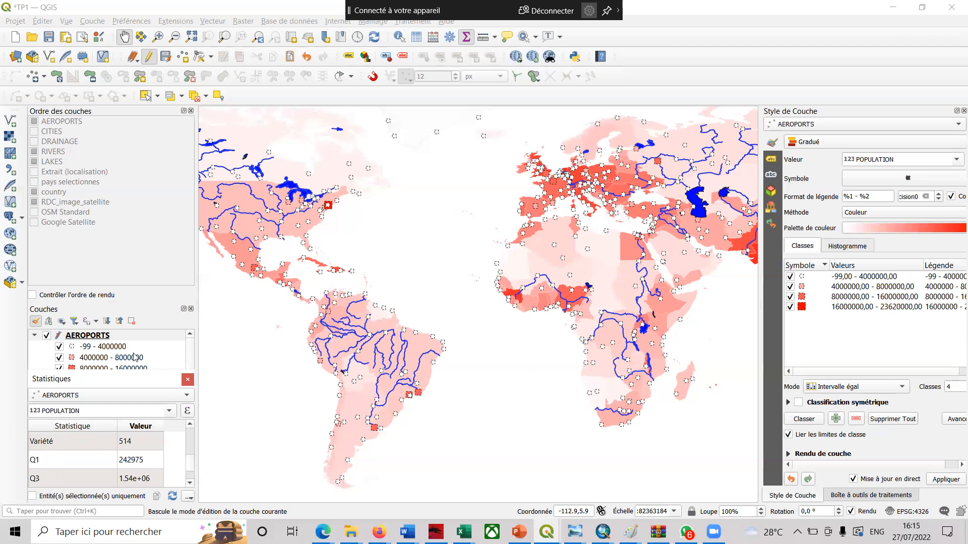
- Toggle the statistical summary of the AEROPORTS layer and look for the Statistiques entry in the list of available panels
left_click(107, 336)
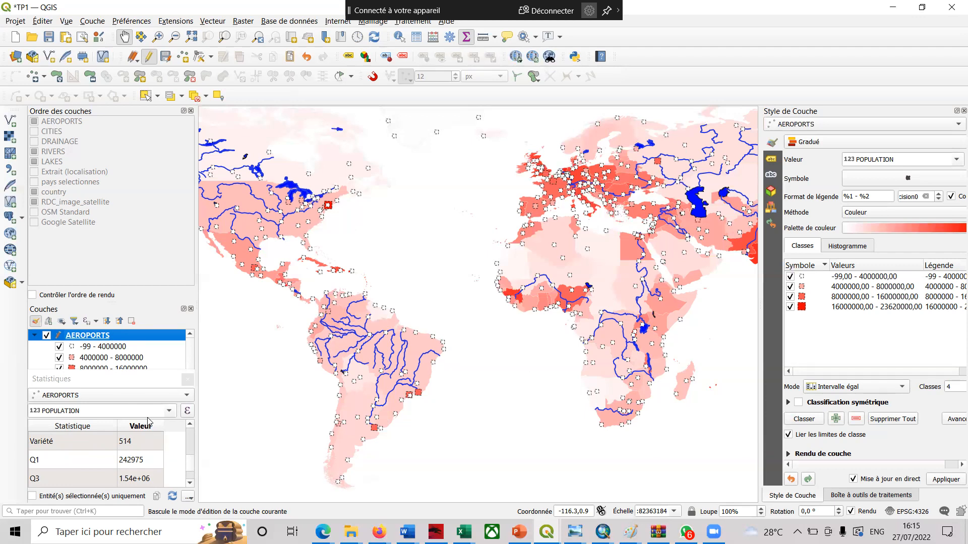
left_click(466, 38)
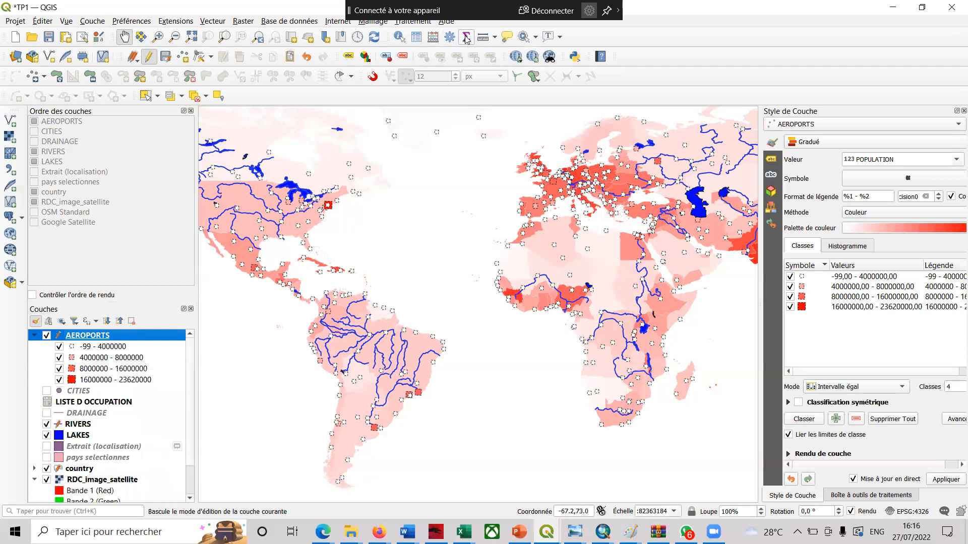
left_click(465, 39)
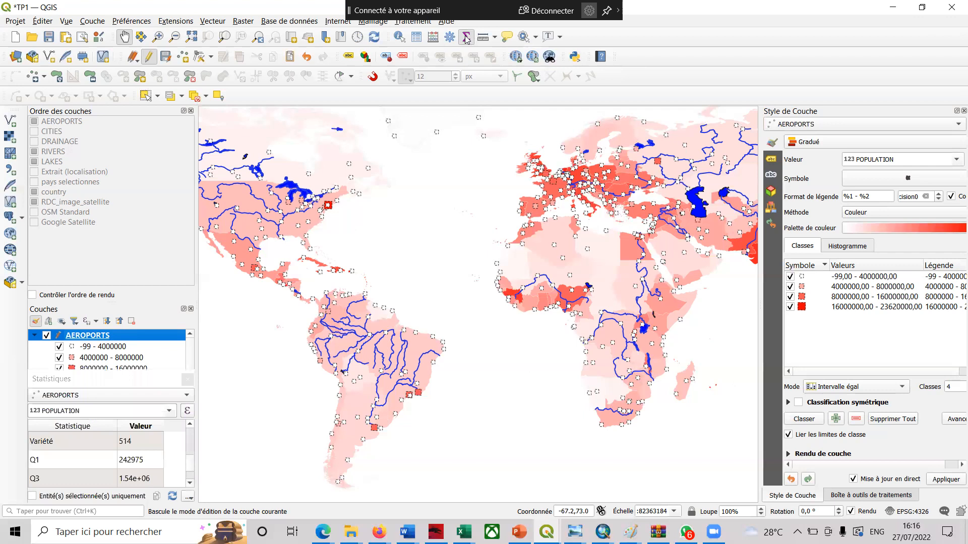
left_click(465, 38)
left_click(466, 39)
left_click(66, 21)
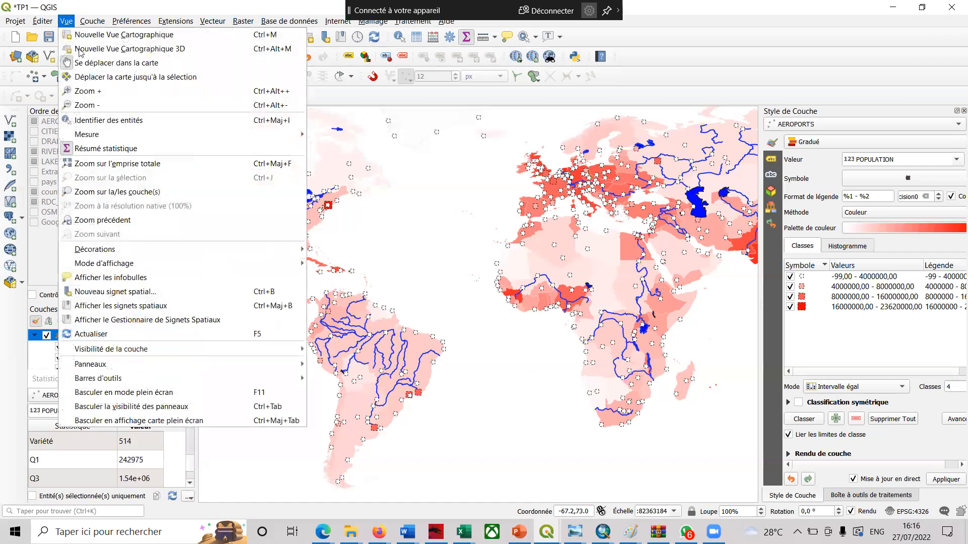
mouse_move(220, 372)
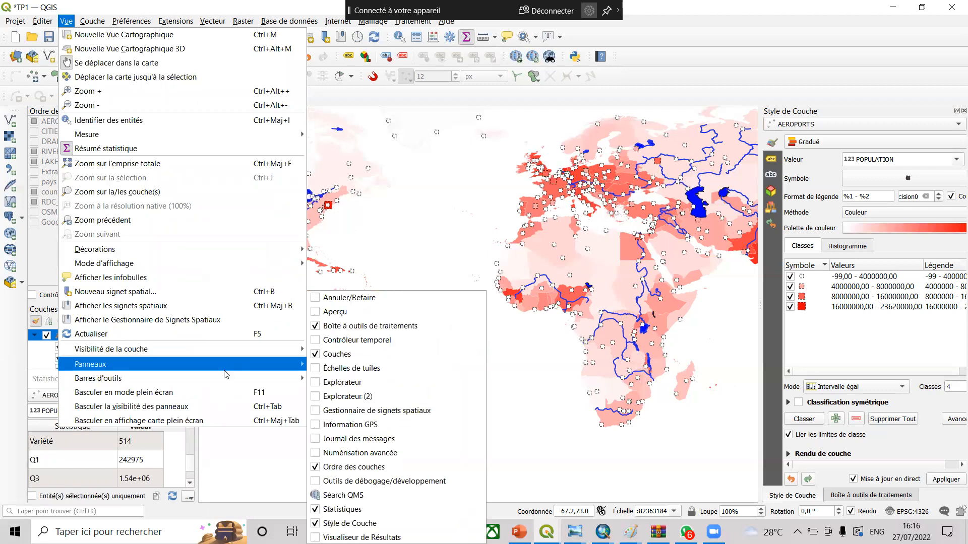
left_click(671, 29)
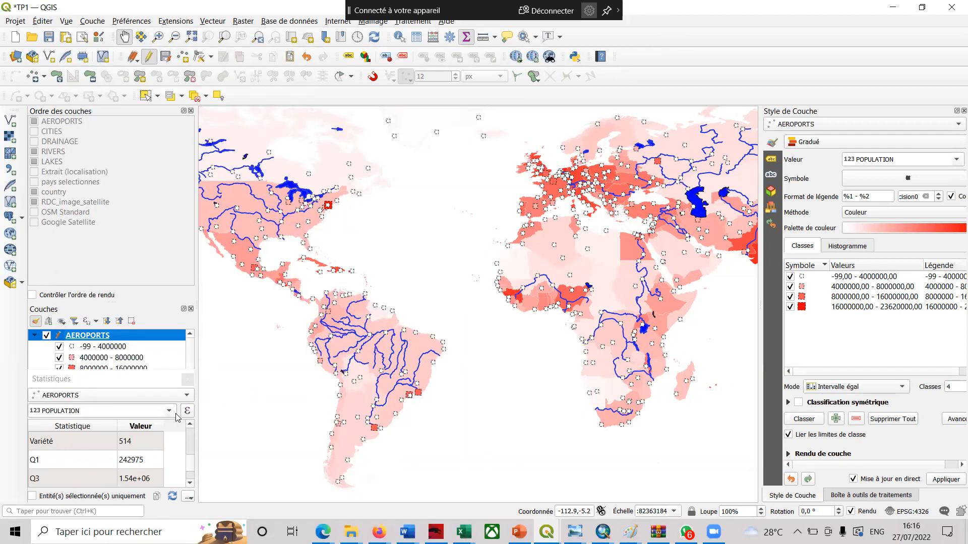
- View the fields in the attribute table of the AEROPORTS layer and close the table
right_click(88, 336)
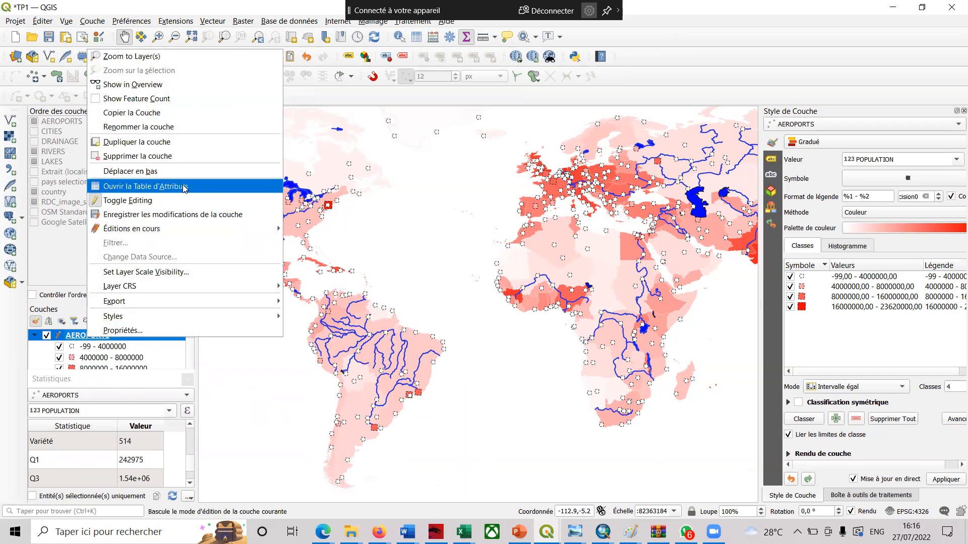
left_click(166, 200)
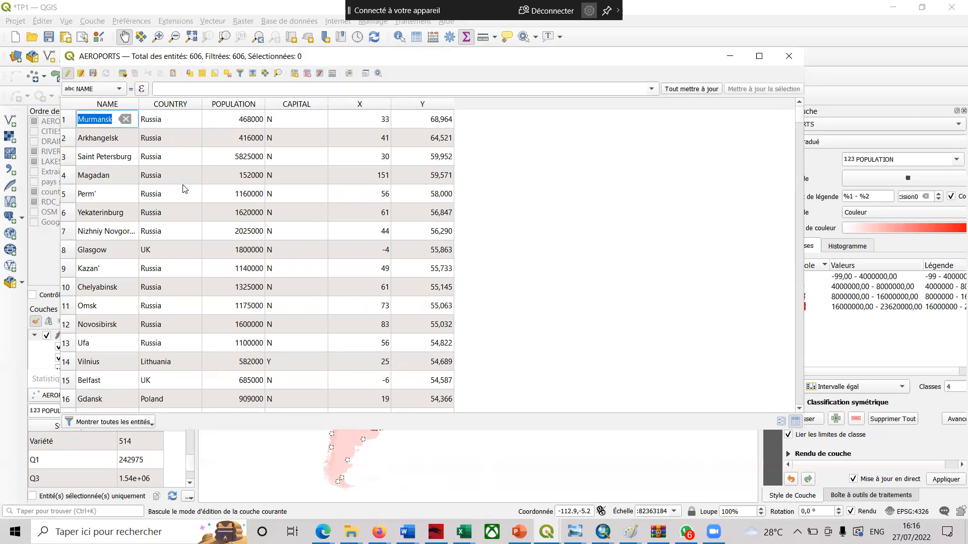
left_click(789, 55)
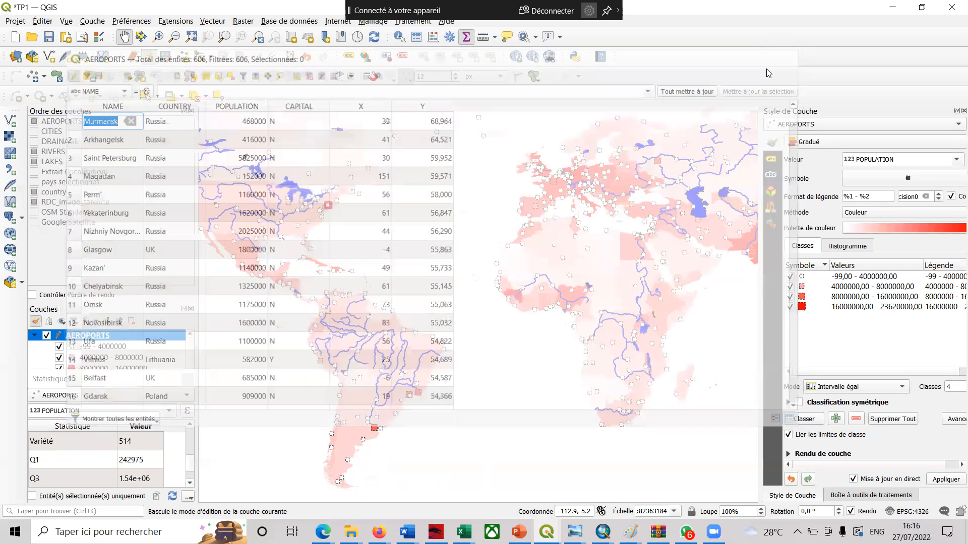
- Reselect POPULATION as the statistics field and try limiting the statistics to selected features before restoring all features
left_click(170, 412)
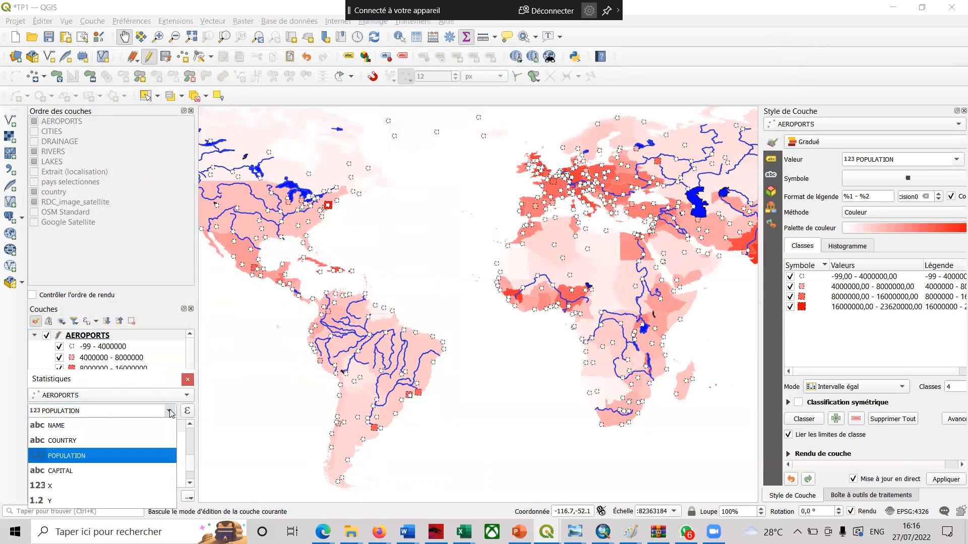
left_click(134, 457)
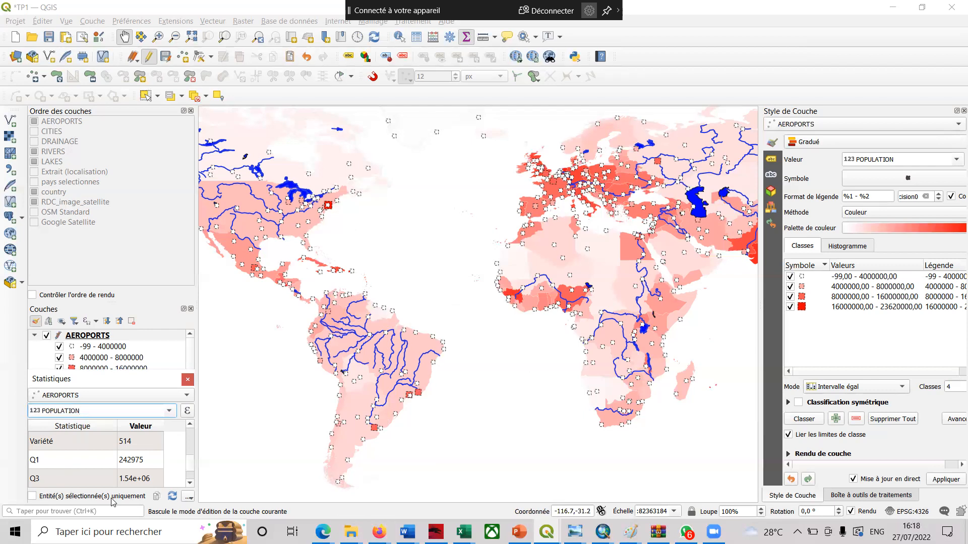
left_click(32, 496)
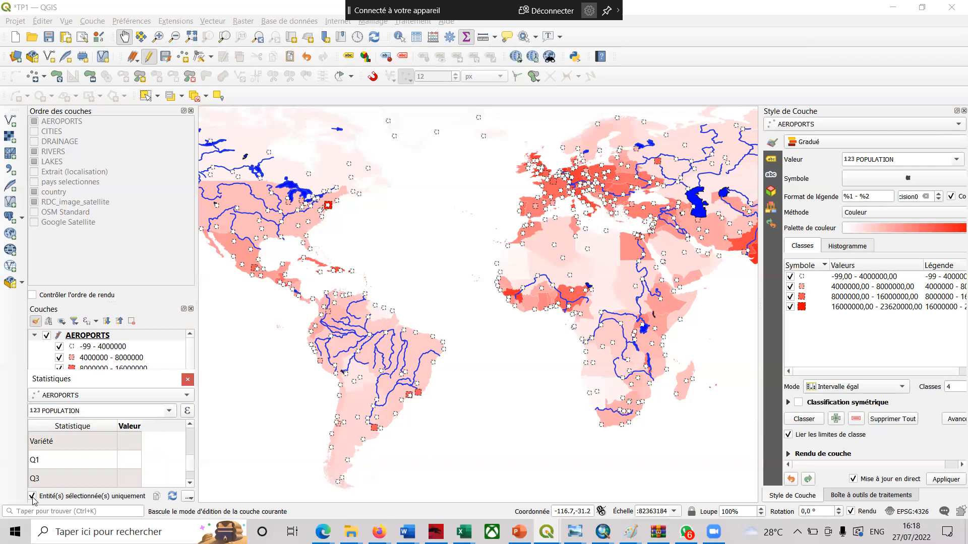
left_click(32, 496)
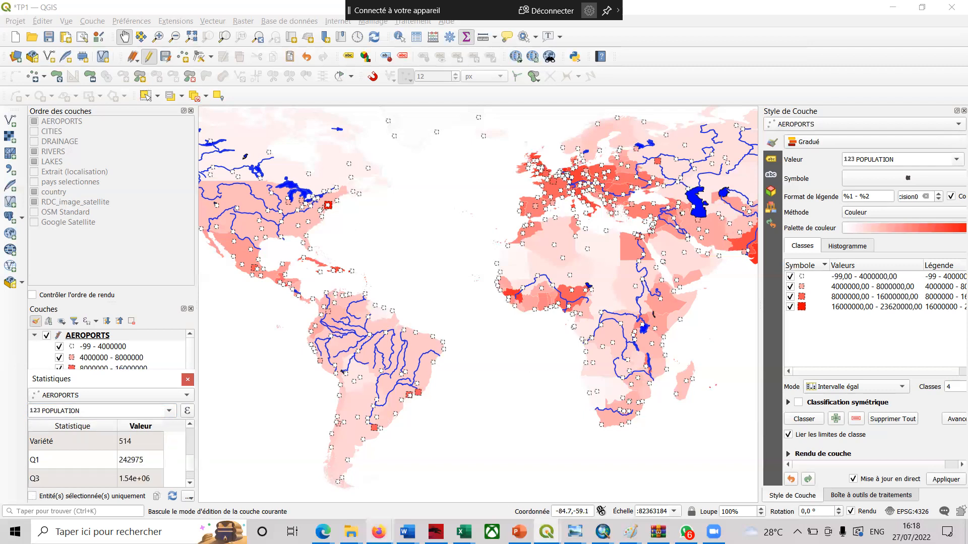
- Switch to the MANIPULATION DES DONNEES VECTORIELLES document in Word and read about basic field statistics, statistics by categories and the GroupStats extension
mouse_move(407, 532)
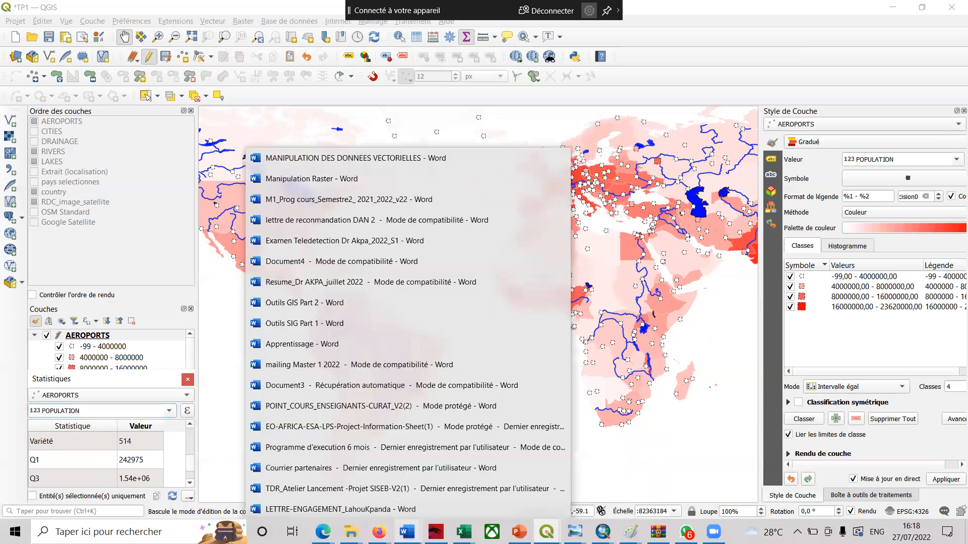
left_click(403, 157)
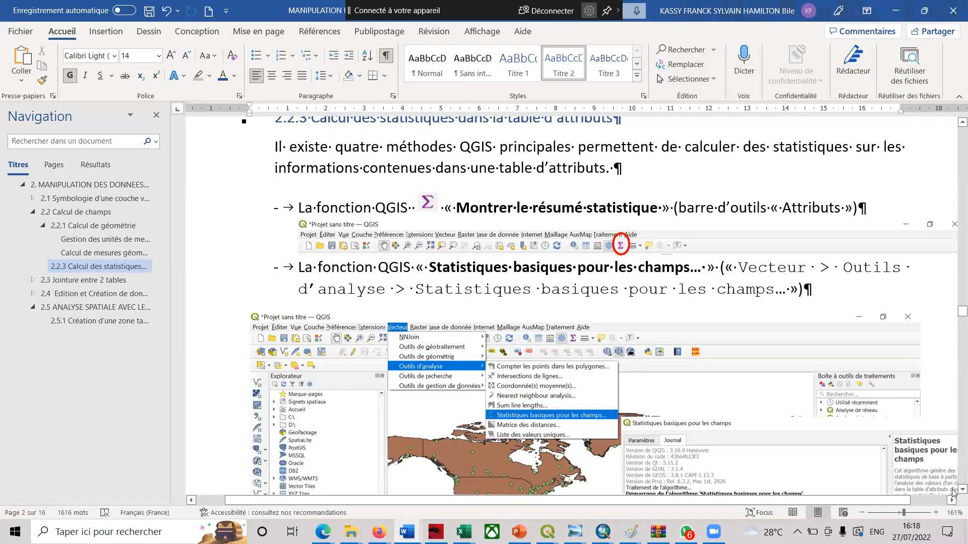
scroll(953, 493, "down", 3)
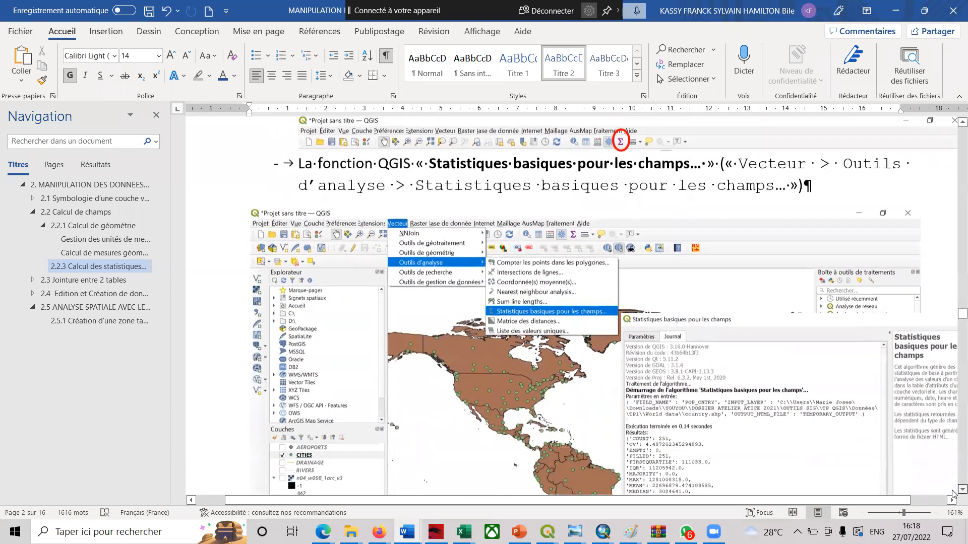
scroll(953, 493, "down", 13)
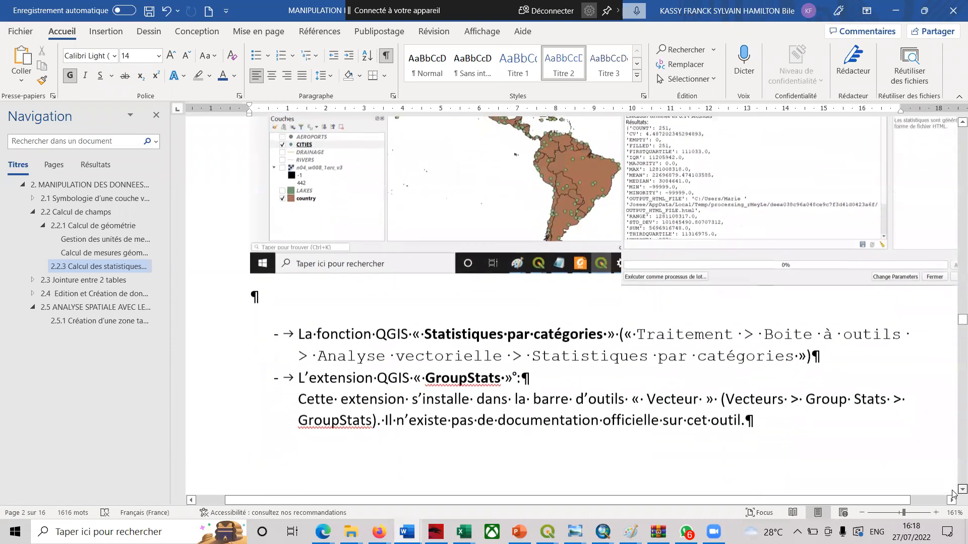
scroll(954, 495, "down", 1)
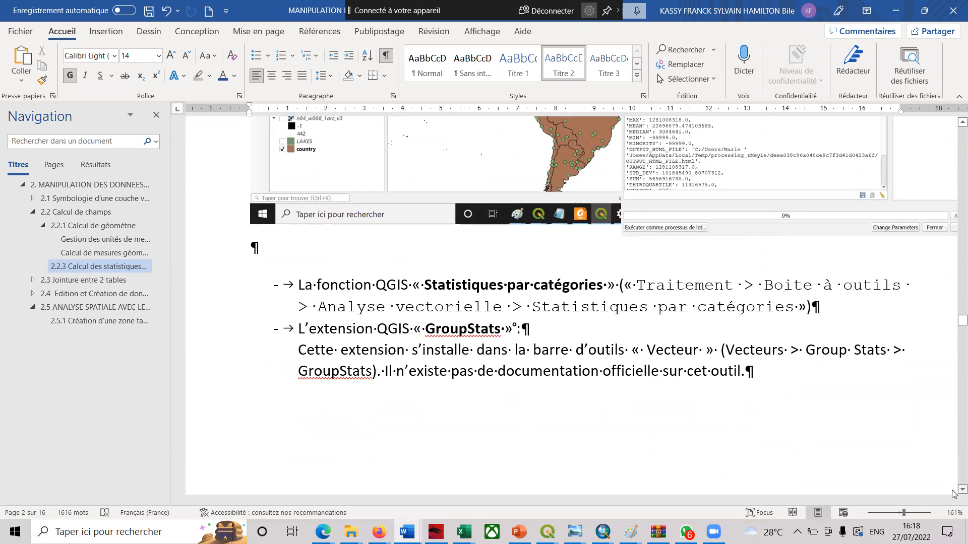
scroll(953, 495, "down", 3)
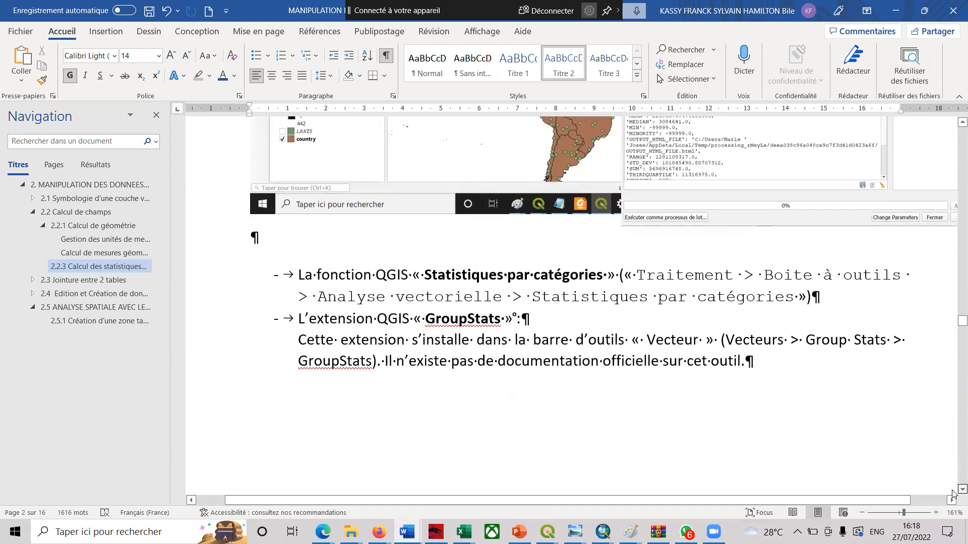
scroll(953, 495, "down", 6)
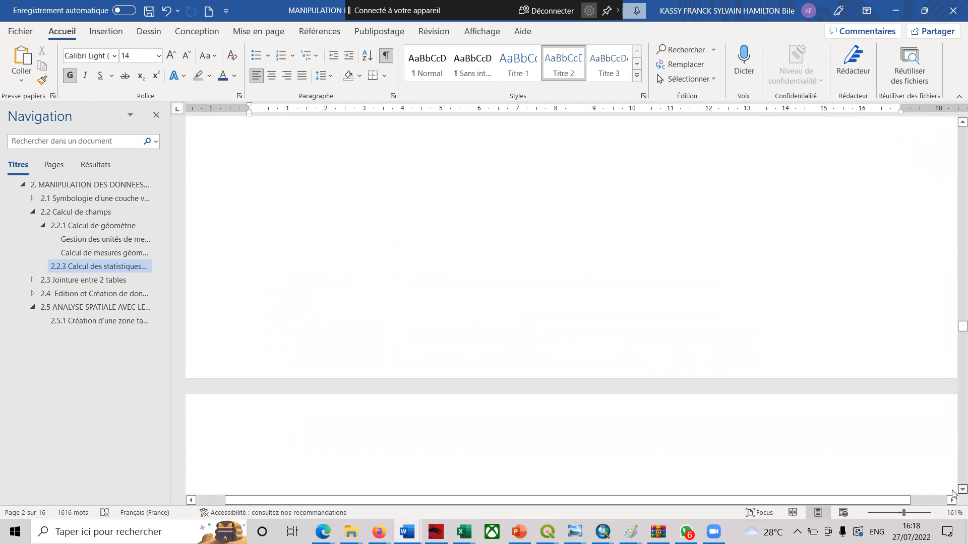
scroll(954, 495, "down", 1)
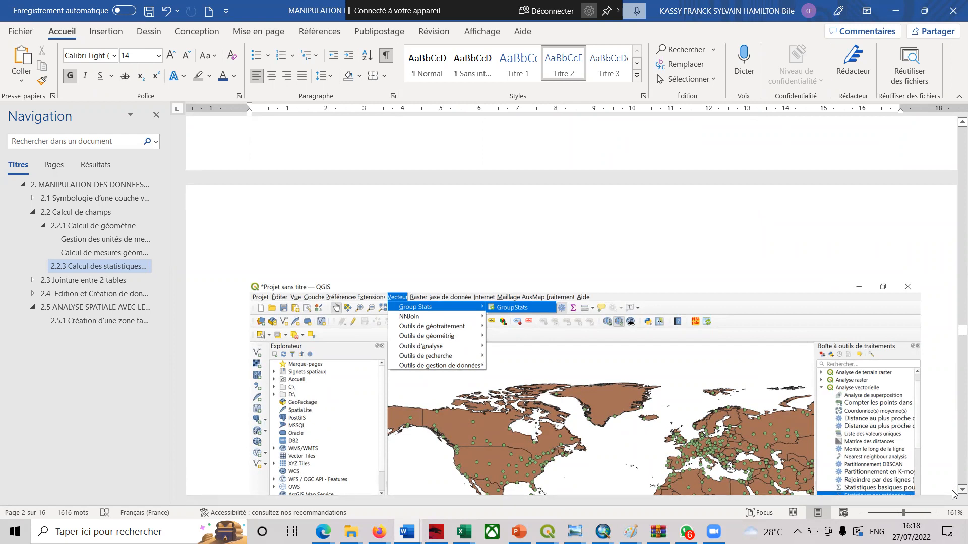
scroll(953, 495, "down", 1)
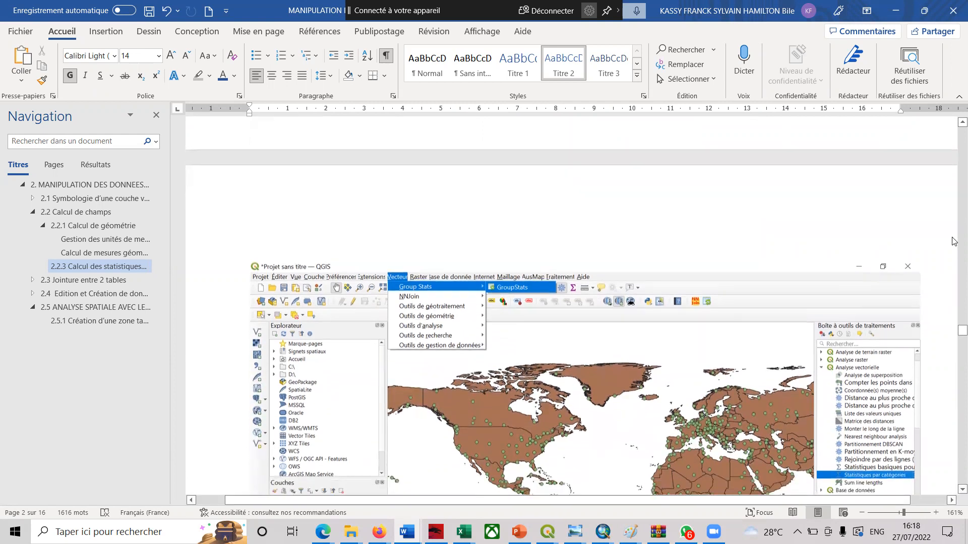
scroll(953, 124, "up", 1)
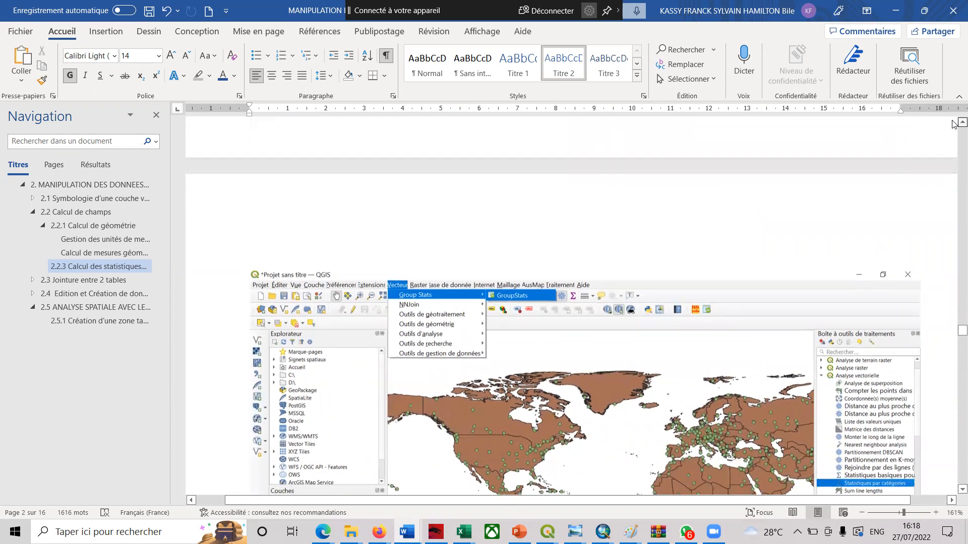
scroll(953, 124, "up", 5)
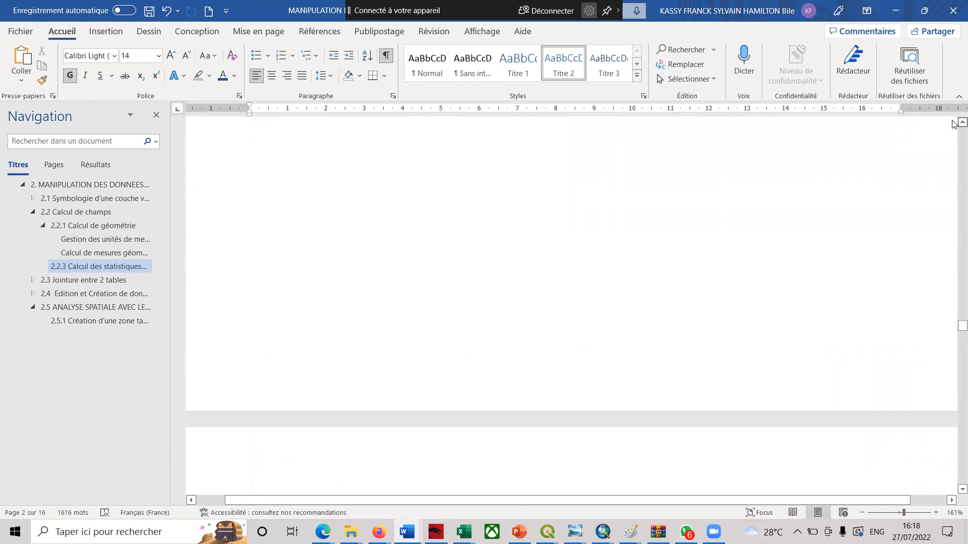
scroll(953, 124, "up", 3)
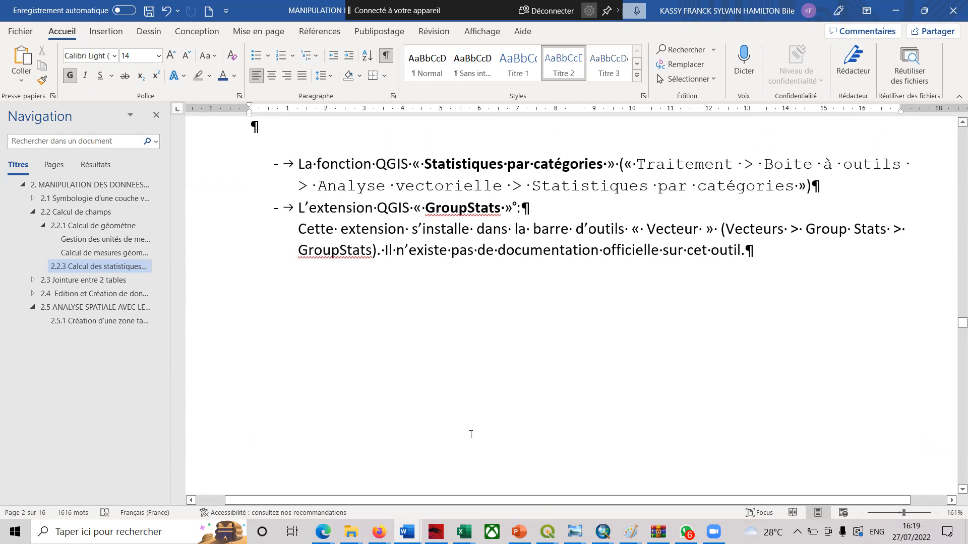
- Return to the TP1 project in QGIS and look through the vector tools for the Group Stats extension
mouse_move(379, 532)
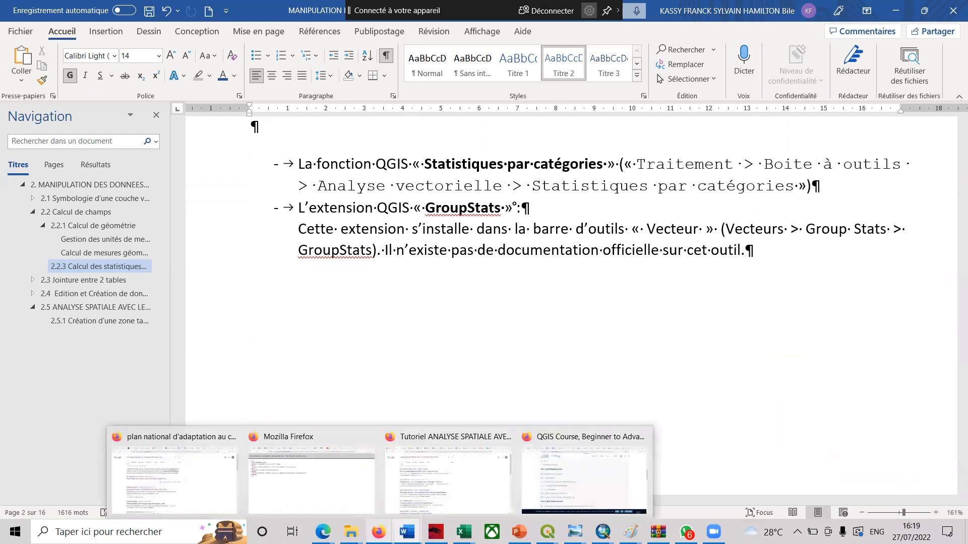
mouse_move(547, 532)
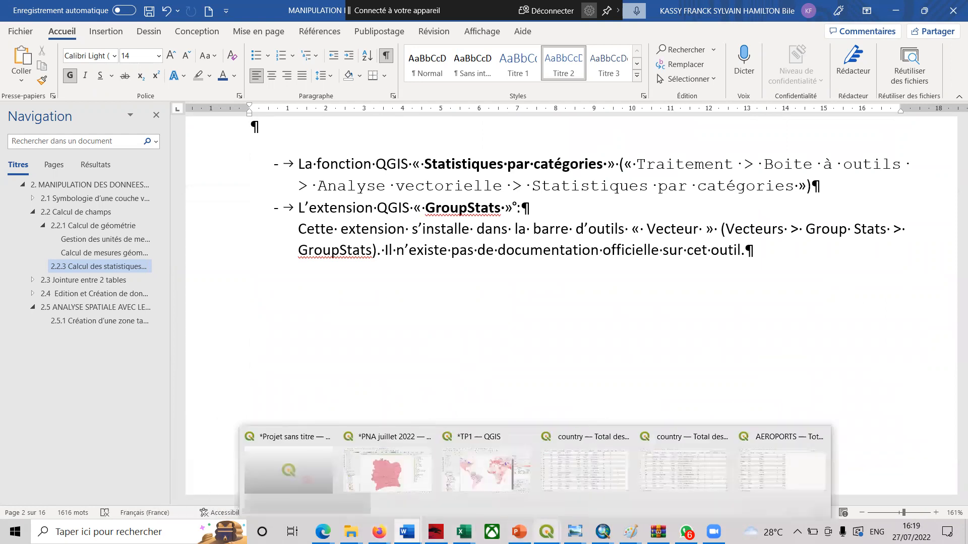
left_click(480, 487)
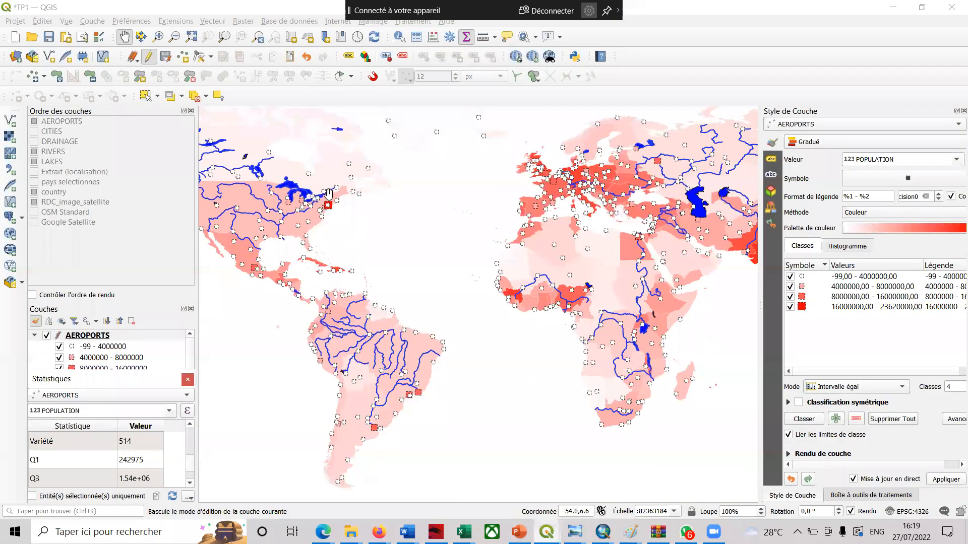
left_click(194, 22)
mouse_move(212, 23)
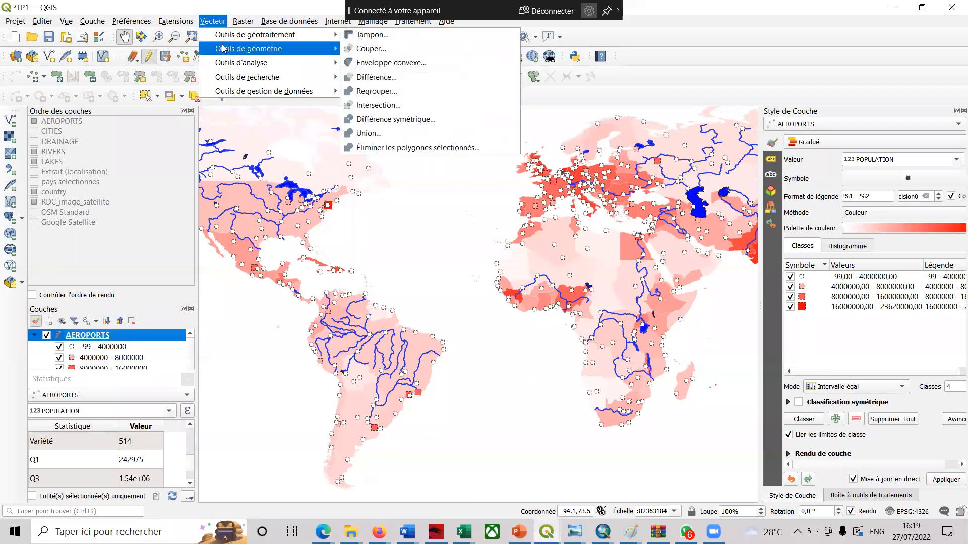
mouse_move(229, 64)
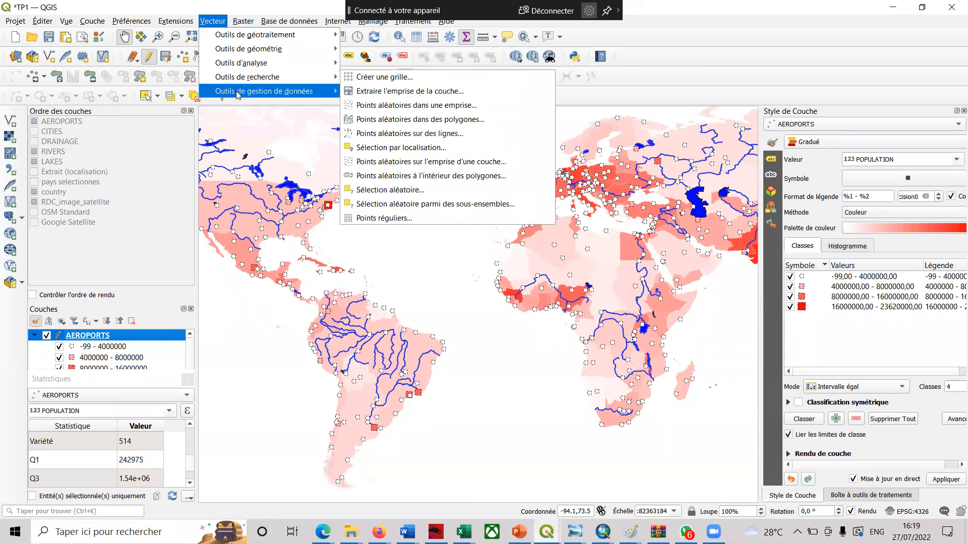
- Open the extension manager, search all extensions for GROUPST, and clear the search
mouse_move(136, 24)
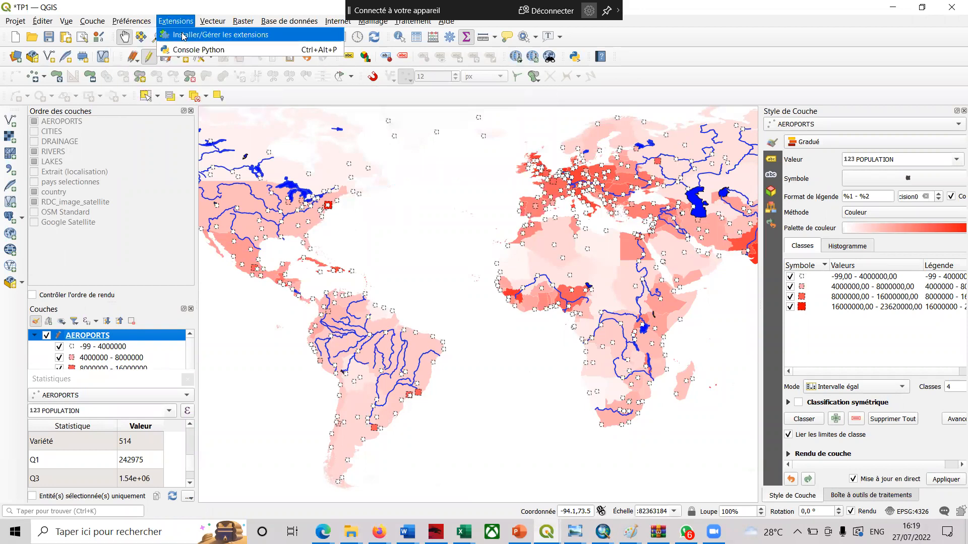
left_click(183, 35)
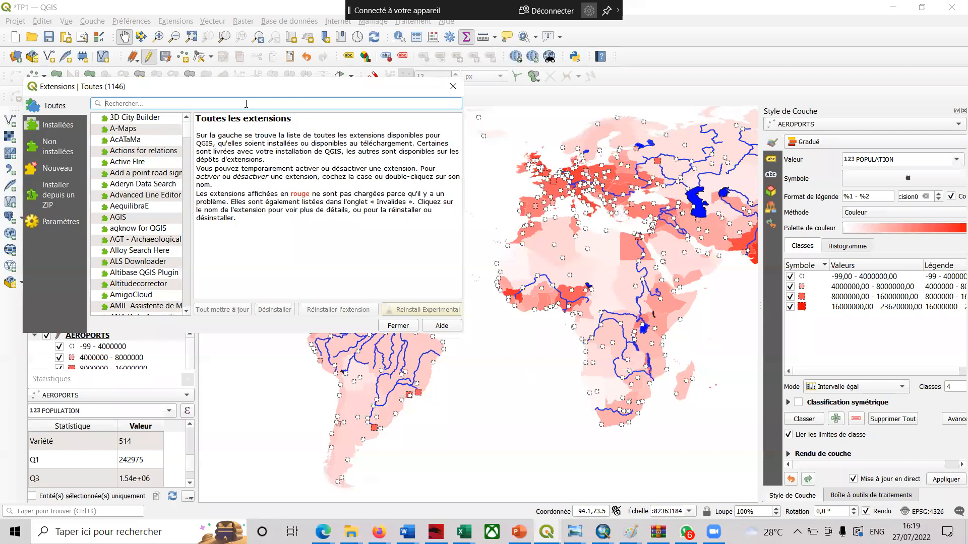
type("GROU")
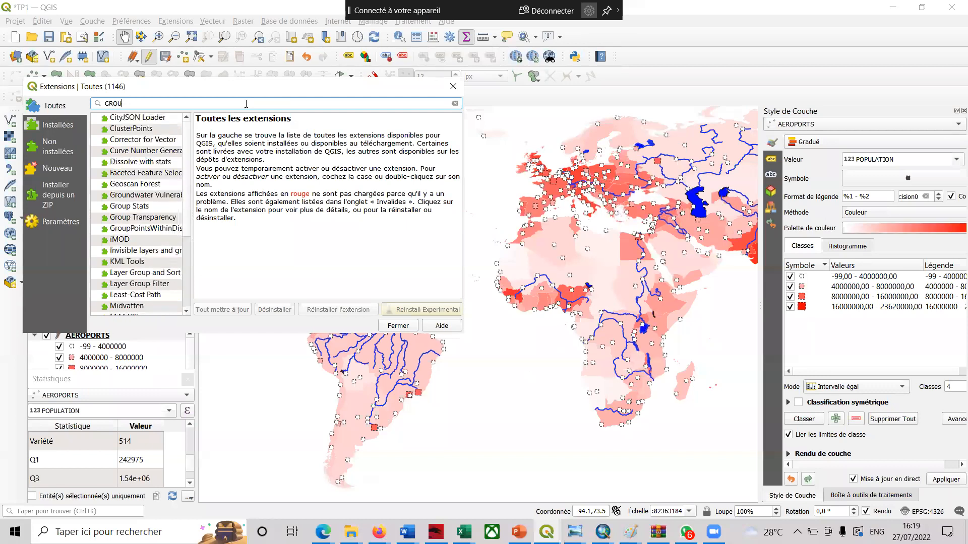
type("P")
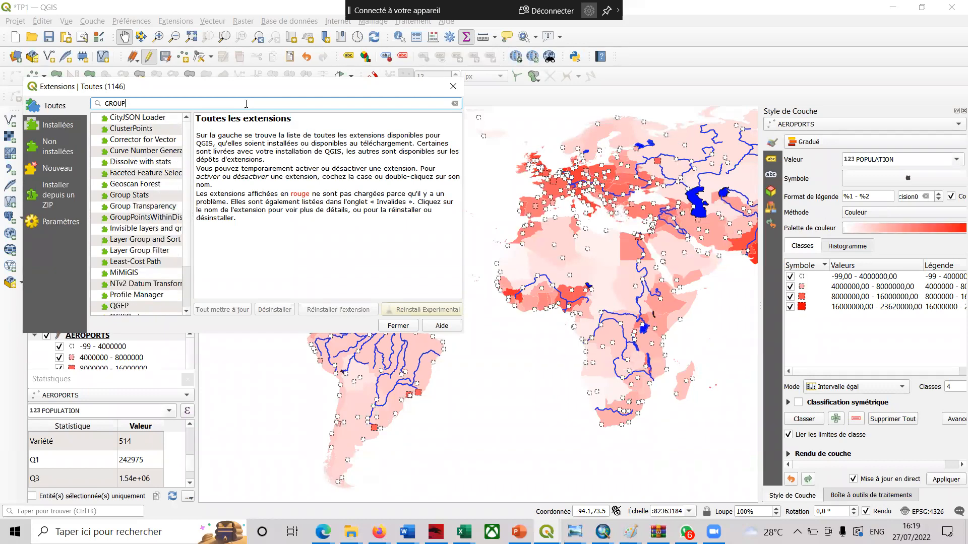
type("S")
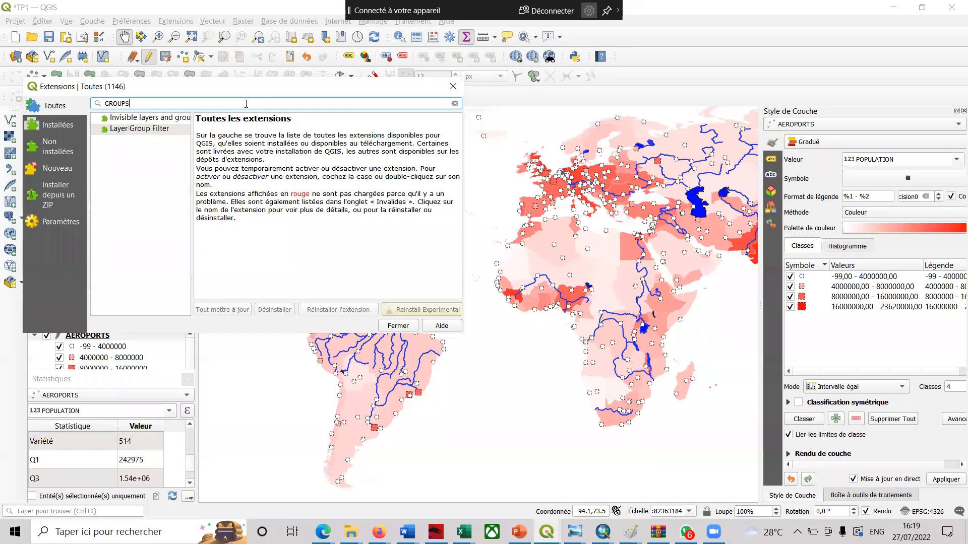
type("T")
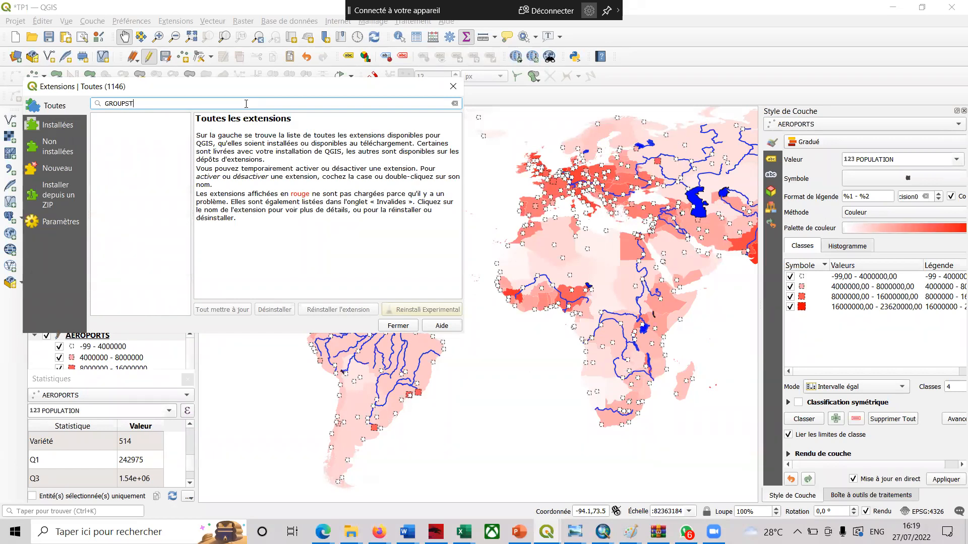
key("BackSpace")
key("BackSpace")
key("BackSpace")
key("BackSpace")
key("BackSpace")
key("BackSpace")
key("BackSpace")
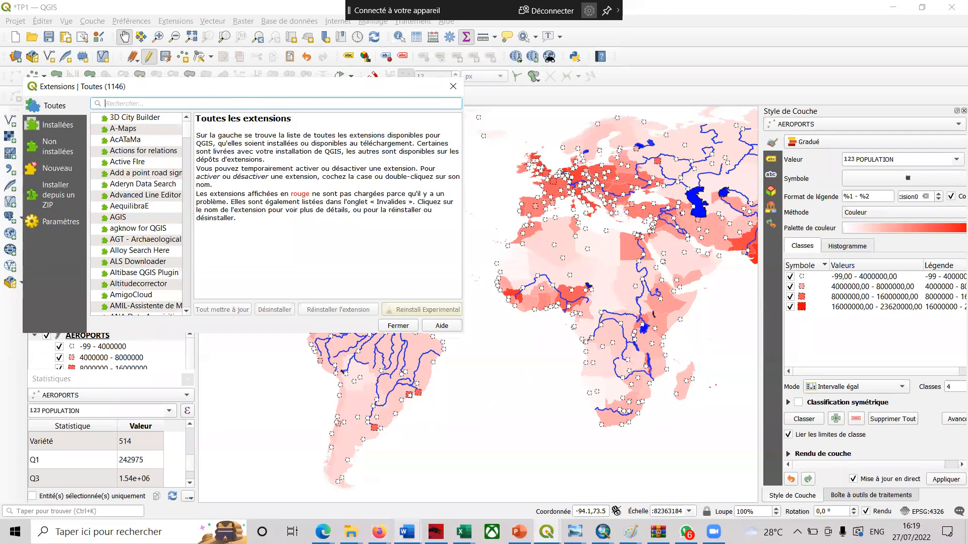
- Switch to the MANIPULATION DES DONNEES VECTORIELLES document in Word and reread the GroupStats extension paragraph
right_click(407, 532)
left_click(387, 159)
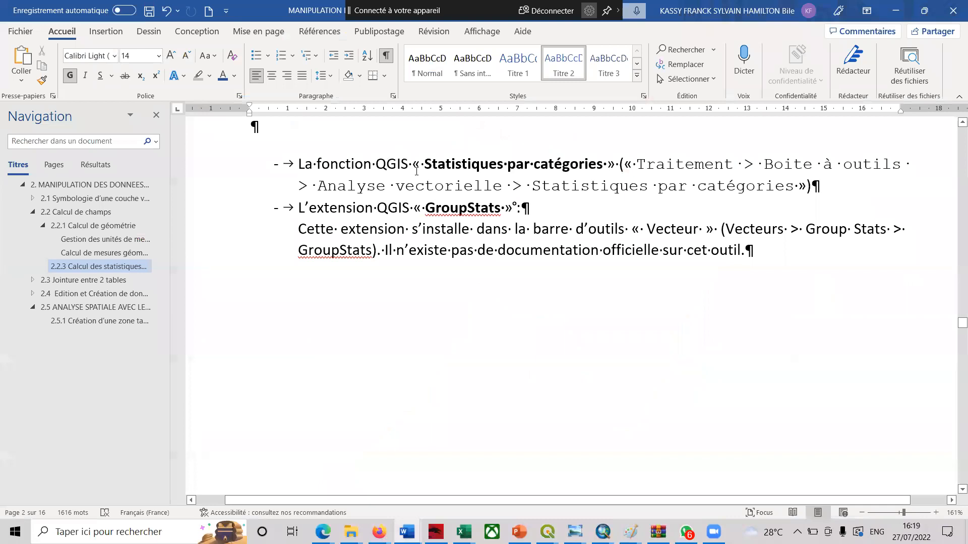
left_click(457, 209)
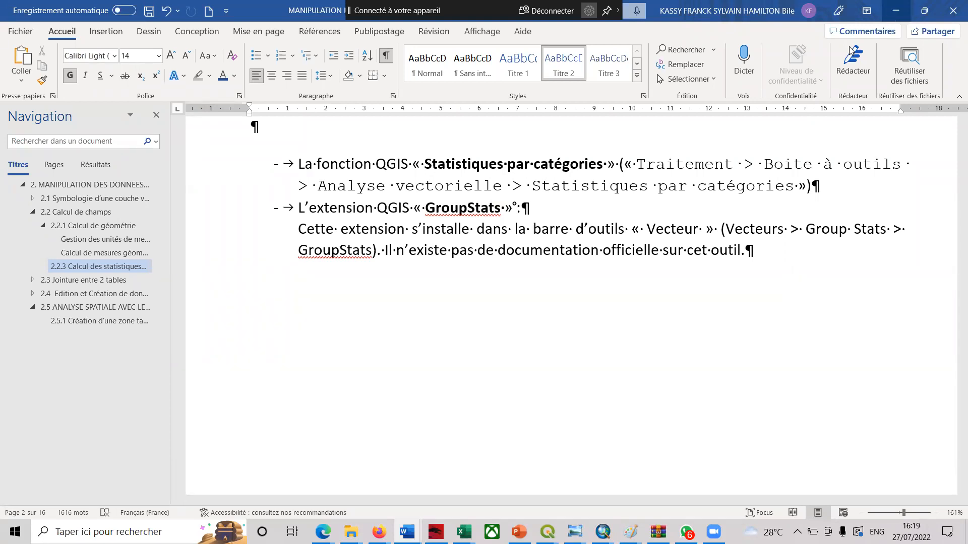
- Return to the TP1 project in QGIS, search the extension manager for "groups", and clear the search
mouse_move(547, 532)
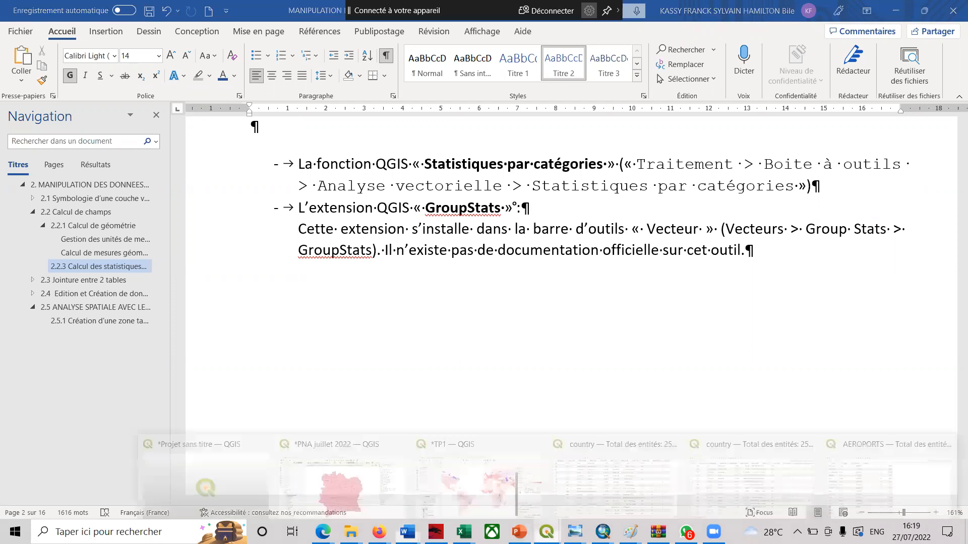
left_click(475, 492)
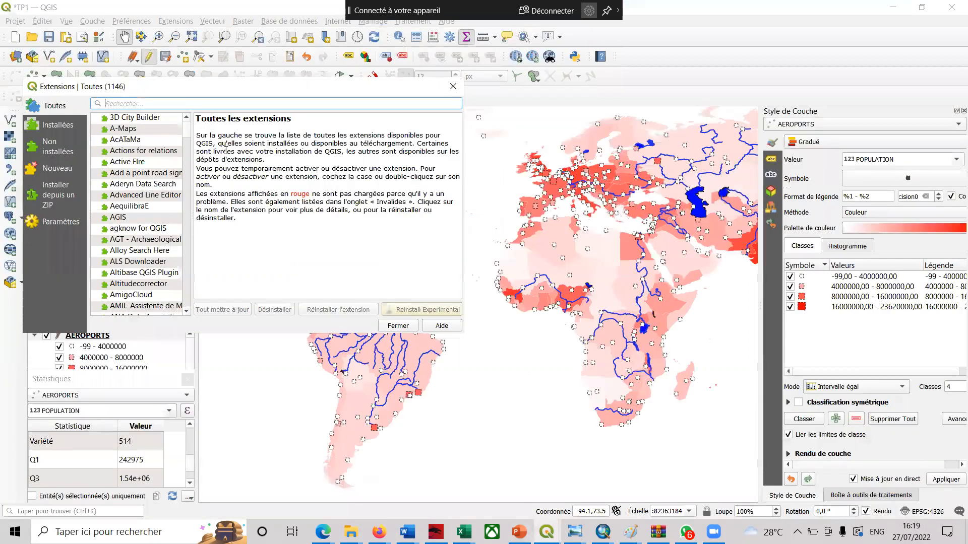
type("gro")
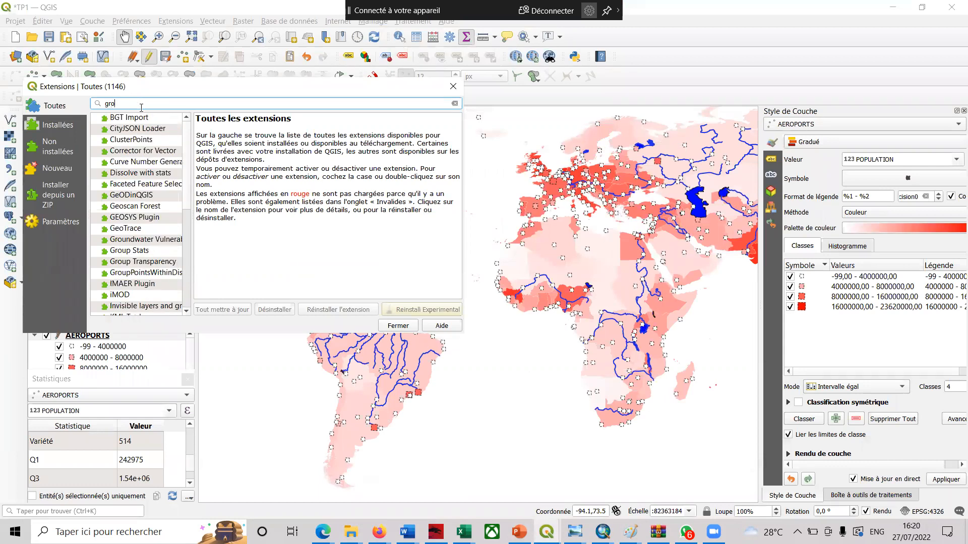
type("ups")
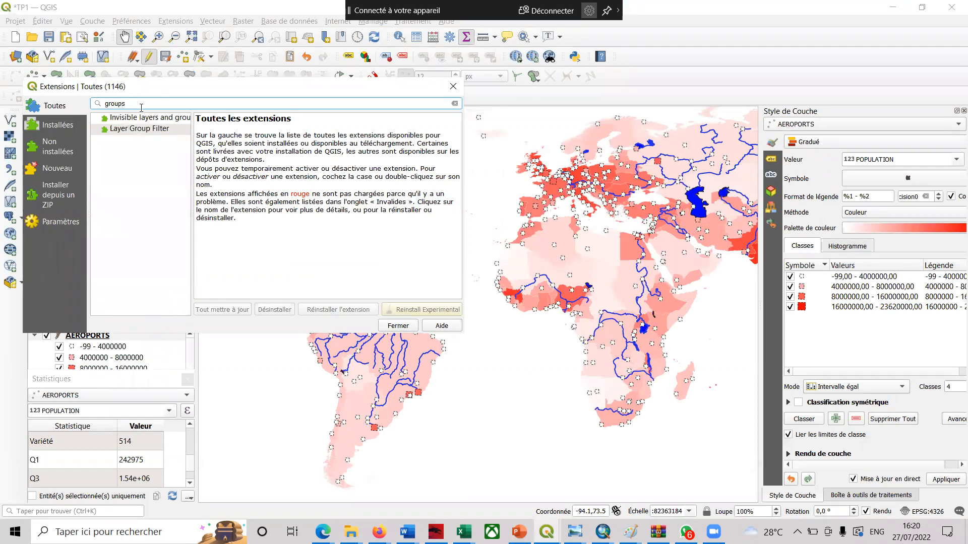
key("BackSpace")
key("BackSpace")
key("BackSpace")
key("BackSpace")
key("BackSpace")
key("BackSpace")
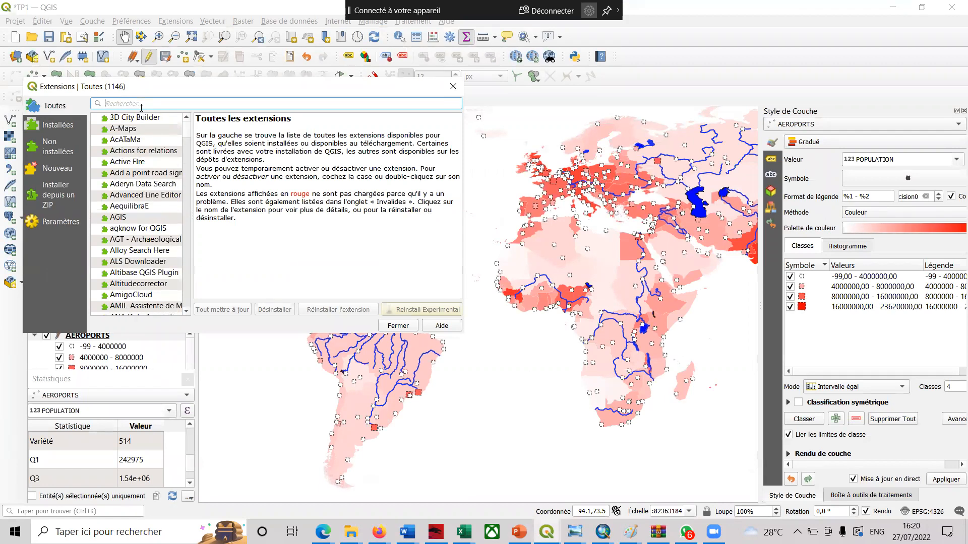
- Close the extension manager and check the vector tools for Group Stats
left_click(453, 86)
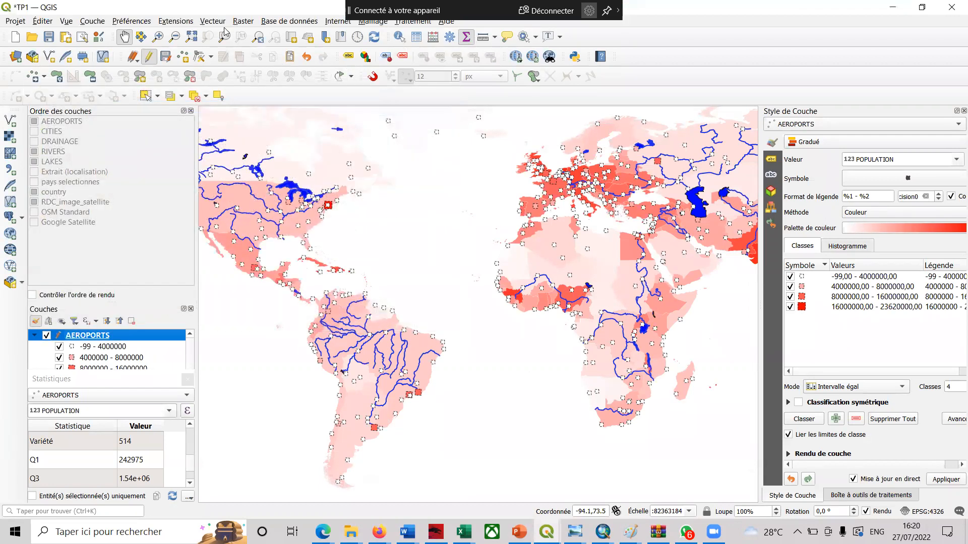
left_click(213, 22)
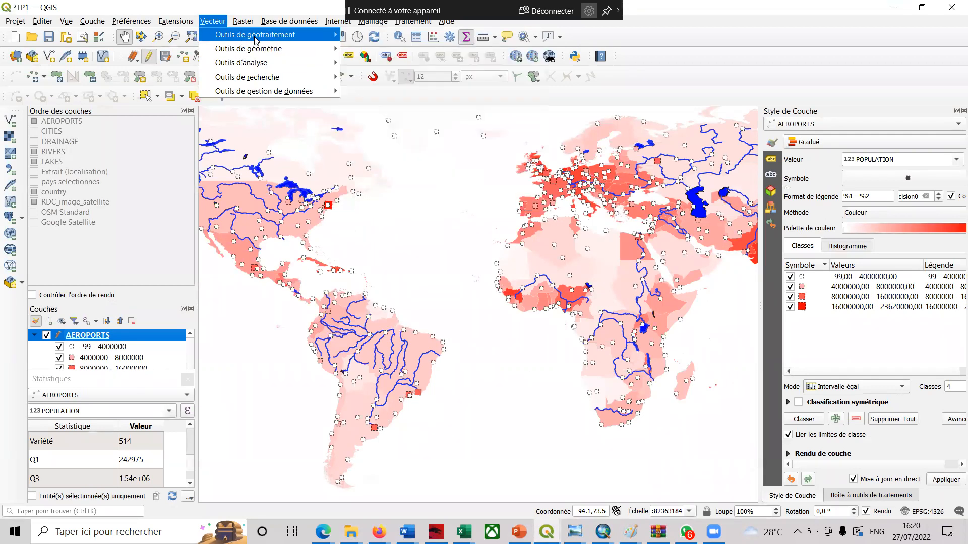
mouse_move(261, 78)
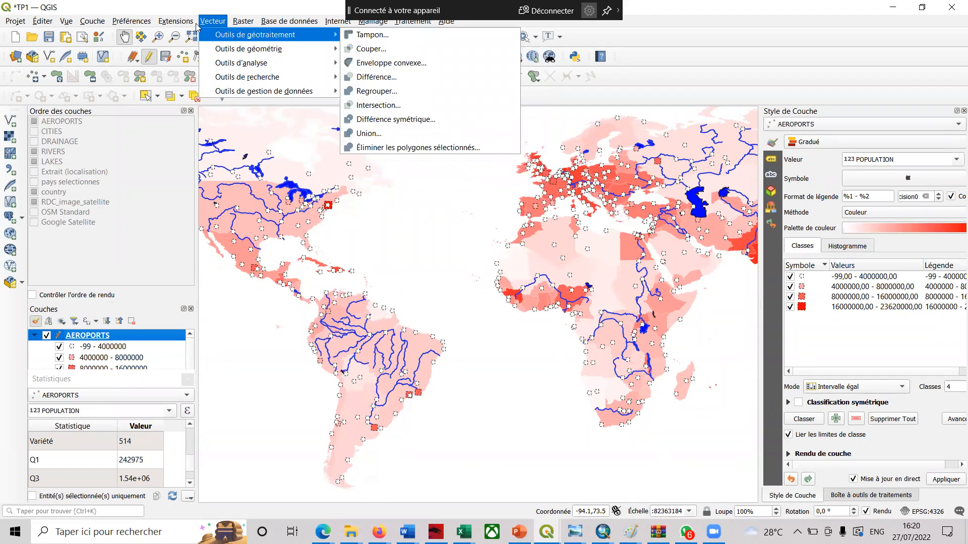
- Search the processing toolbox for "grou" and open the Statistiques par catégories algorithm
mouse_move(413, 21)
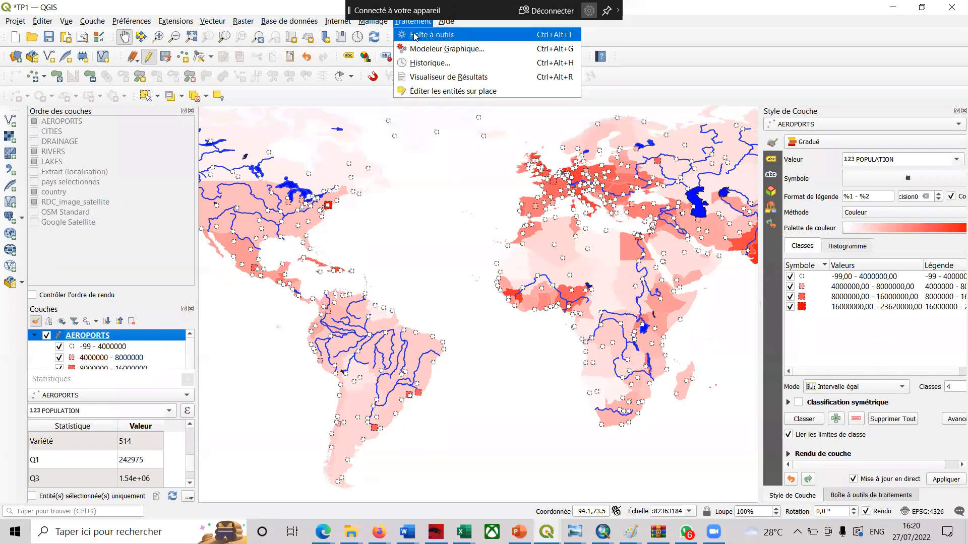
left_click(415, 35)
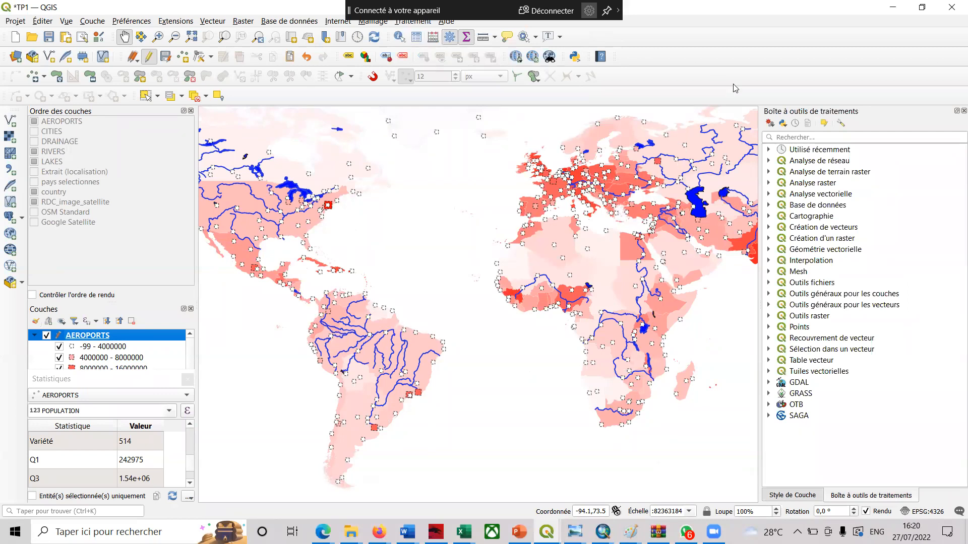
left_click(832, 136)
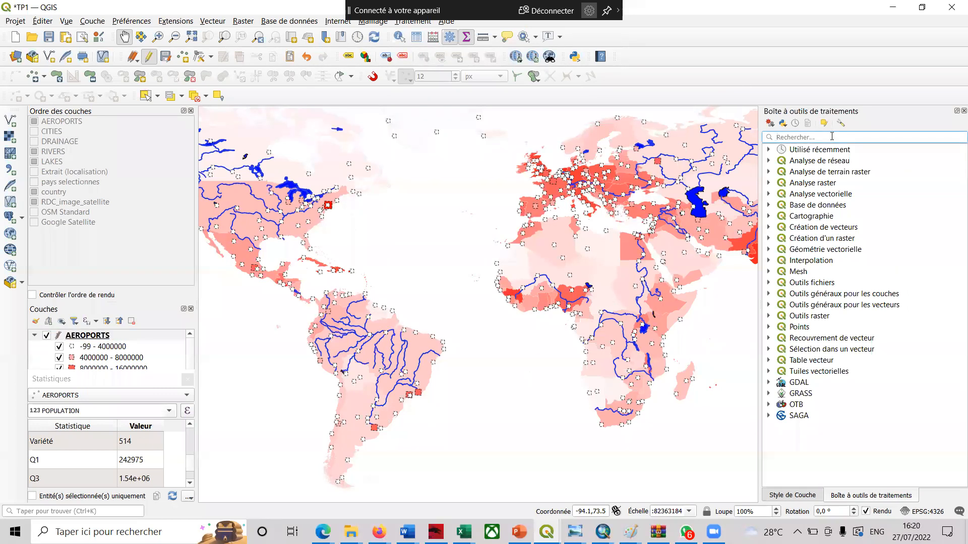
type("grou")
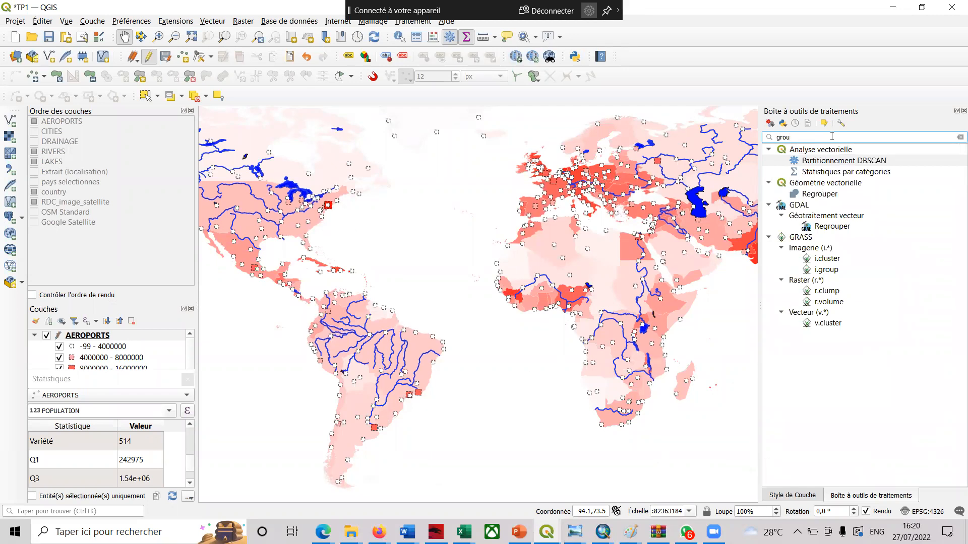
left_click(854, 175)
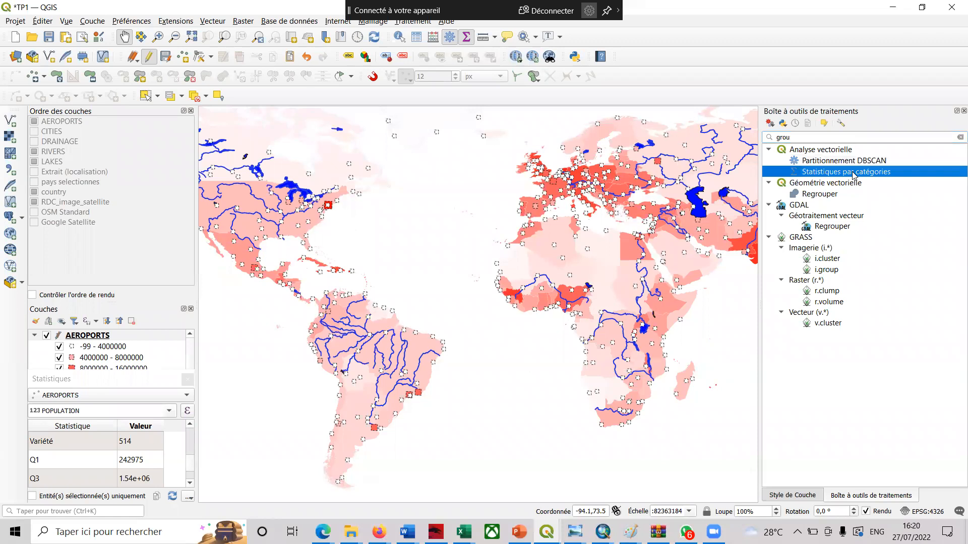
double_click(853, 173)
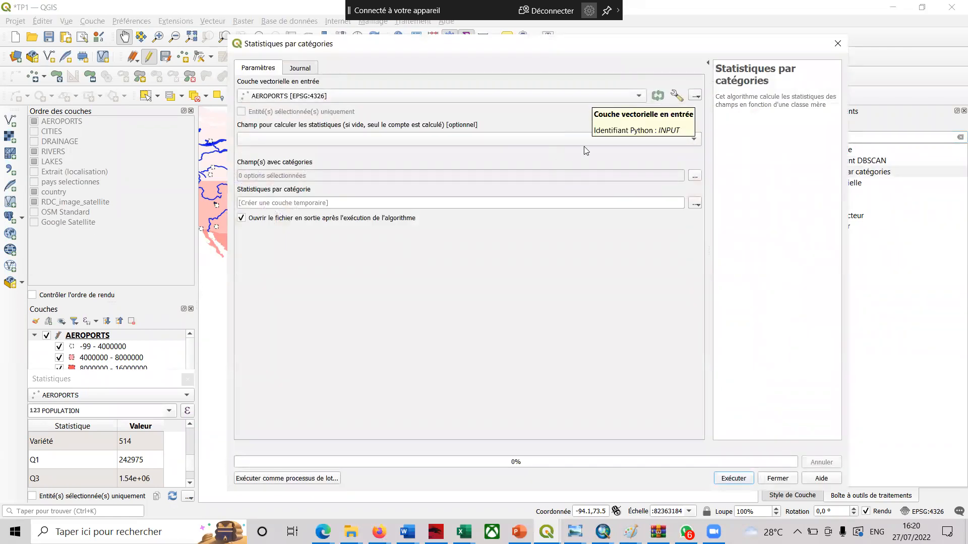
- Choose POPULATION as the statistics field for AEROPORTS and try to run Statistiques par catégories without a category field
left_click(607, 140)
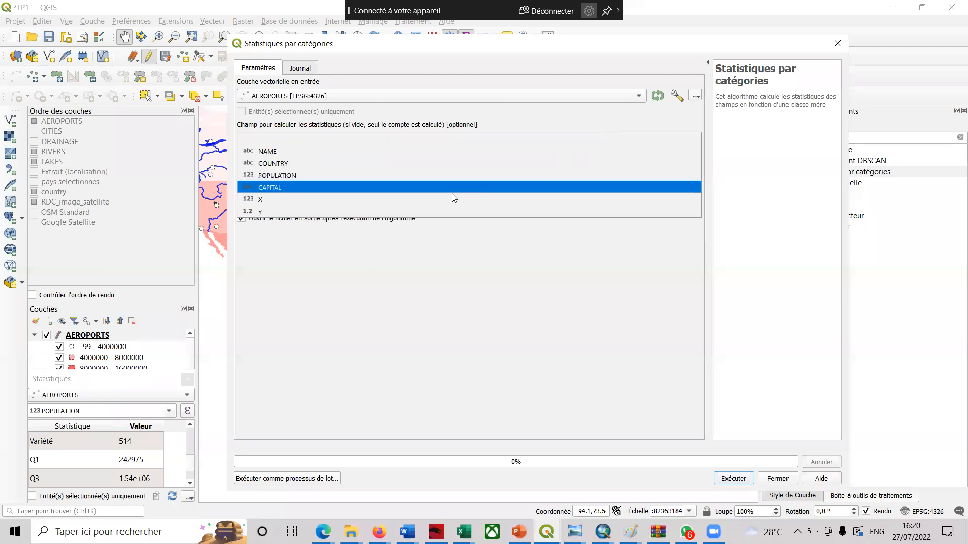
left_click(462, 171)
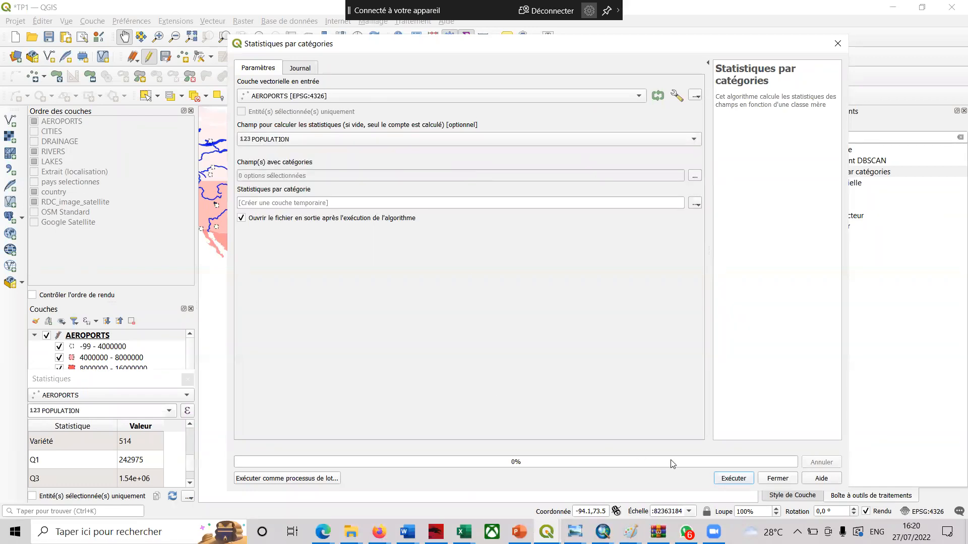
left_click(737, 478)
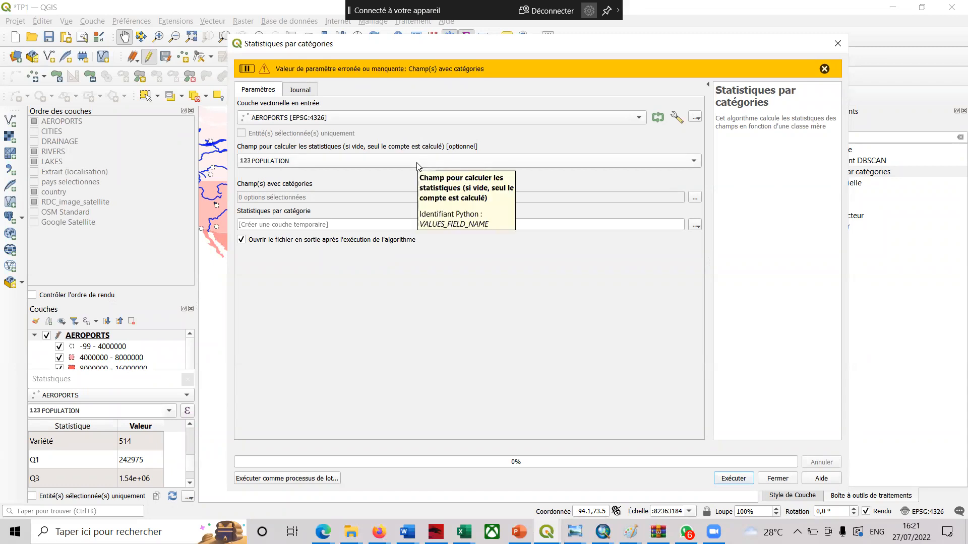
- Switch the statistics field to CAPITAL and back to POPULATION, try running the algorithm again, and close its dialog
left_click(443, 145)
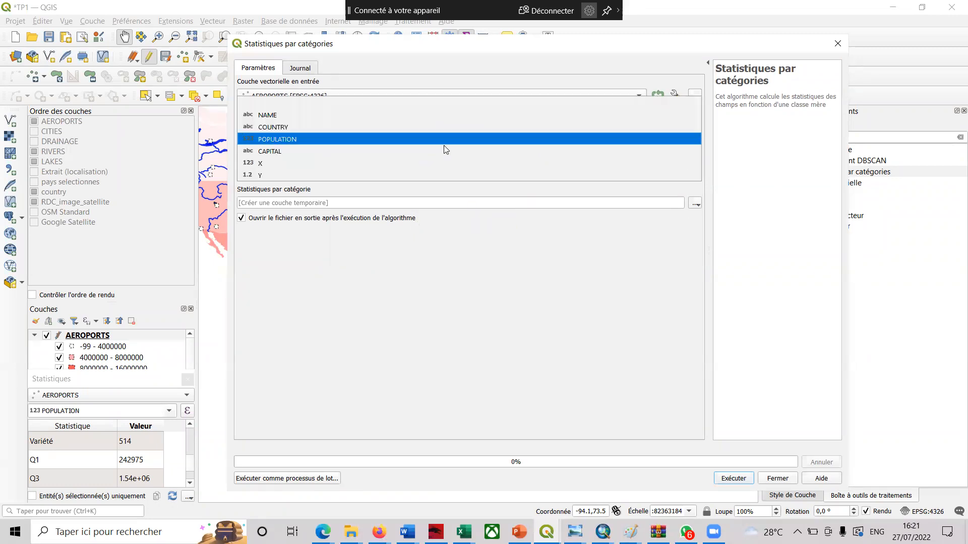
left_click(444, 148)
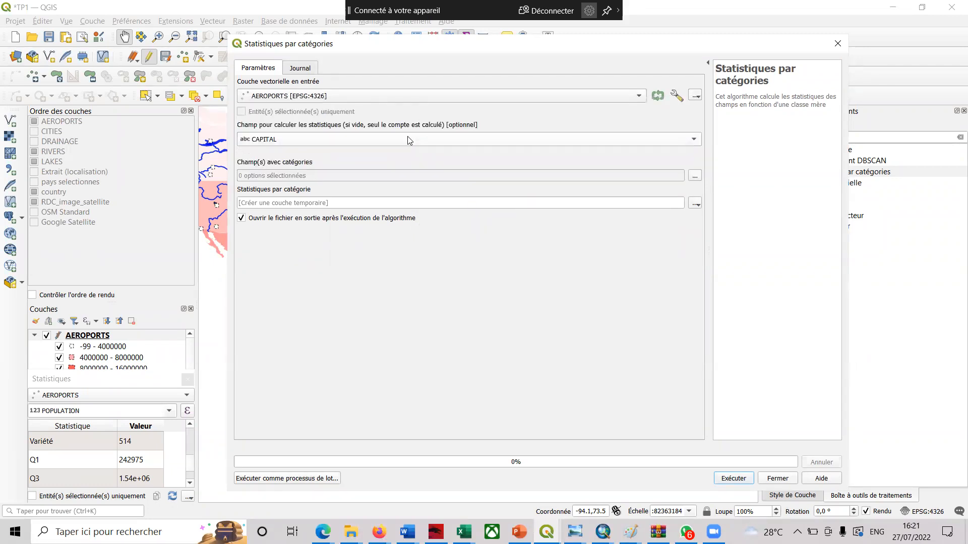
left_click(408, 137)
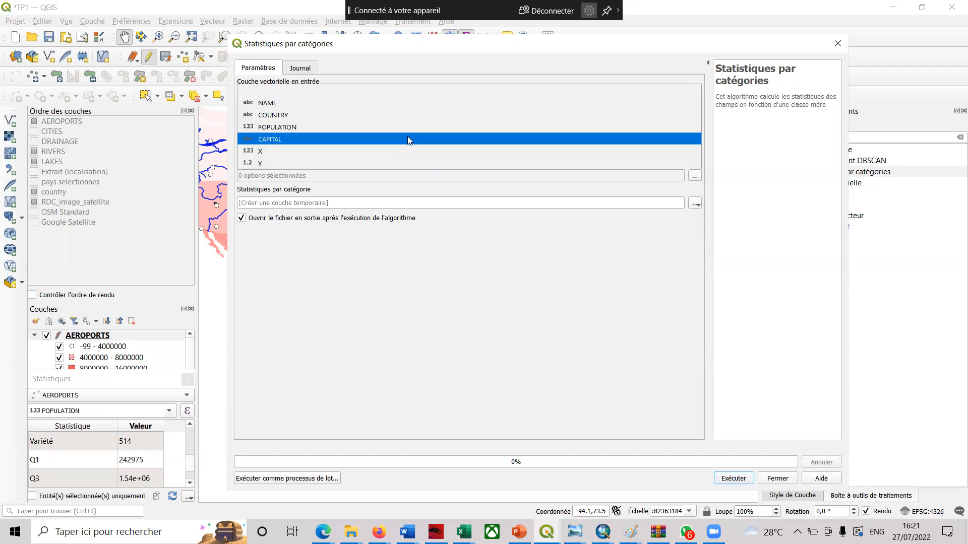
left_click(351, 132)
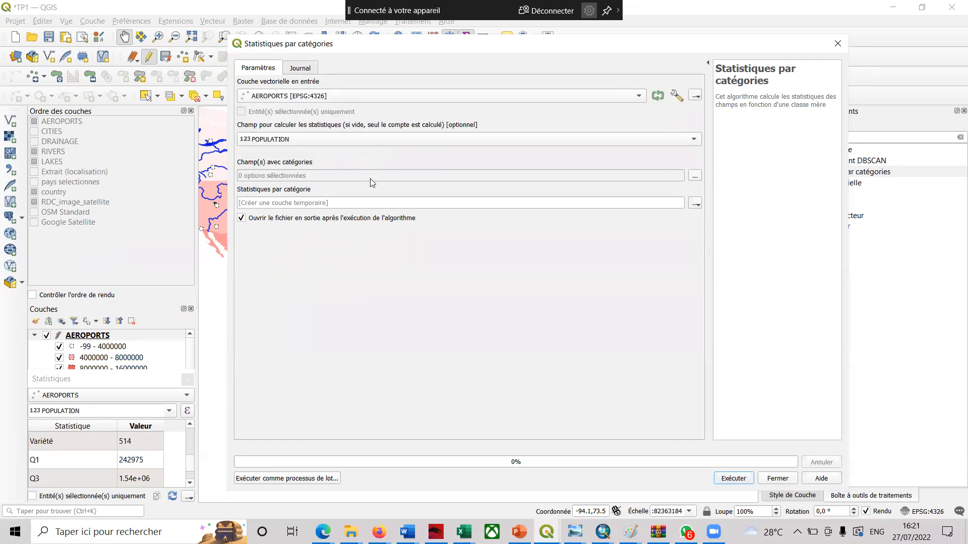
left_click(748, 480)
left_click(836, 45)
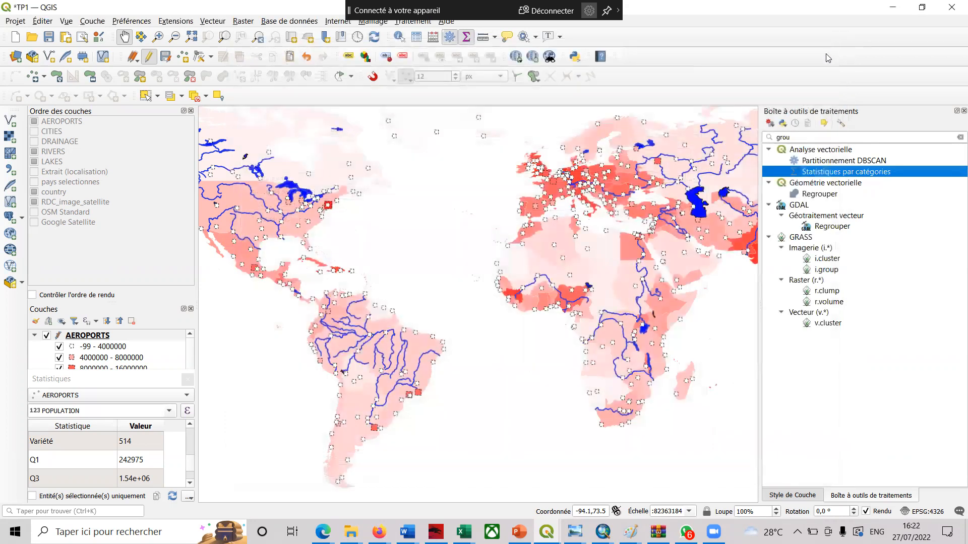
- Switch to the MANIPULATION DES DONNEES VECTORIELLES document in Word and read the introduction to section 2.3, Jointure entre 2 tables
right_click(407, 532)
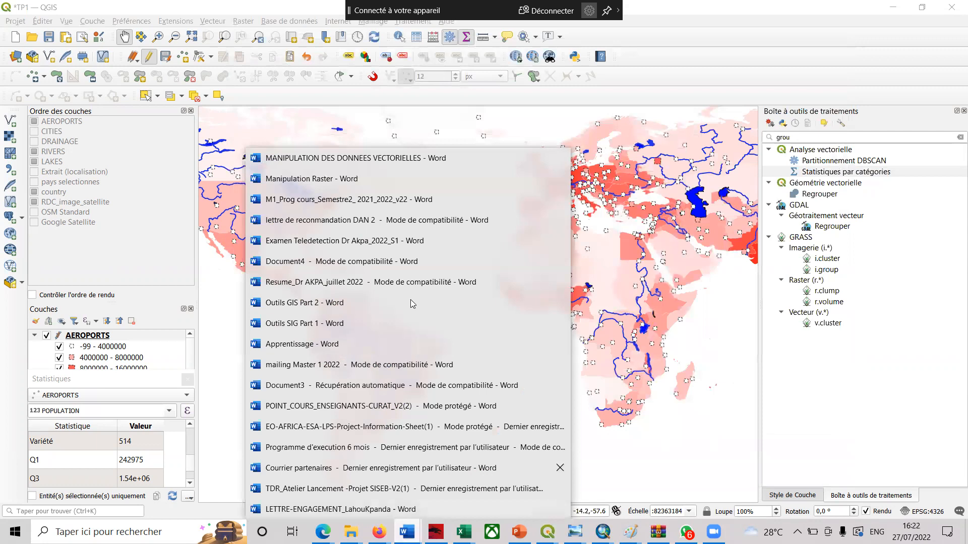
left_click(358, 162)
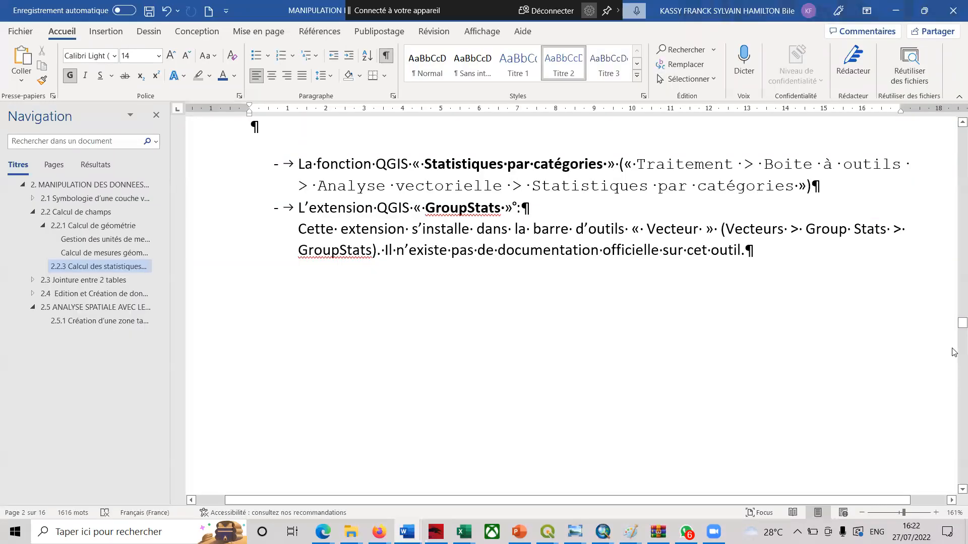
left_click(954, 352)
left_click(954, 375)
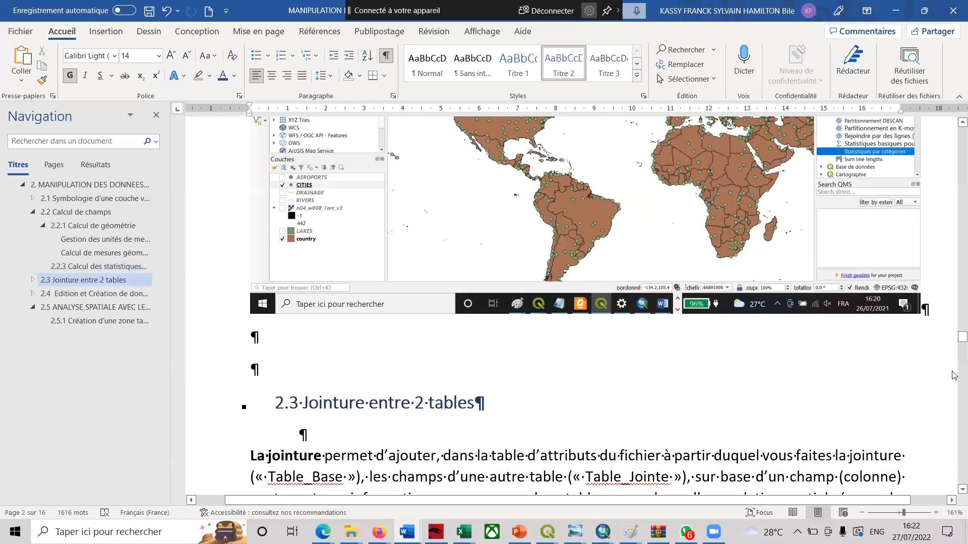
left_click(960, 490)
scroll(953, 492, "down", 4)
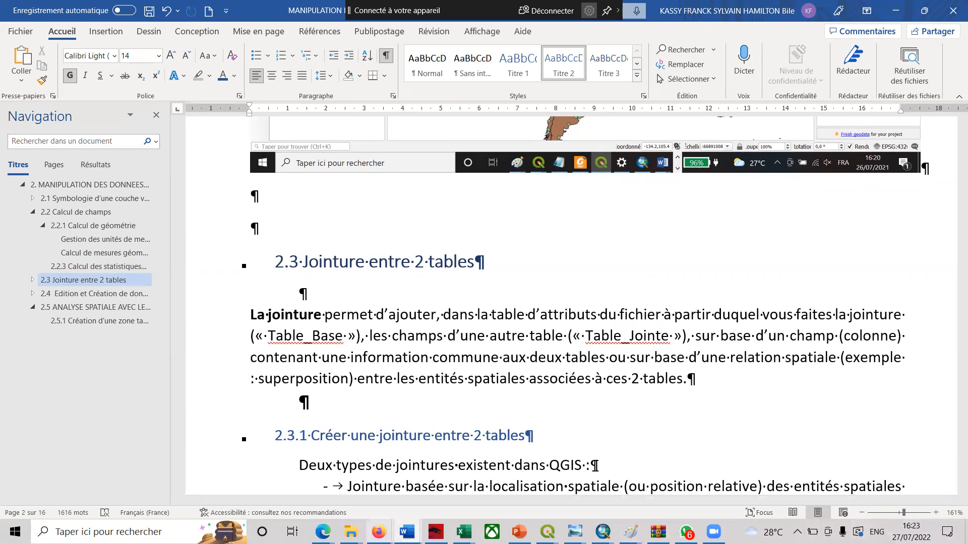
- Switch to the TP1 project in QGIS and examine the fields in the AEROPORTS attribute table
mouse_move(547, 532)
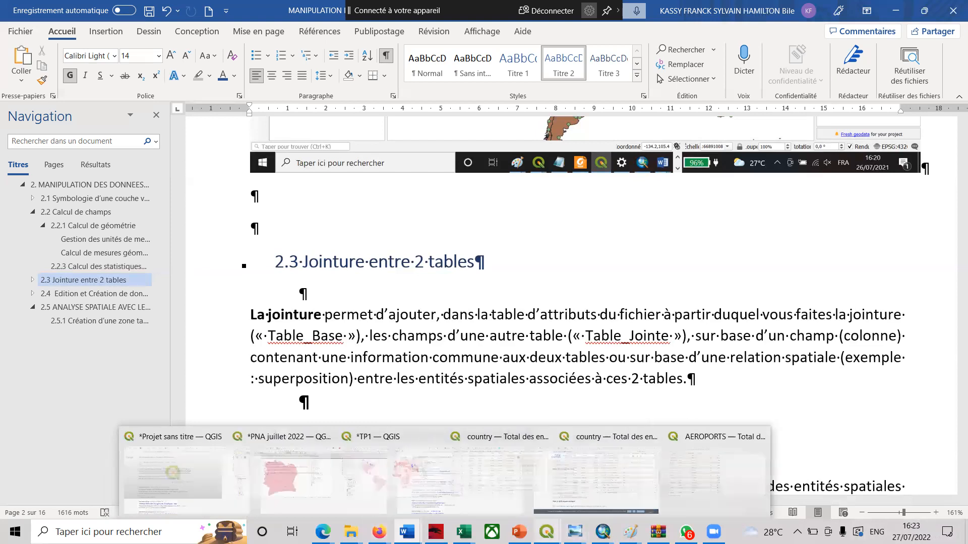
left_click(489, 491)
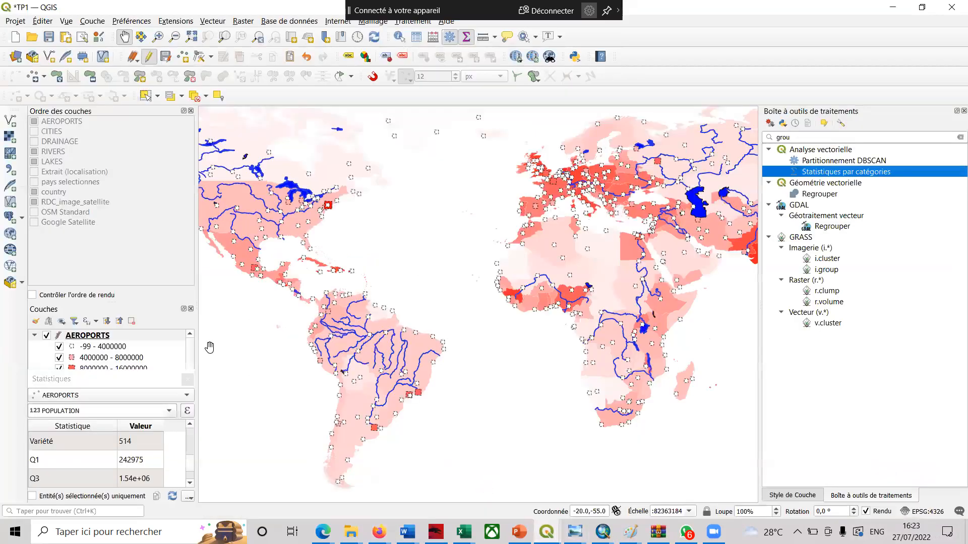
right_click(103, 335)
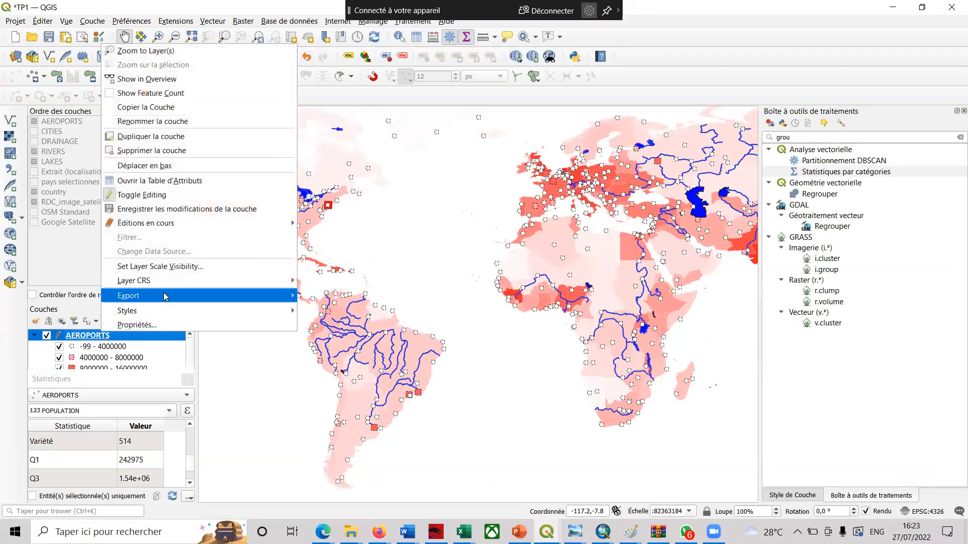
left_click(182, 182)
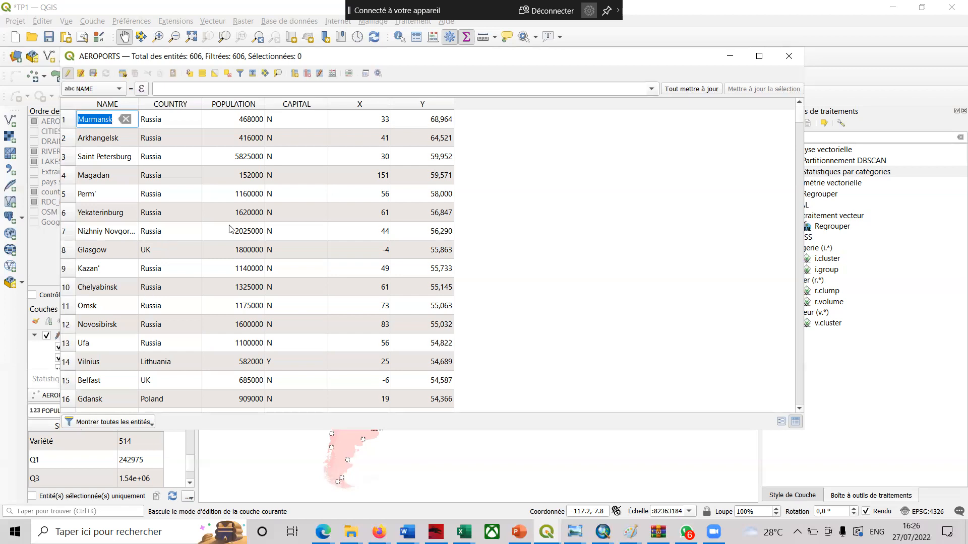
left_click(729, 55)
- Switch to the MANIPULATION DES DONNEES VECTORIELLES document in Word and read the sections on joins by location and by common attribute
left_click(405, 530)
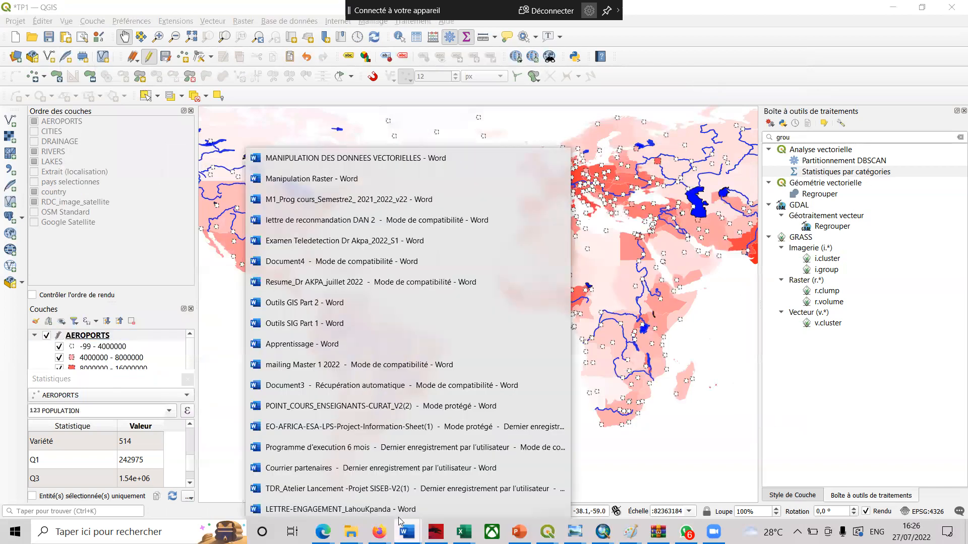
left_click(373, 158)
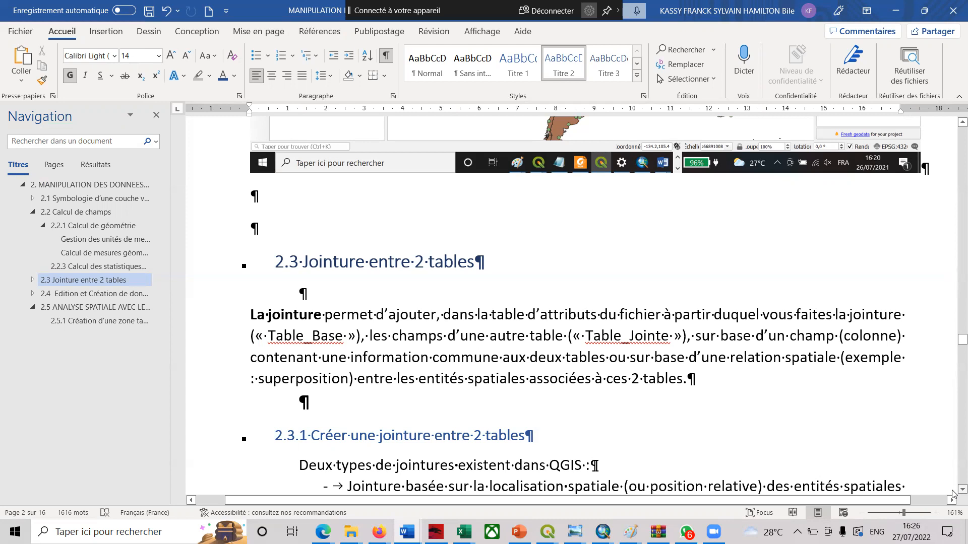
scroll(953, 494, "down", 2)
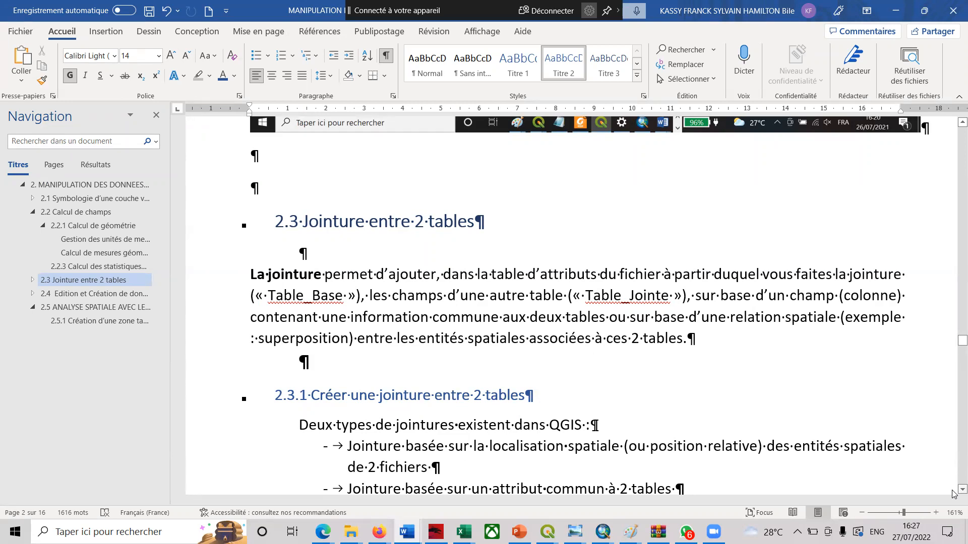
scroll(953, 494, "down", 5)
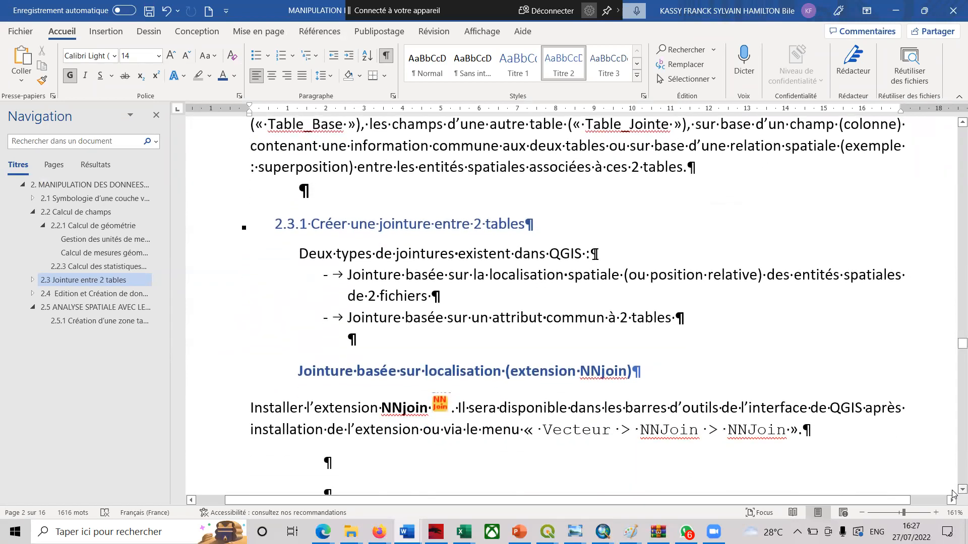
scroll(953, 494, "down", 7)
scroll(953, 495, "down", 5)
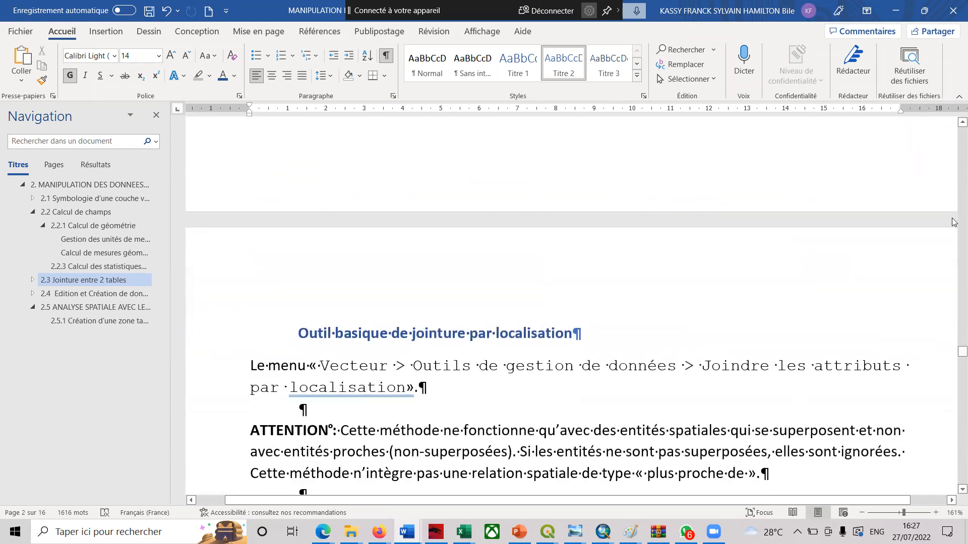
scroll(953, 437, "down", 10)
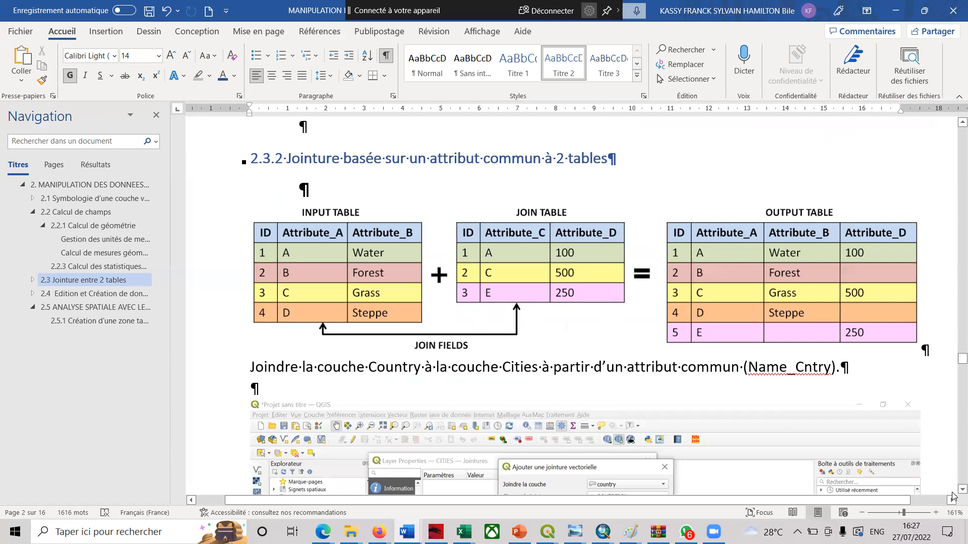
scroll(953, 498, "down", 3)
scroll(953, 497, "down", 10)
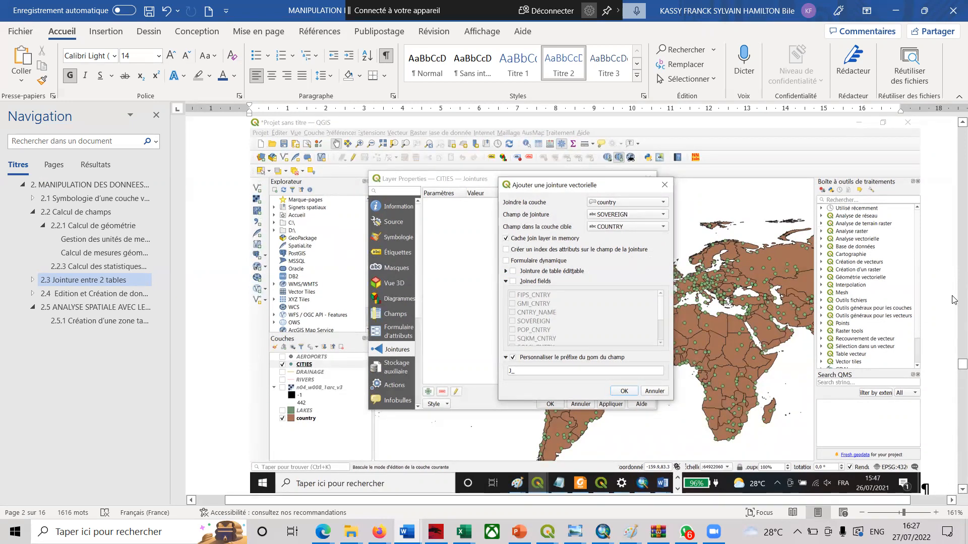
scroll(954, 299, "up", 15)
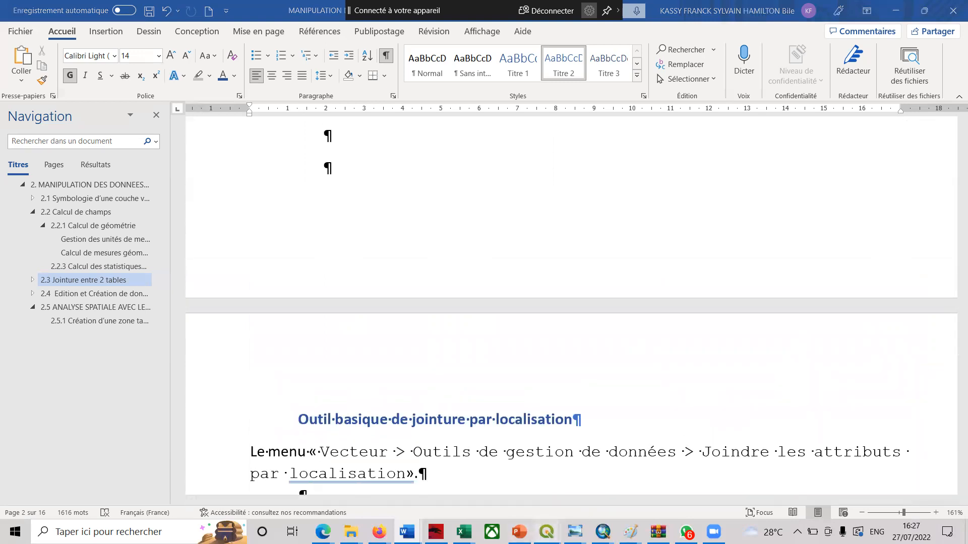
- Return to the TP1 project in QGIS and close the Statistiques panel to reveal the full layer list
left_click(547, 531)
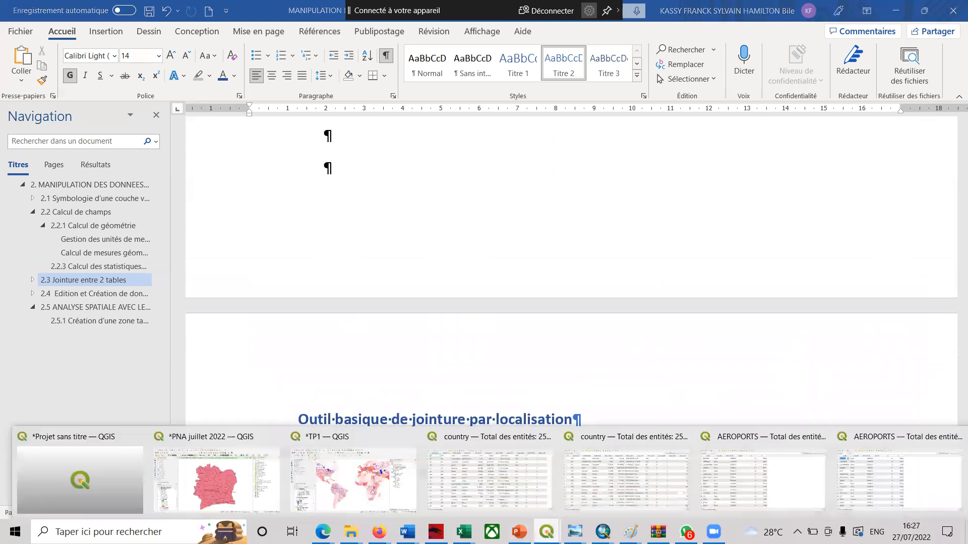
left_click(375, 477)
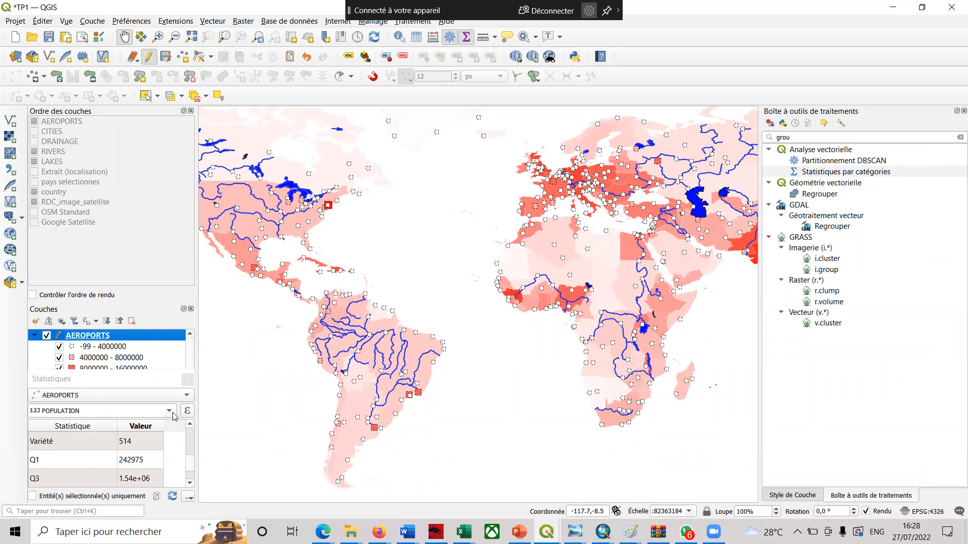
left_click(188, 379)
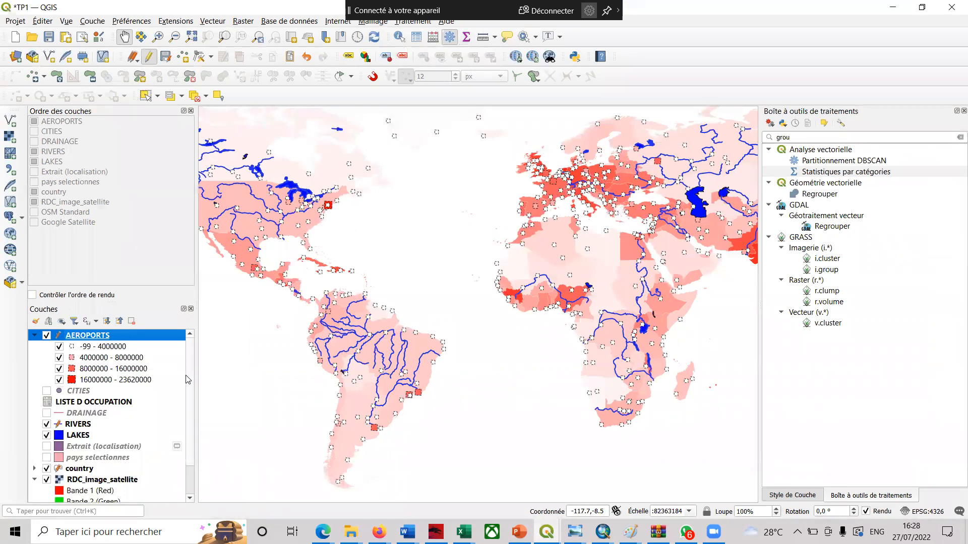
- Make the CITIES layer visible and check the fields in its attribute table
left_click(47, 392)
right_click(74, 393)
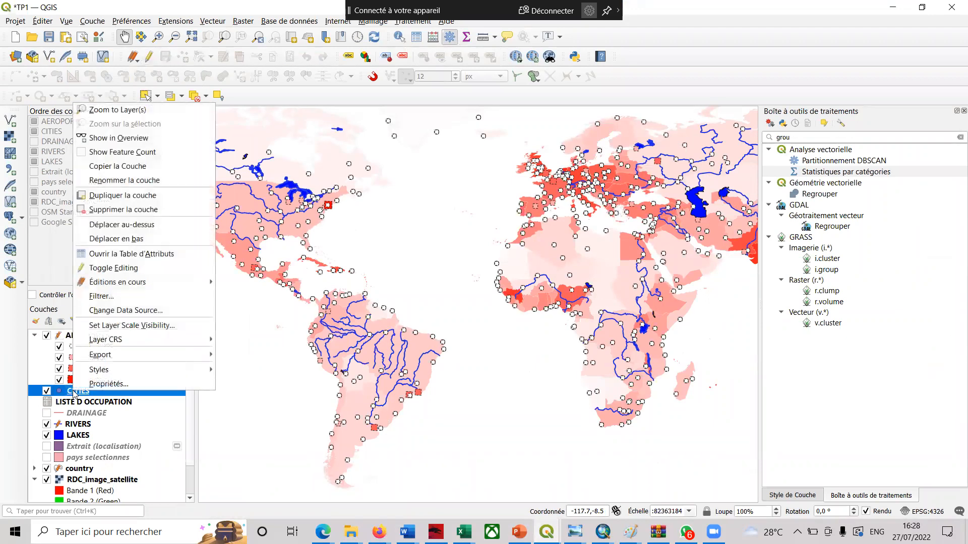
left_click(130, 256)
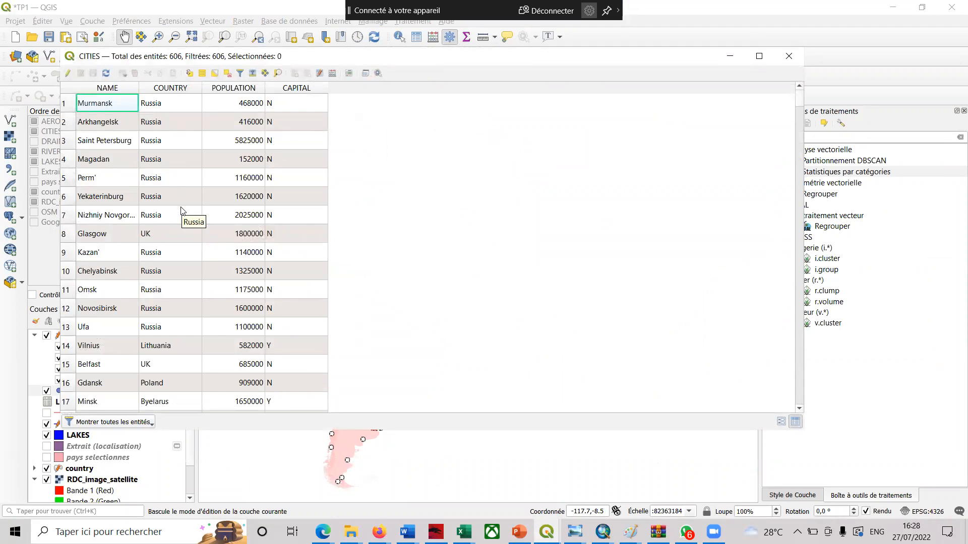
left_click(790, 57)
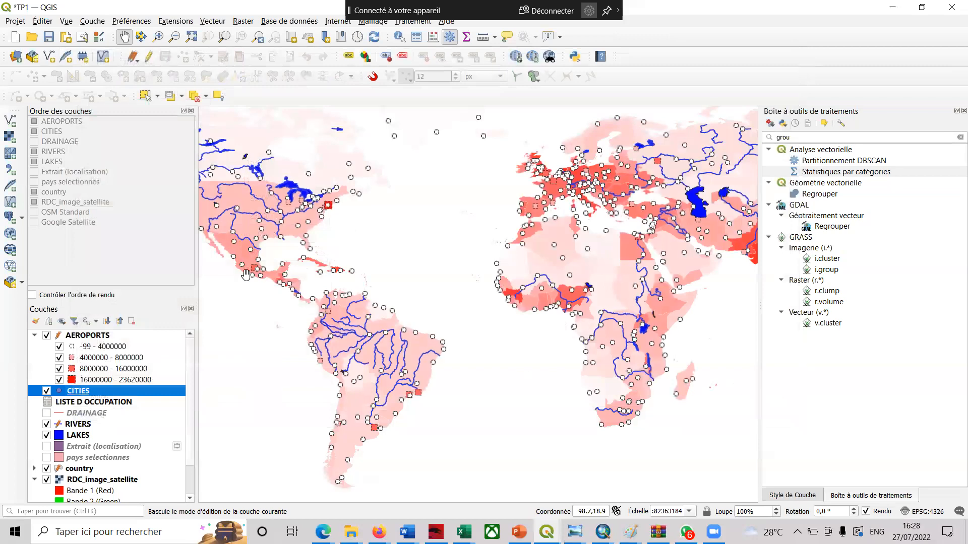
- Open the Jointures settings in the CITIES layer properties, widening the section list so its names are readable
right_click(101, 394)
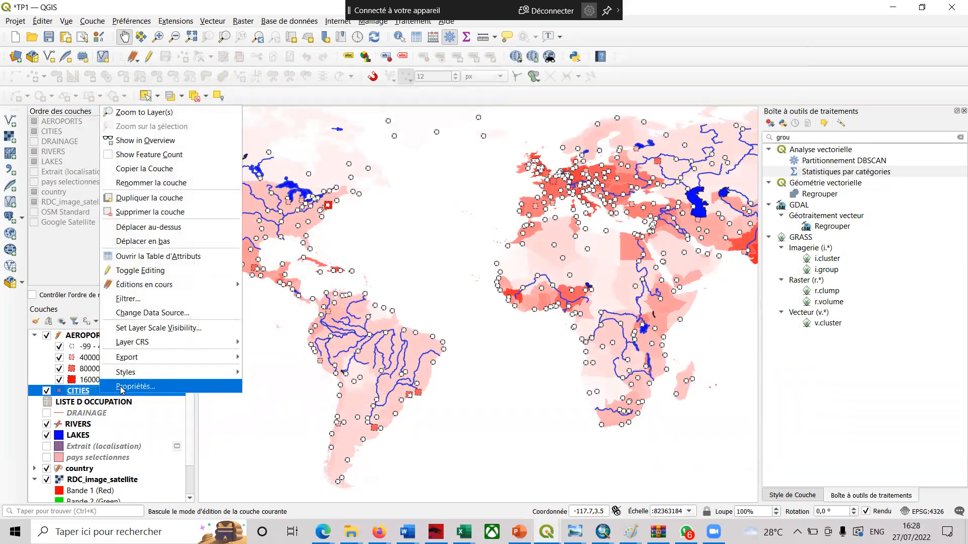
left_click(120, 387)
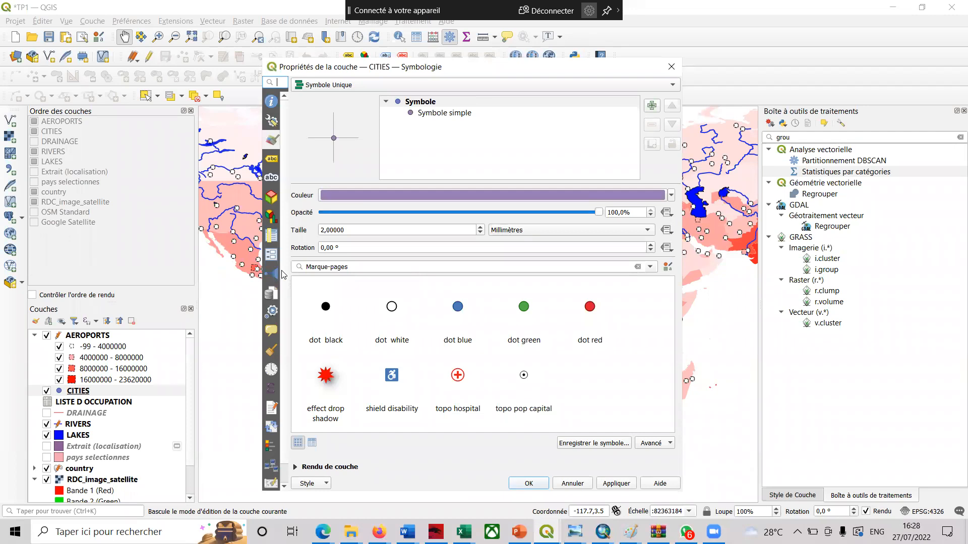
left_click_drag(299, 281, 335, 284)
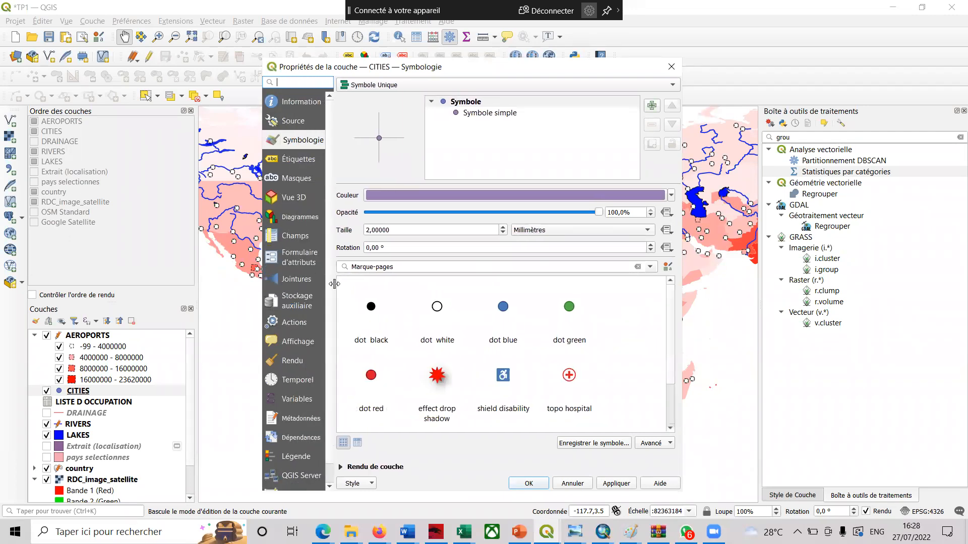
left_click(293, 282)
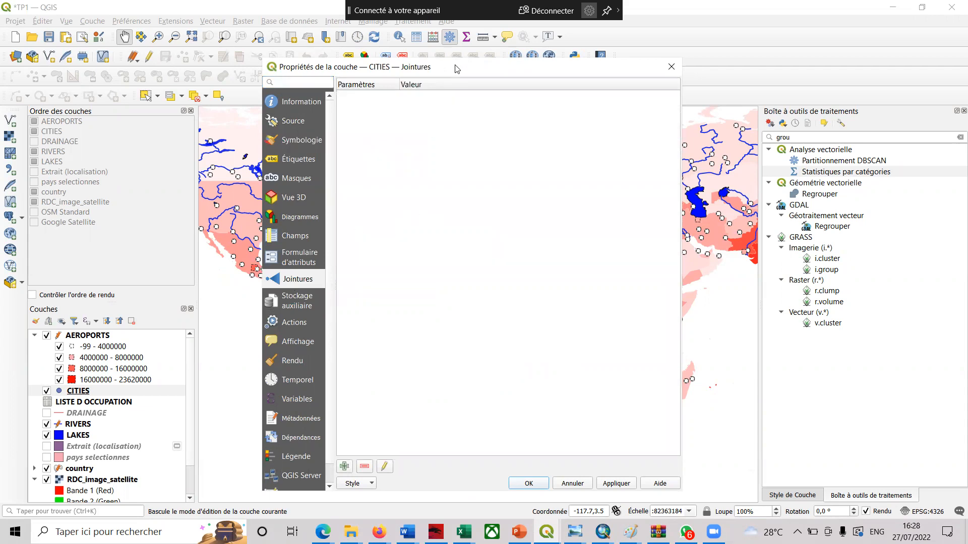
left_click_drag(457, 68, 428, 49)
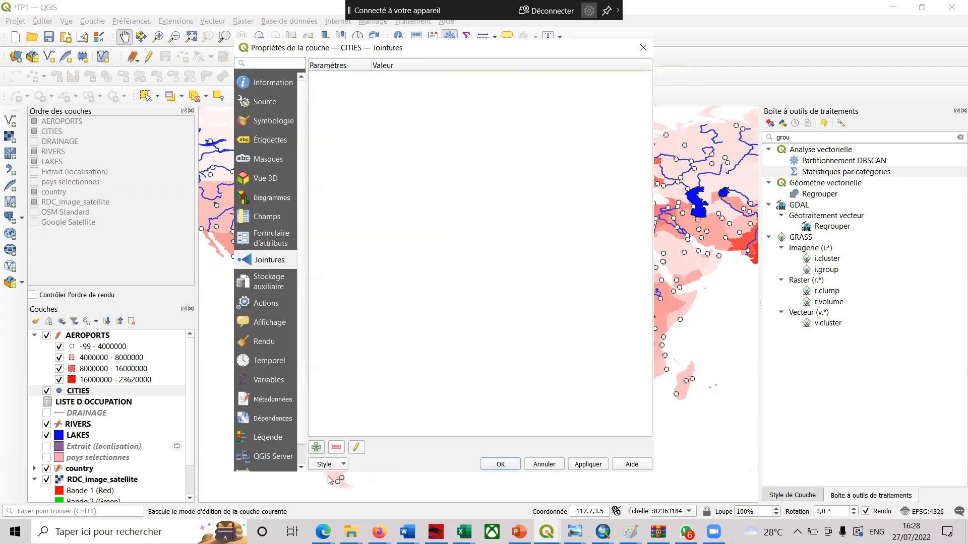
- Add a vector join to the country layer, with CNTRY_NAME as join field and COUNTRY as target field
left_click(317, 448)
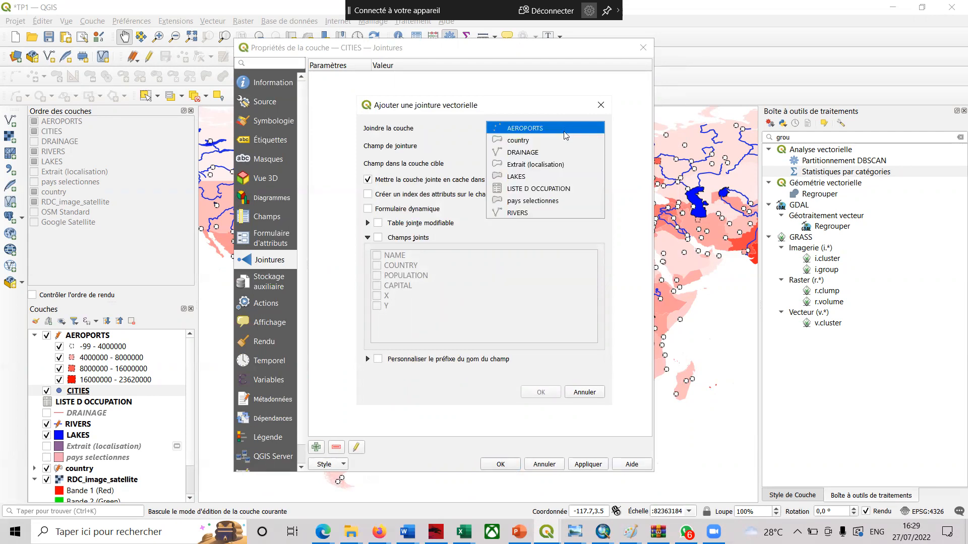
left_click(568, 146)
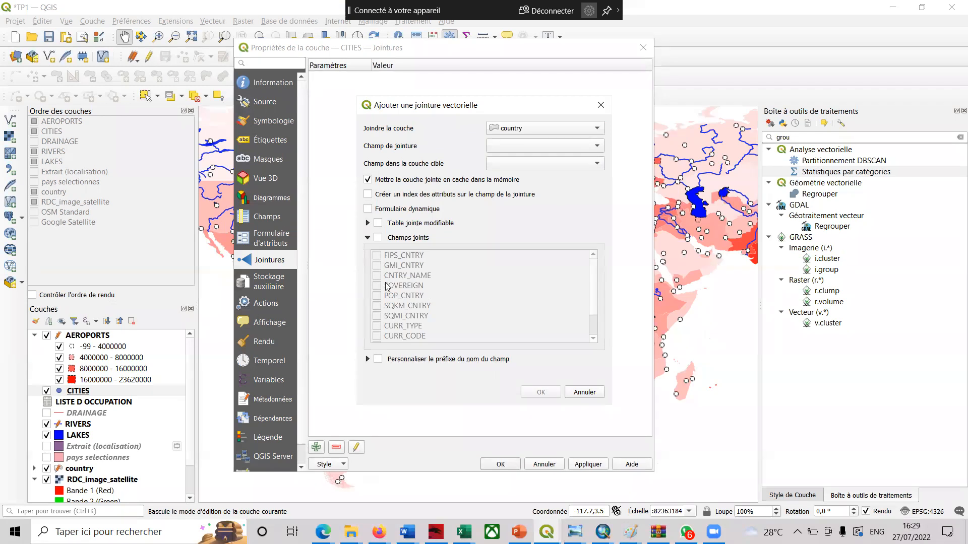
left_click(603, 145)
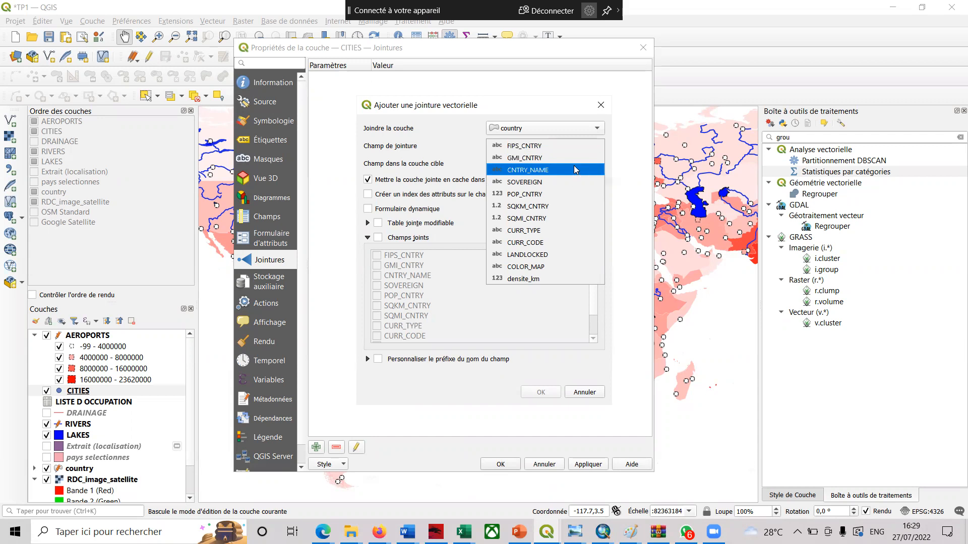
left_click(576, 170)
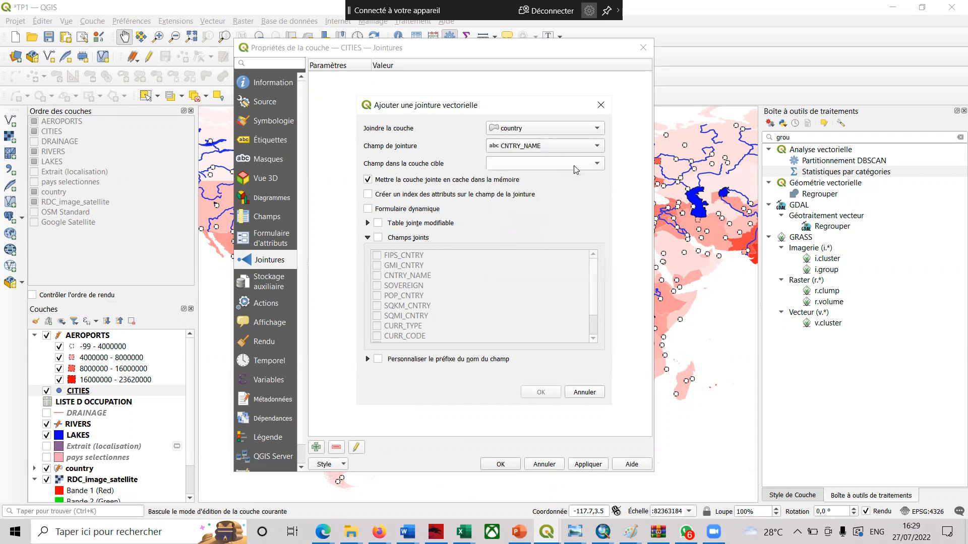
left_click(579, 168)
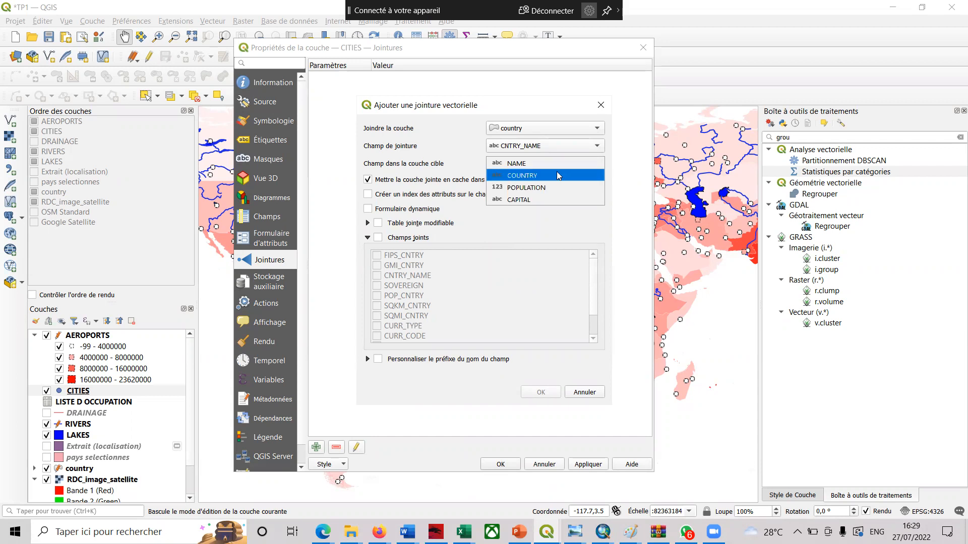
left_click(557, 173)
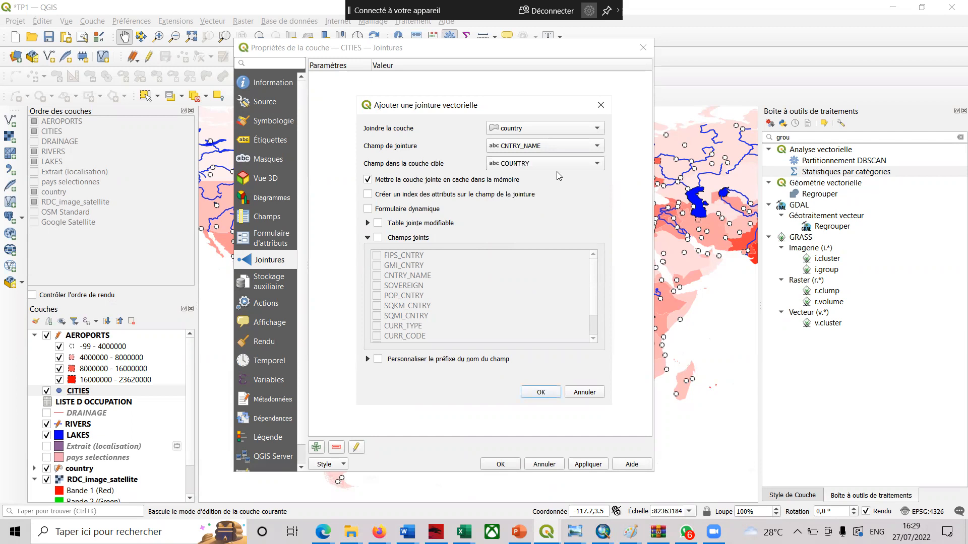
- Limit the joined fields to SOVEREIGN, POP_CNTRY, SQKM_CNTRY, CURR_TYPE and LANDLOCKED, and apply the join to CITIES
left_click(378, 238)
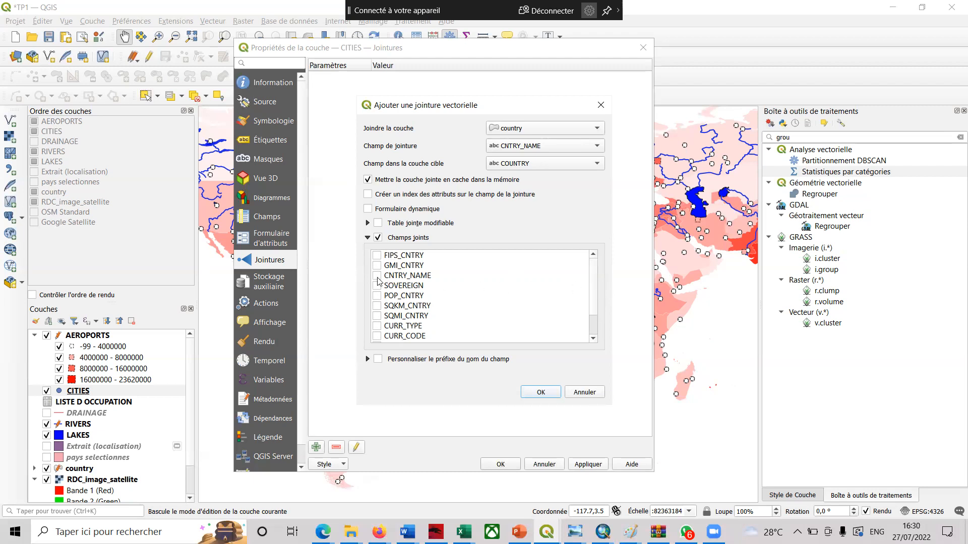
left_click(377, 307)
left_click(377, 317)
left_click_drag(595, 305, 596, 325)
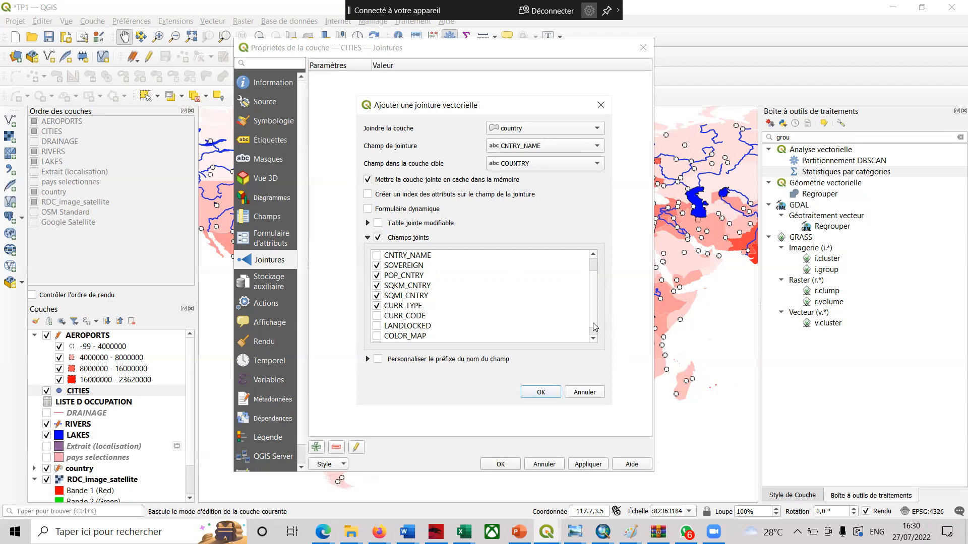
left_click(594, 339)
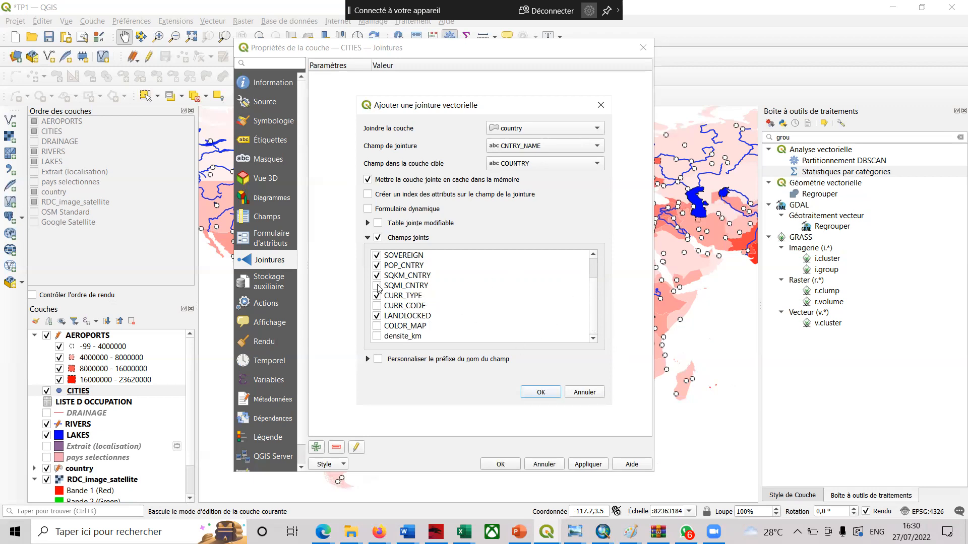
scroll(595, 292, "up", 3)
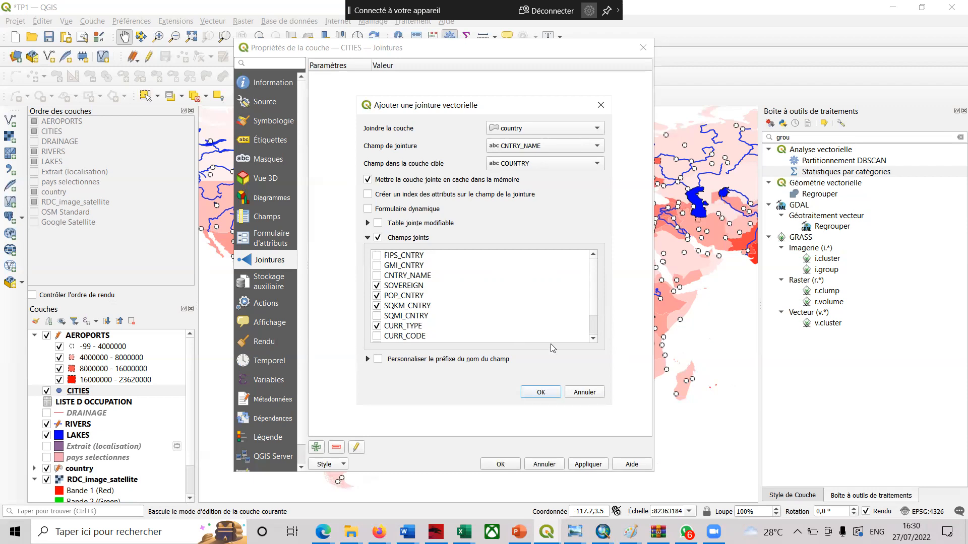
left_click(540, 392)
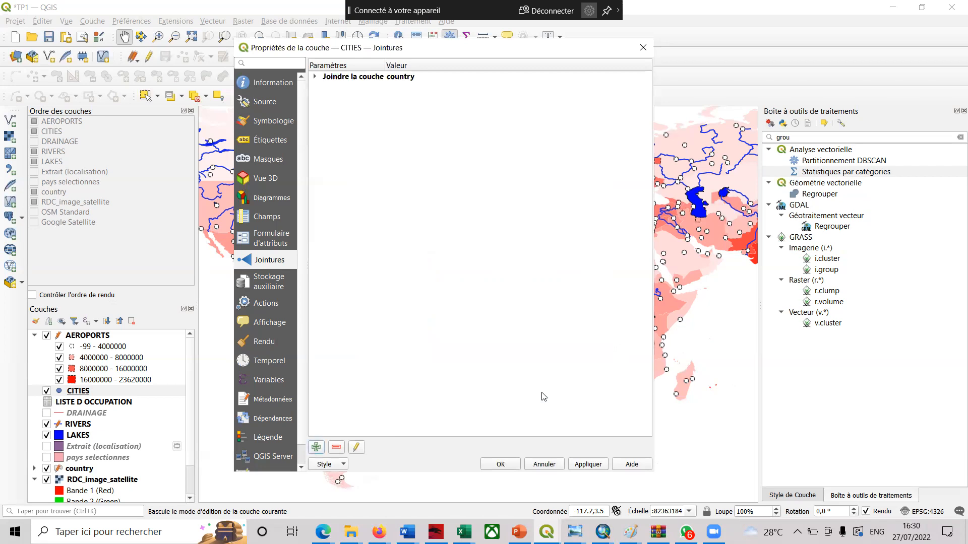
left_click(580, 465)
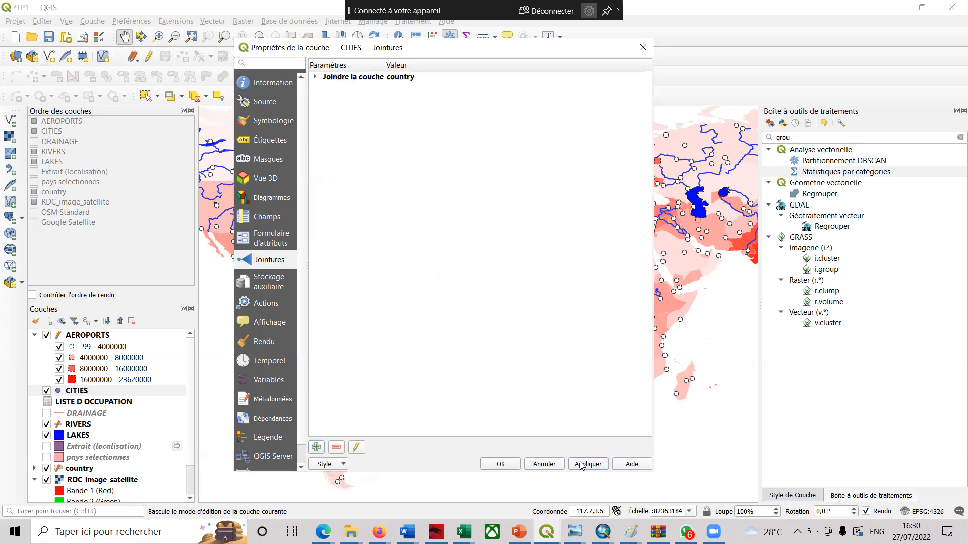
- Confirm the CITIES layer properties and open the layer's attribute table to check the joined fields
left_click(500, 464)
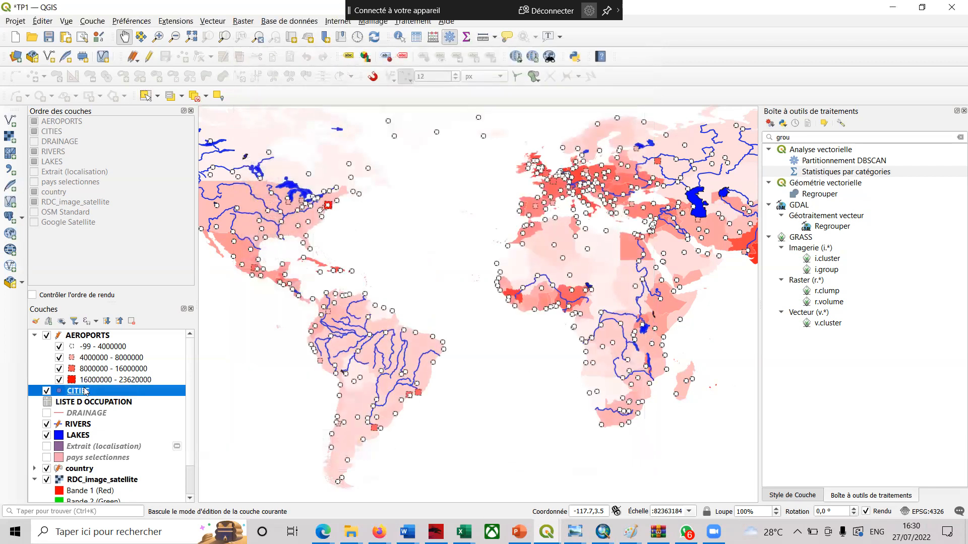
right_click(84, 391)
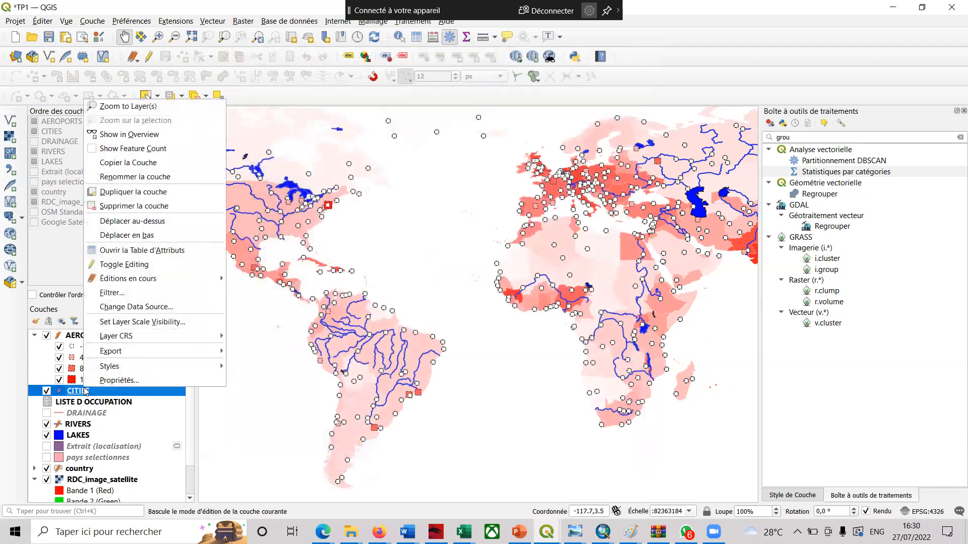
left_click(166, 255)
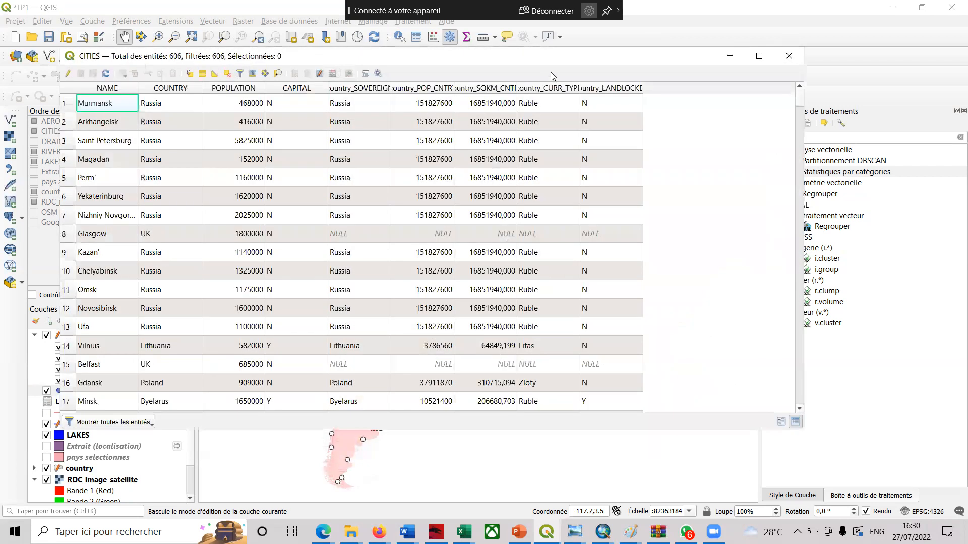
- Widen the country_SOVEREIGN and country_POP_CNTRY columns so their full names are readable
right_click(404, 86)
left_click(391, 92)
left_click_drag(390, 92, 433, 90)
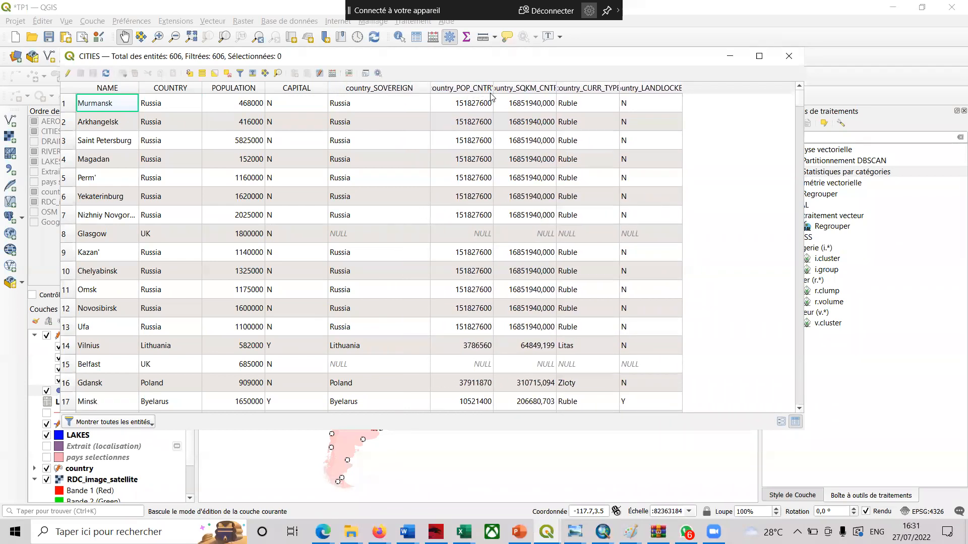
right_click(516, 92)
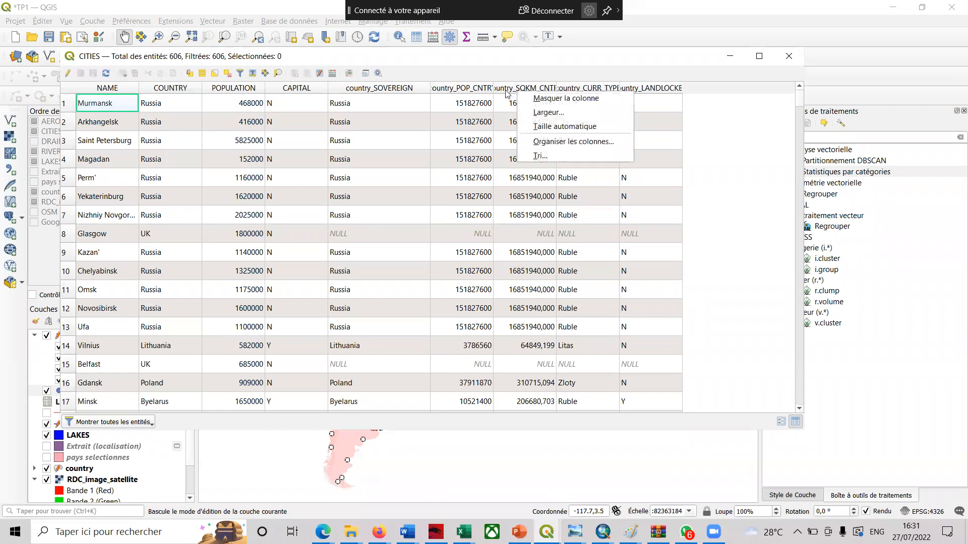
left_click(495, 92)
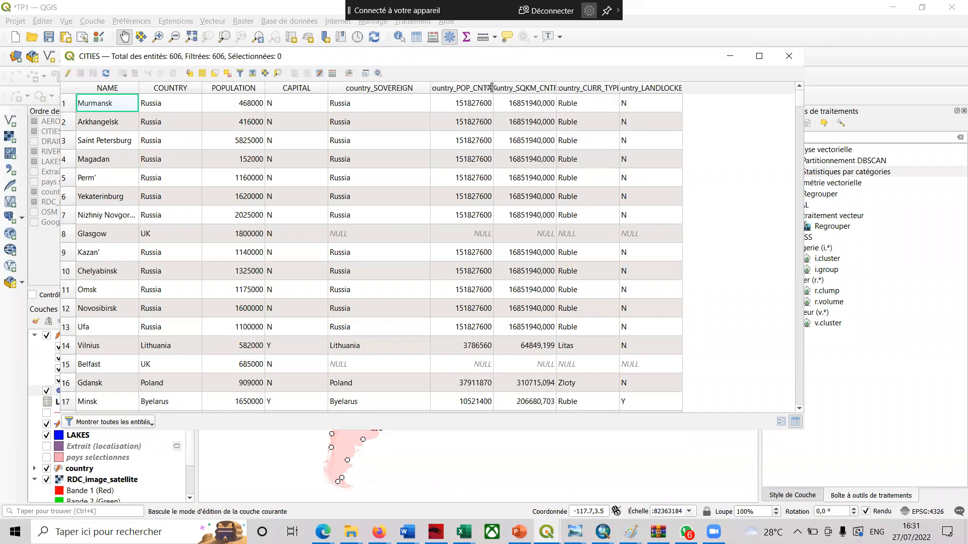
left_click_drag(494, 90, 505, 89)
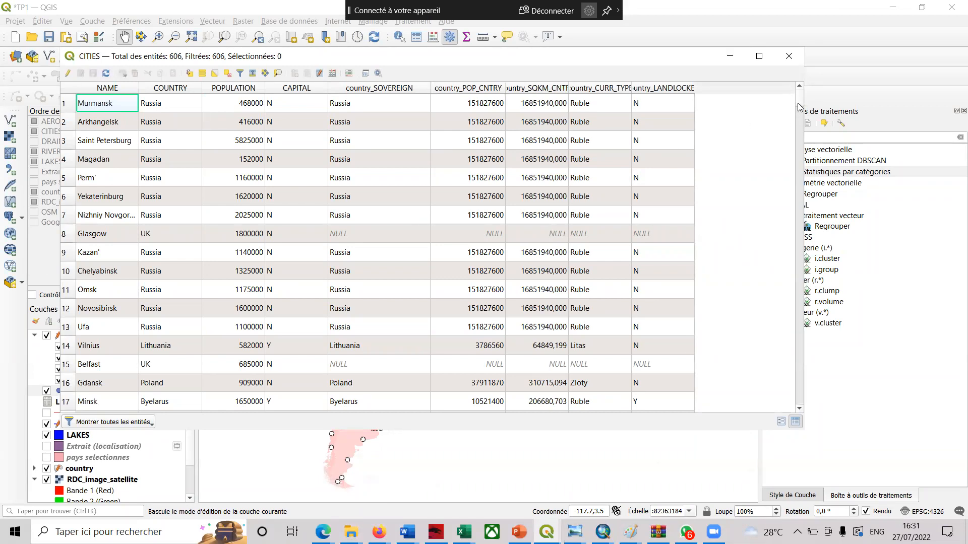
right_click(800, 120)
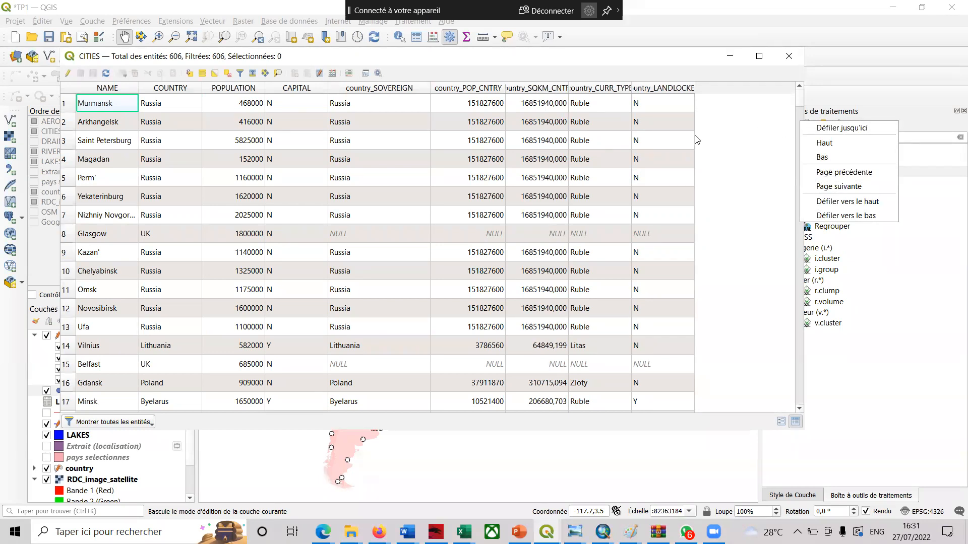
left_click(279, 76)
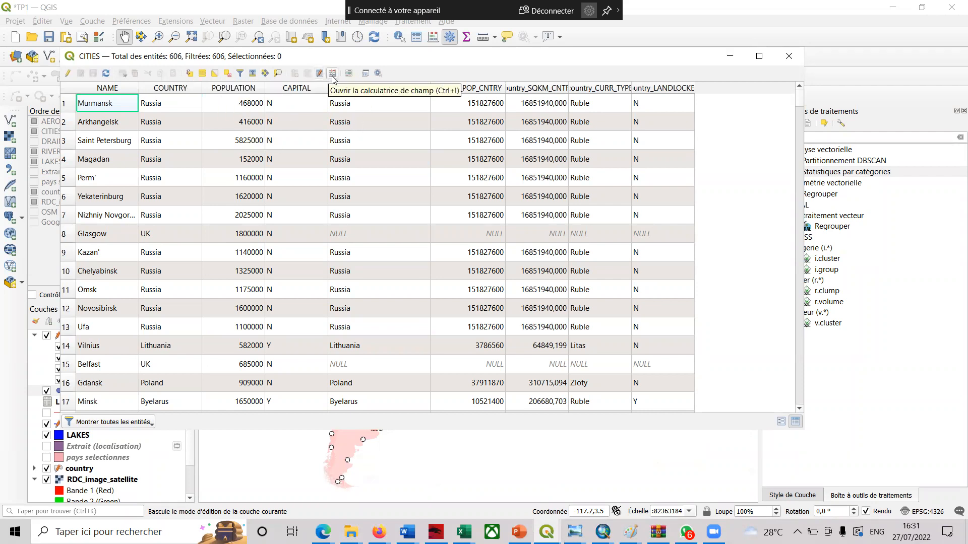
- Open the selection by expression for CITIES, choose the NAME field and try searching its values for abidjan
left_click(189, 73)
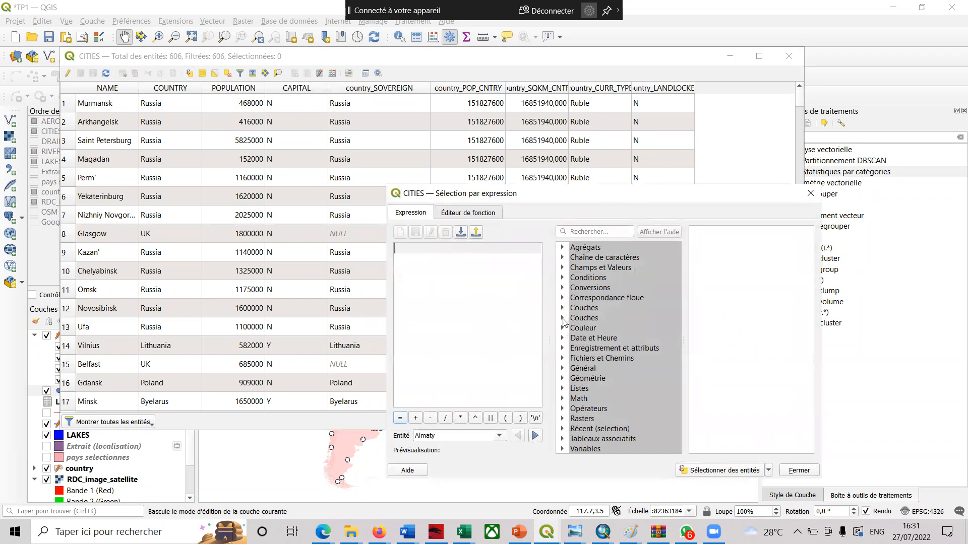
left_click(563, 268)
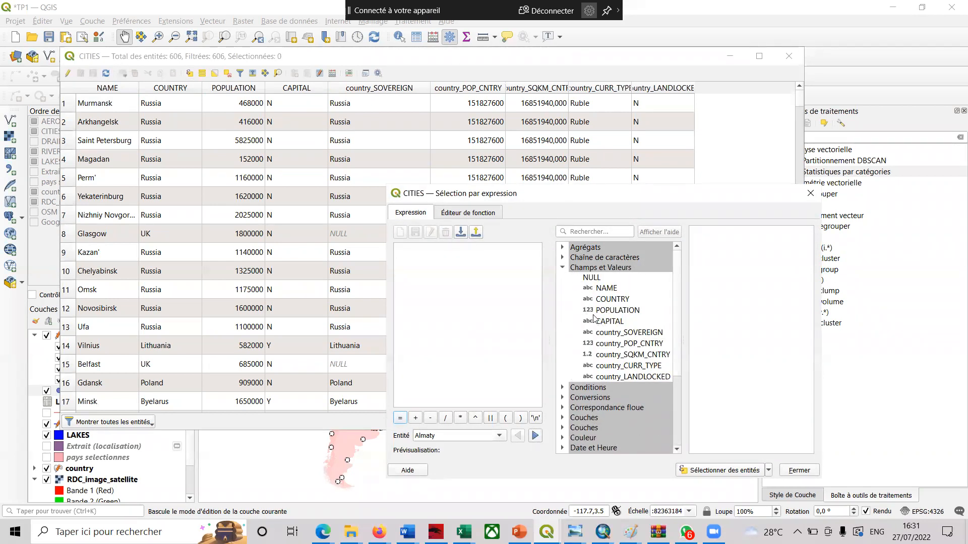
left_click(596, 291)
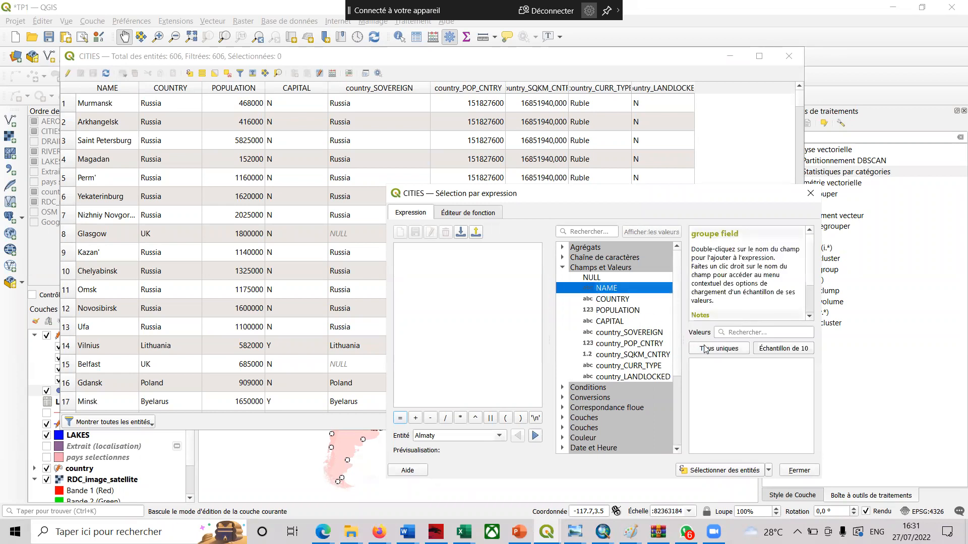
left_click(726, 334)
type("ab")
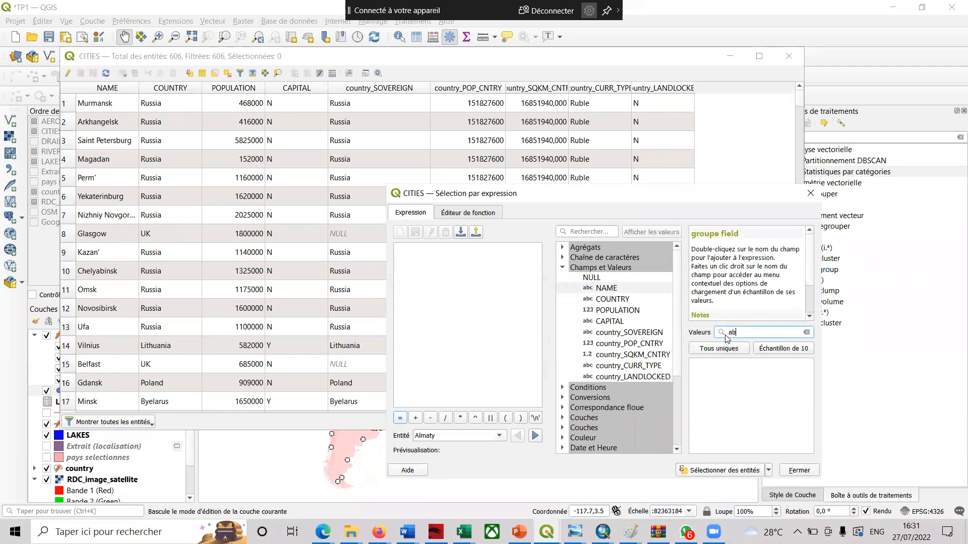
type("idjan")
left_click(739, 473)
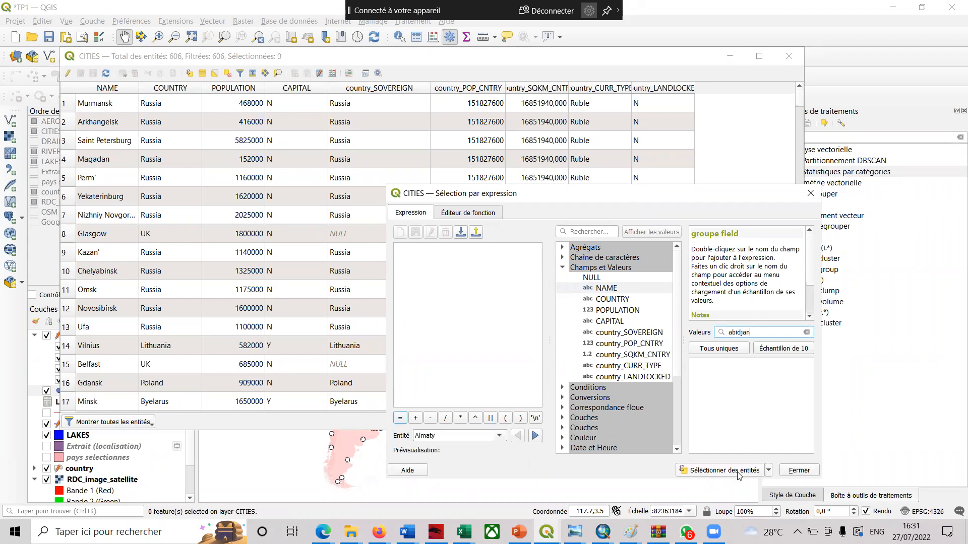
- Change the value search to ABIDJAN and load all unique values of the NAME field
key("BackSpace")
key("BackSpace")
key("BackSpace")
key("BackSpace")
key("BackSpace")
key("BackSpace")
type("ABIDJAN")
left_click(732, 348)
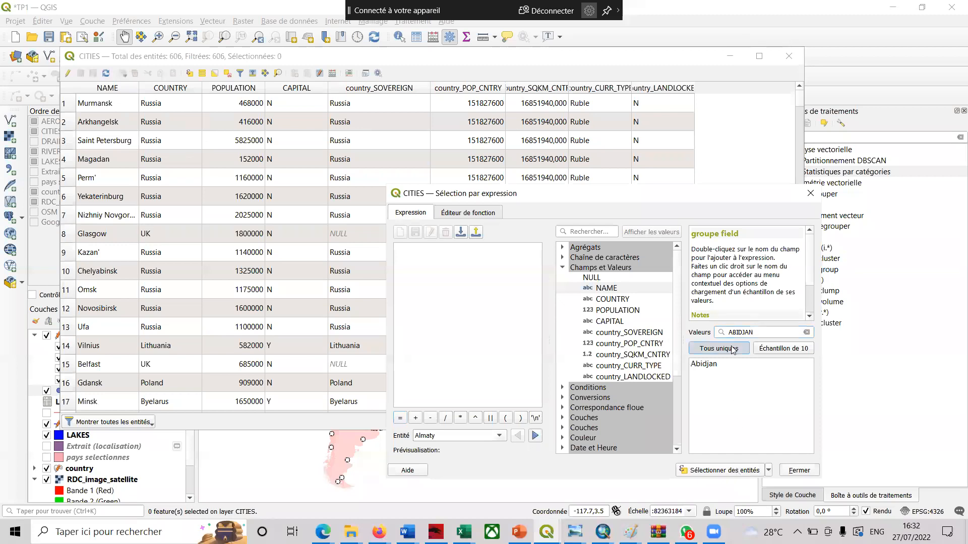
- Insert the value 'Abidjan' into the expression and try to select the matching features
left_click(708, 367)
double_click(708, 365)
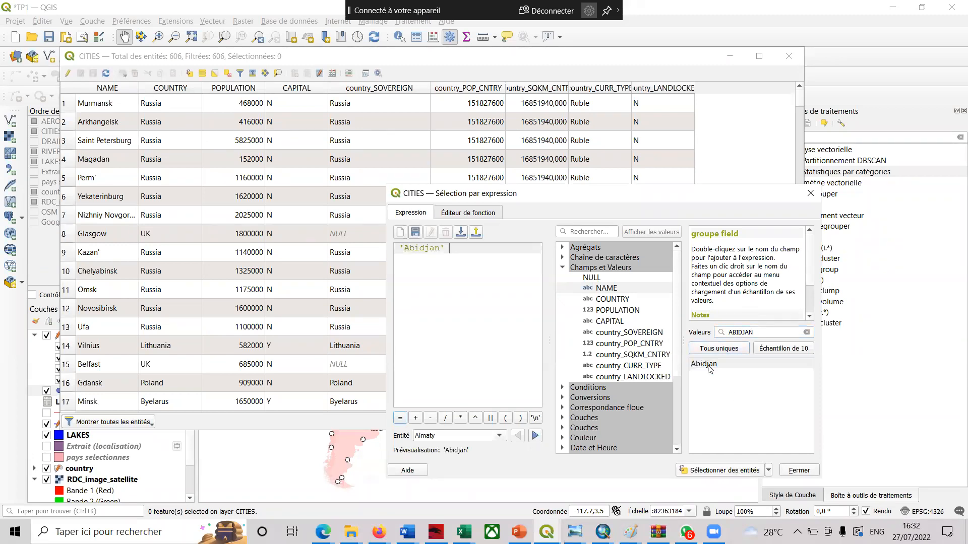
left_click(718, 470)
- Limit the CITIES attribute table to the selected features only
left_click(147, 423)
left_click(147, 426)
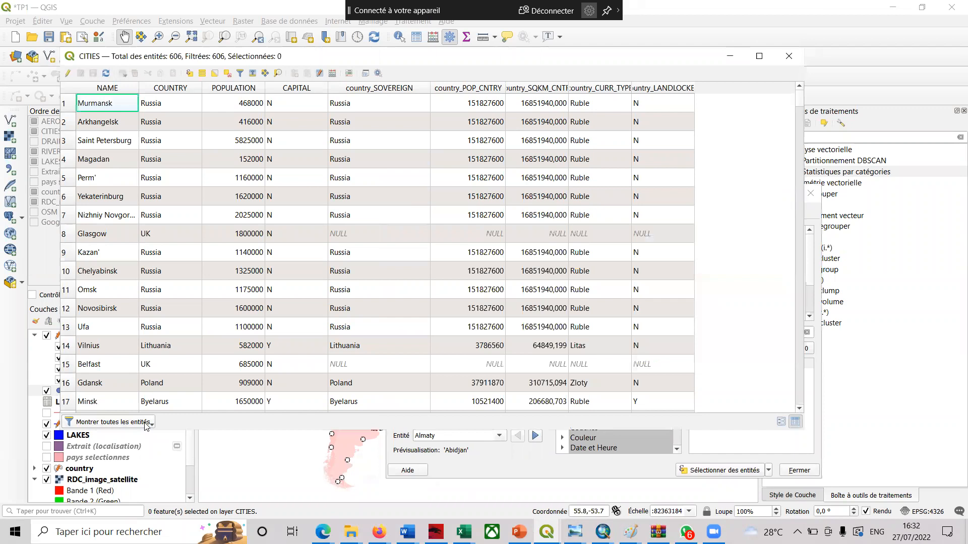
left_click(147, 426)
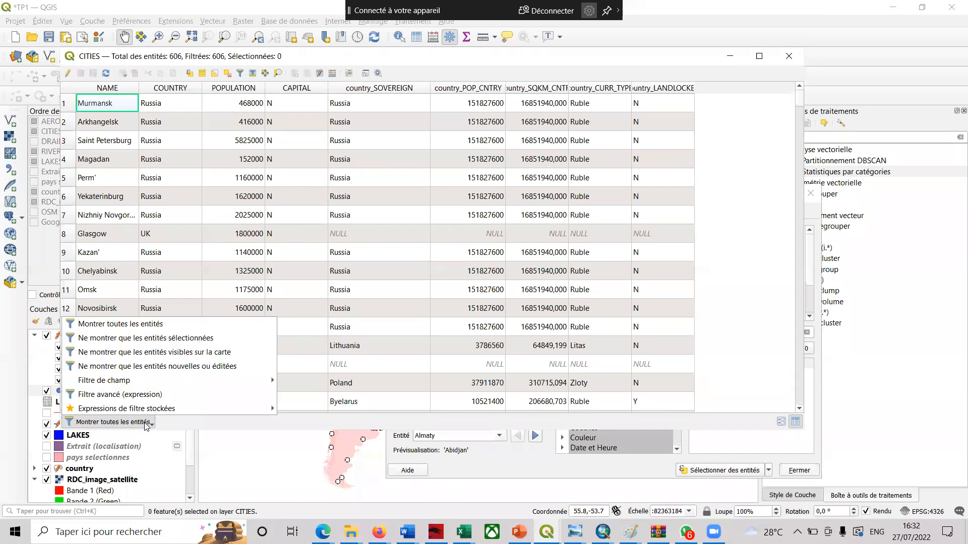
left_click(162, 338)
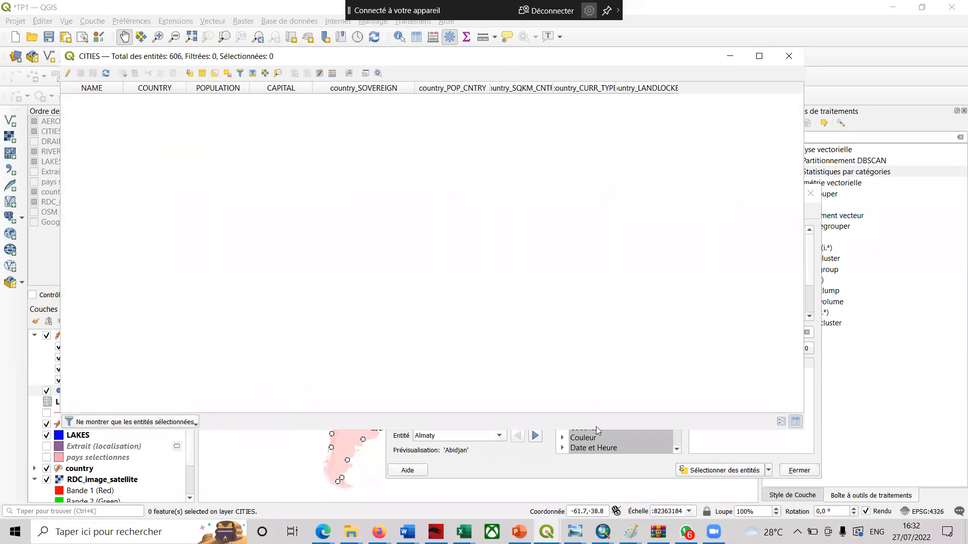
- Rerun the selection, clear the expression, and try selecting features with only the Abidjan value highlighted
left_click(731, 471)
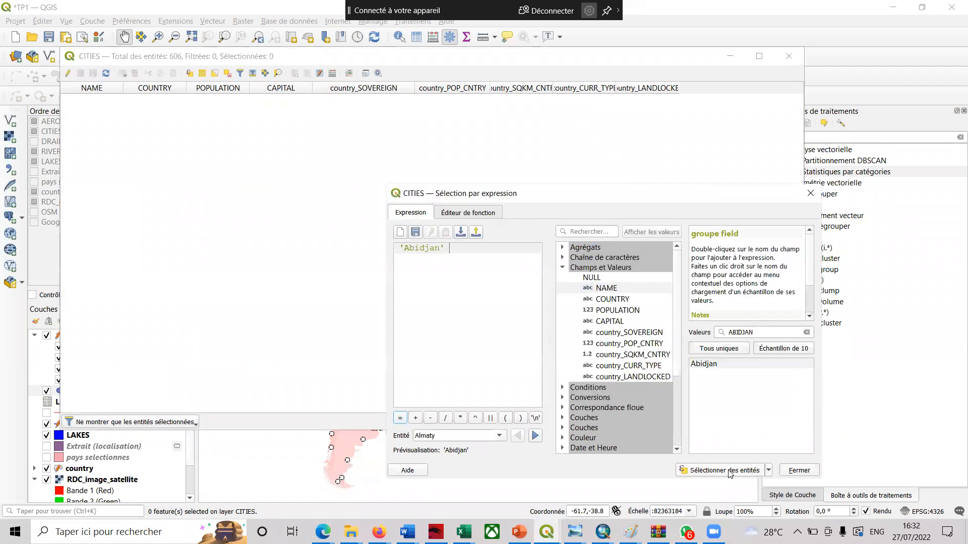
left_click(709, 366)
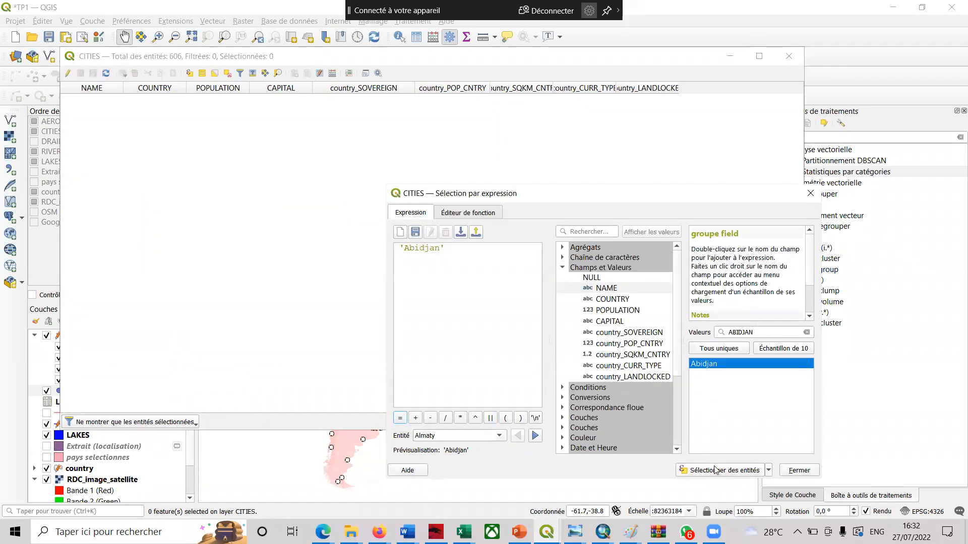
left_click(475, 249)
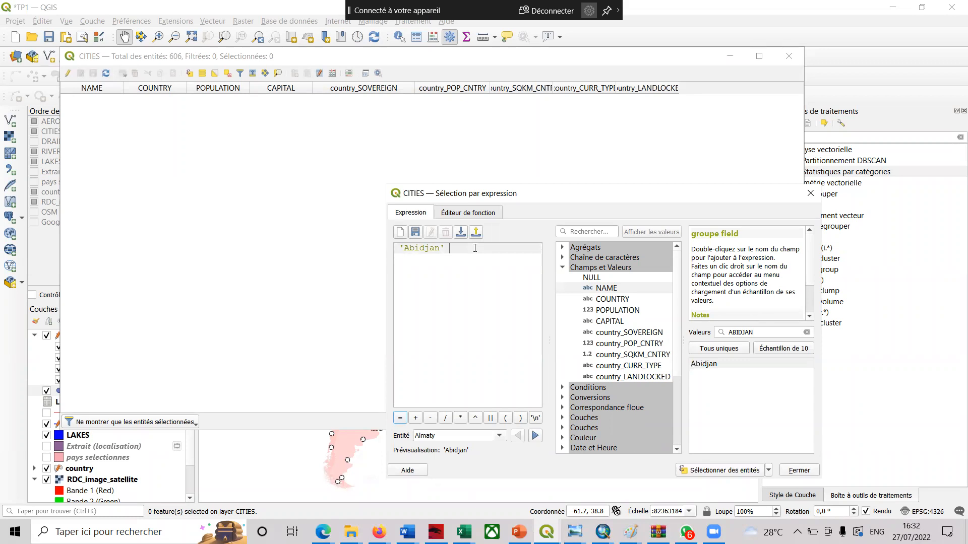
key("ctrl+a")
key("BackSpace")
left_click(716, 365)
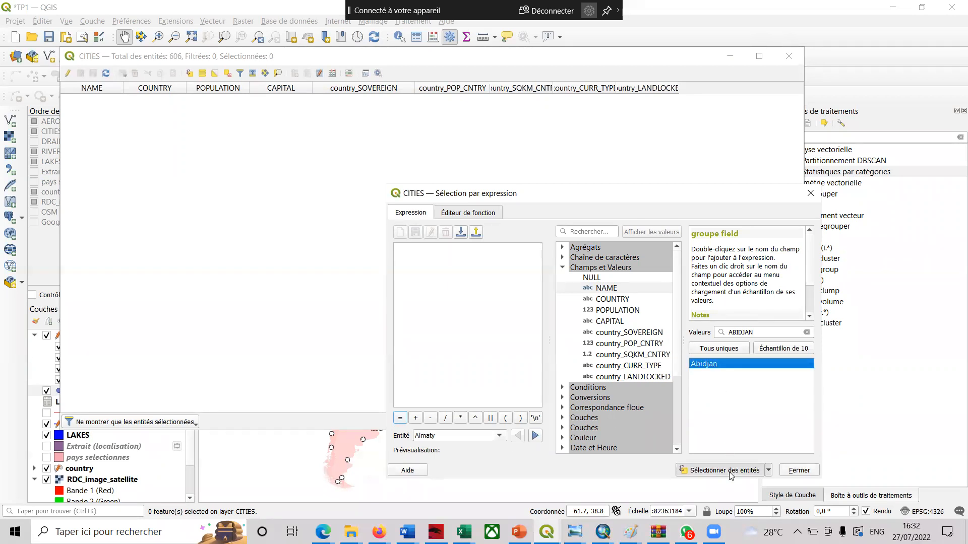
left_click(769, 471)
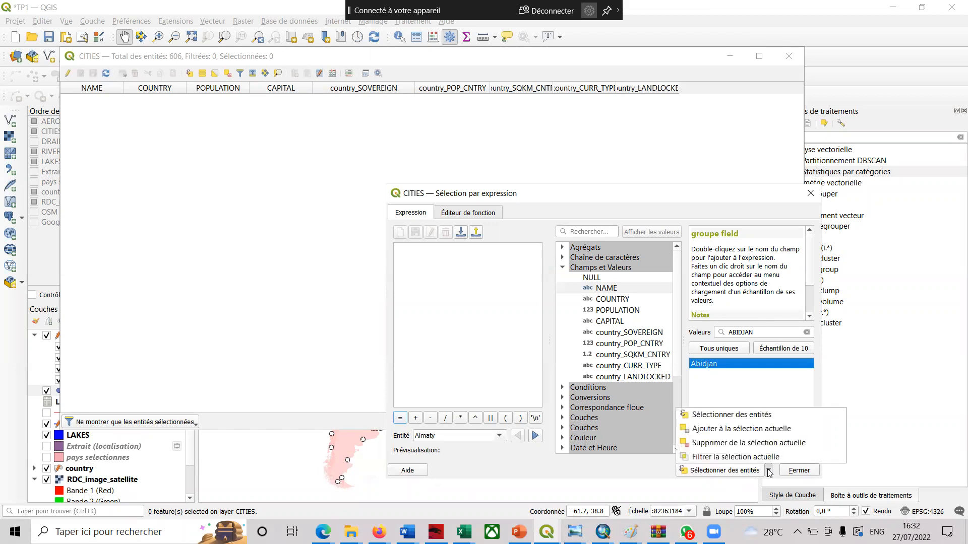
left_click(752, 418)
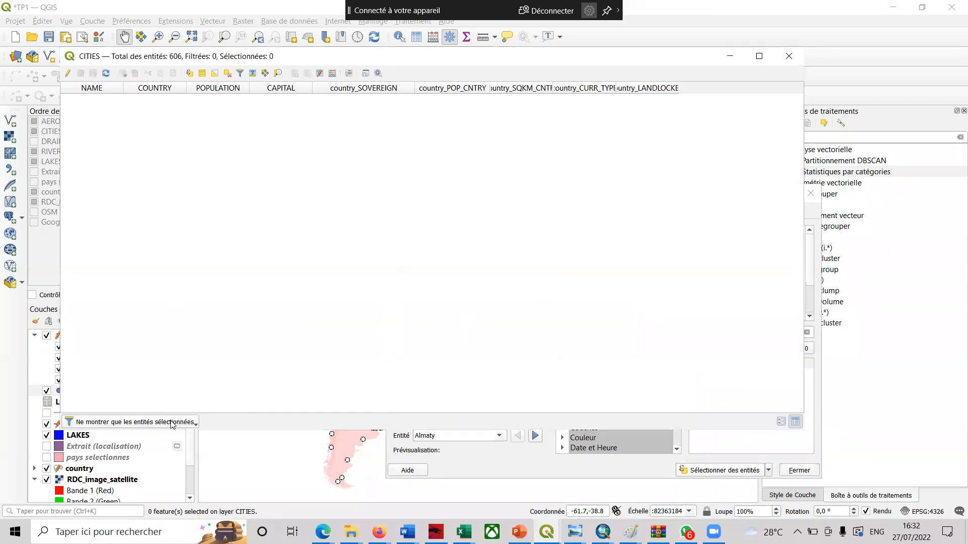
- Set the CITIES attribute table back to showing all features
left_click(172, 423)
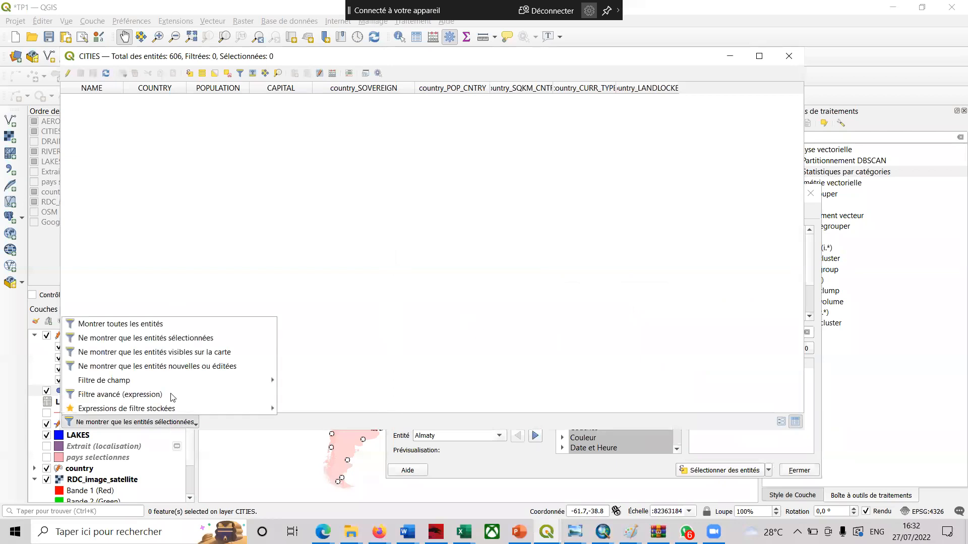
left_click(170, 345)
left_click(181, 422)
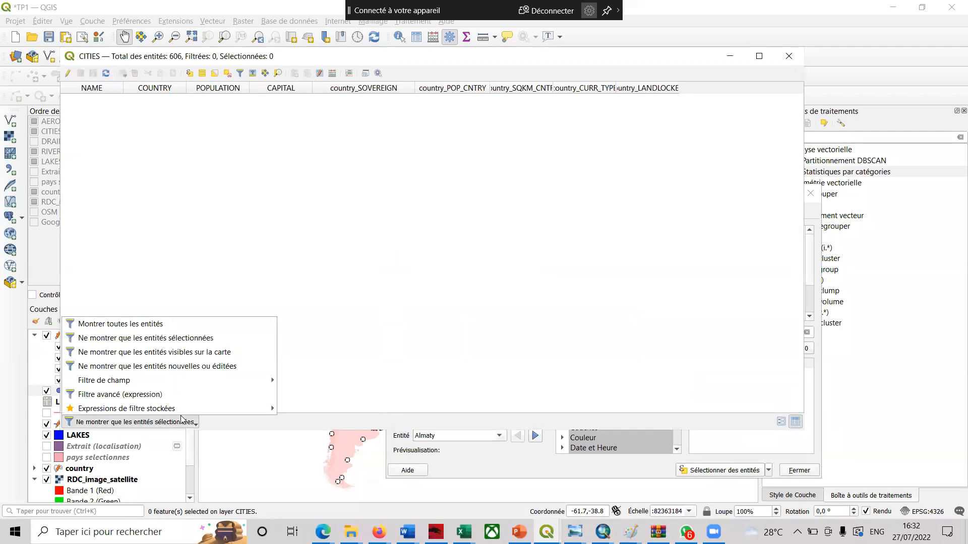
left_click(141, 324)
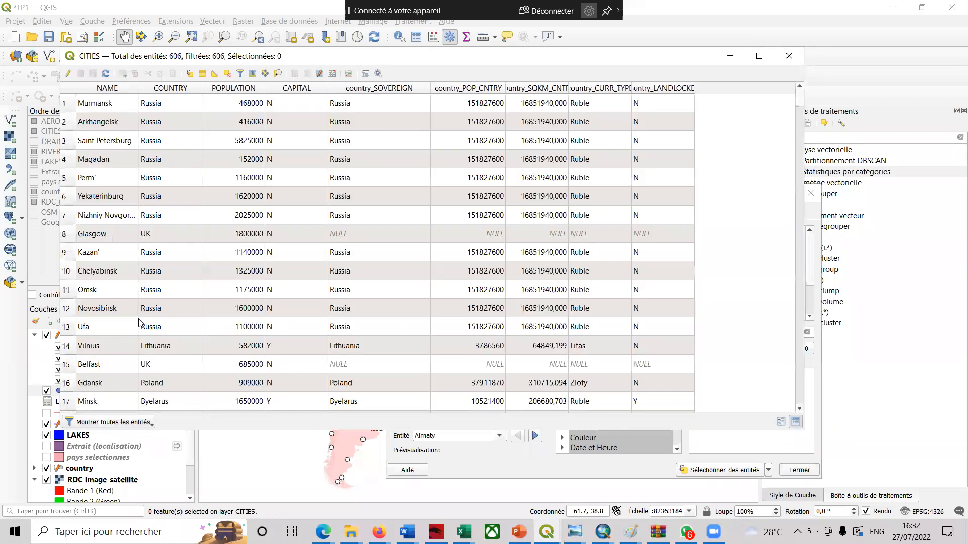
- Insert 'Abidjan' into the empty expression again and run the feature selection
left_click(648, 441)
double_click(716, 365)
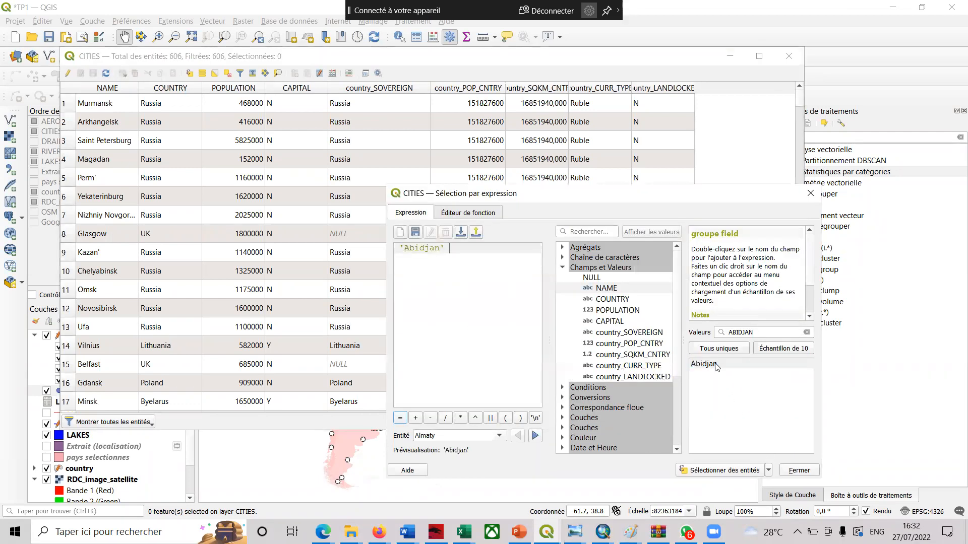
left_click(717, 470)
- Switch the attribute table to selected features only and back to all features
left_click(147, 422)
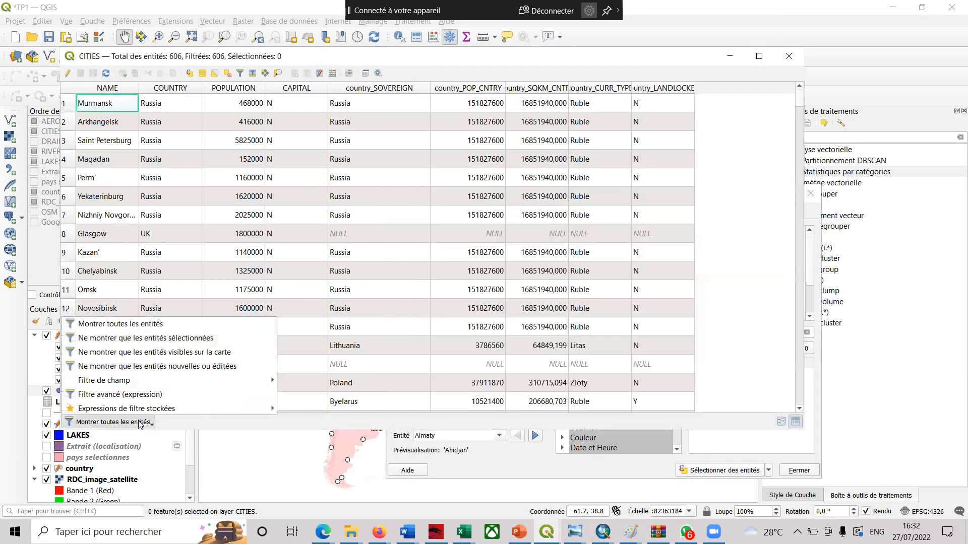
left_click(140, 337)
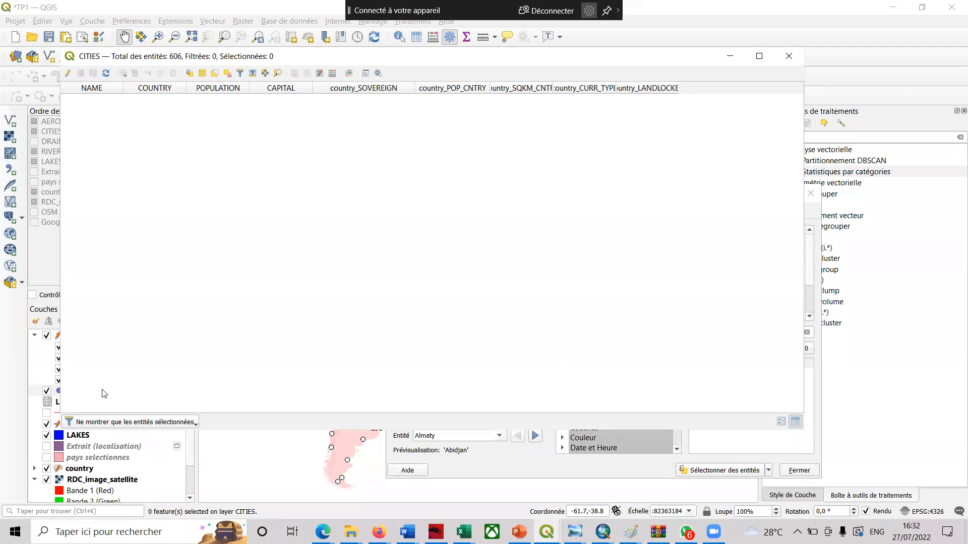
left_click(115, 421)
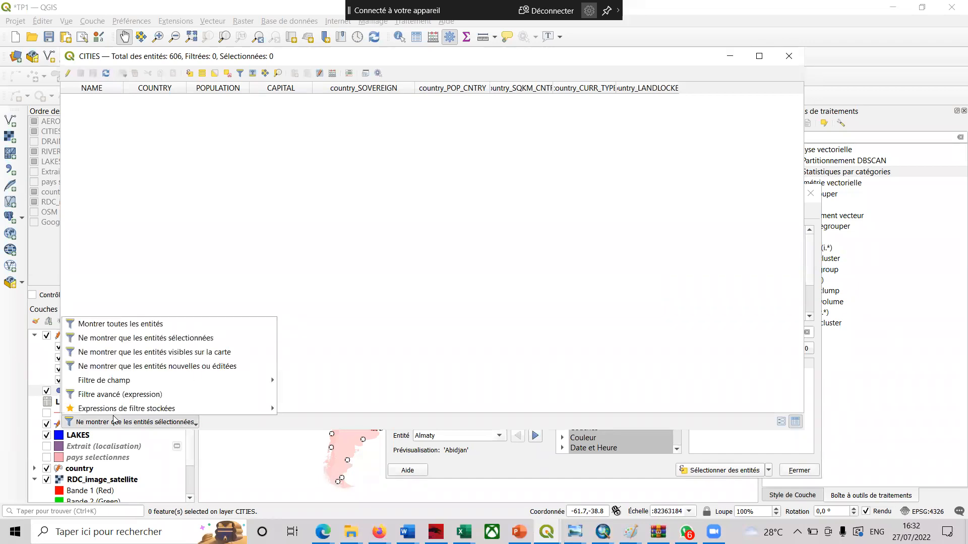
left_click(136, 326)
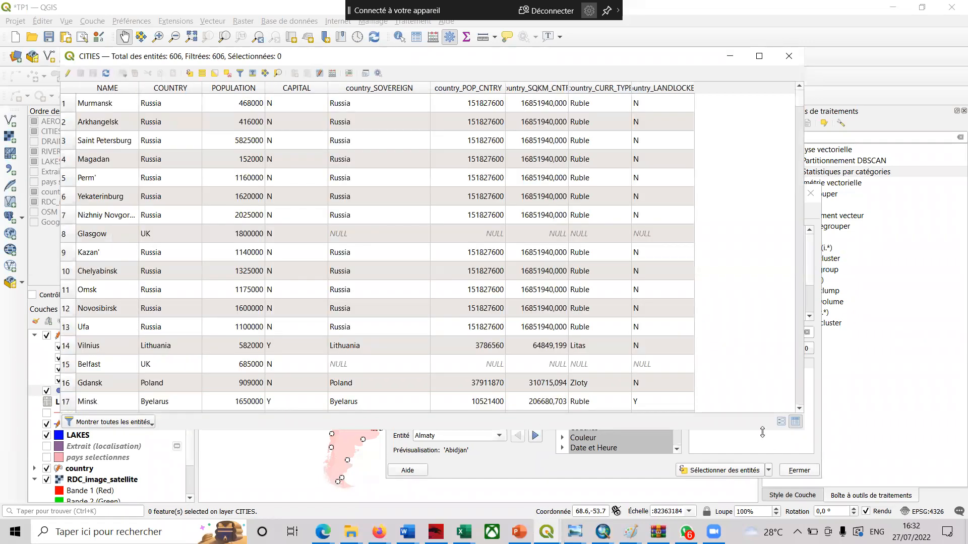
- Return to the selection by expression and clear the value search to list every NAME value
left_click(793, 441)
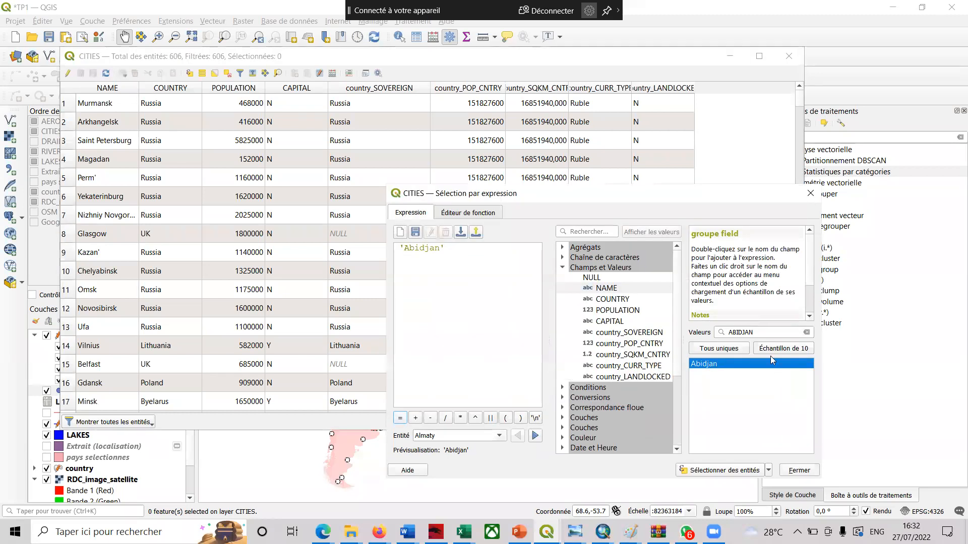
key("ctrl+a")
key("BackSpace")
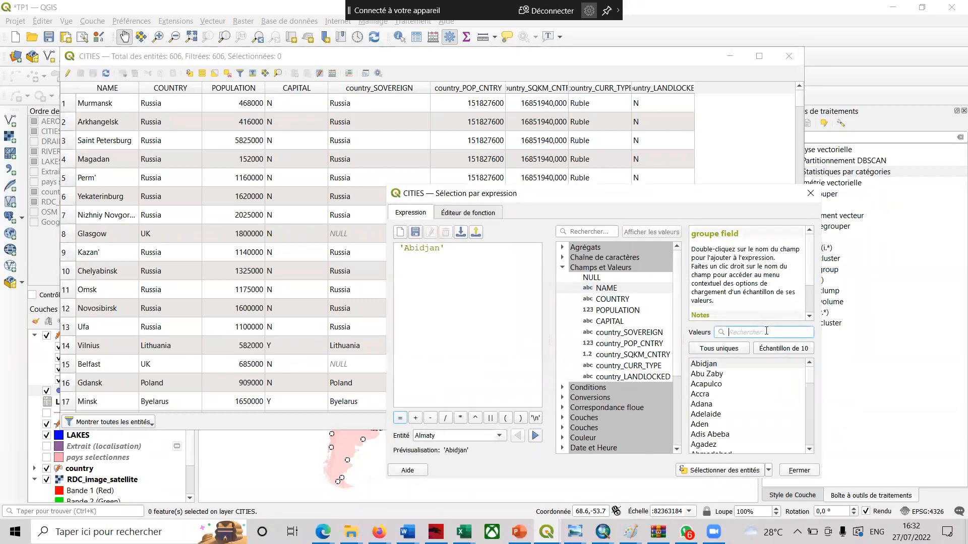
- Search the NAME values for PARIS and replace the selection expression with 'Paris'
type("PARIS")
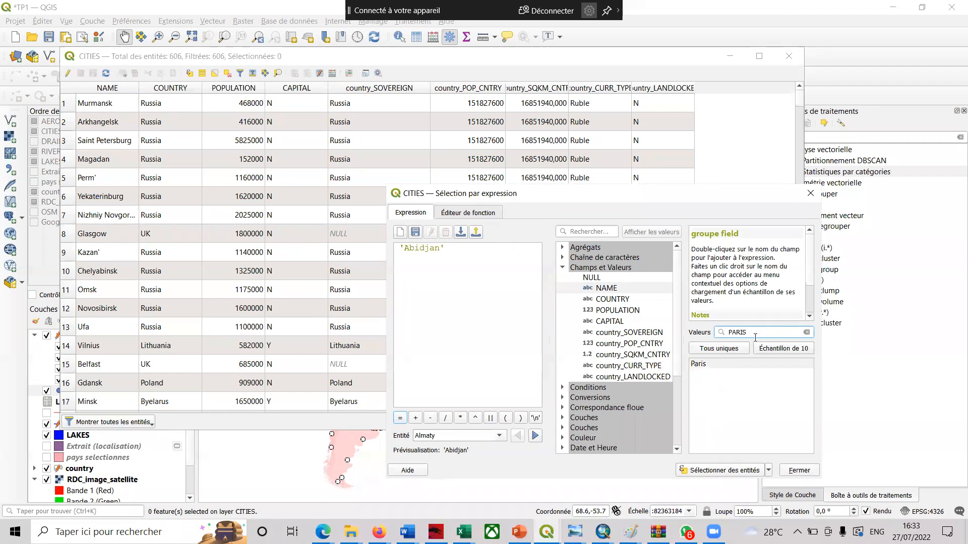
double_click(718, 365)
left_click(454, 247)
key("BackSpace")
key("BackSpace")
key("BackSpace")
key("BackSpace")
key("BackSpace")
key("BackSpace")
key("BackSpace")
key("BackSpace")
key("BackSpace")
key("BackSpace")
key("BackSpace")
key("BackSpace")
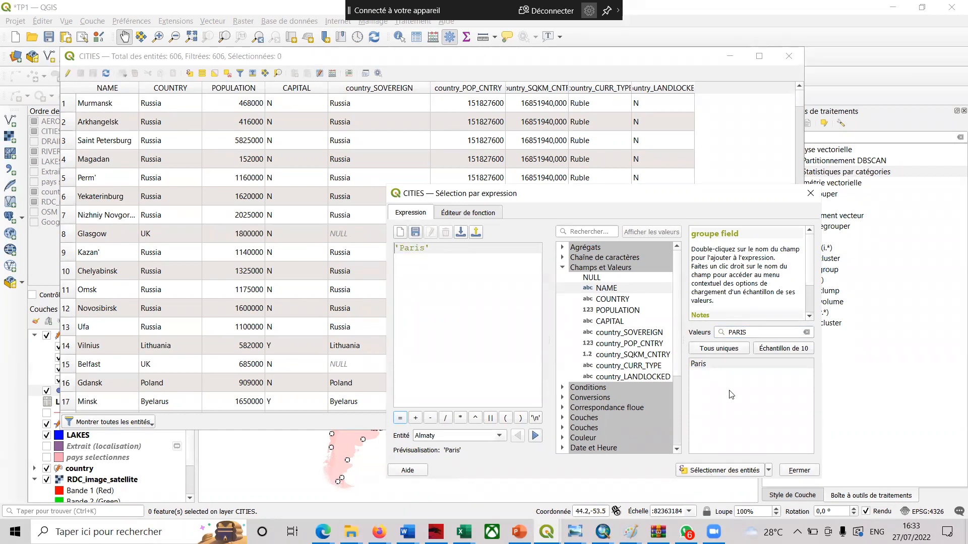
double_click(744, 363)
key("Delete")
key("Delete")
key("Delete")
key("Delete")
key("Delete")
key("Delete")
key("Delete")
- Bring the CITIES selection by expression window back and run the feature selection with 'Paris'
left_click(738, 485)
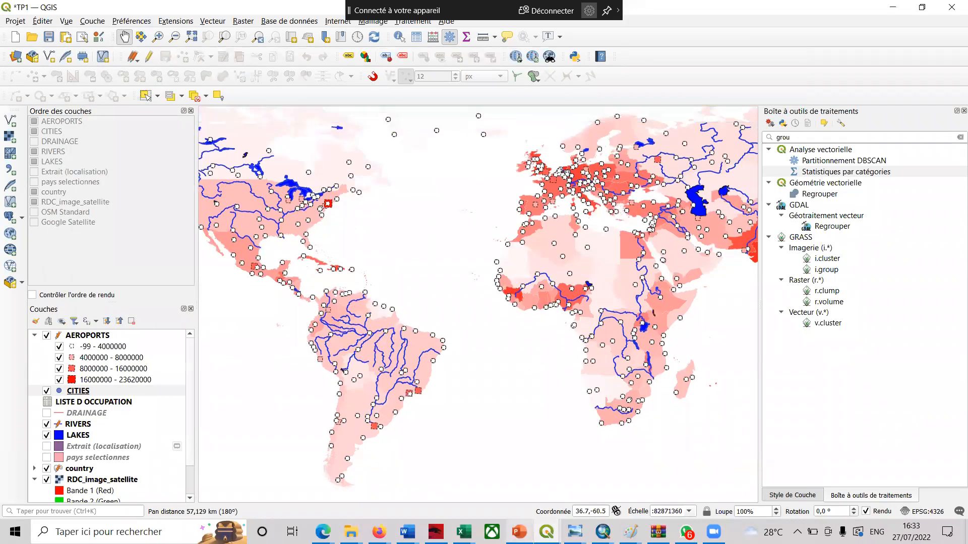
left_click(546, 532)
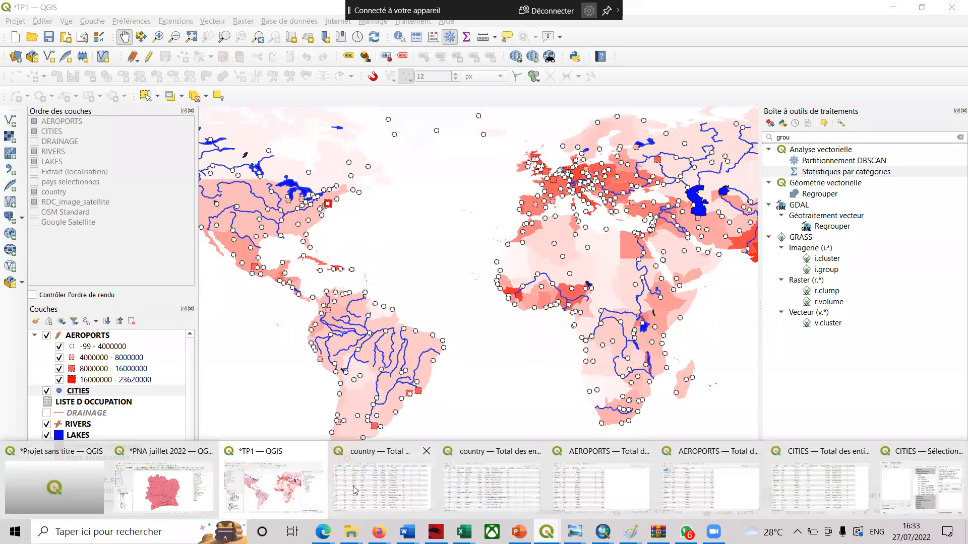
left_click(904, 480)
left_click(713, 472)
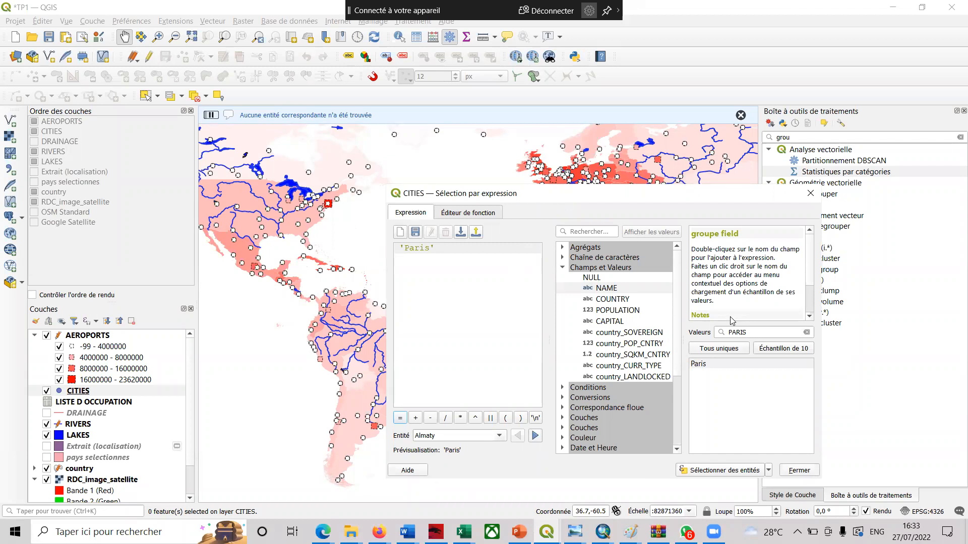
- Clear the value search and empty the selection expression
left_click(764, 329)
key("BackSpace")
key("BackSpace")
key("BackSpace")
key("BackSpace")
key("BackSpace")
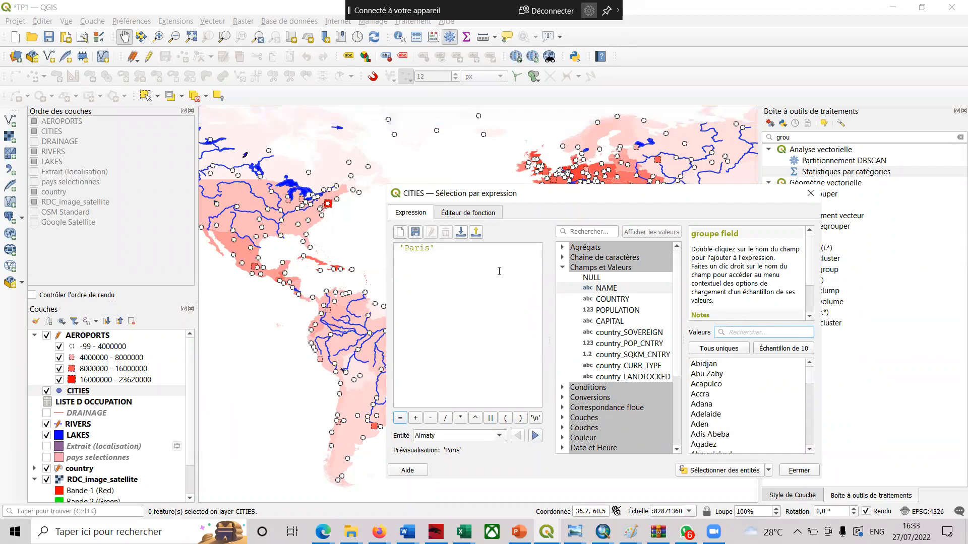
left_click(483, 251)
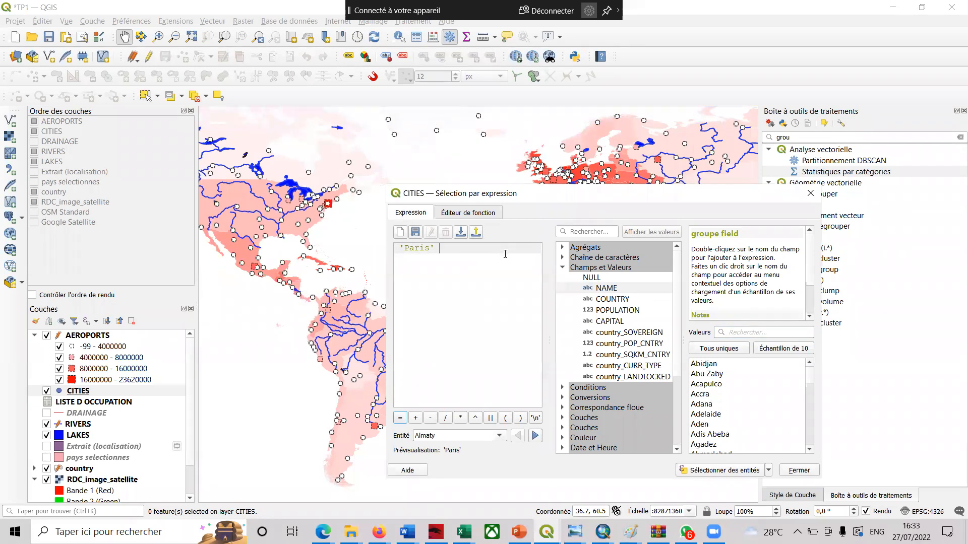
key("BackSpace")
key("BackSpace")
key("BackSpace")
key("BackSpace")
key("BackSpace")
key("BackSpace")
key("BackSpace")
- Build the expression "NAME" = 'Abidjan' from the field and its value list, and run the feature selection on CITIES
double_click(607, 288)
type("=")
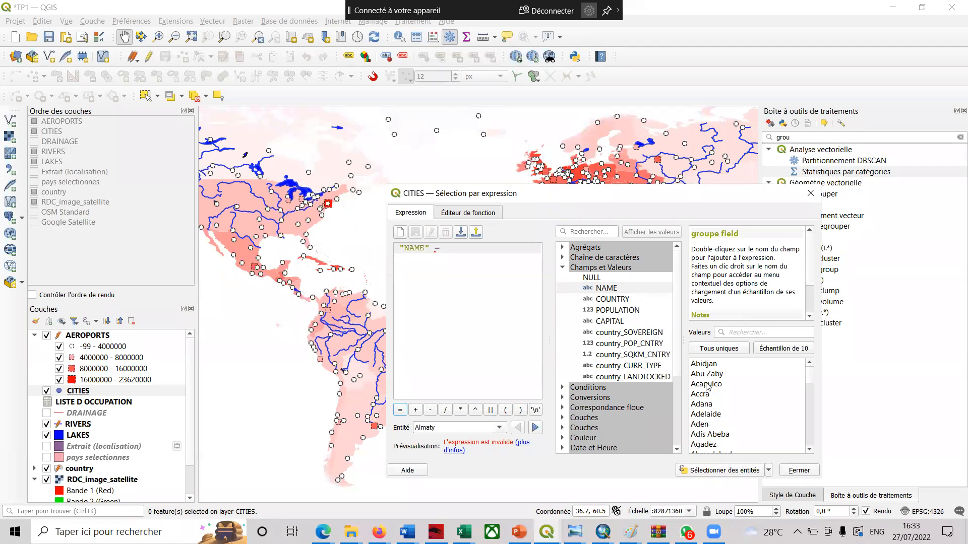
left_click(743, 332)
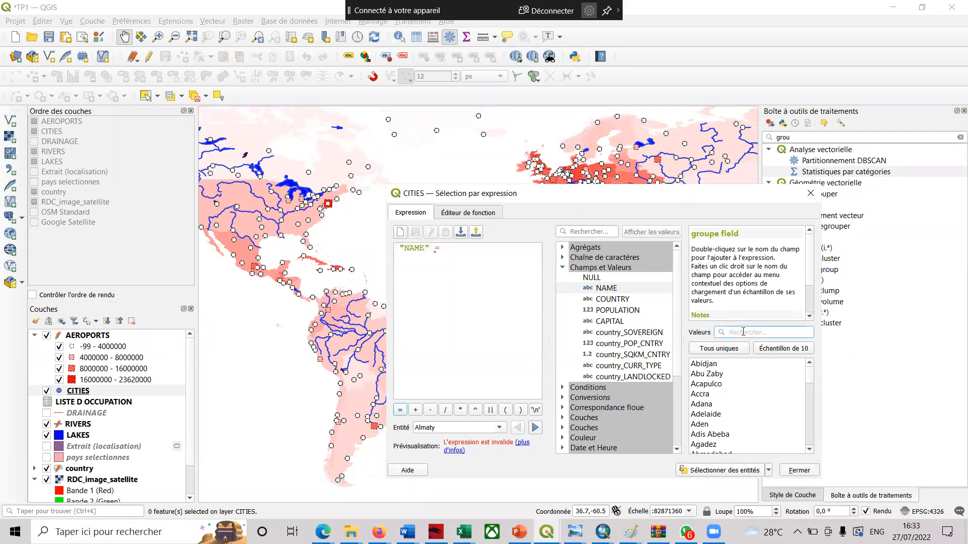
double_click(709, 365)
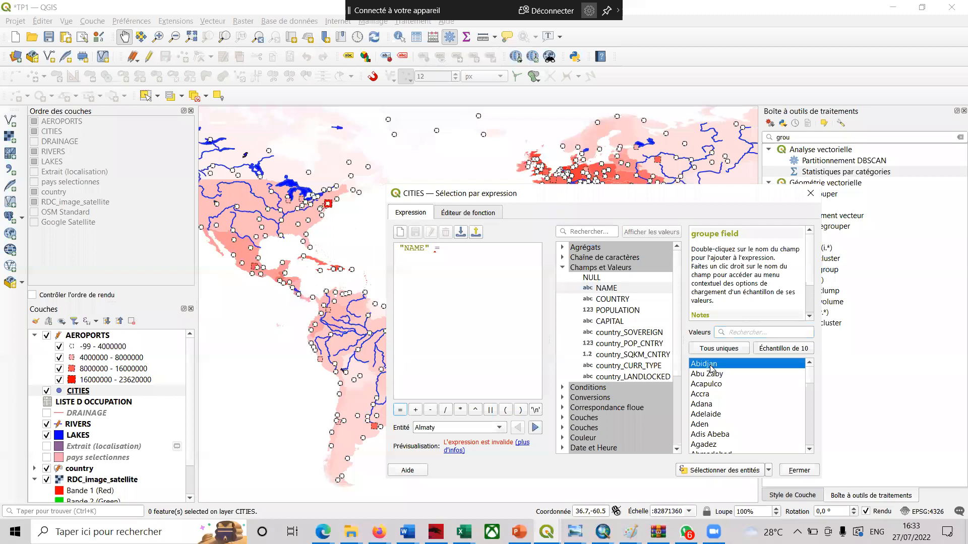
left_click(725, 471)
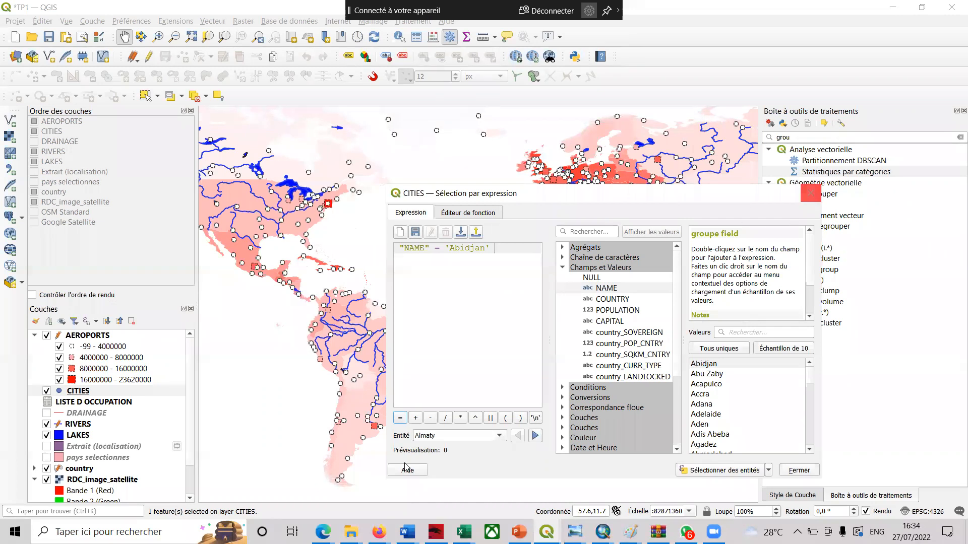
- Show only the selected features in the open CITIES attribute table, and minimize the table after viewing it
left_click(463, 532)
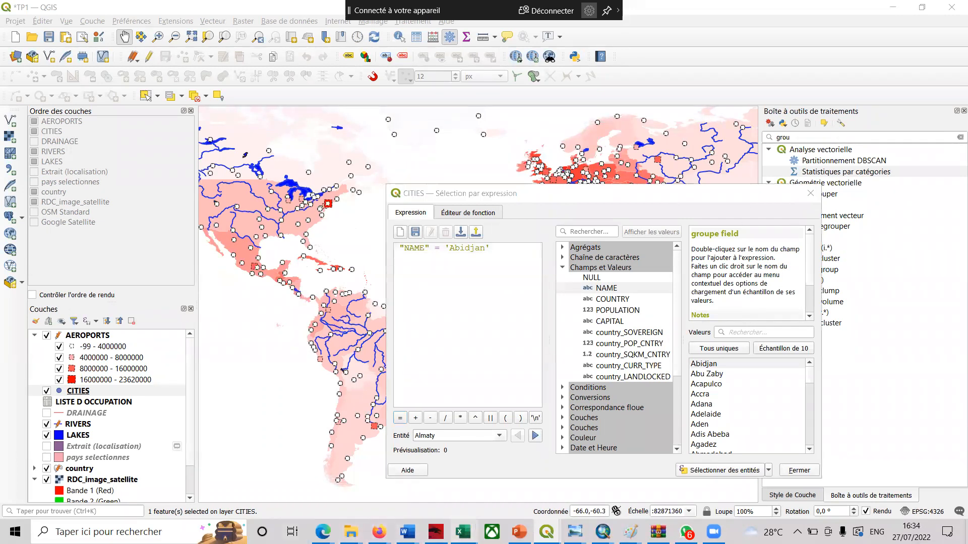
left_click(690, 211)
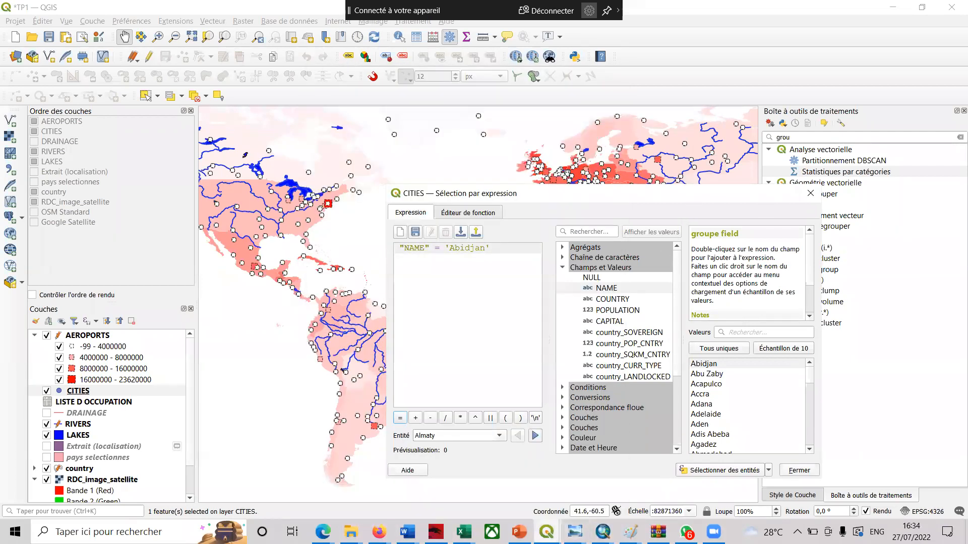
mouse_move(546, 532)
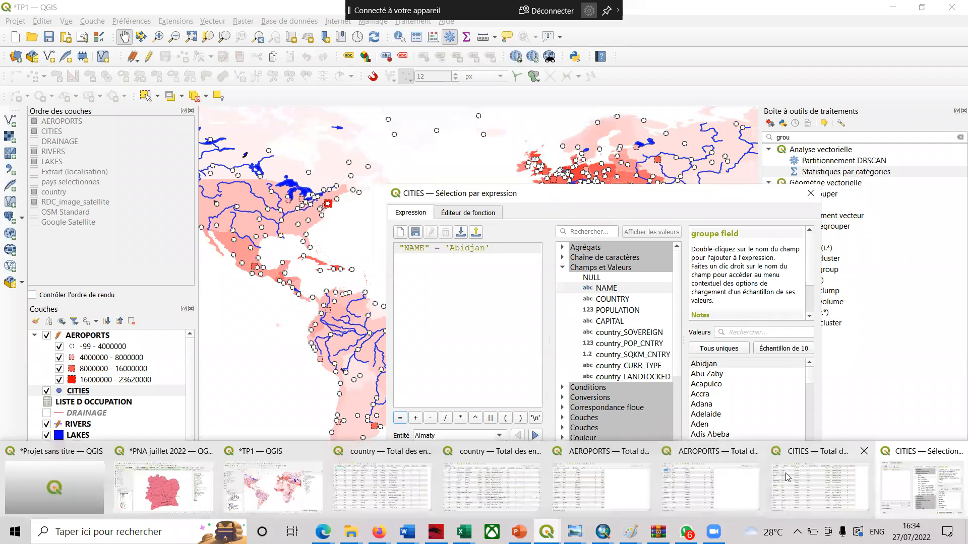
left_click(787, 478)
left_click(139, 423)
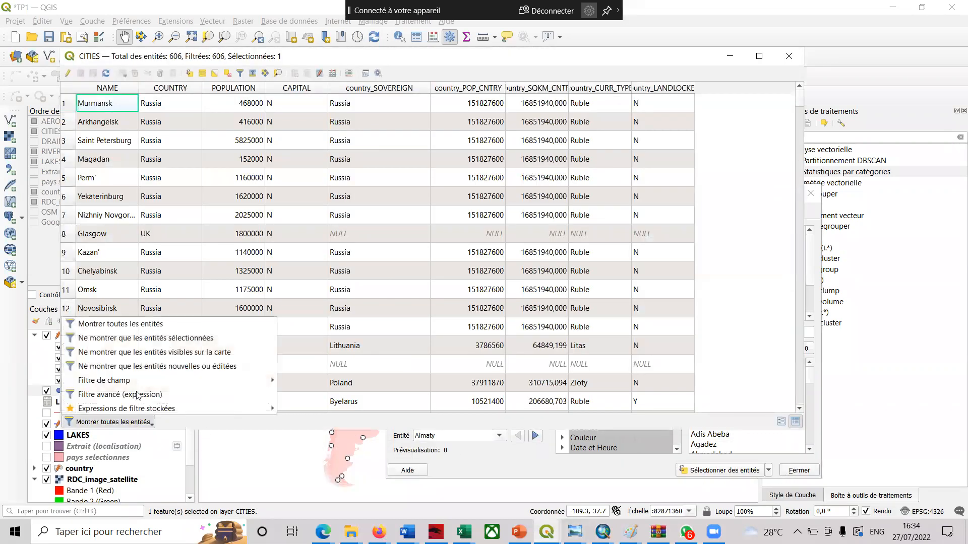
left_click(137, 339)
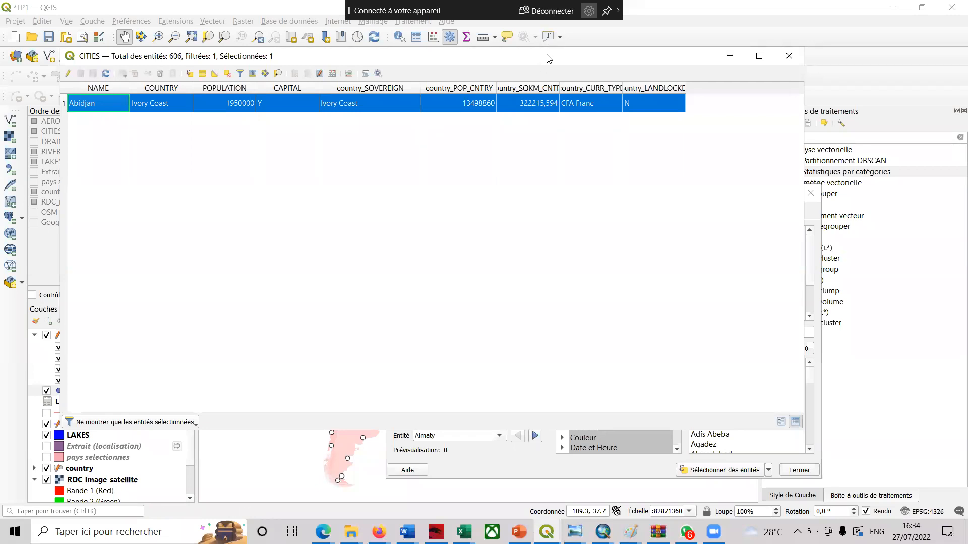
left_click_drag(548, 59, 555, 79)
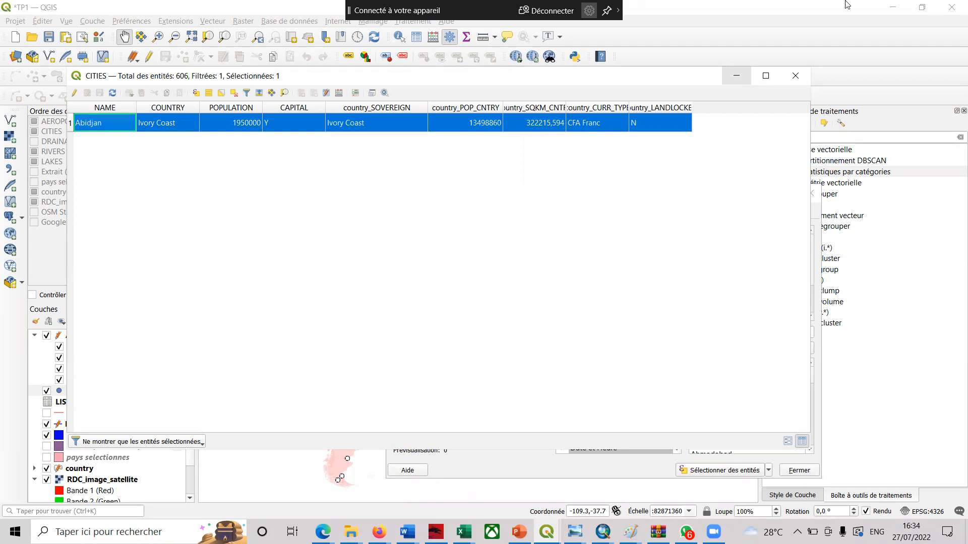
left_click(736, 76)
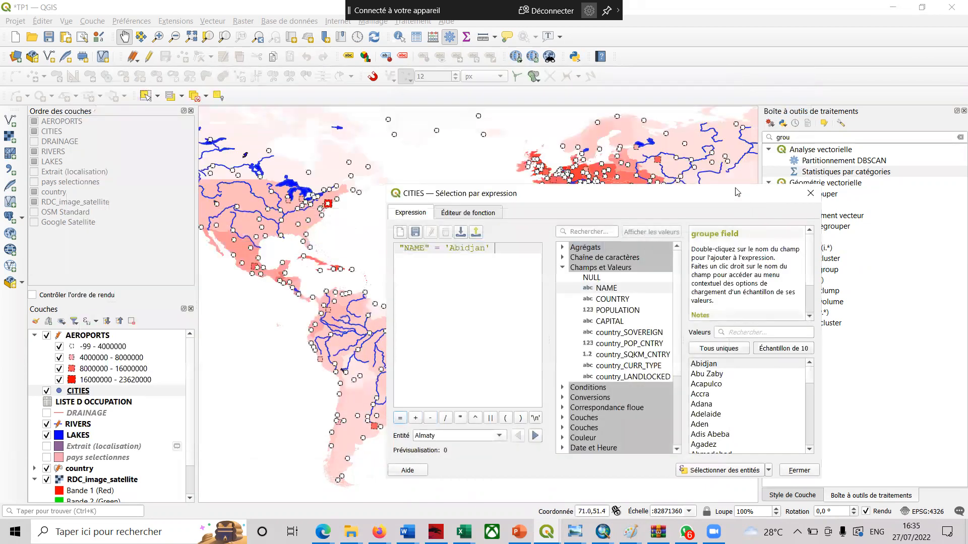
- Open another attribute table for the CITIES layer, view its records, and minimize it
left_click_drag(741, 200, 710, 170)
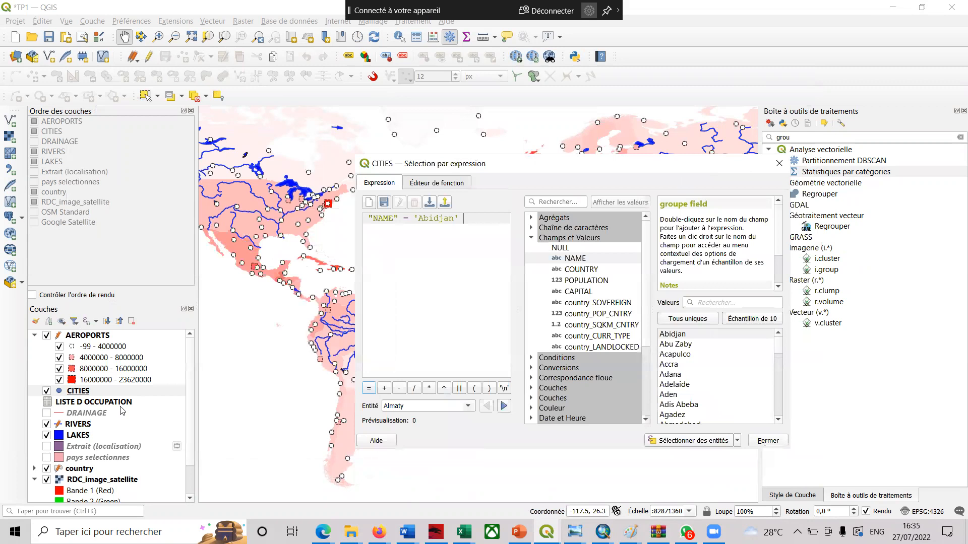
right_click(98, 393)
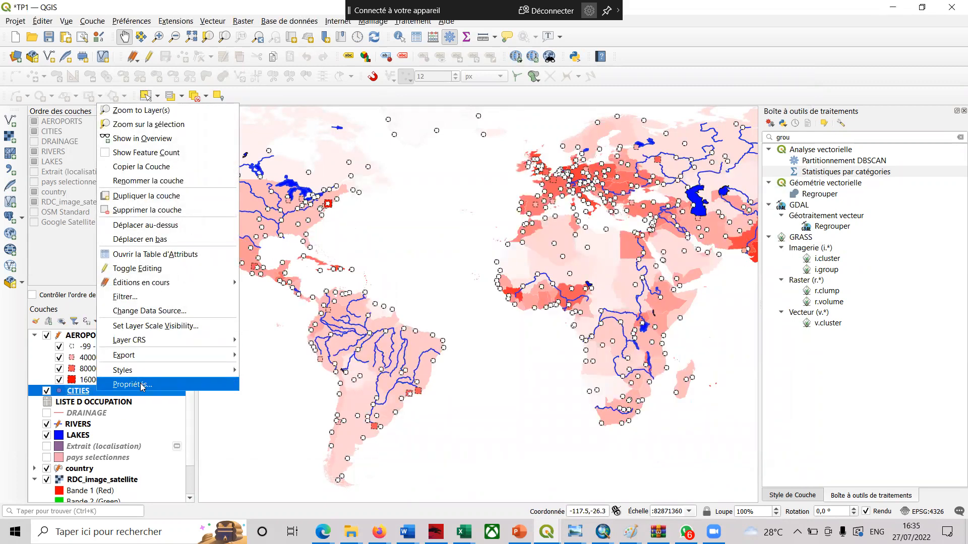
left_click(147, 255)
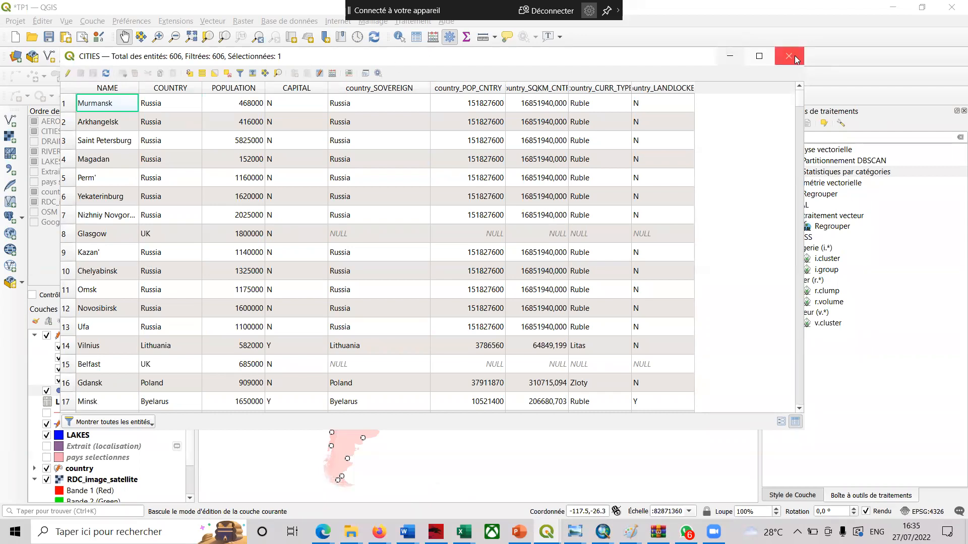
left_click(731, 57)
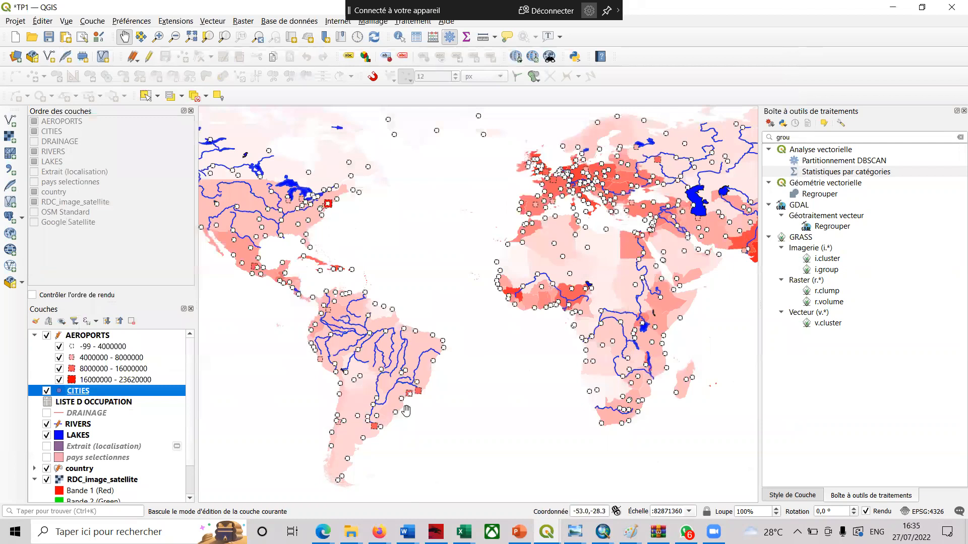
- Switch to the Word document MANIPULATION DES DONNEES VECTORIELLES and read from the location join tool through common-attribute joins to the start of section 2.4
right_click(408, 532)
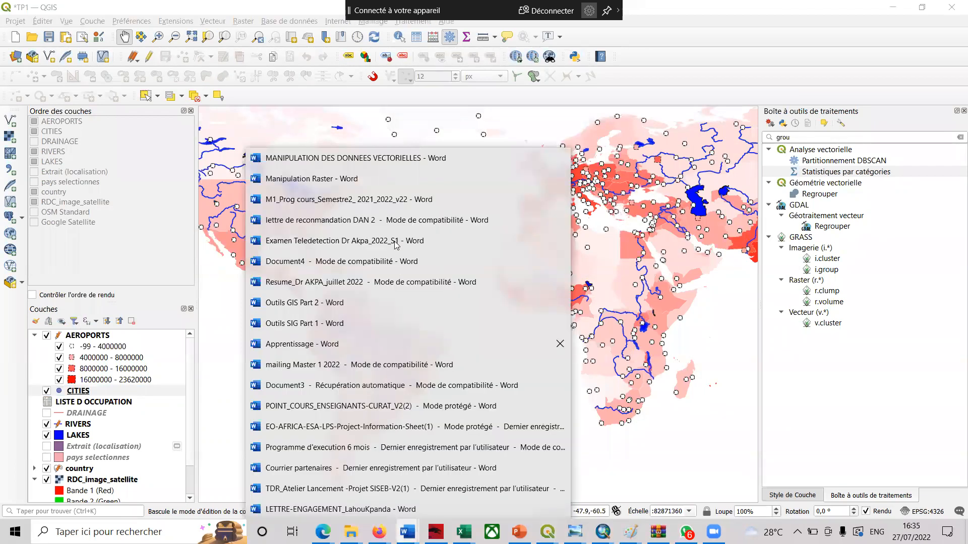
left_click(355, 162)
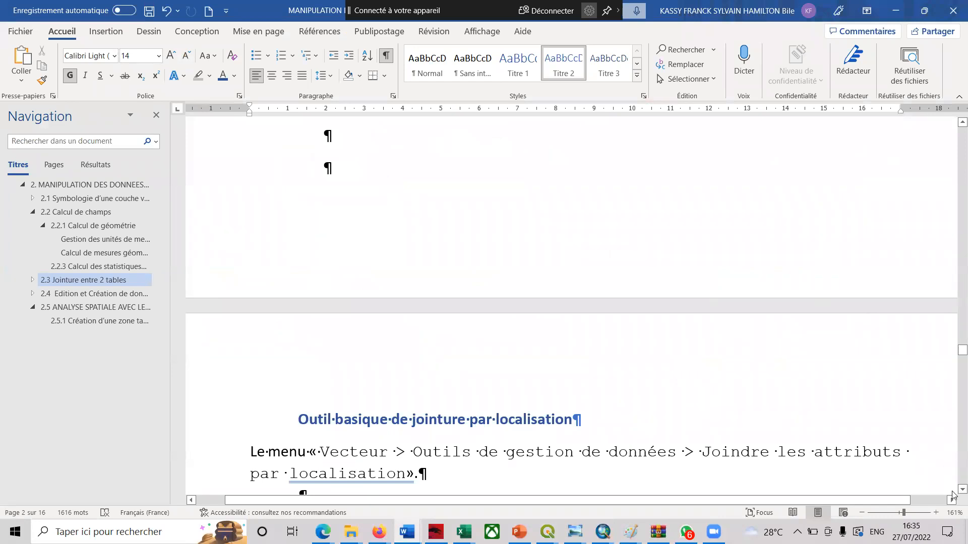
scroll(952, 494, "down", 2)
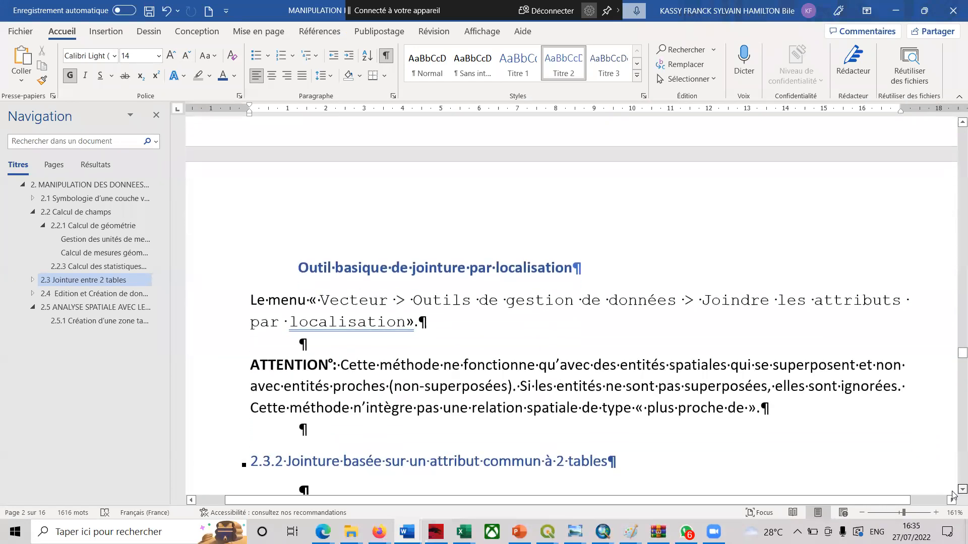
scroll(952, 494, "down", 3)
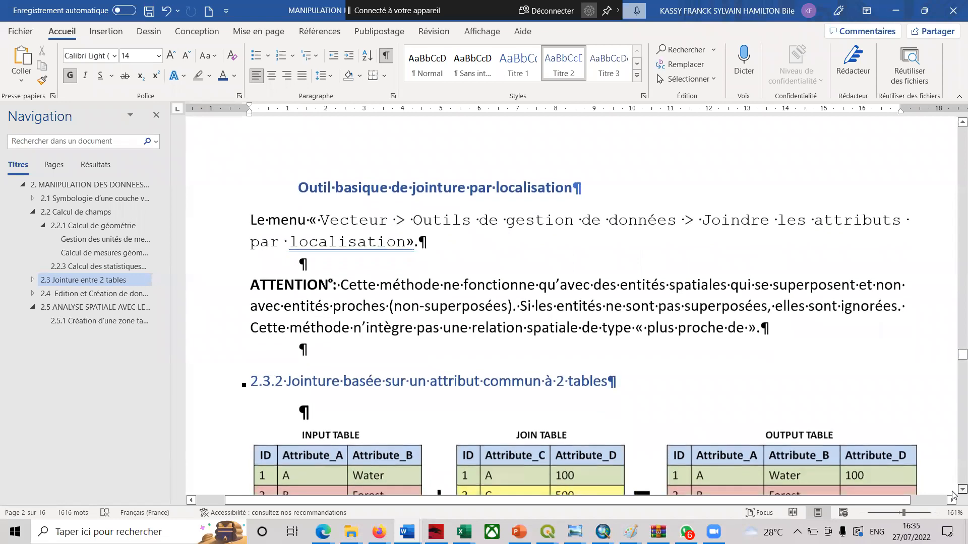
scroll(952, 494, "down", 4)
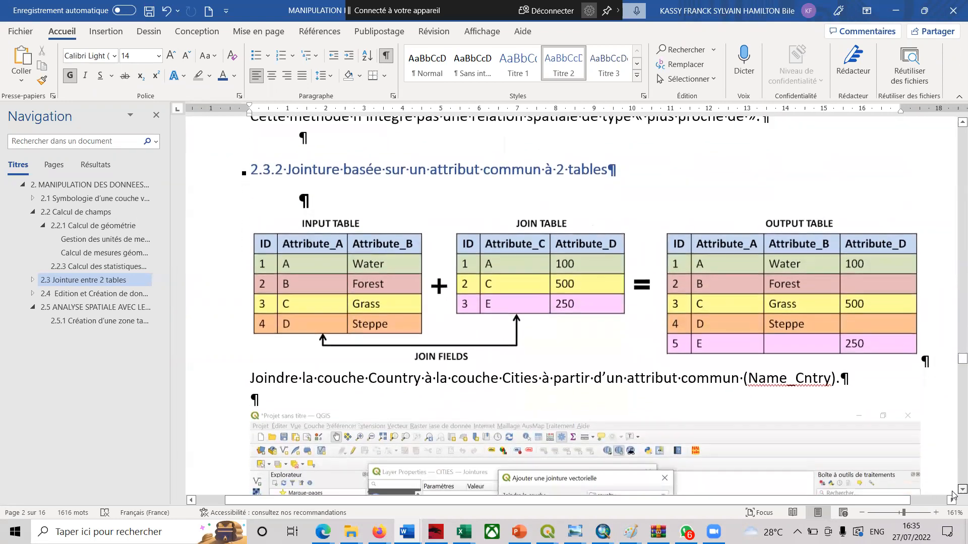
scroll(952, 493, "down", 7)
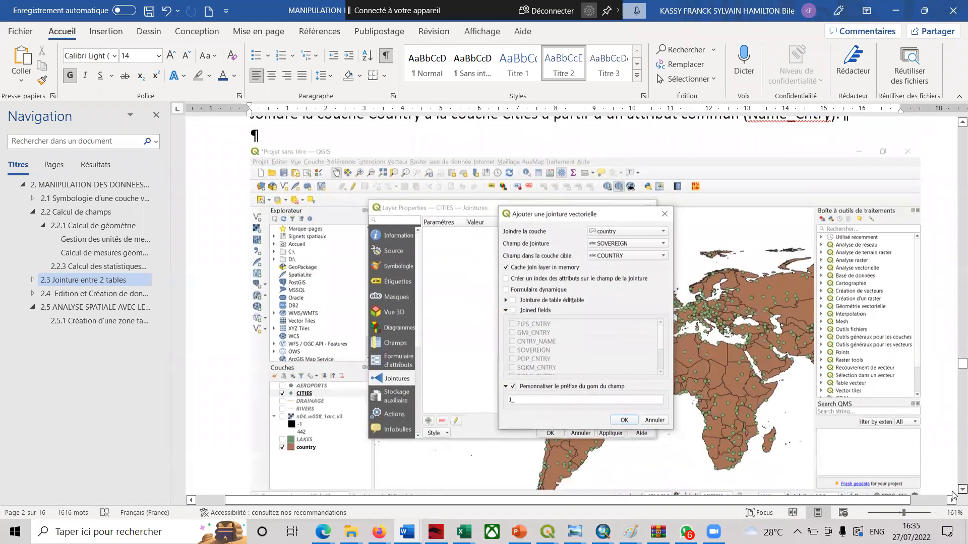
scroll(953, 497, "down", 6)
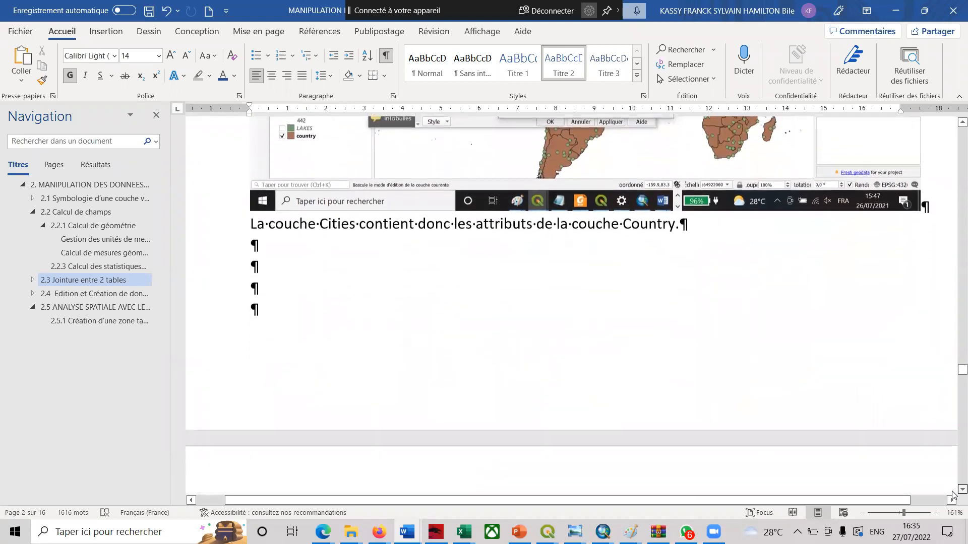
scroll(952, 496, "down", 4)
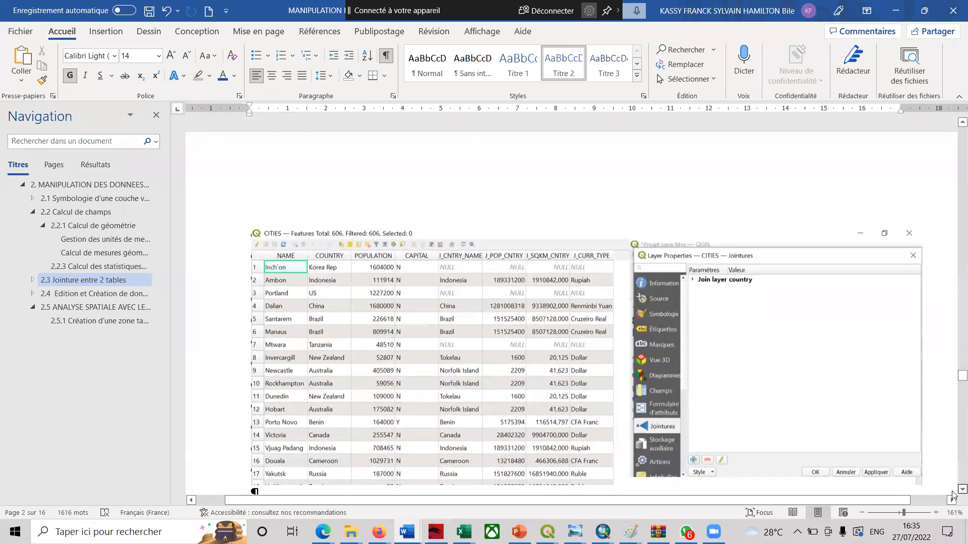
scroll(952, 495, "down", 3)
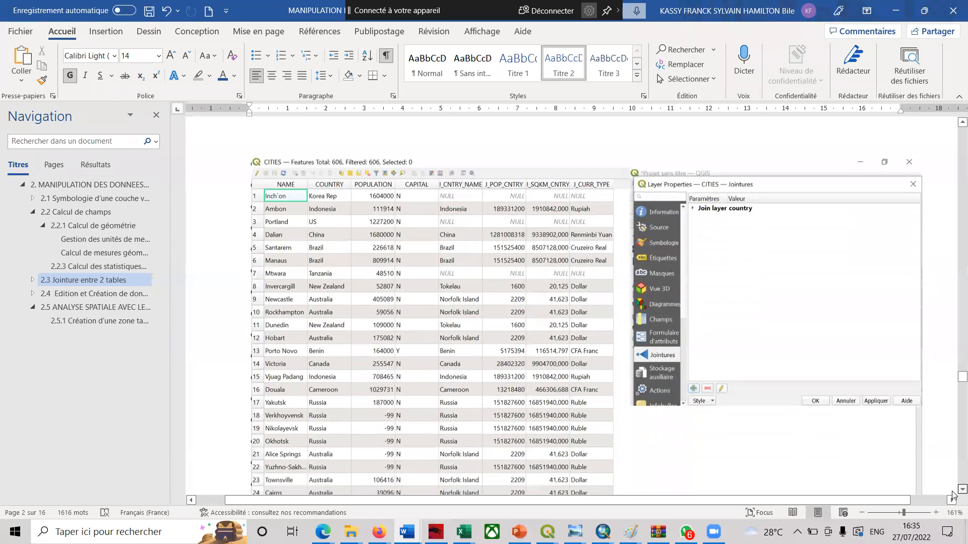
scroll(952, 495, "down", 5)
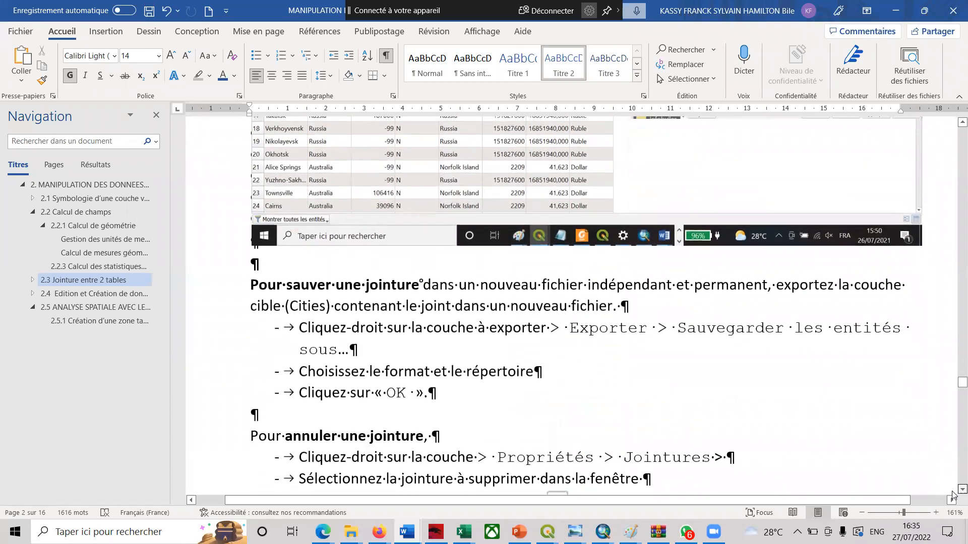
scroll(952, 495, "down", 2)
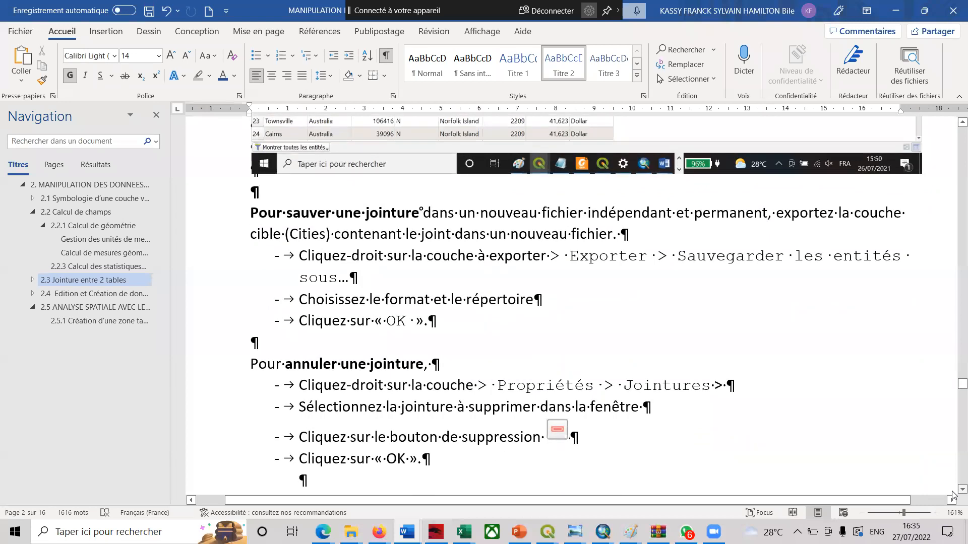
scroll(952, 495, "down", 3)
scroll(953, 495, "down", 2)
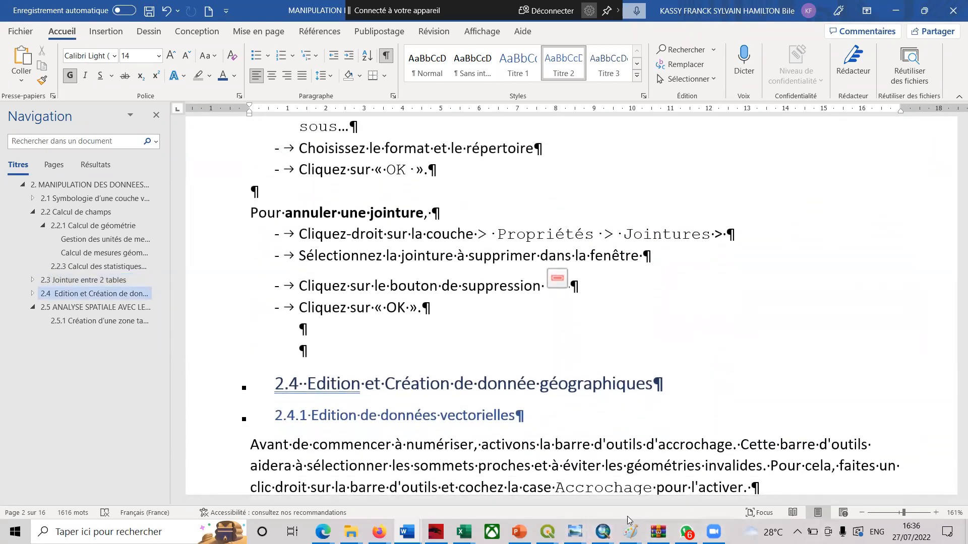
mouse_move(548, 532)
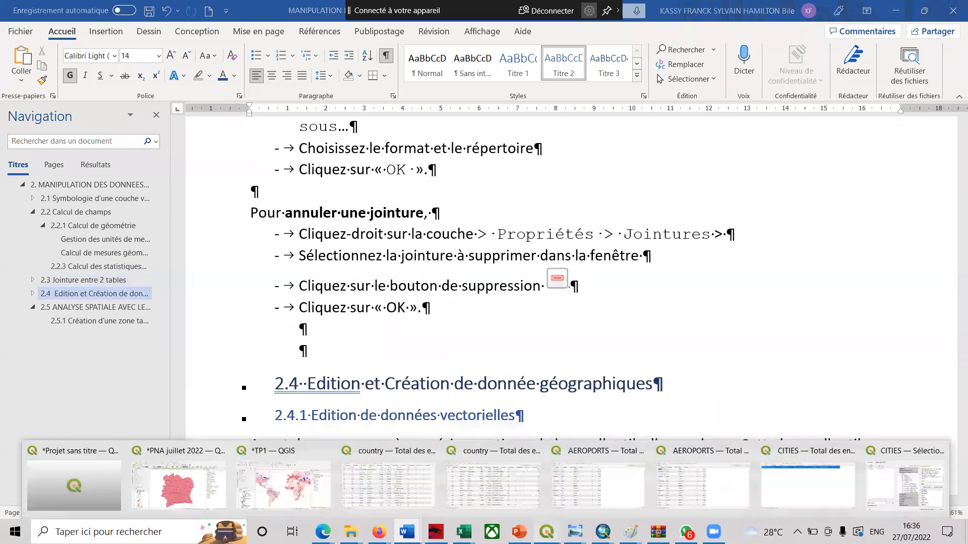
- Switch to the TP1 project in QGIS and remove the join to country from the CITIES layer's properties
left_click(258, 497)
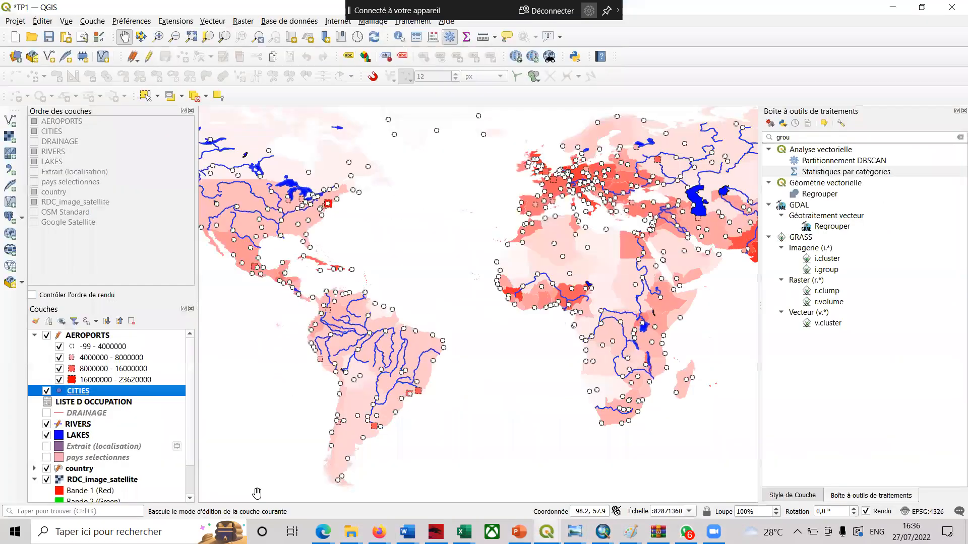
left_click(121, 384)
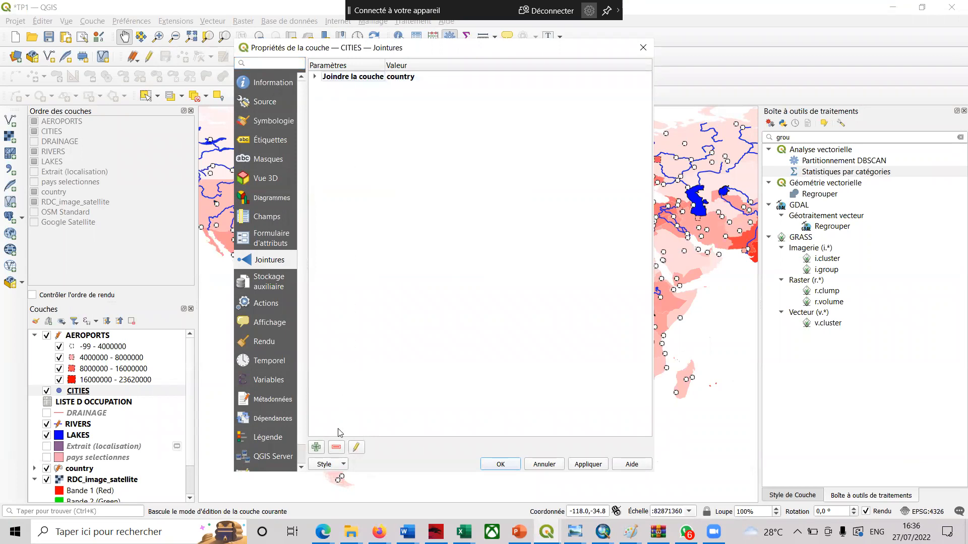
left_click(337, 448)
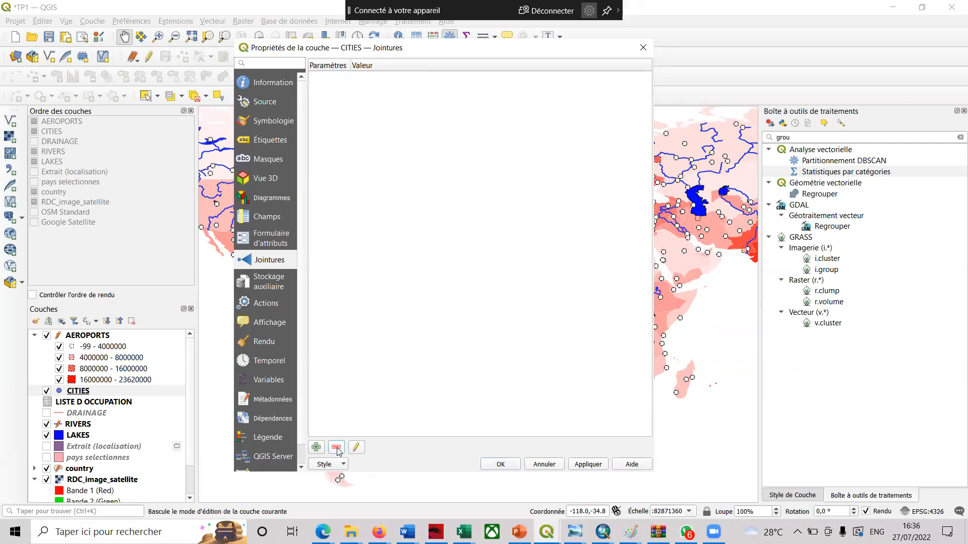
left_click(580, 467)
left_click(501, 464)
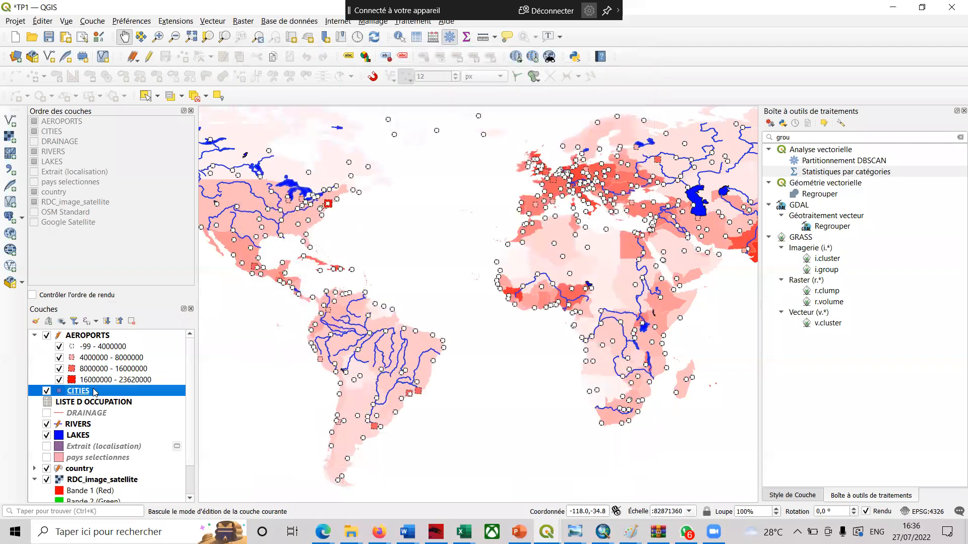
- Open the CITIES attribute table to check its remaining fields, and close it after viewing
right_click(93, 392)
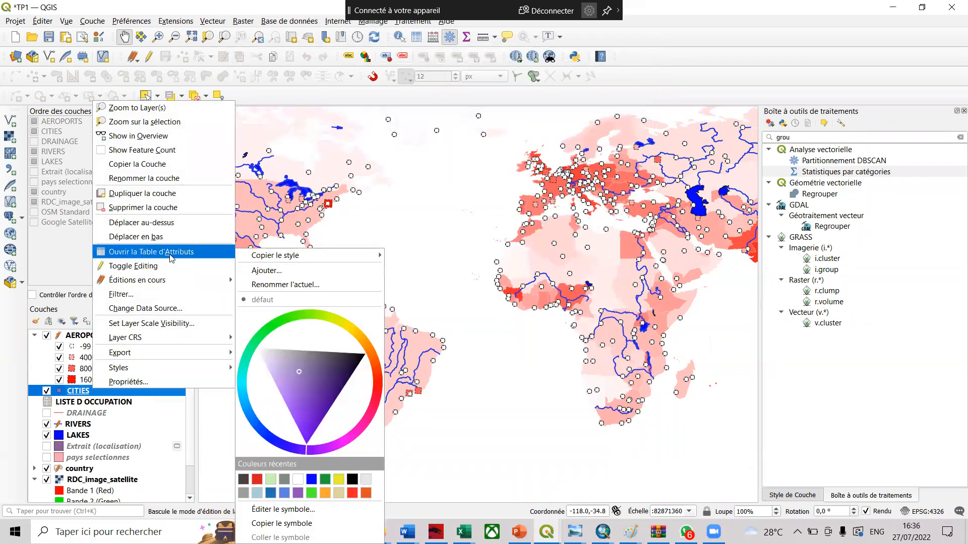
left_click(172, 259)
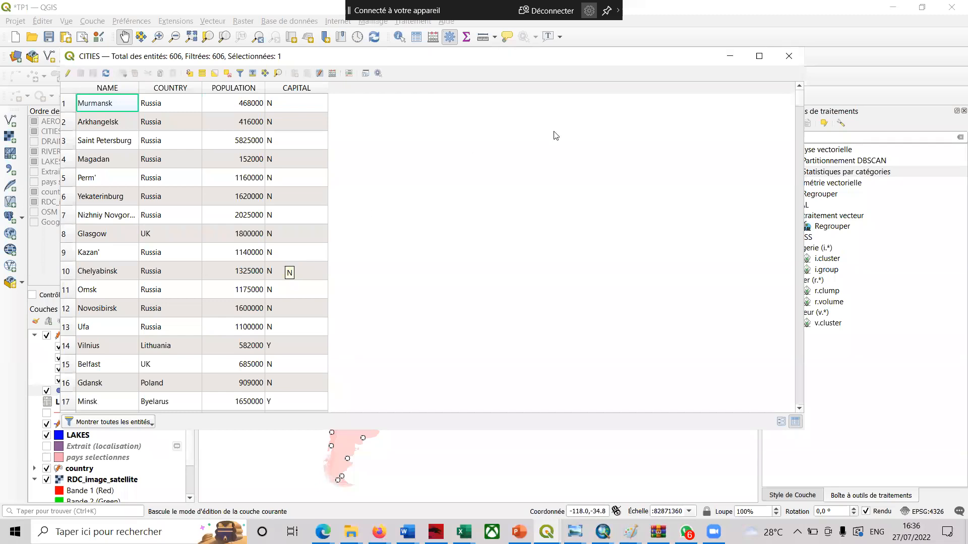
left_click(787, 61)
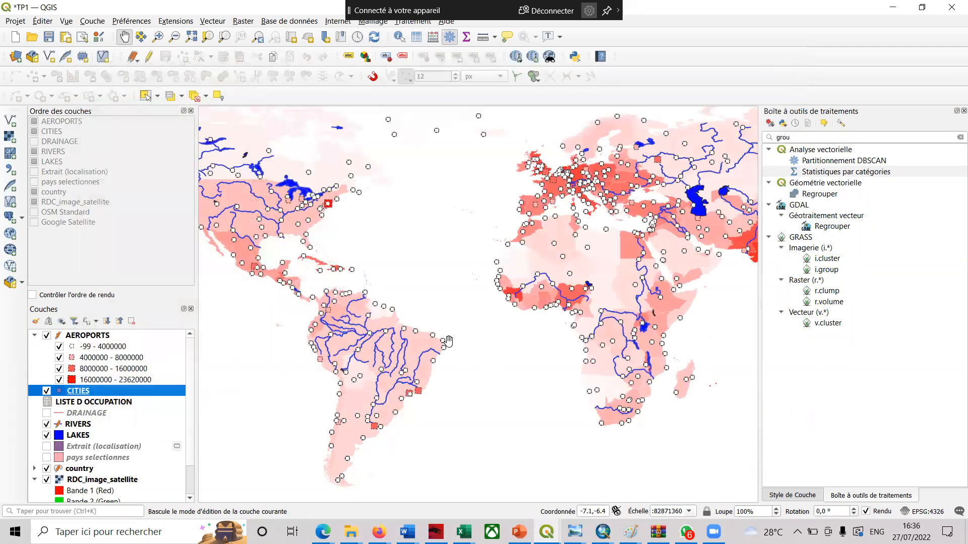
mouse_move(431, 342)
left_mouse_down()
mouse_move(453, 335)
mouse_move(451, 348)
left_mouse_up()
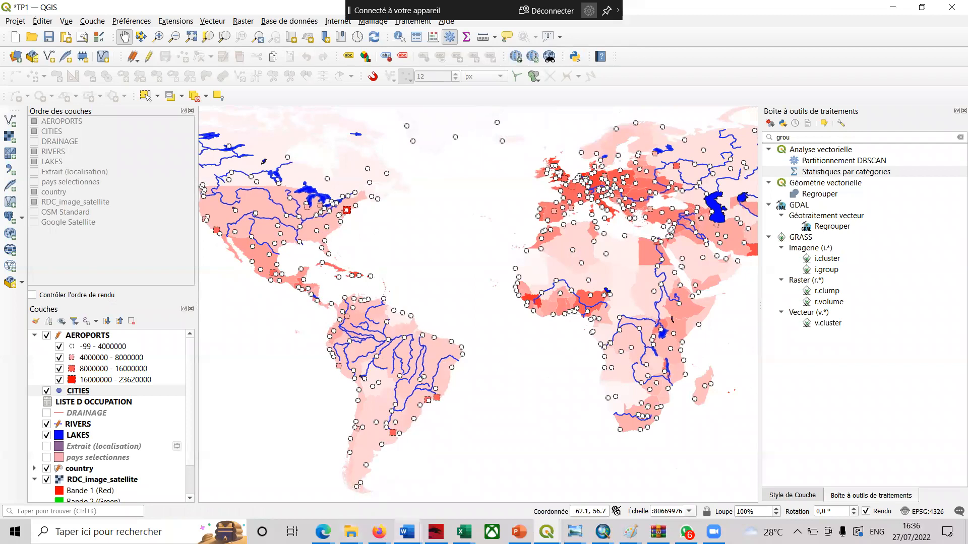
- Switch to the Word document MANIPULATION DES DONNEES VECTORIELLES and read section 2.4.1 on snapping and the digitizing toolbars
left_click(436, 532)
left_click(407, 532)
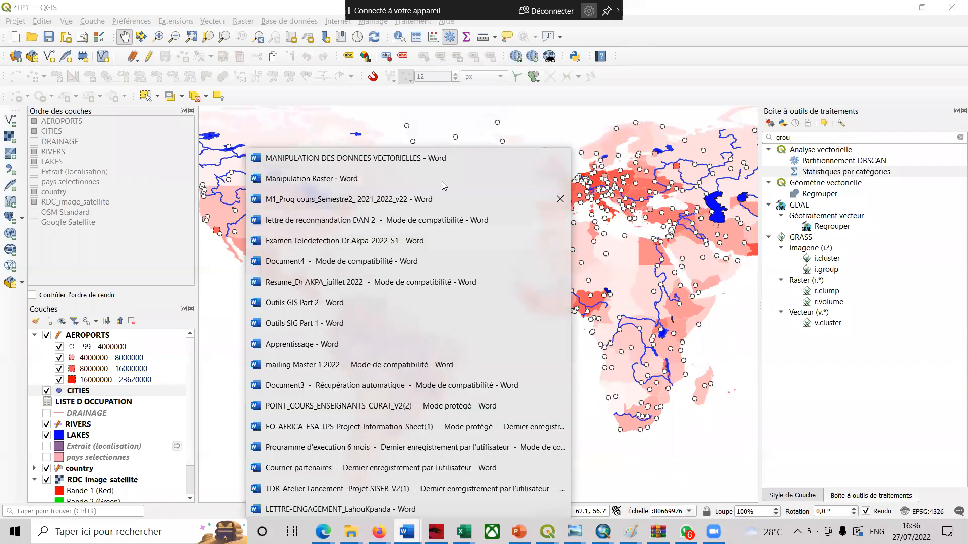
left_click(423, 159)
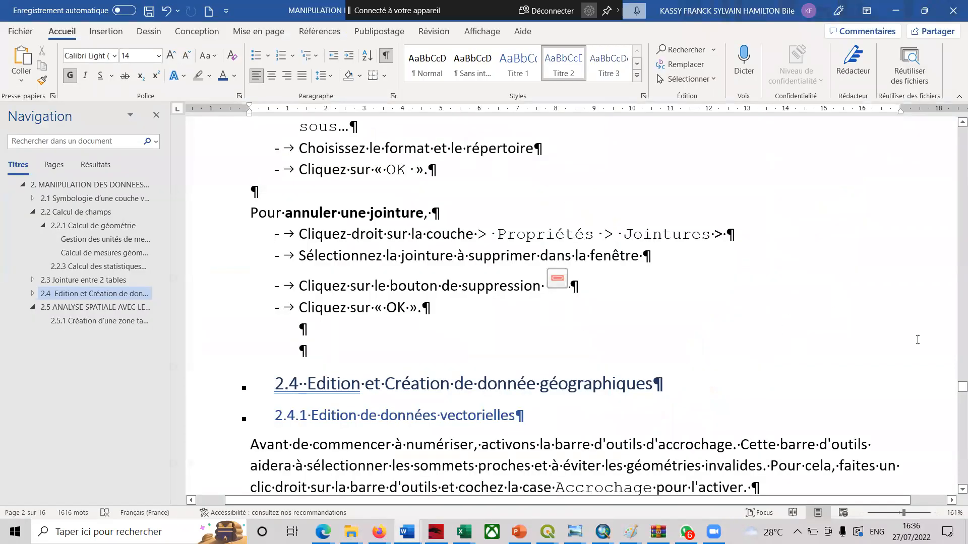
scroll(953, 496, "down", 4)
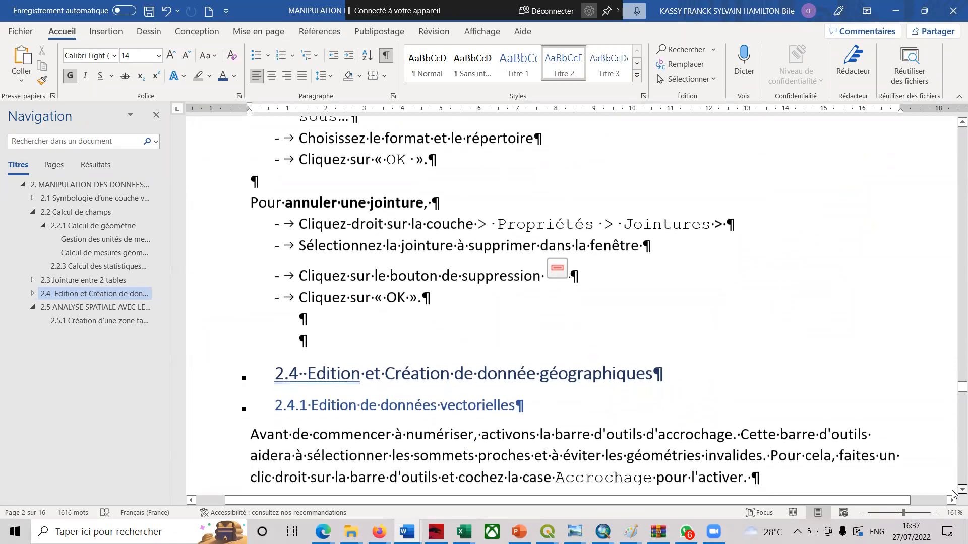
scroll(952, 495, "down", 9)
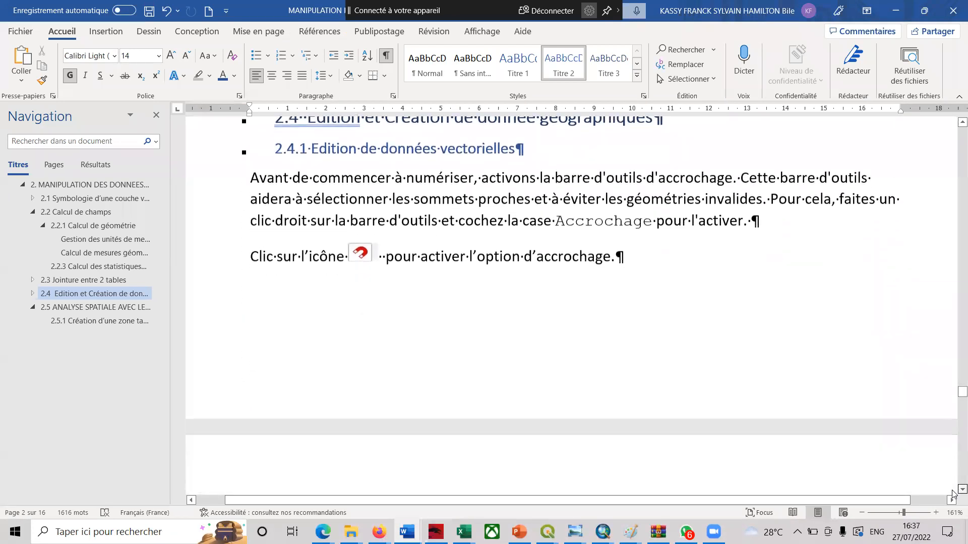
scroll(953, 494, "down", 4)
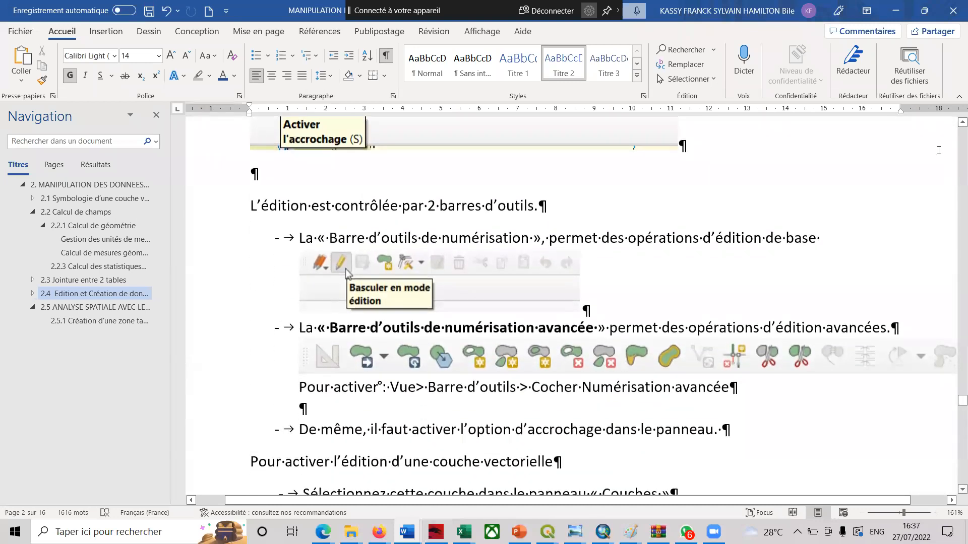
scroll(954, 127, "up", 2)
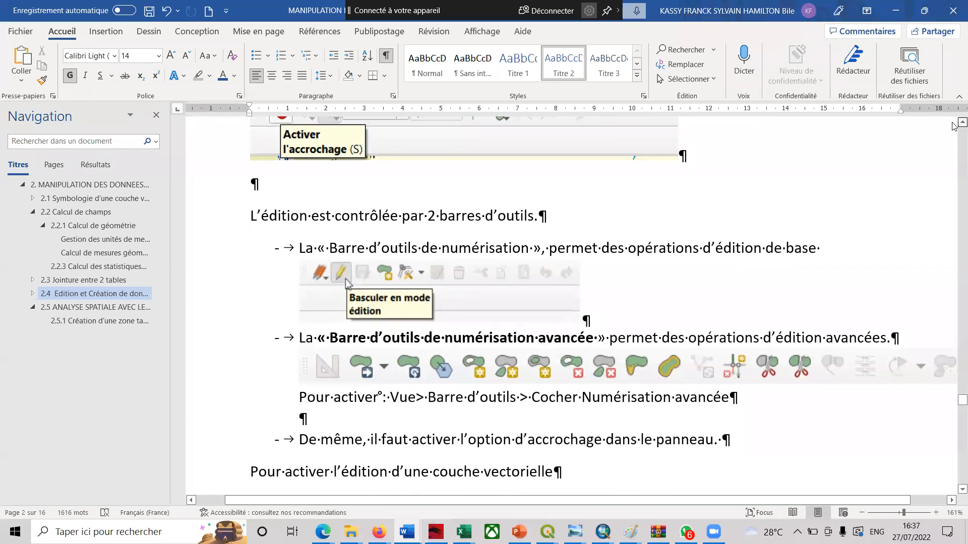
scroll(953, 125, "up", 6)
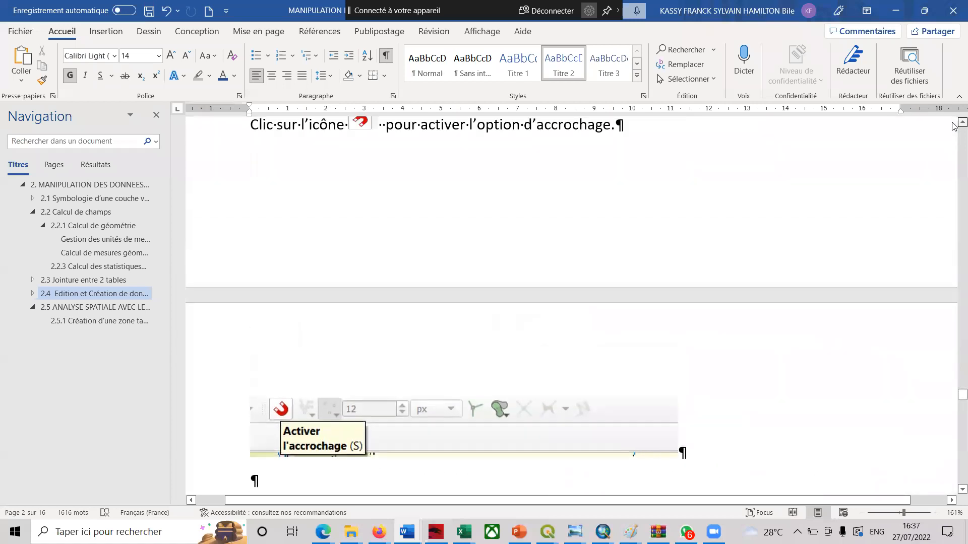
scroll(953, 127, "up", 4)
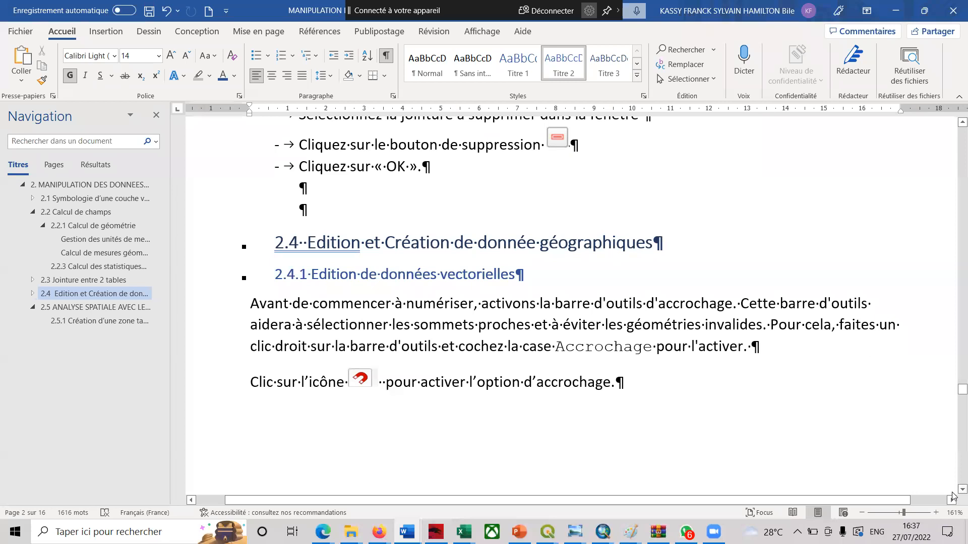
scroll(954, 497, "down", 2)
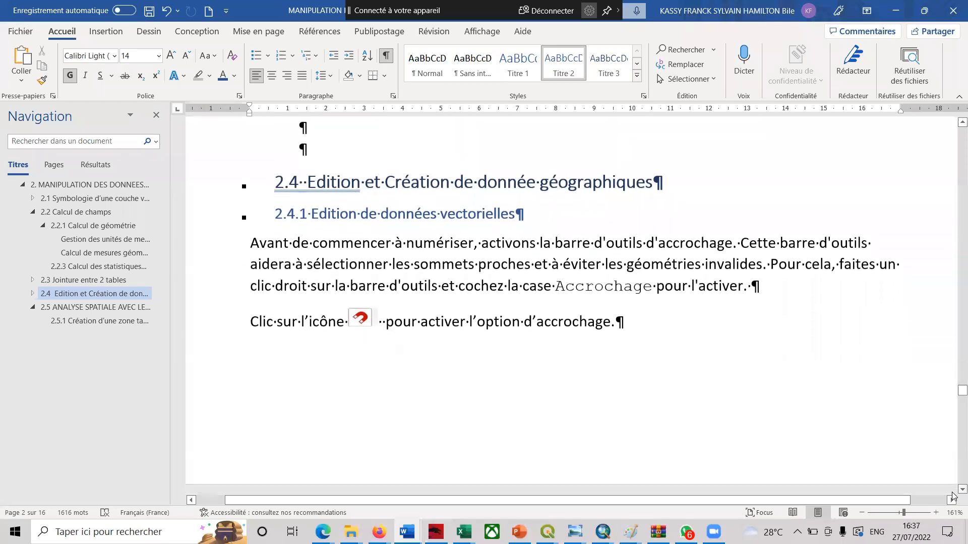